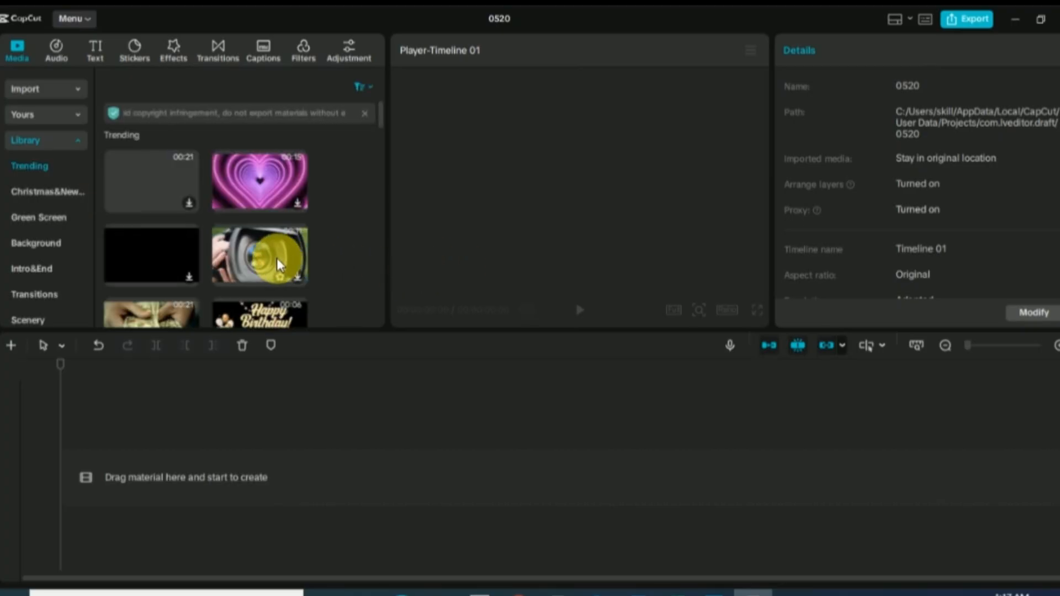
scroll(276, 258, down, 3)
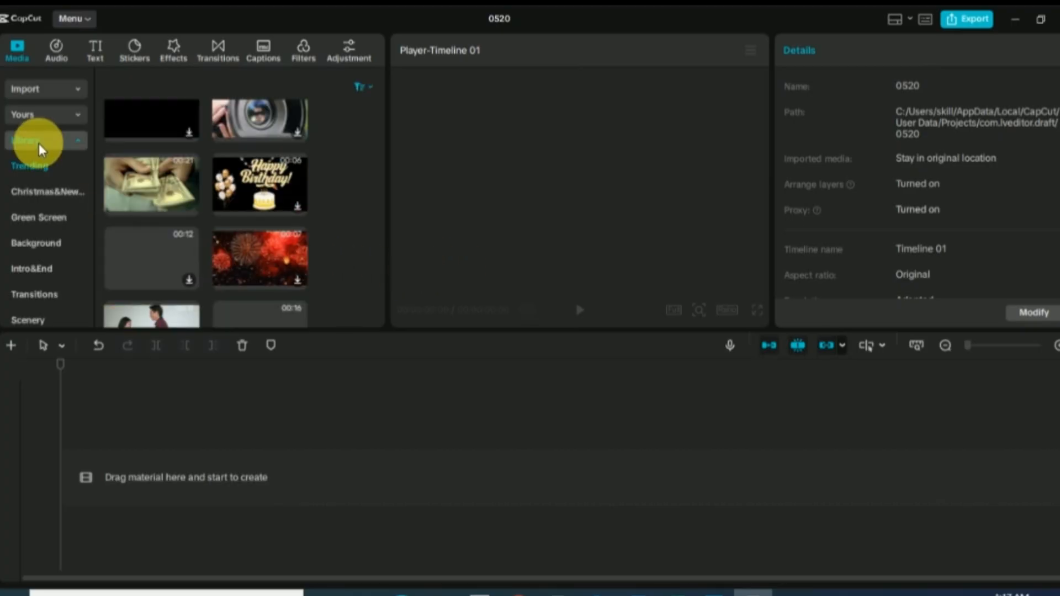
click(35, 243)
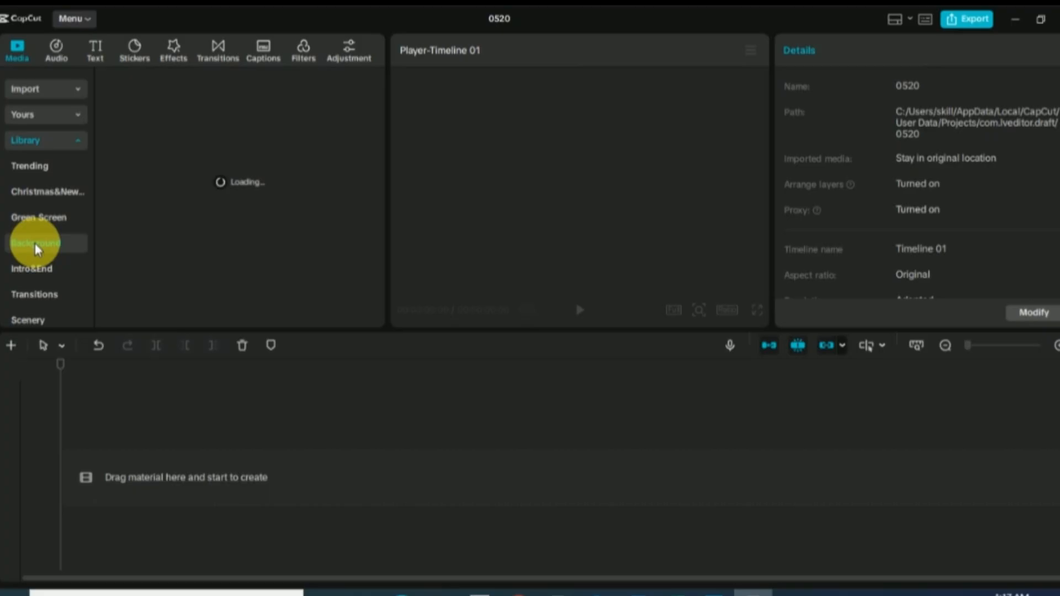
scroll(190, 207, down, 1)
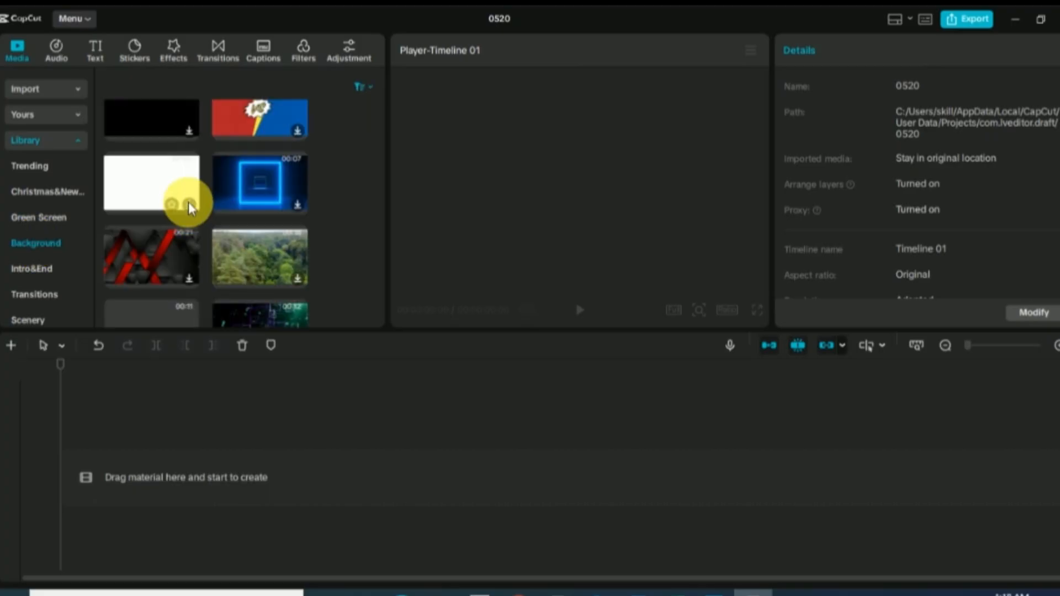
click(190, 207)
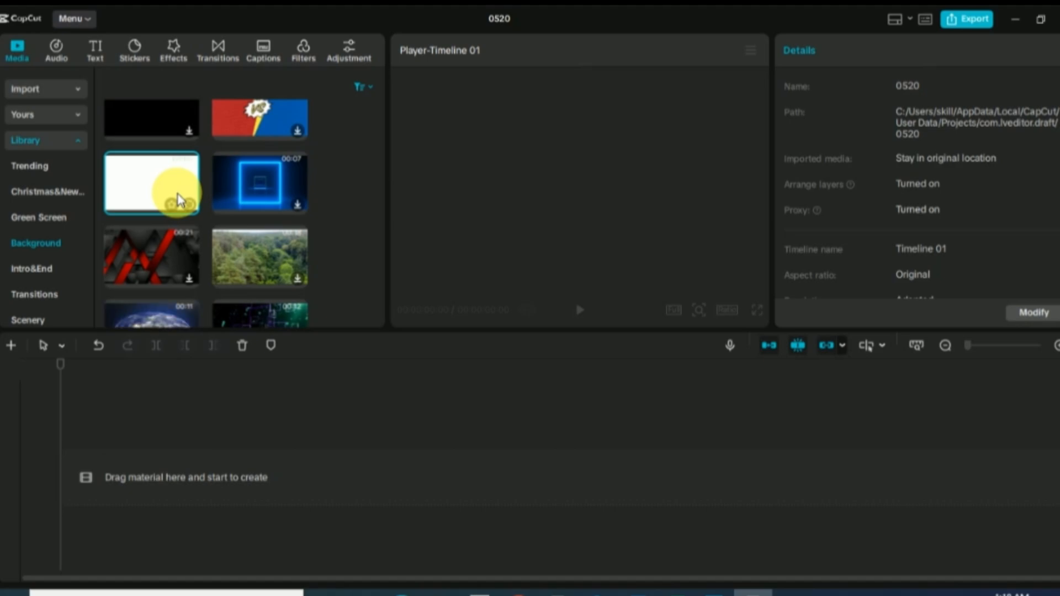
click(178, 200)
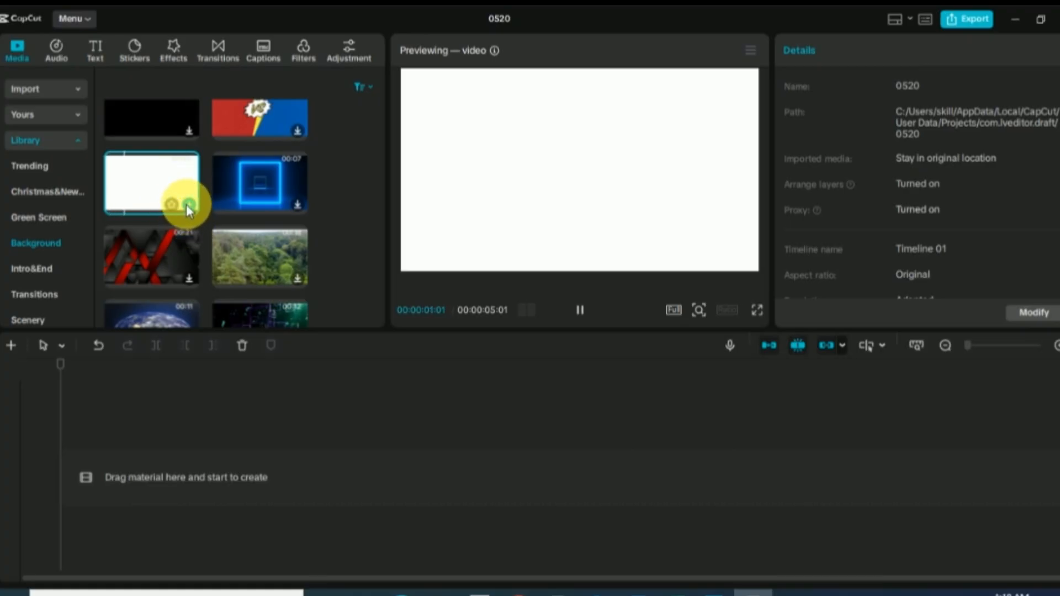
click(189, 205)
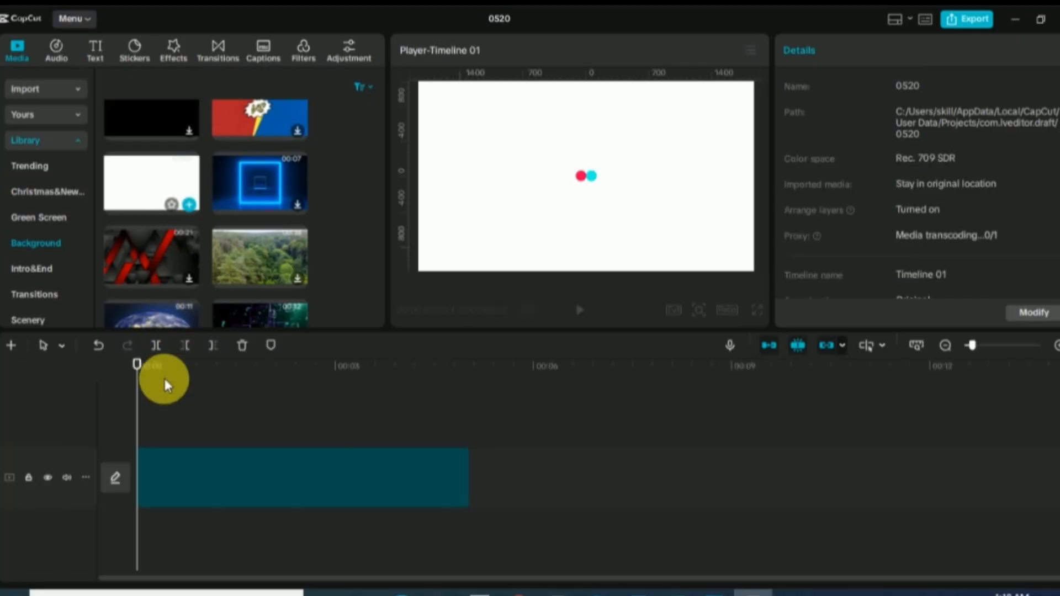
click(166, 457)
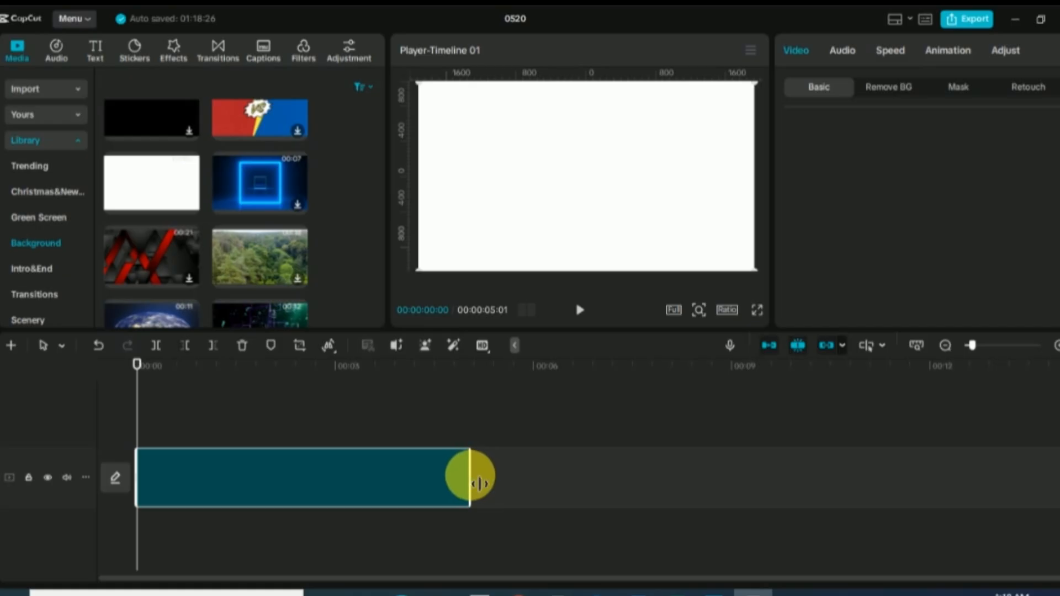
drag(469, 476, 953, 486)
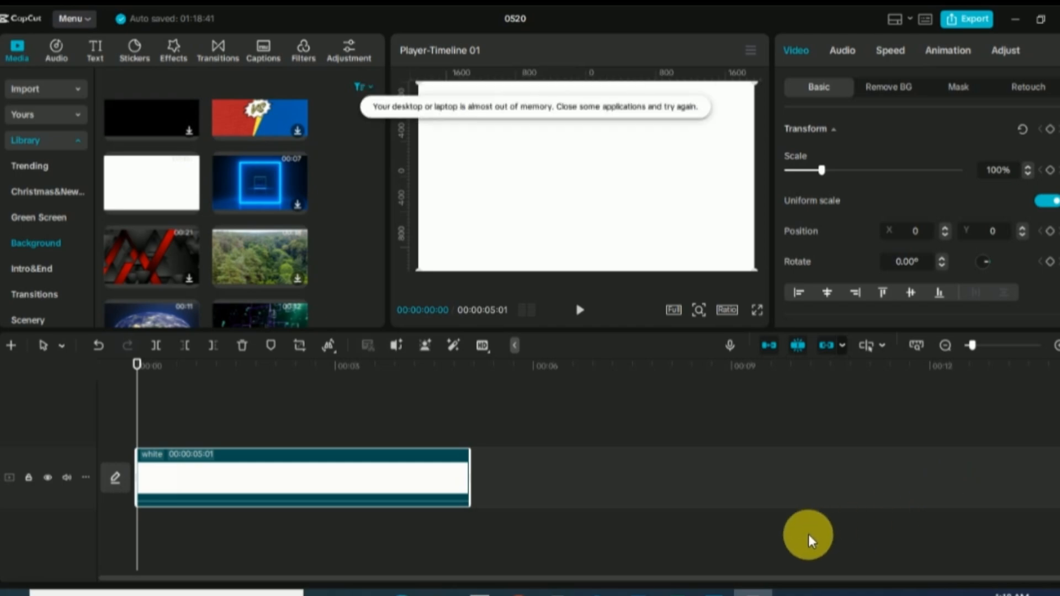
key(Delete)
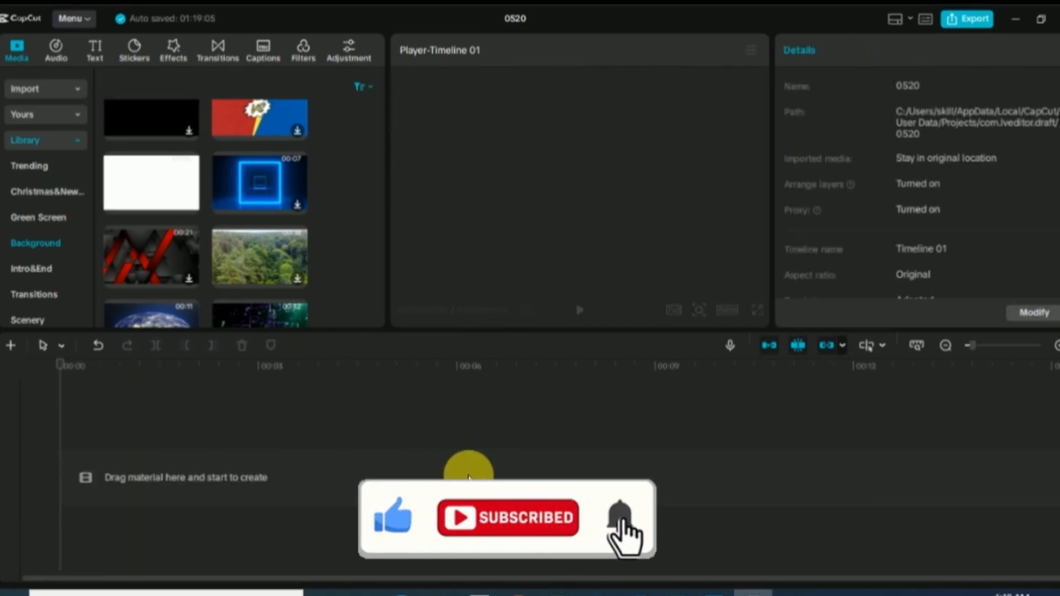
- Add a default text clip, replace its wording with blank spaces, and set the font size to 177
click(96, 49)
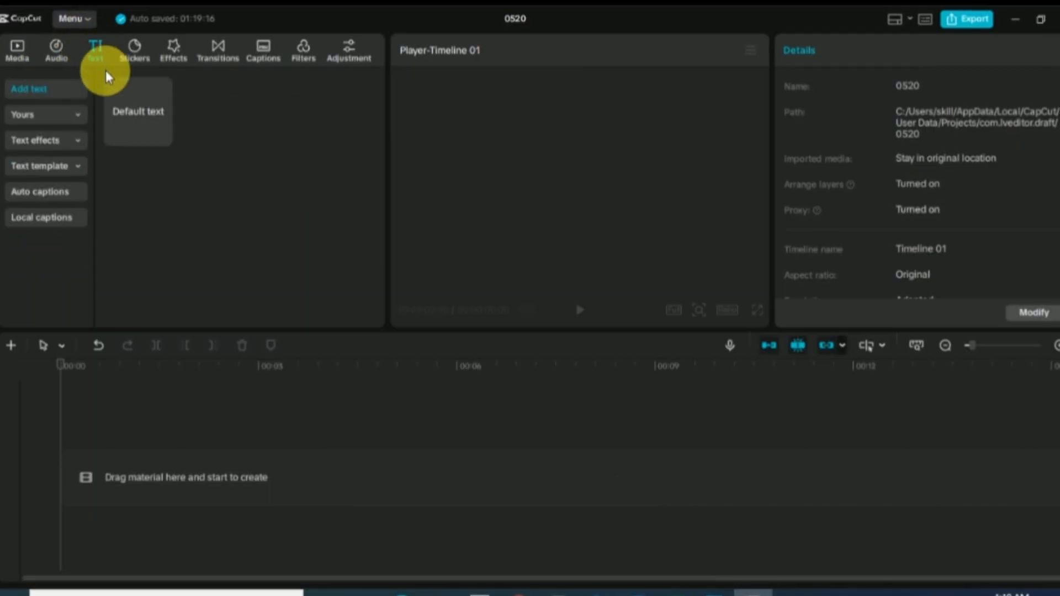
mouse_move(138, 147)
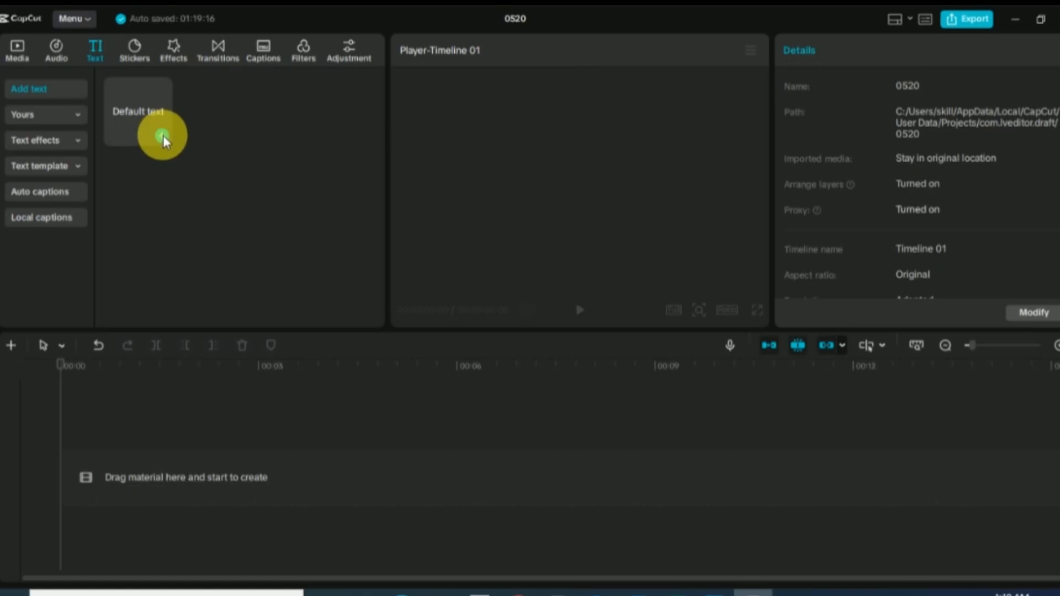
click(163, 136)
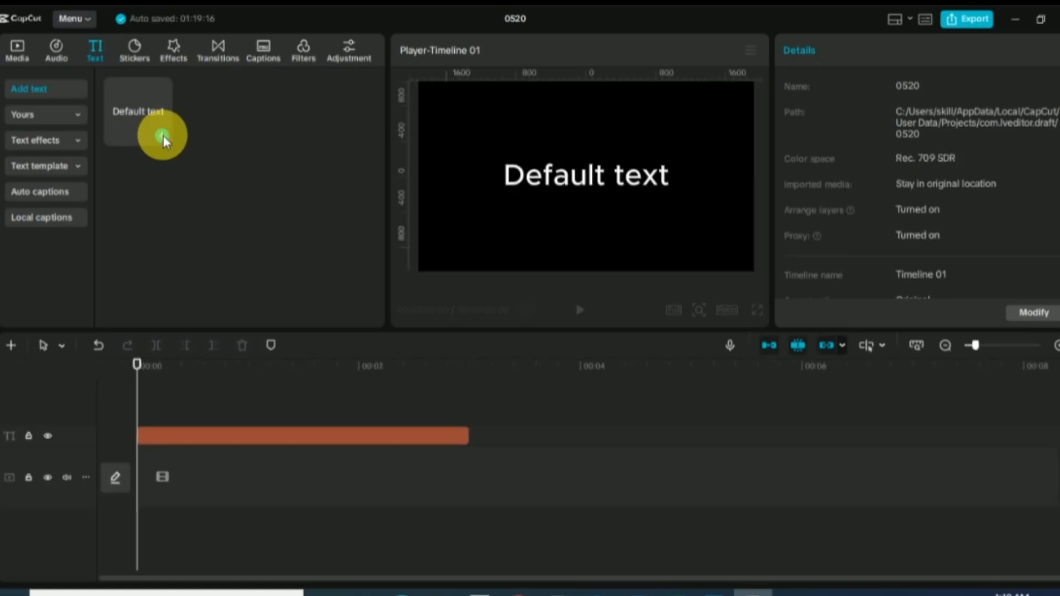
click(621, 200)
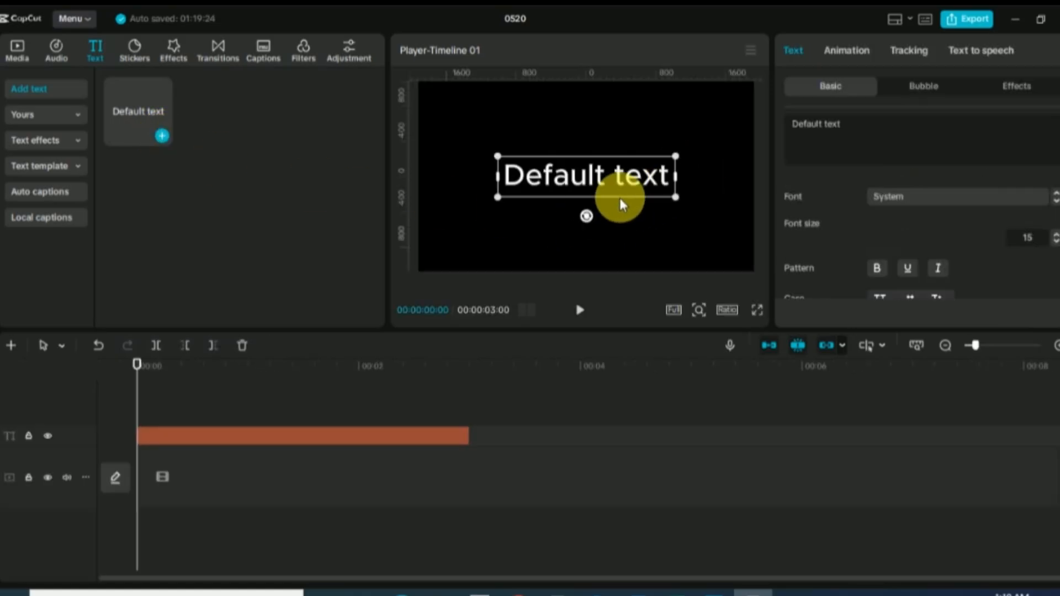
drag(859, 134, 801, 132)
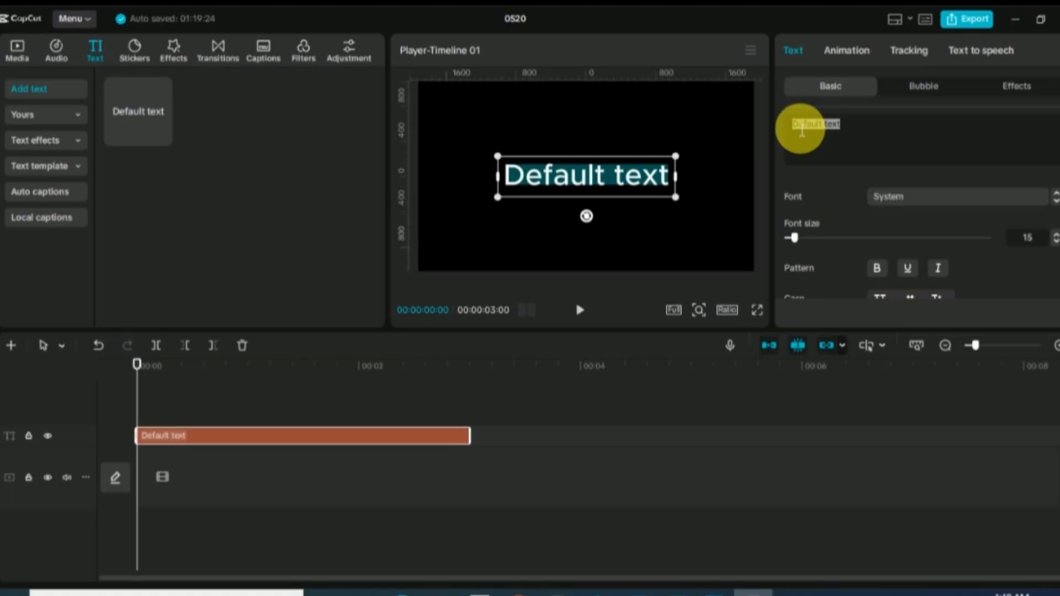
key(BackSpace)
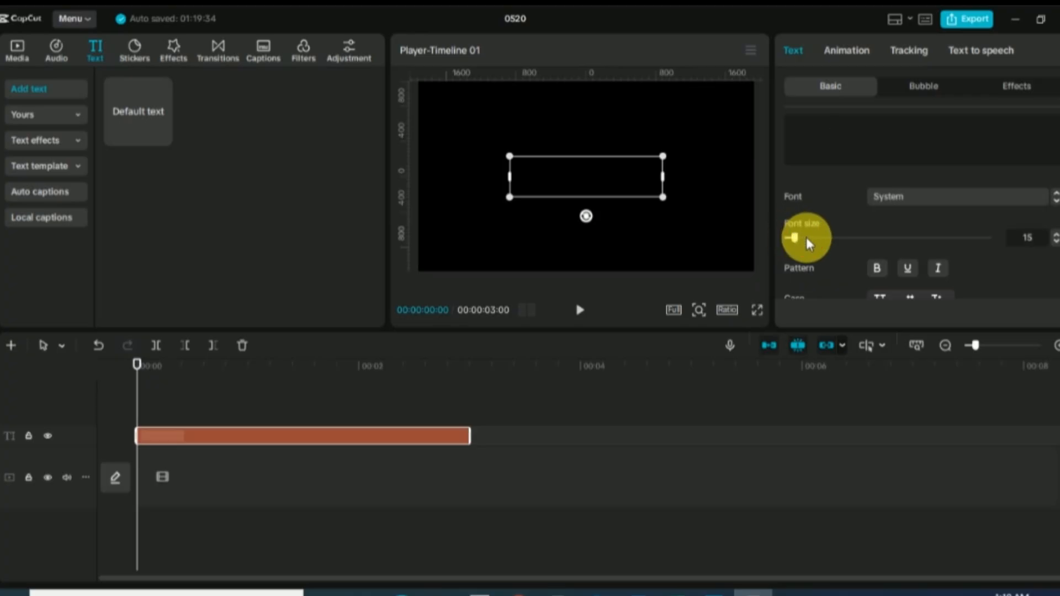
drag(807, 241, 907, 252)
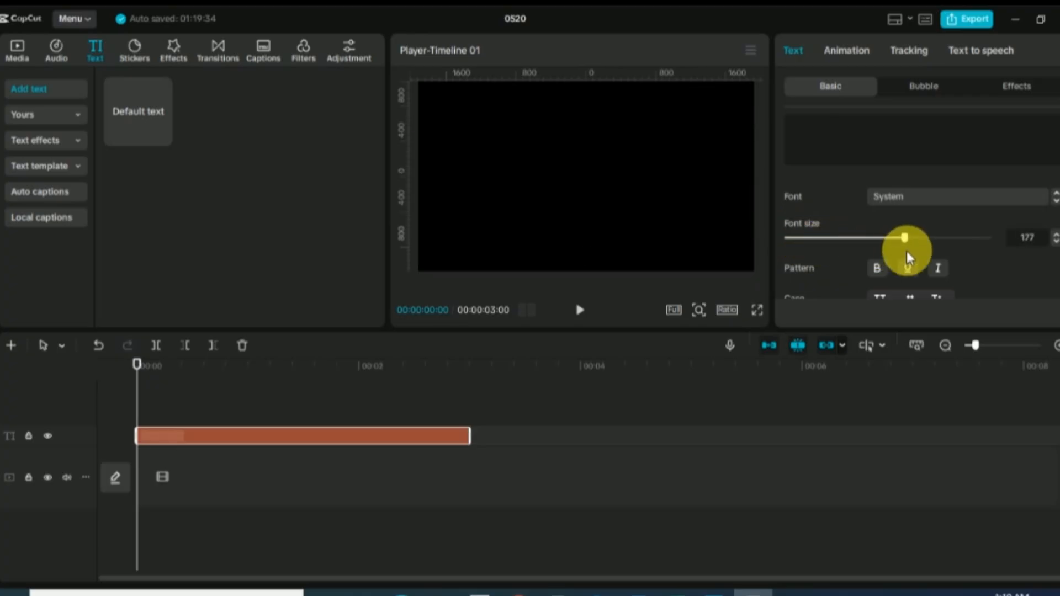
- Enable the blank text's background and set the background color to a pale cream
scroll(873, 246, down, 3)
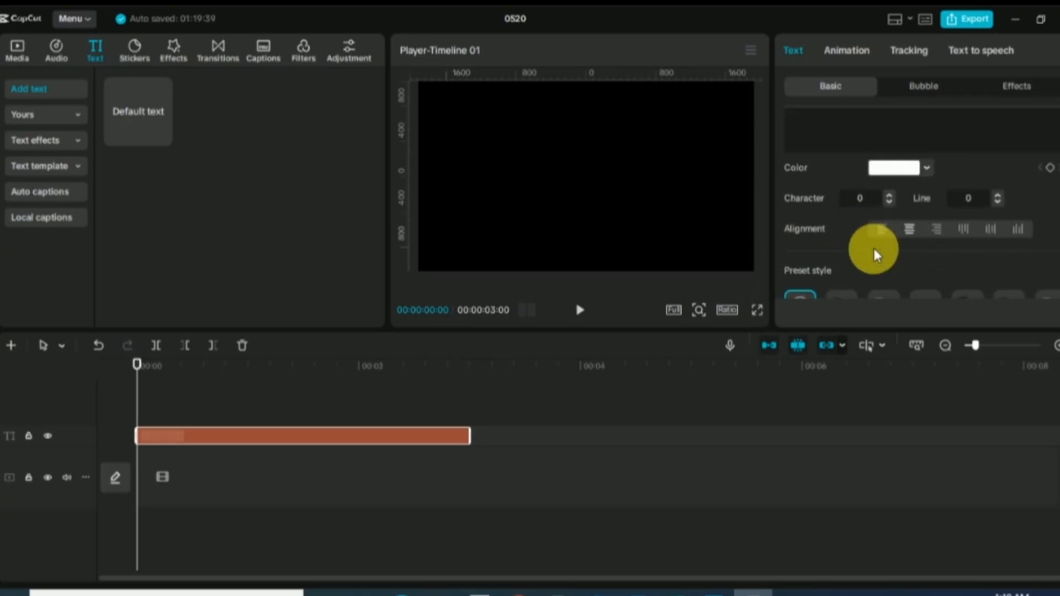
scroll(873, 246, down, 10)
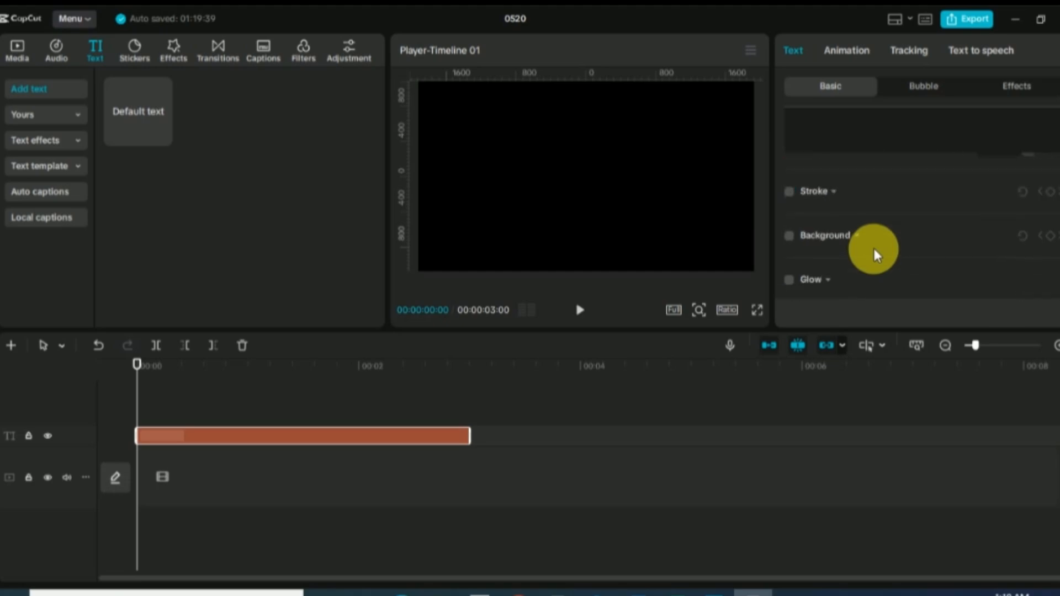
scroll(873, 247, down, 2)
scroll(873, 247, up, 3)
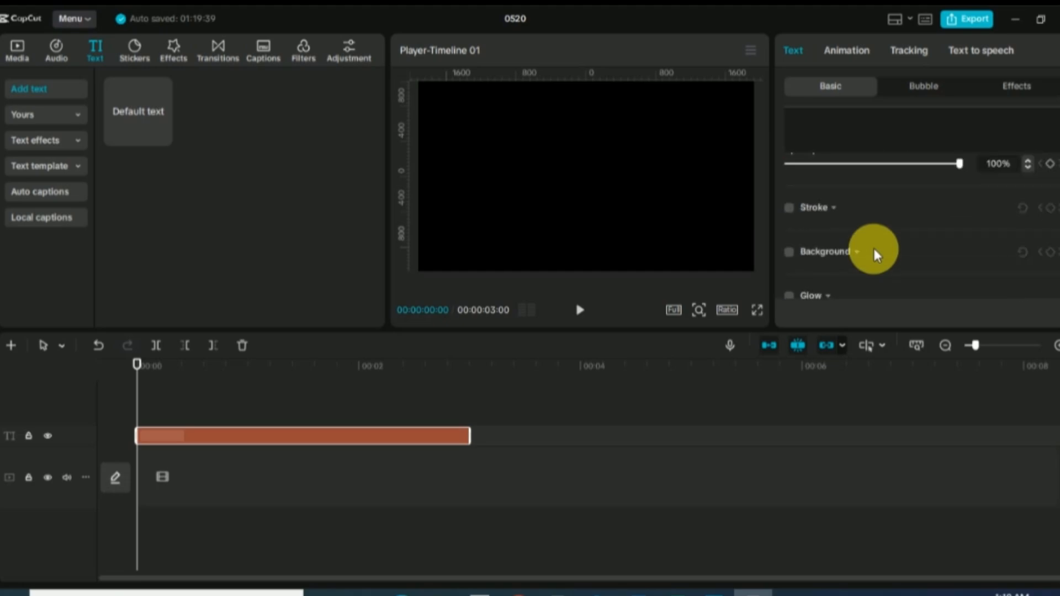
click(790, 256)
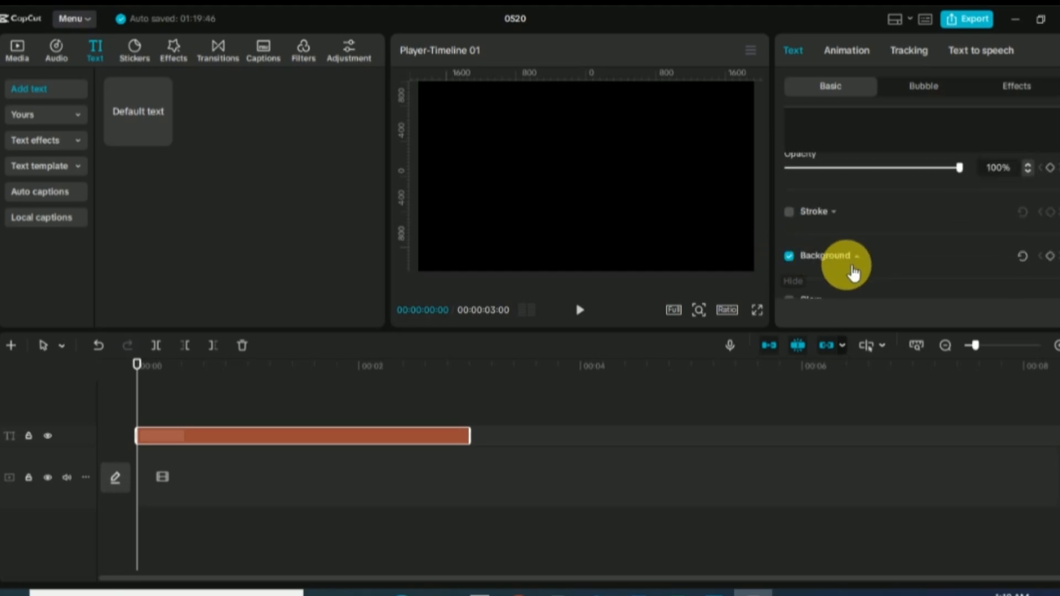
scroll(872, 246, down, 1)
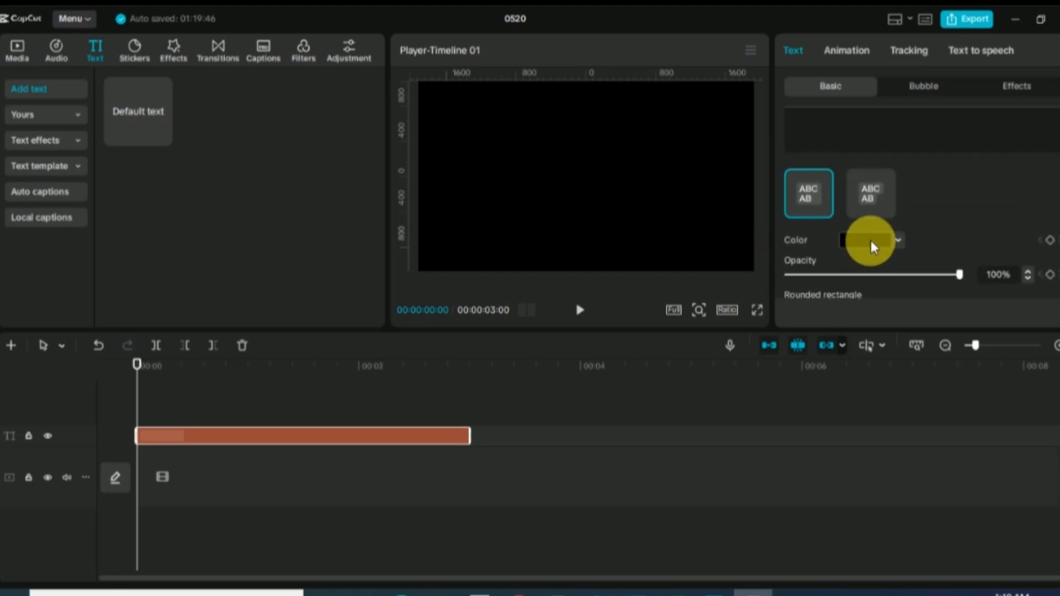
click(899, 239)
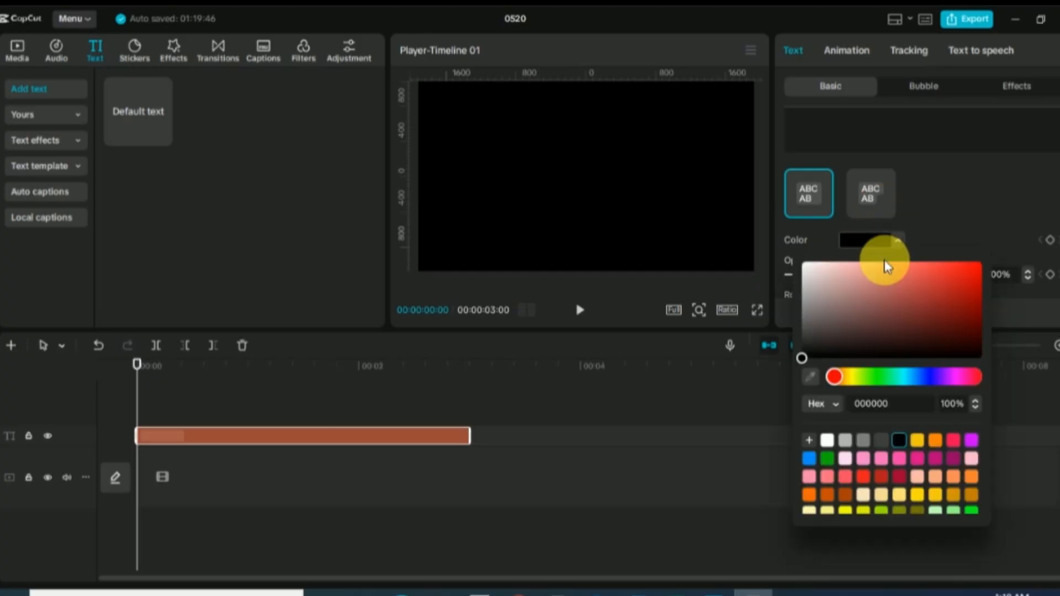
click(855, 378)
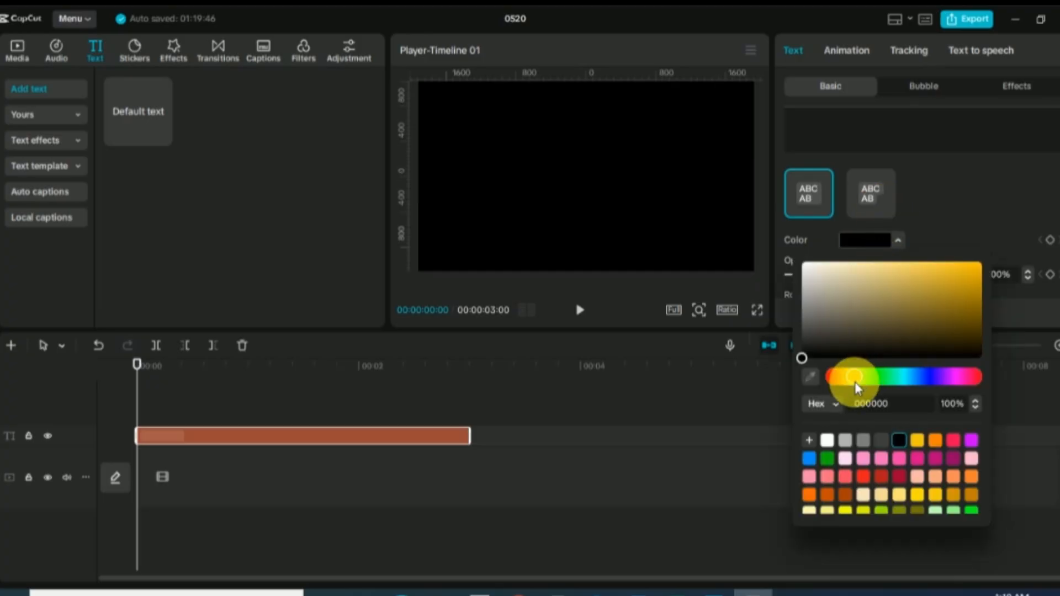
click(870, 271)
drag(871, 270, 827, 264)
- Extend the cream background text clip on the timeline to a duration of 00:00:08:05
click(472, 436)
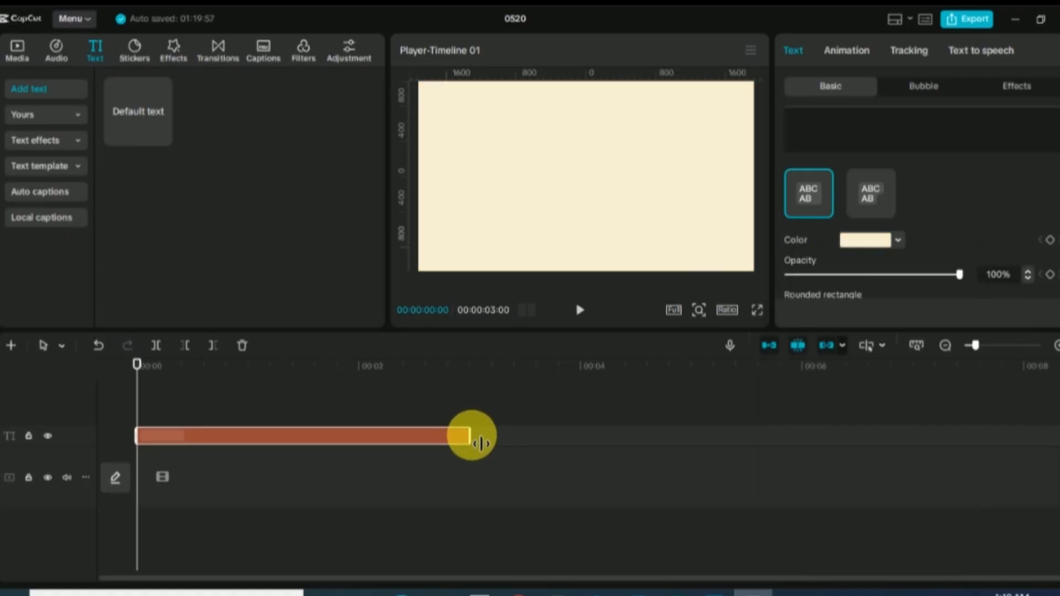
drag(481, 443, 1042, 439)
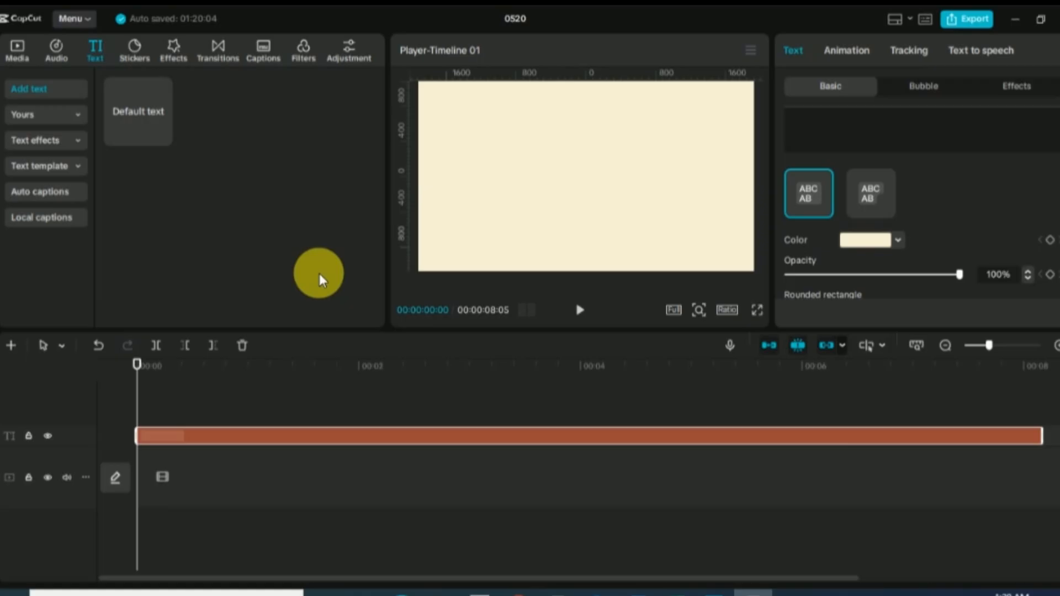
- Add a second default text clip above the background and replace its wording with a row of dashes
click(162, 139)
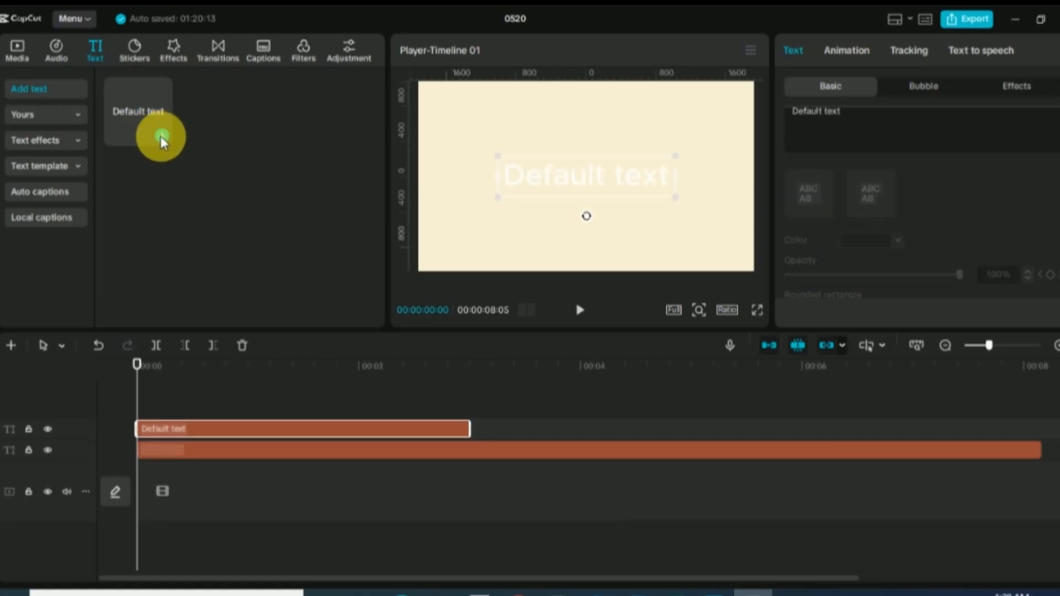
drag(868, 118, 792, 117)
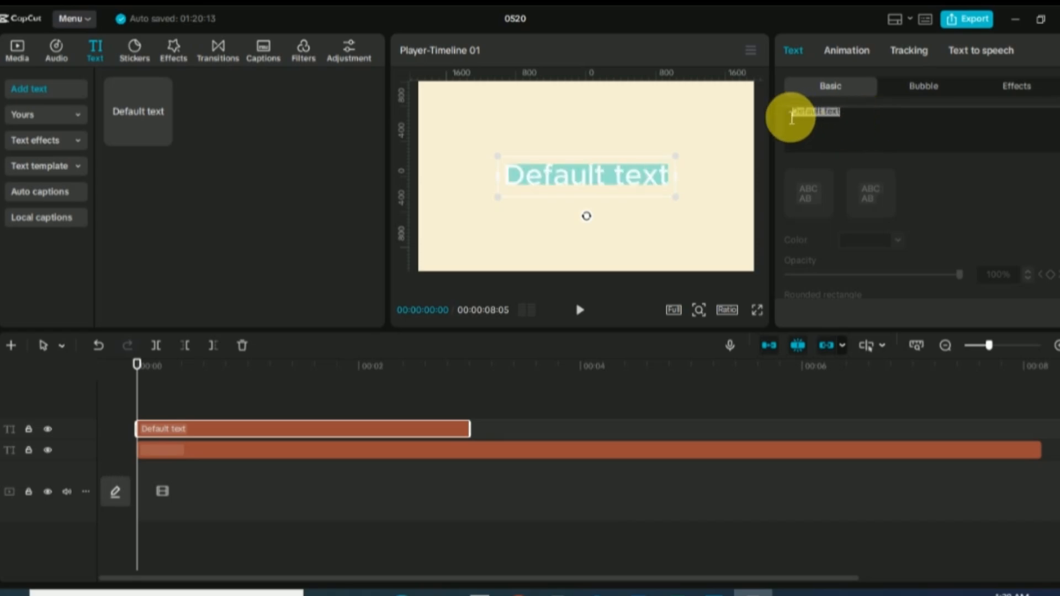
text(---)
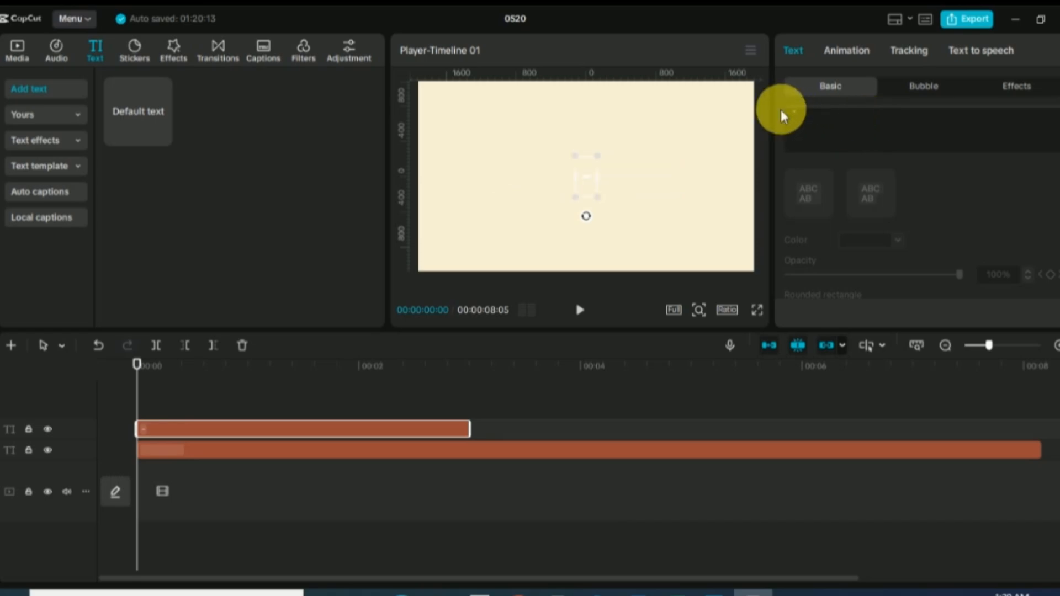
text(-----------------)
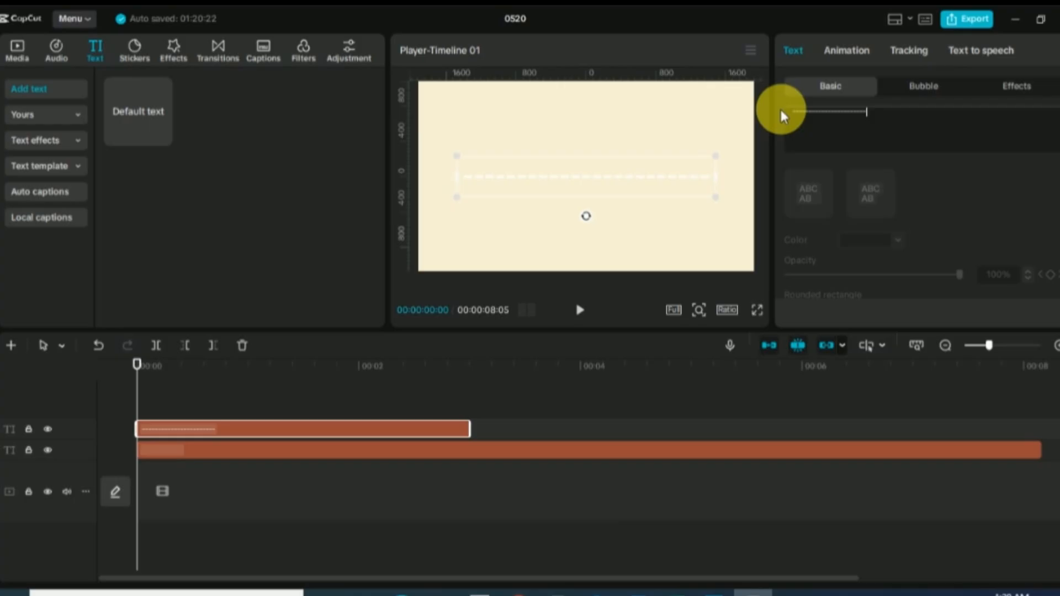
- Change the dashed line's text color to blue, hex 0656FB
scroll(873, 190, down, 1)
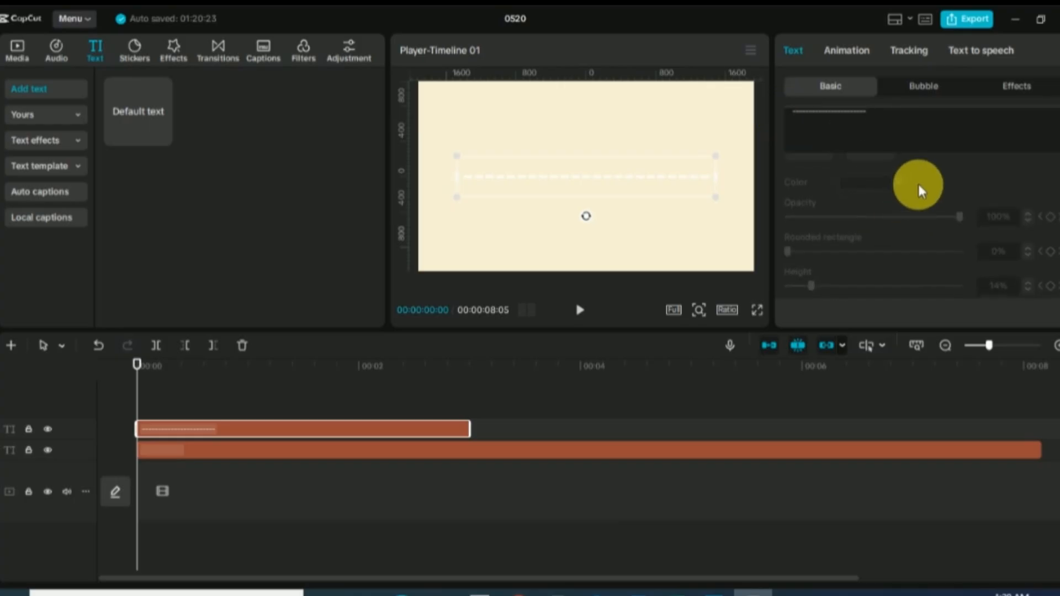
scroll(914, 199, up, 1)
scroll(921, 224, up, 10)
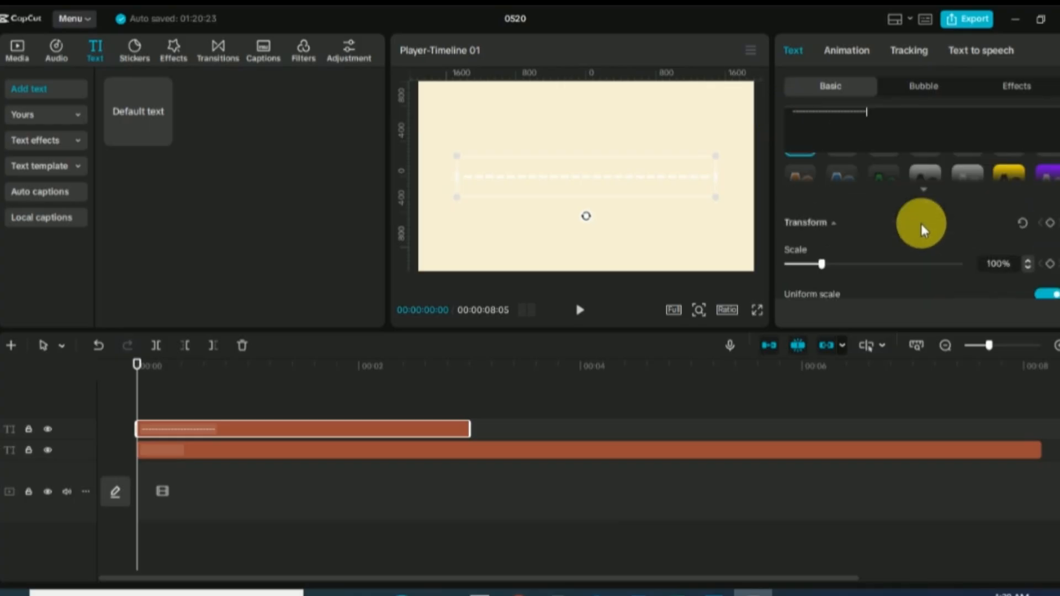
scroll(915, 238, down, 1)
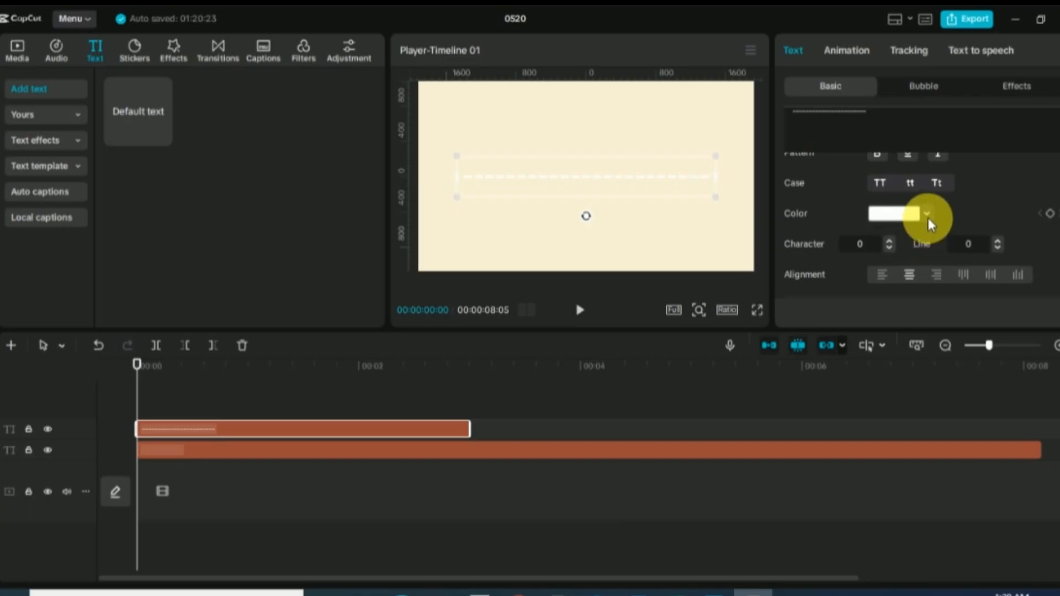
click(928, 216)
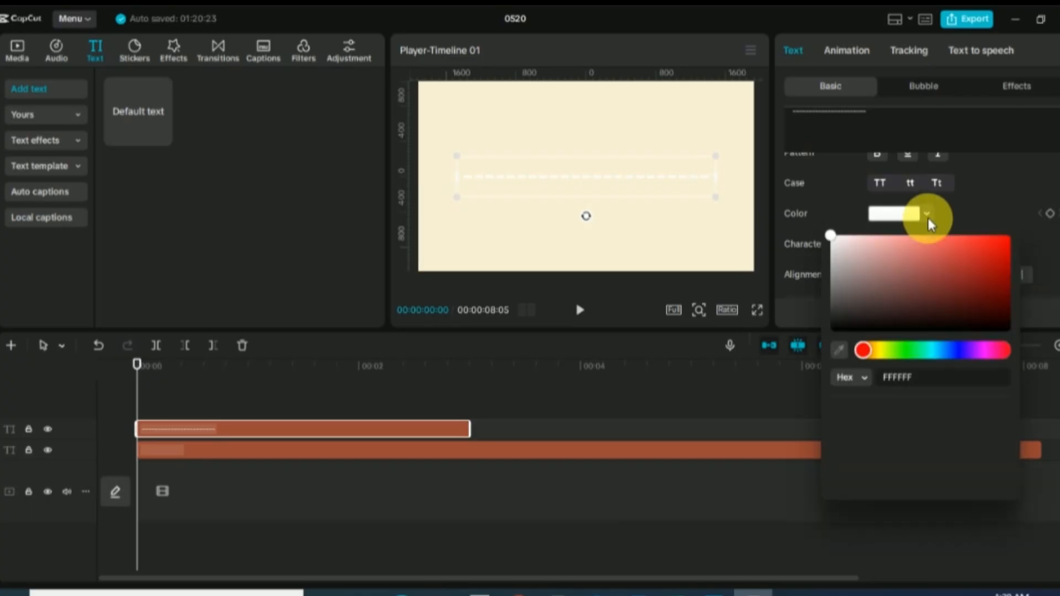
click(959, 350)
click(1005, 242)
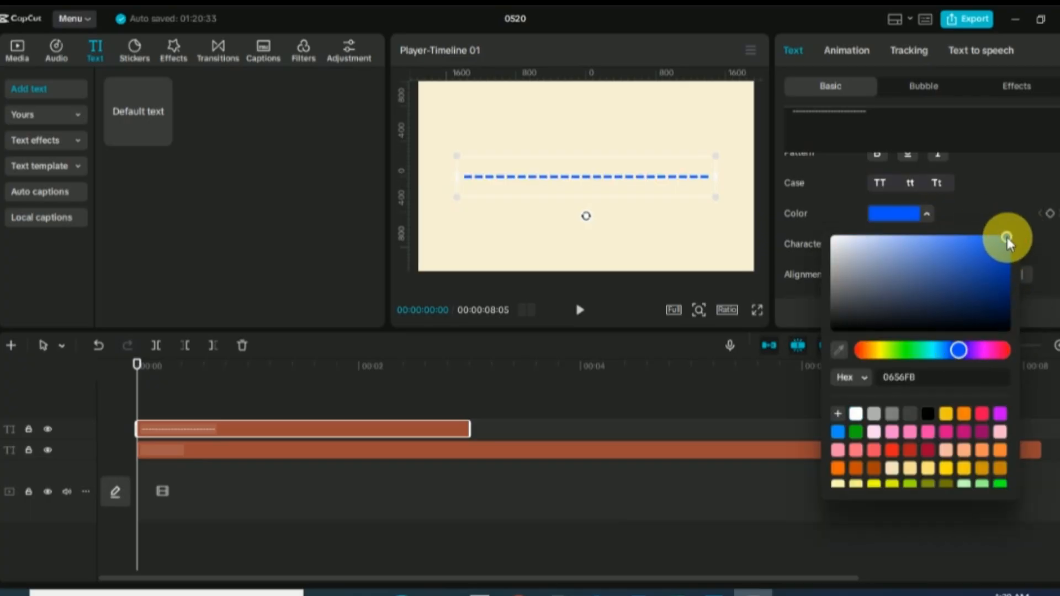
click(901, 128)
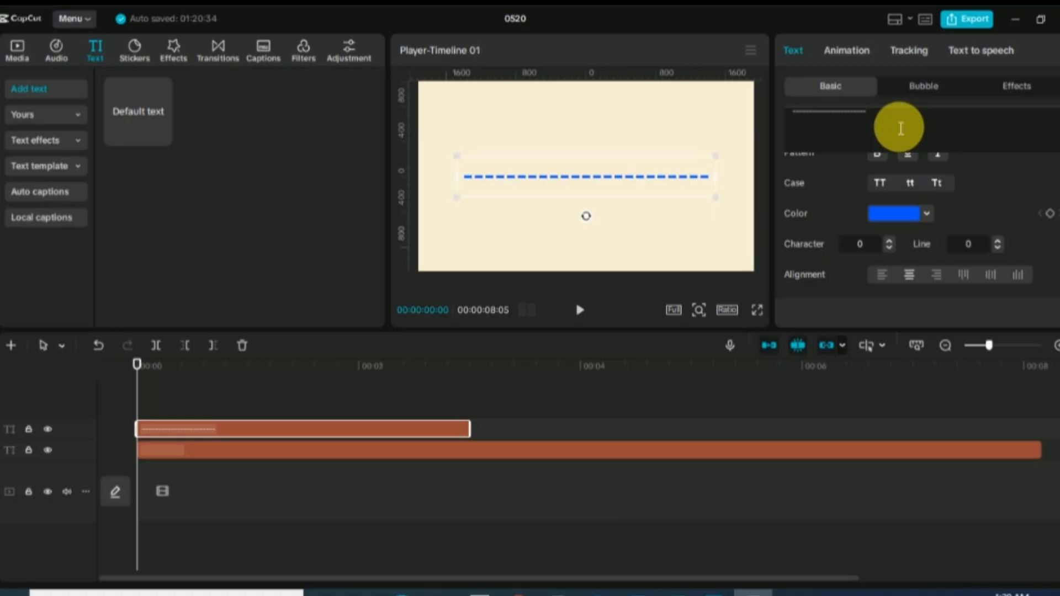
- Add more dashes to the blue line's text and set its character spacing to -3
text(----------)
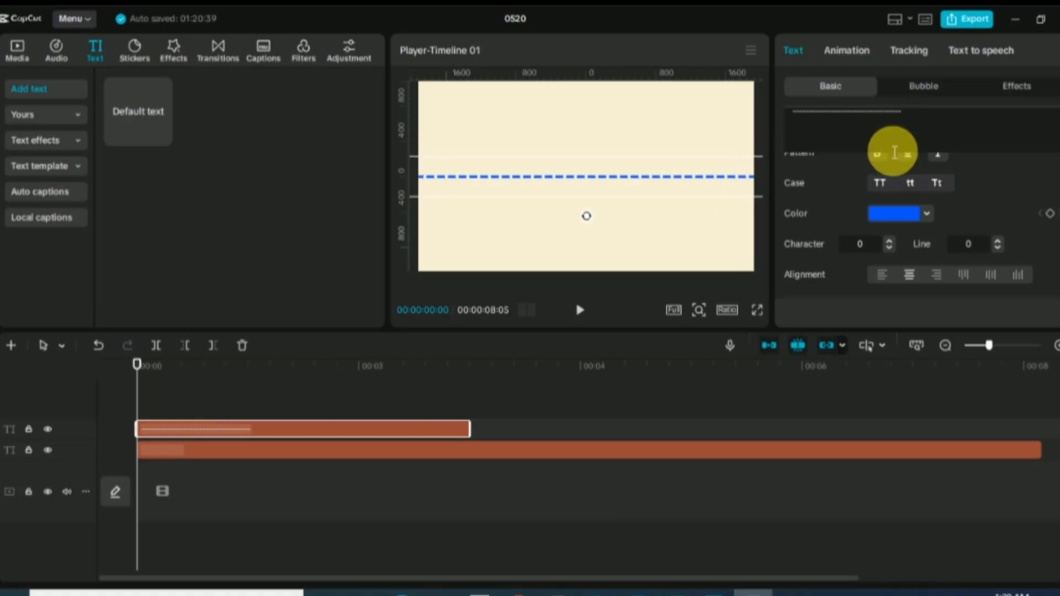
click(889, 247)
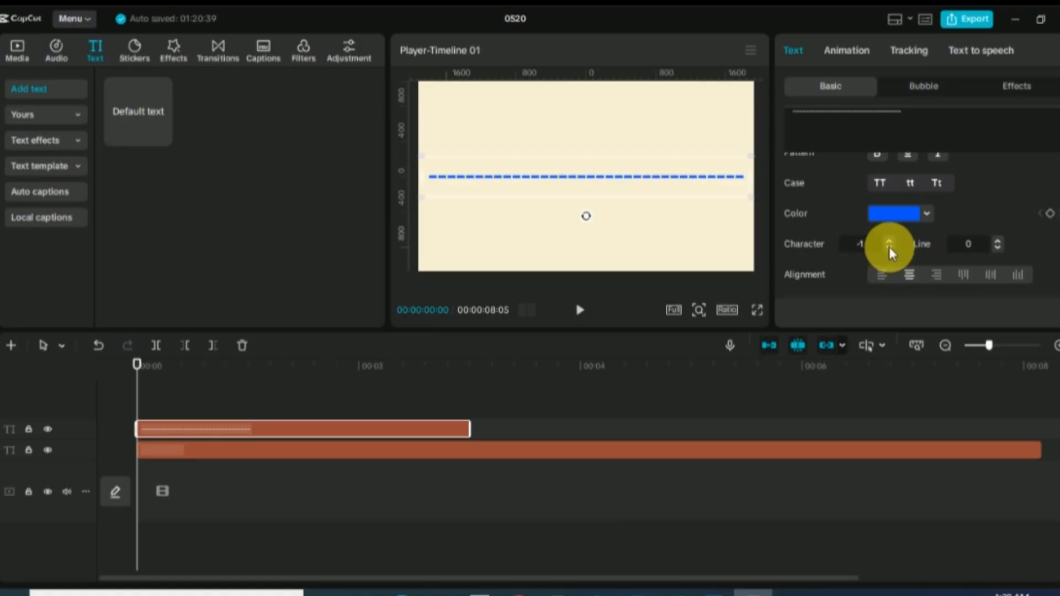
click(889, 247)
click(889, 247)
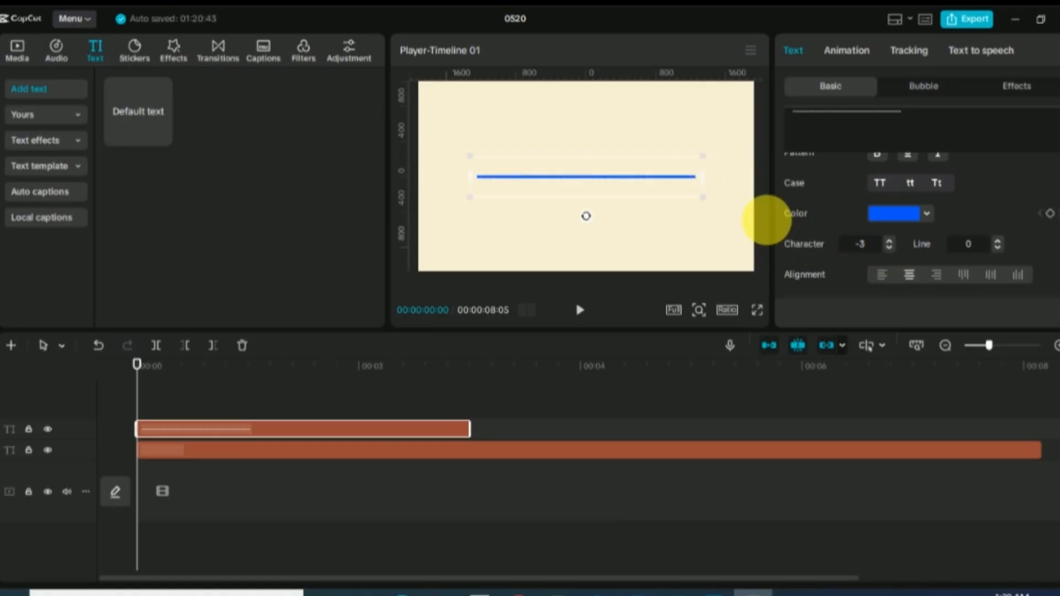
- Make the blue line bold and scale it up to span most of the frame's width
drag(711, 200, 734, 217)
scroll(807, 200, up, 1)
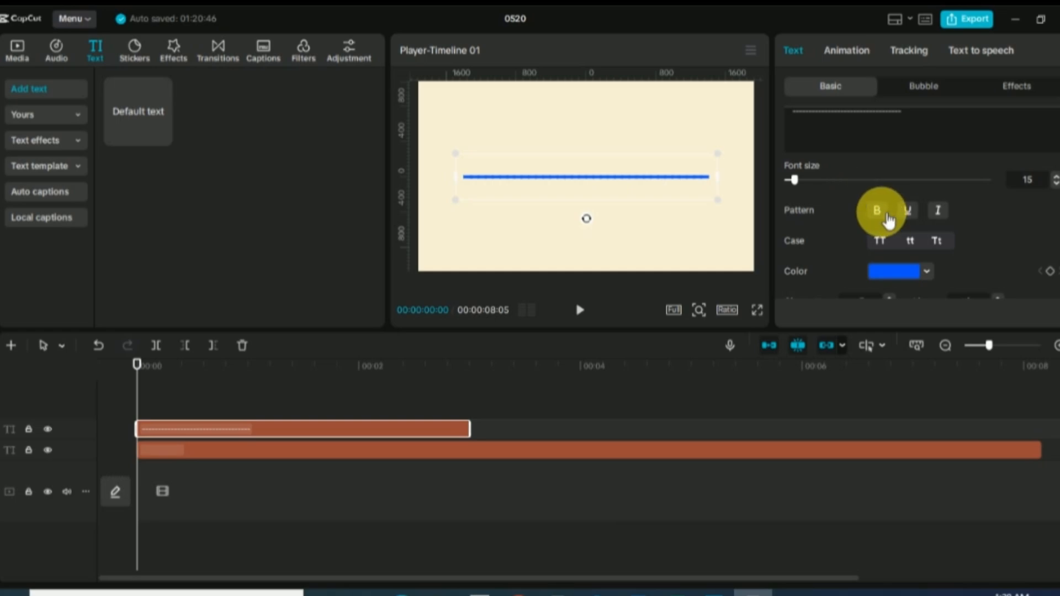
click(878, 211)
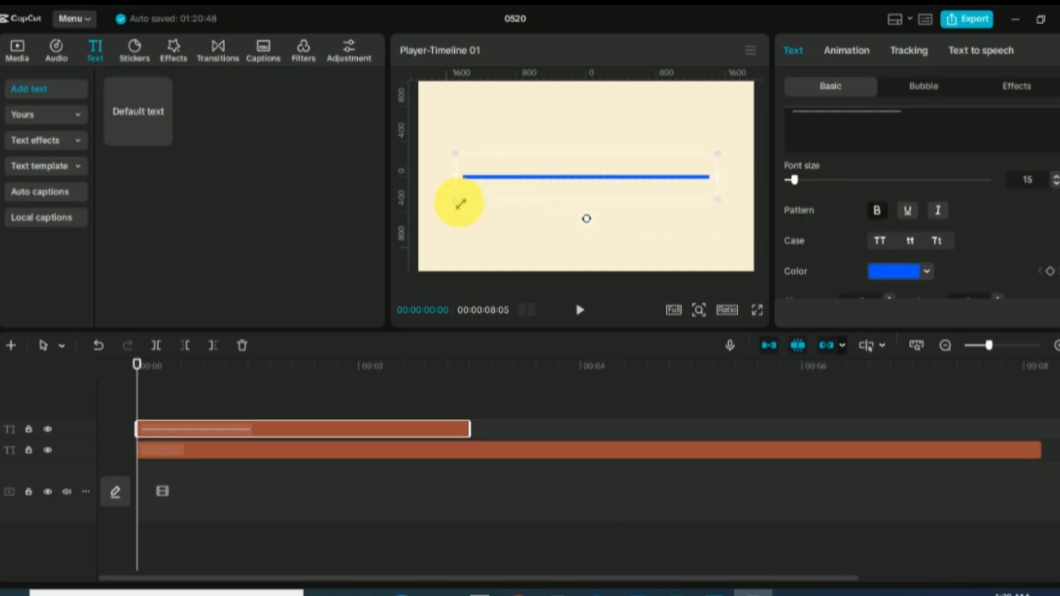
drag(459, 204, 425, 230)
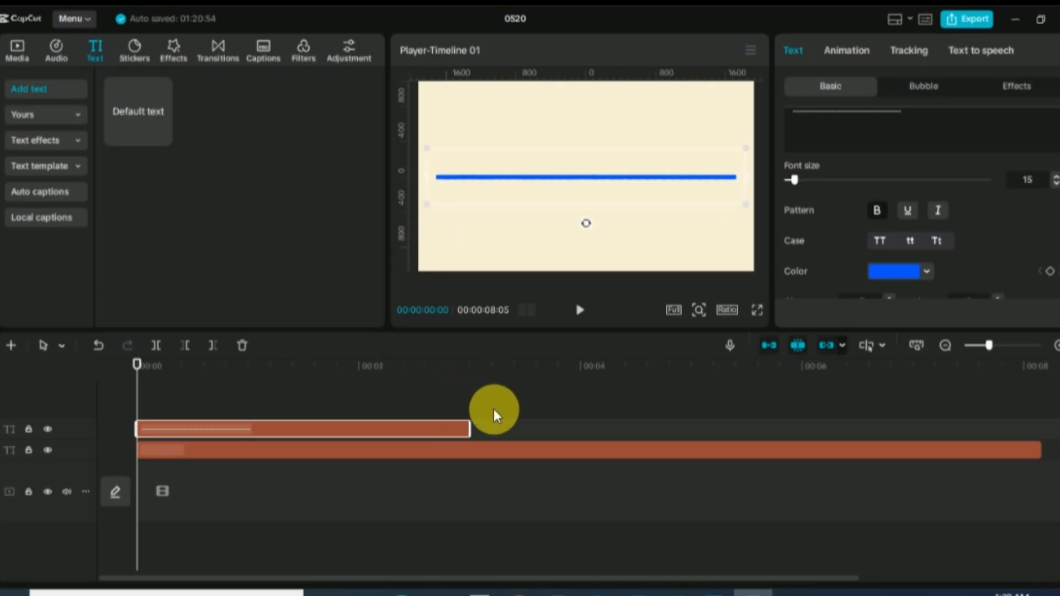
- Extend the blue line clip to a duration of 00:00:08:03 and convert it into a compound clip
drag(479, 440, 1043, 450)
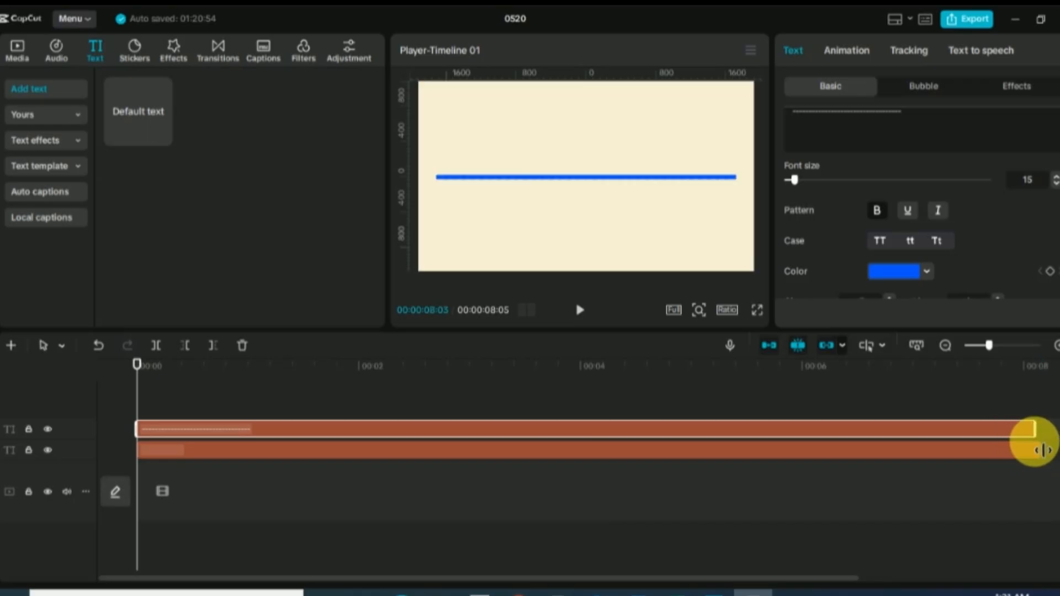
right_click(707, 430)
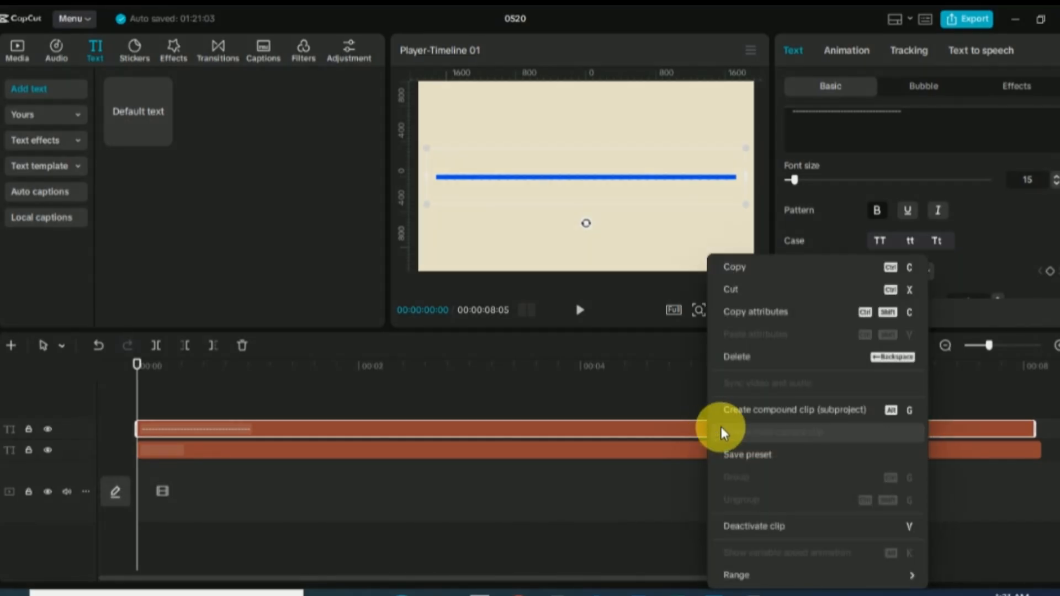
click(754, 410)
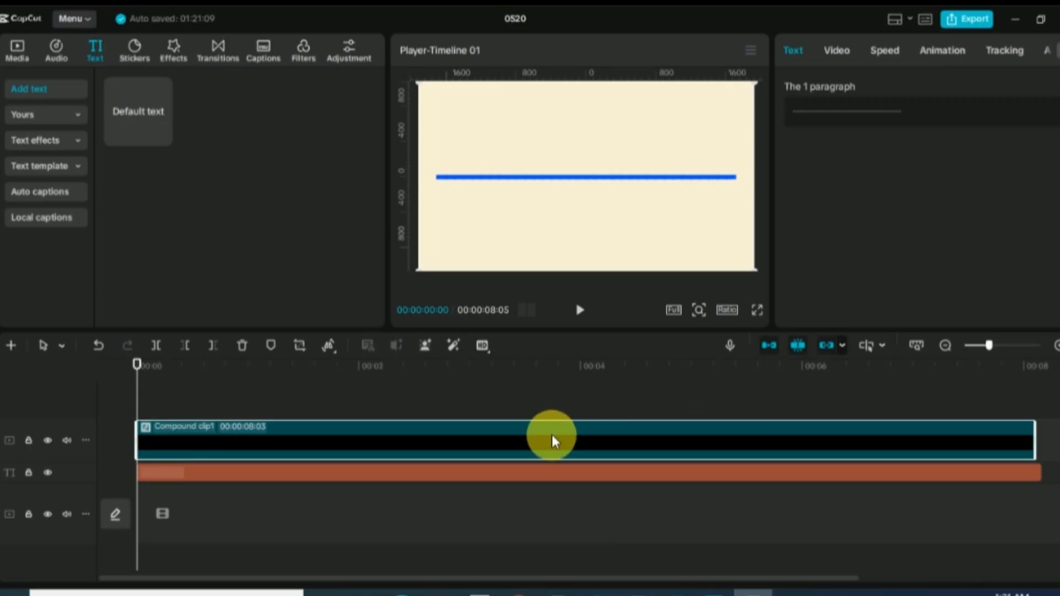
- Apply a Split mask to the compound clip, rotated to -90° and positioned at X -861, Y -36, hiding the line
click(837, 49)
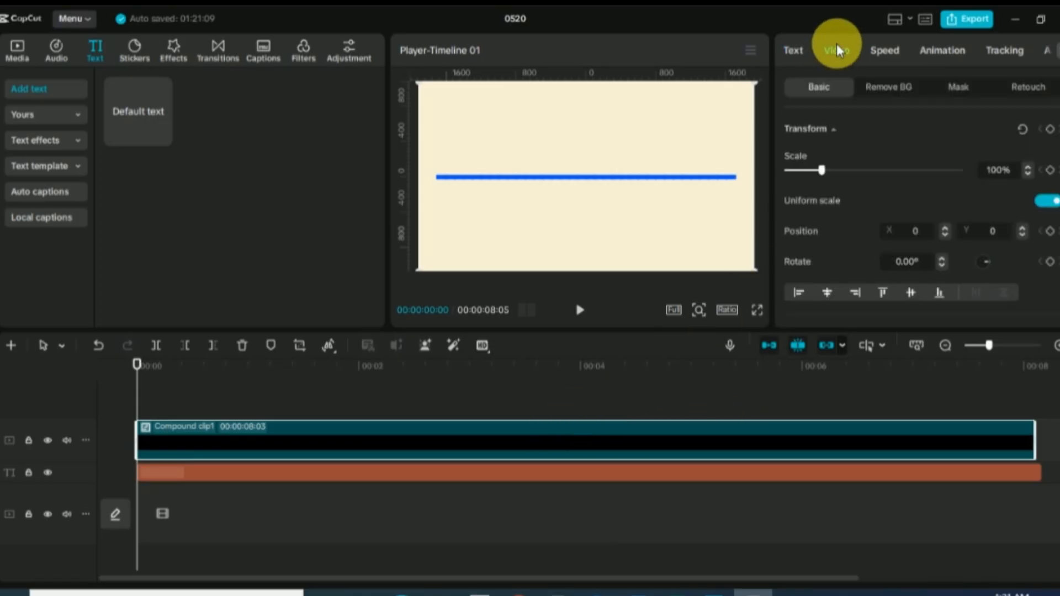
click(961, 89)
click(801, 156)
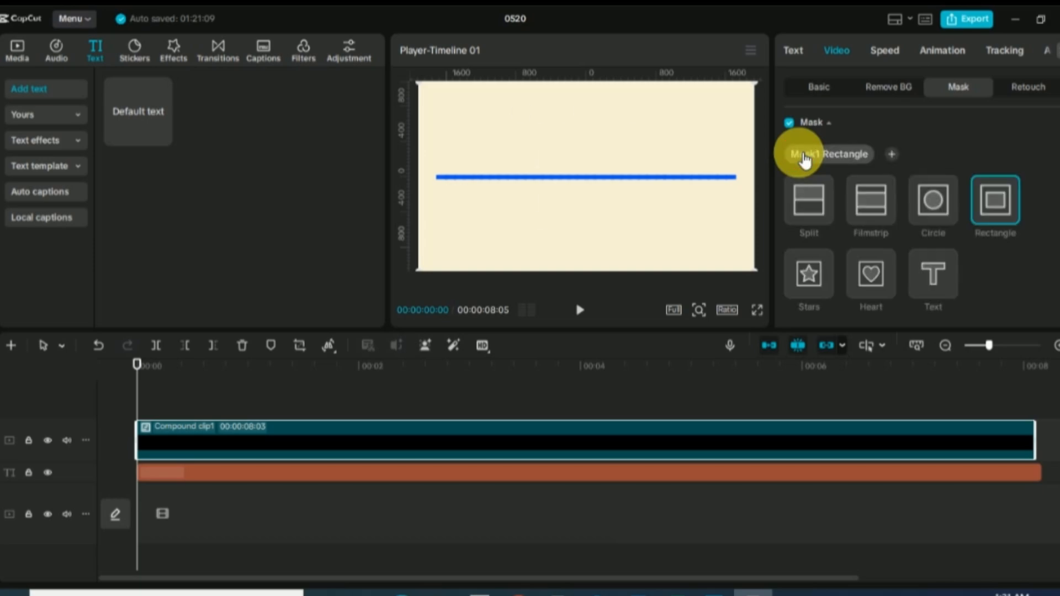
click(815, 204)
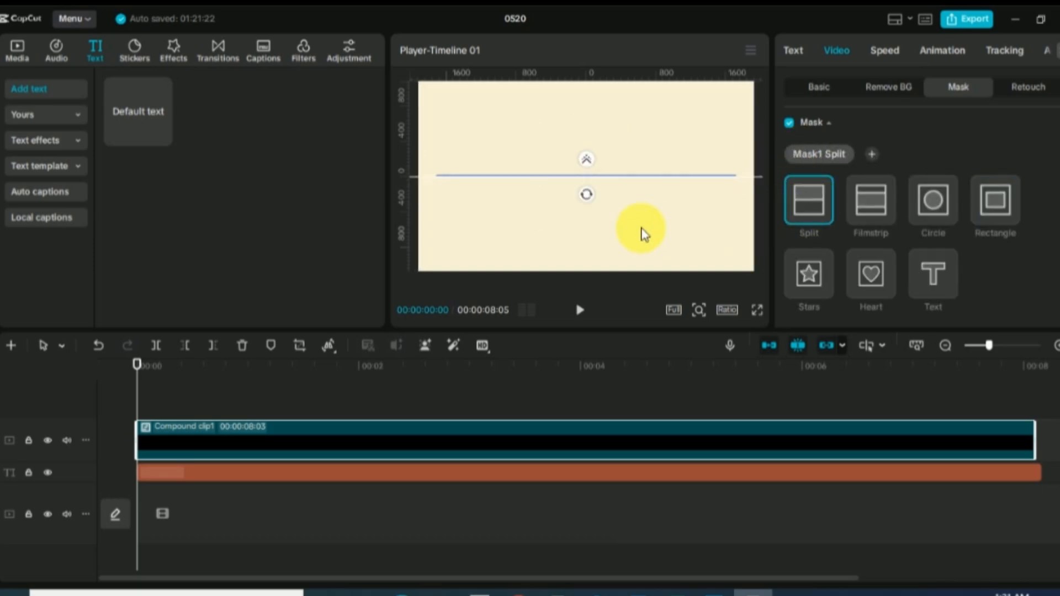
drag(589, 196, 441, 216)
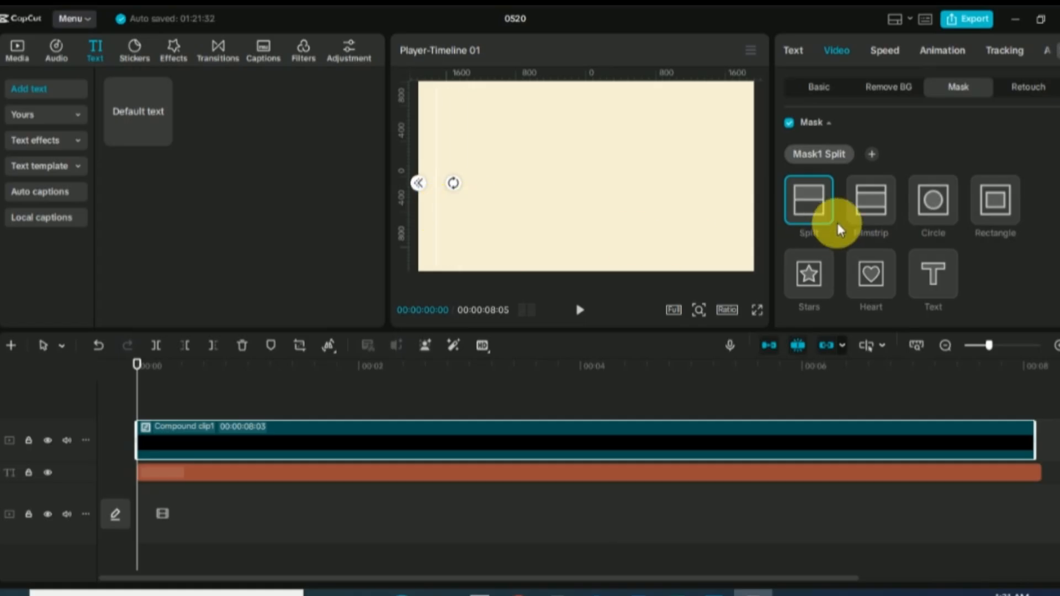
- Keyframe the mask settings at the clip's start, and move the mask to X 939, Y -127 at 00:00:08:01
scroll(969, 239, down, 3)
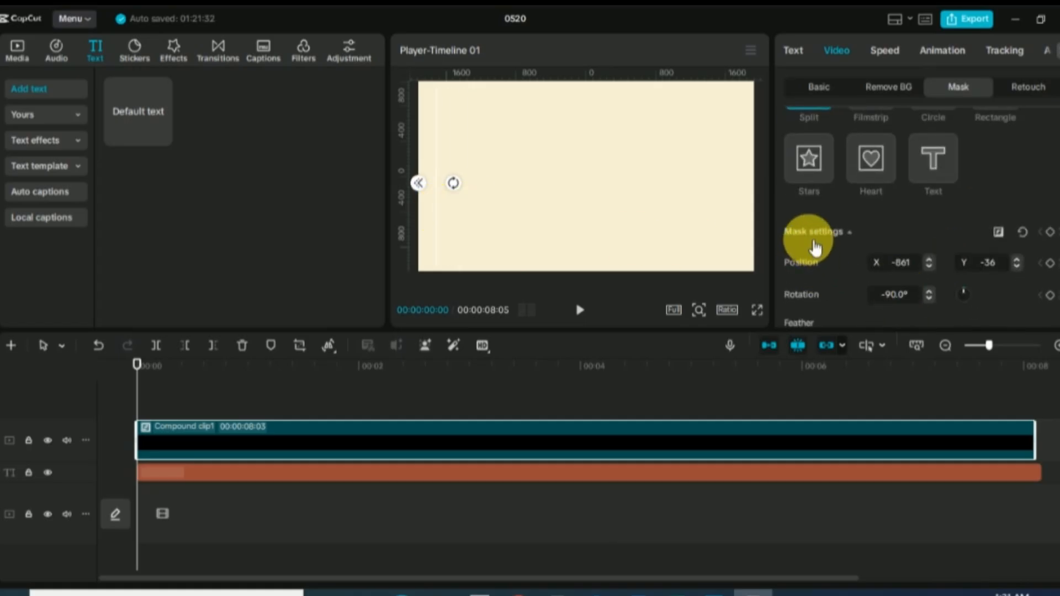
click(1050, 232)
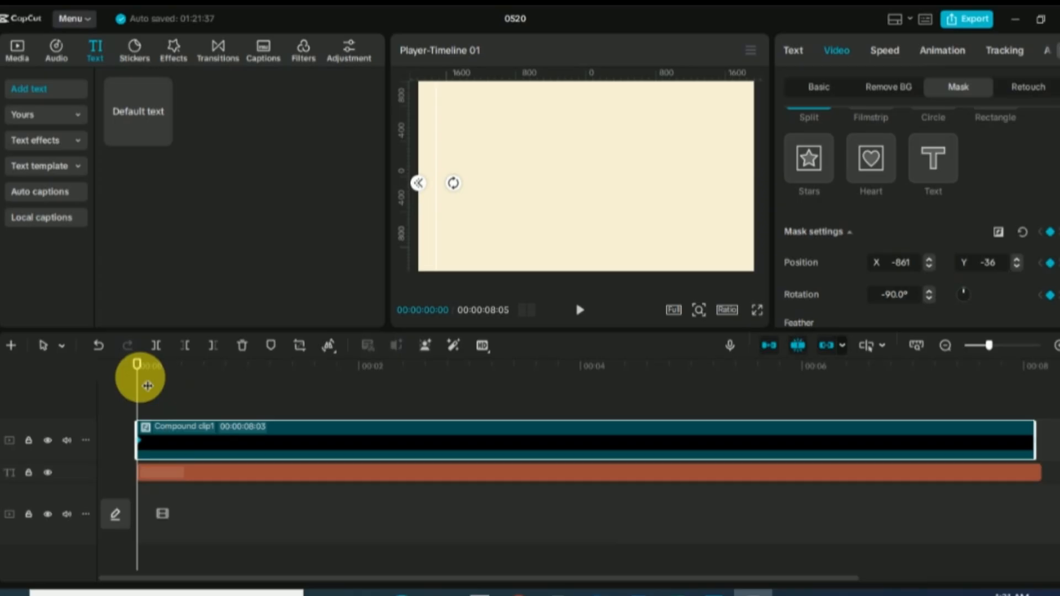
drag(148, 386, 1030, 457)
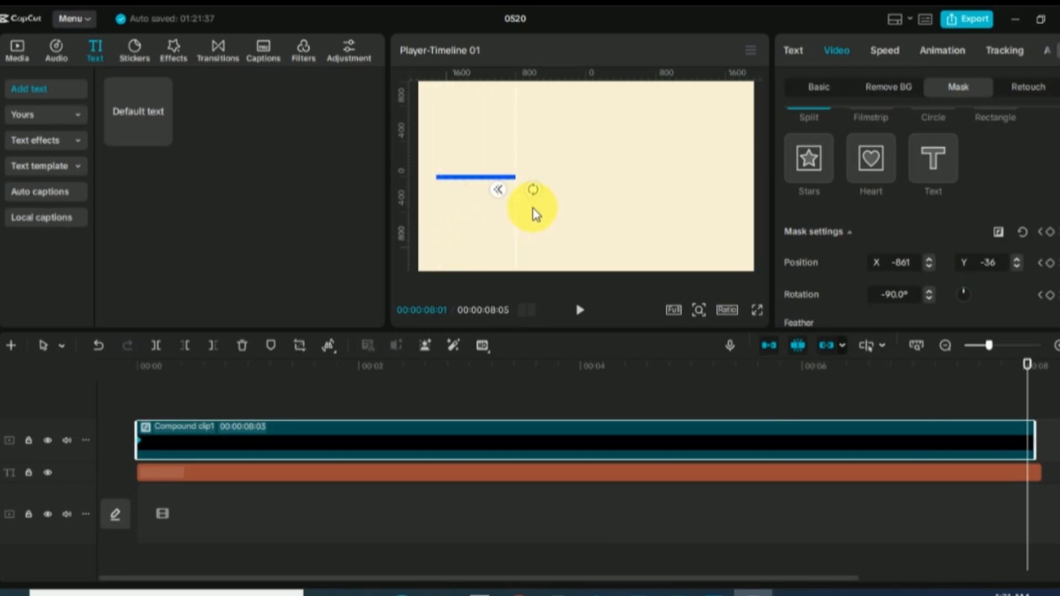
drag(533, 211, 751, 221)
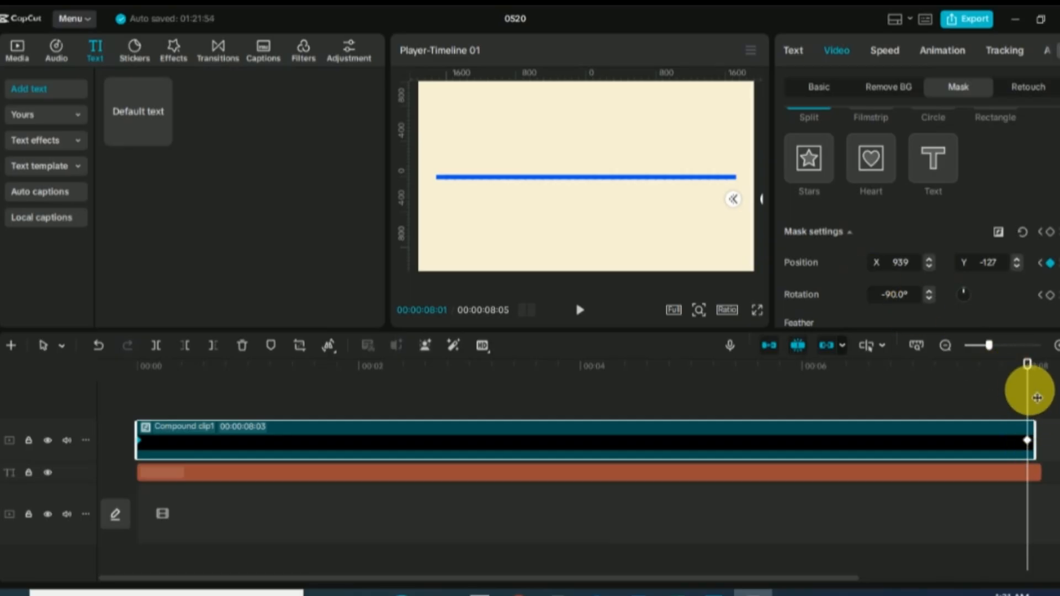
- Play the timeline from the beginning to preview the blue line's reveal animation
drag(1038, 398, 946, 400)
drag(828, 403, 7, 386)
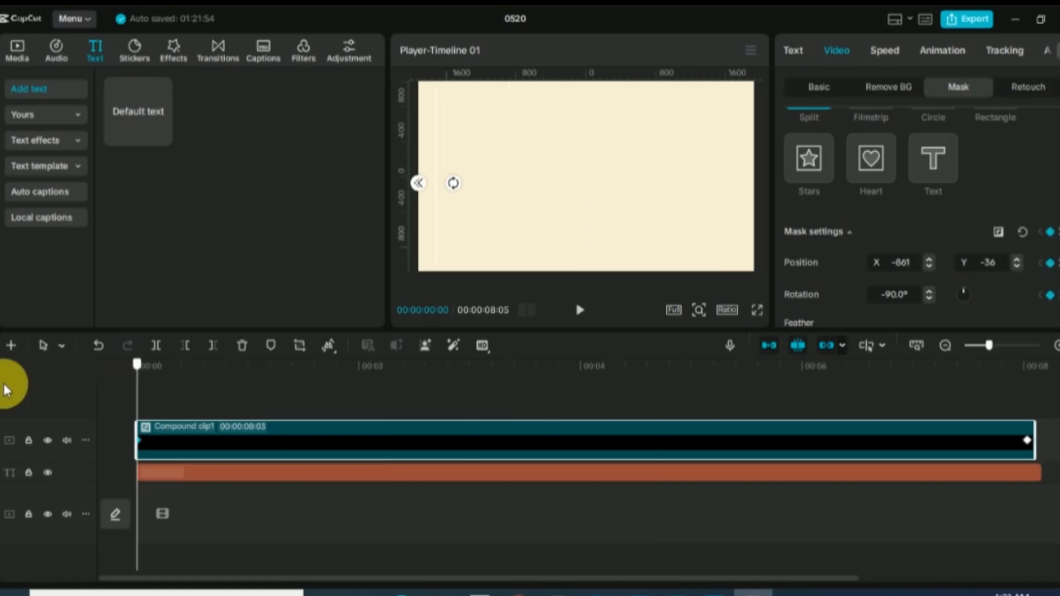
click(579, 310)
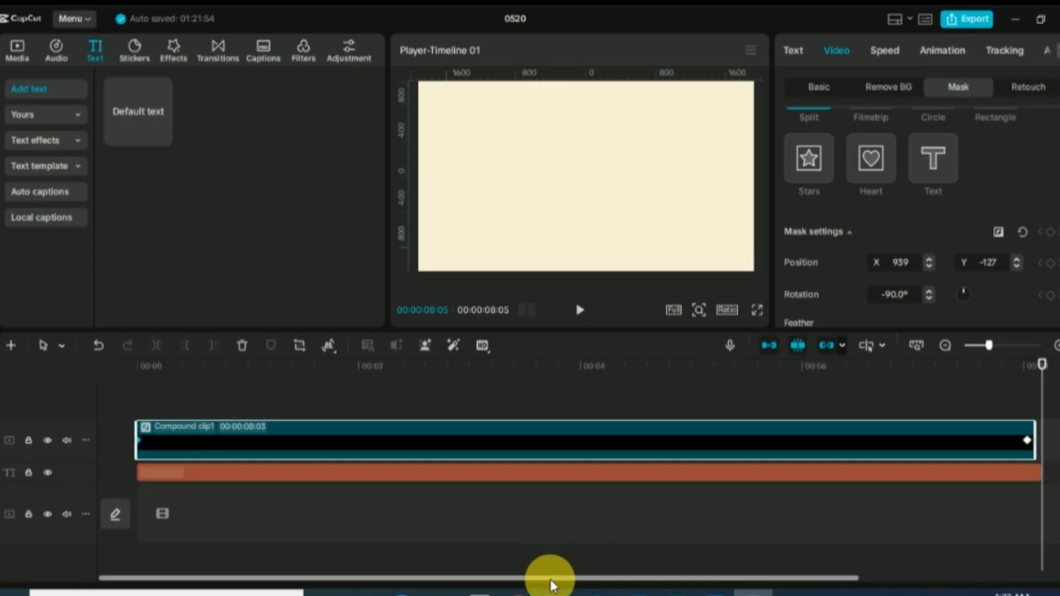
- Trim the end of the cream background clip to 00:00:08:03, matching the compound clip
drag(550, 579, 819, 588)
click(762, 440)
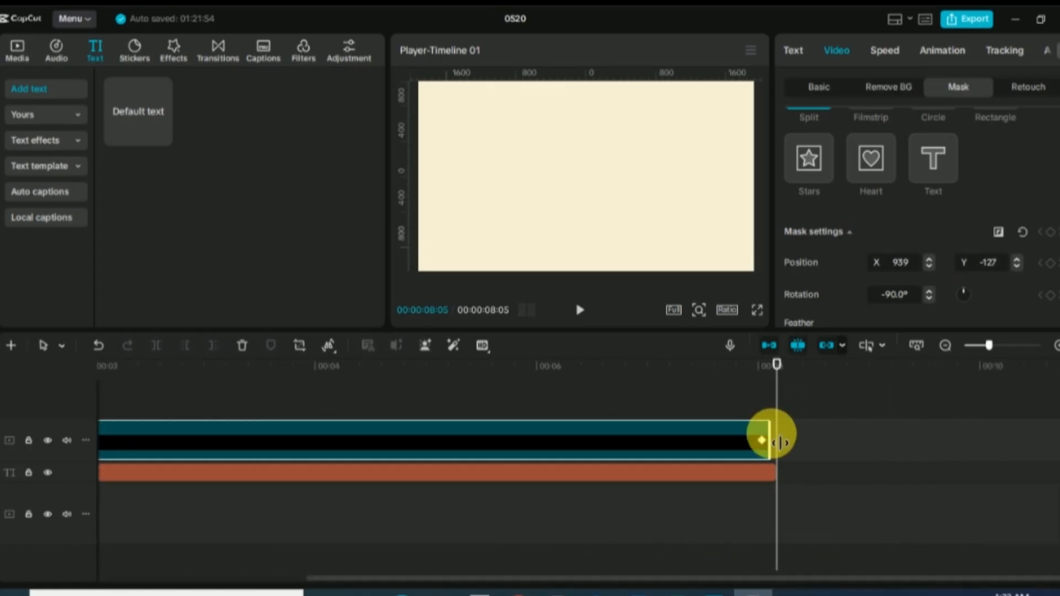
drag(776, 438, 772, 433)
click(763, 479)
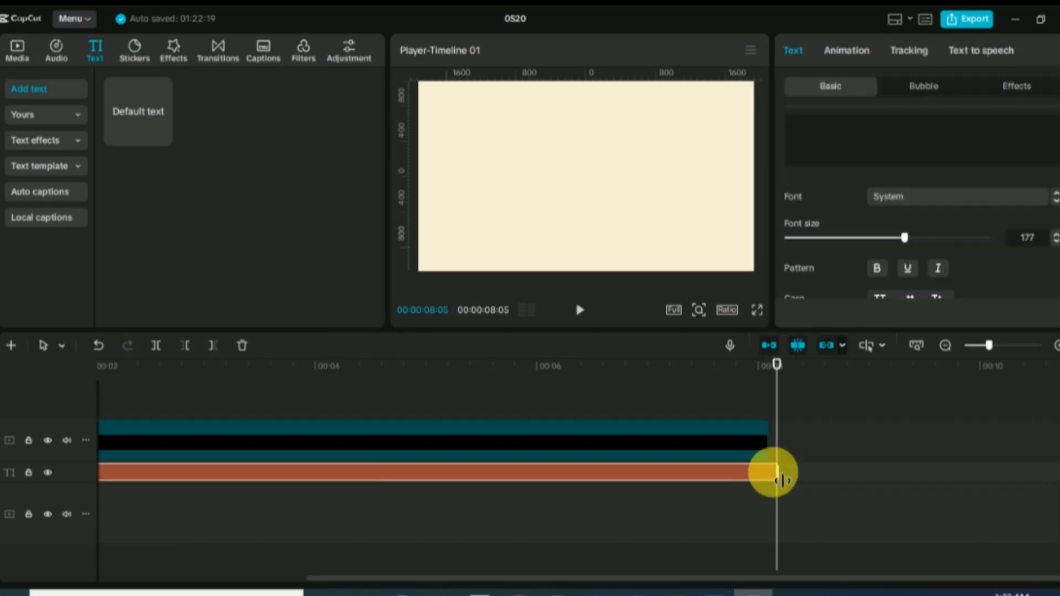
drag(778, 478, 756, 475)
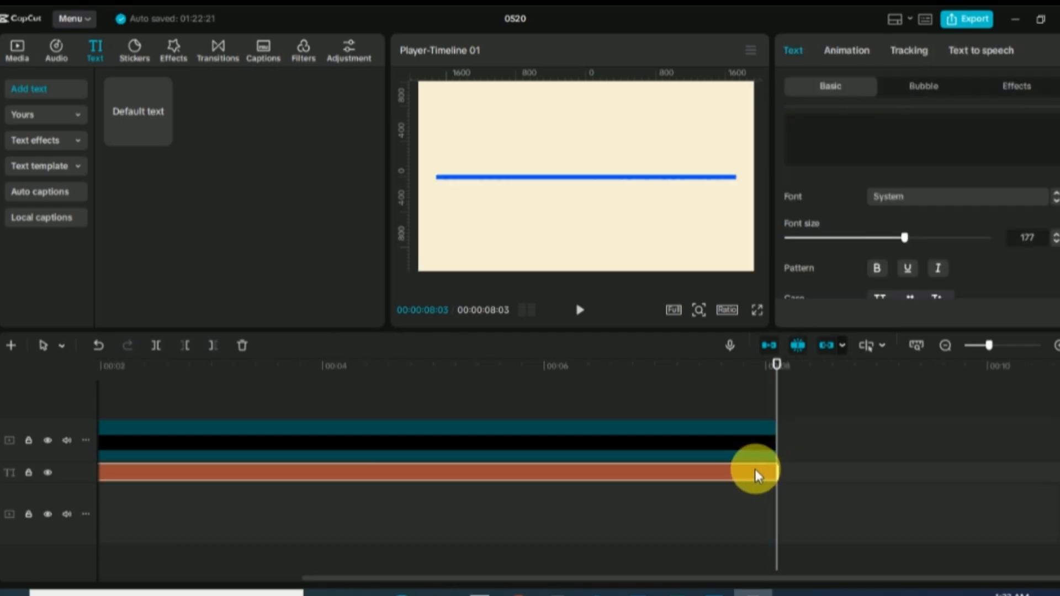
- Add a default text clip at 00:00:08:03, after the background, and replace its wording with a long row of dashes
click(161, 136)
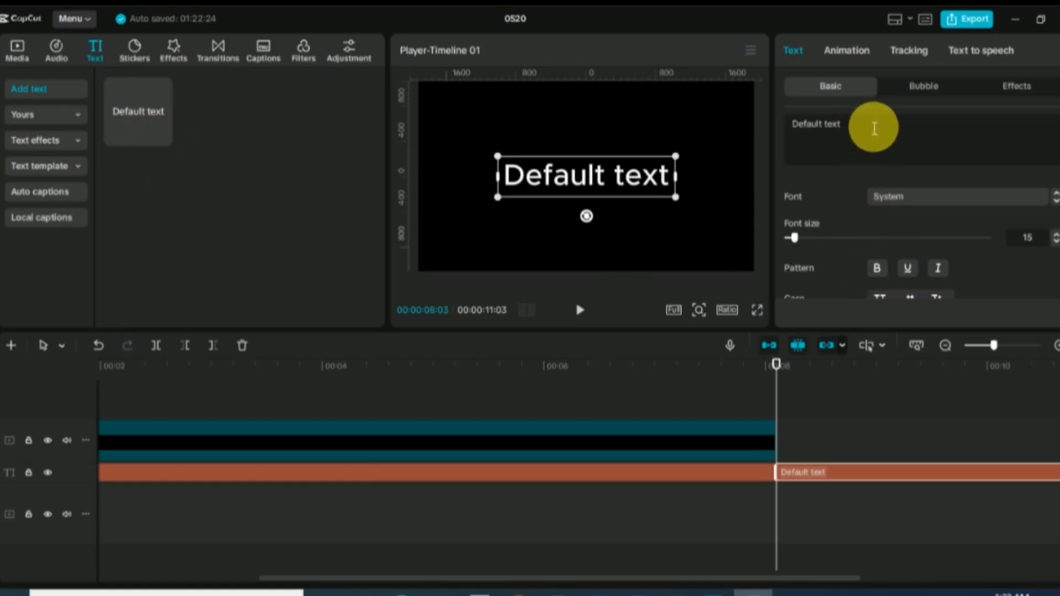
drag(871, 125, 781, 126)
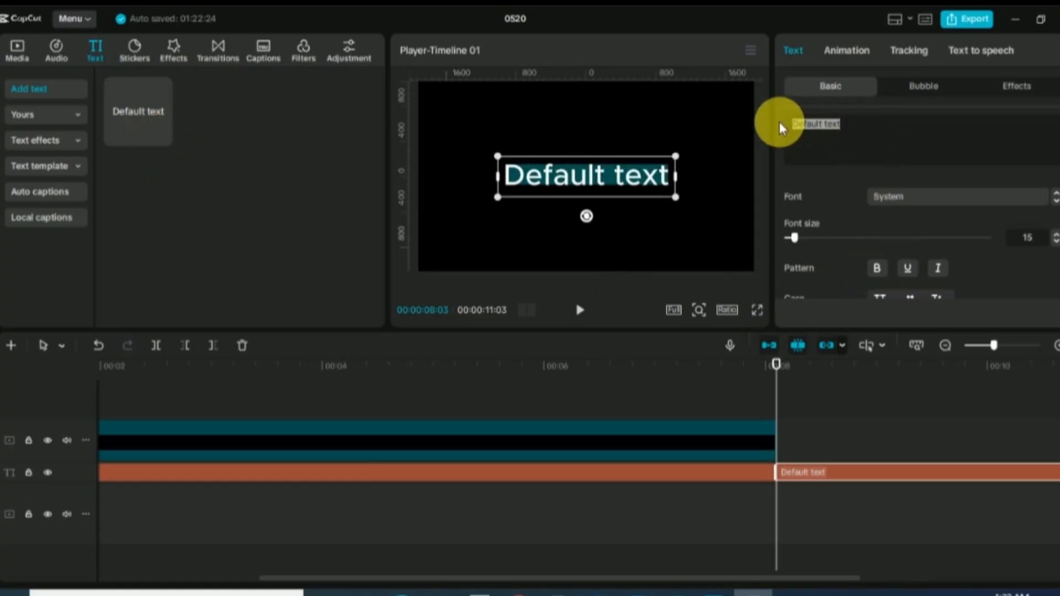
key(BackSpace)
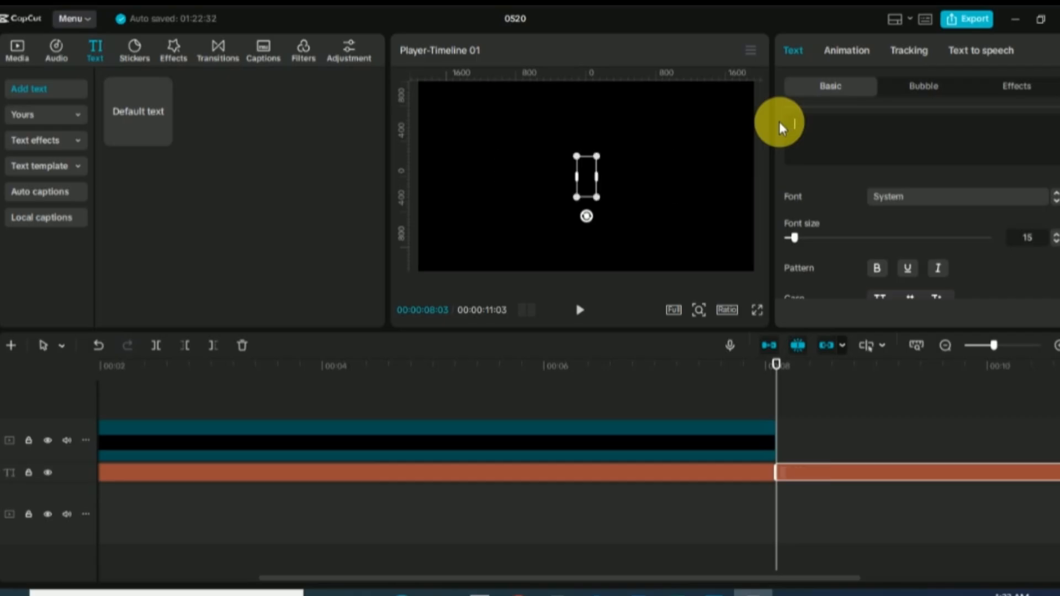
text(---------------------------------)
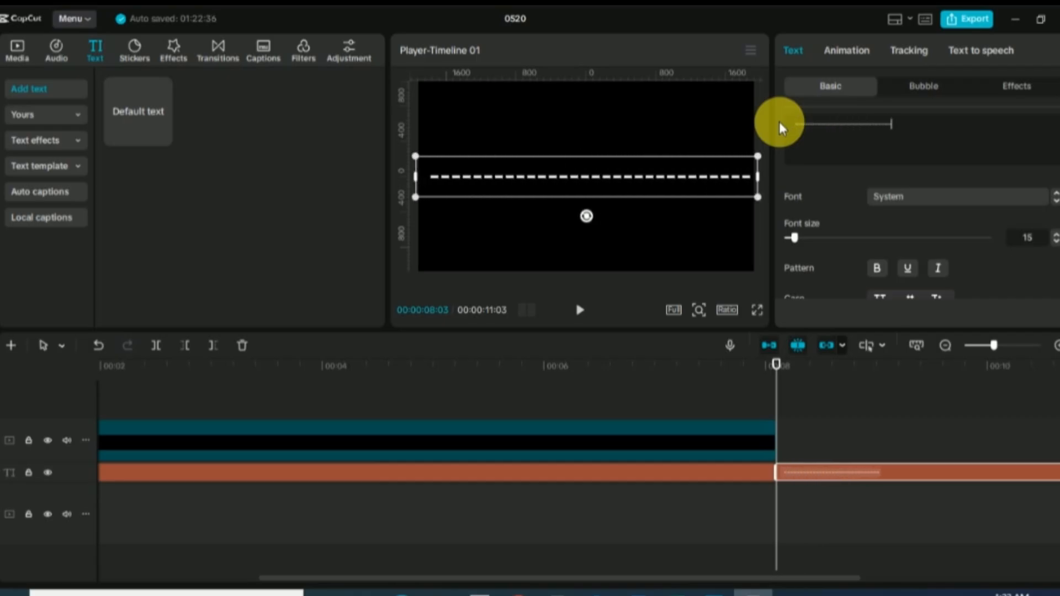
- Set the new white dashed line's character spacing to -4
scroll(852, 208, down, 5)
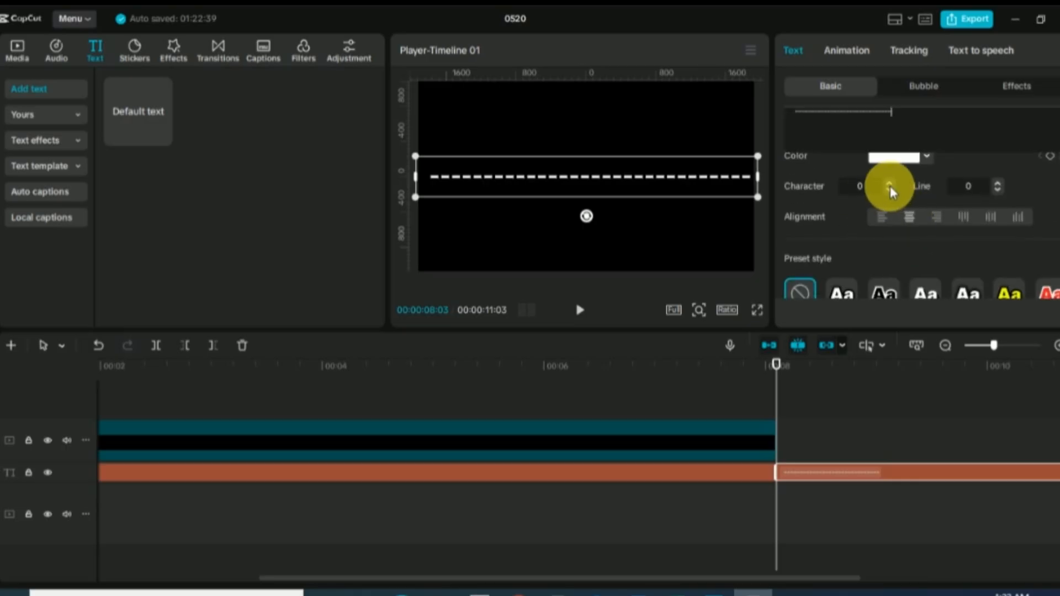
click(890, 191)
click(889, 191)
click(889, 191)
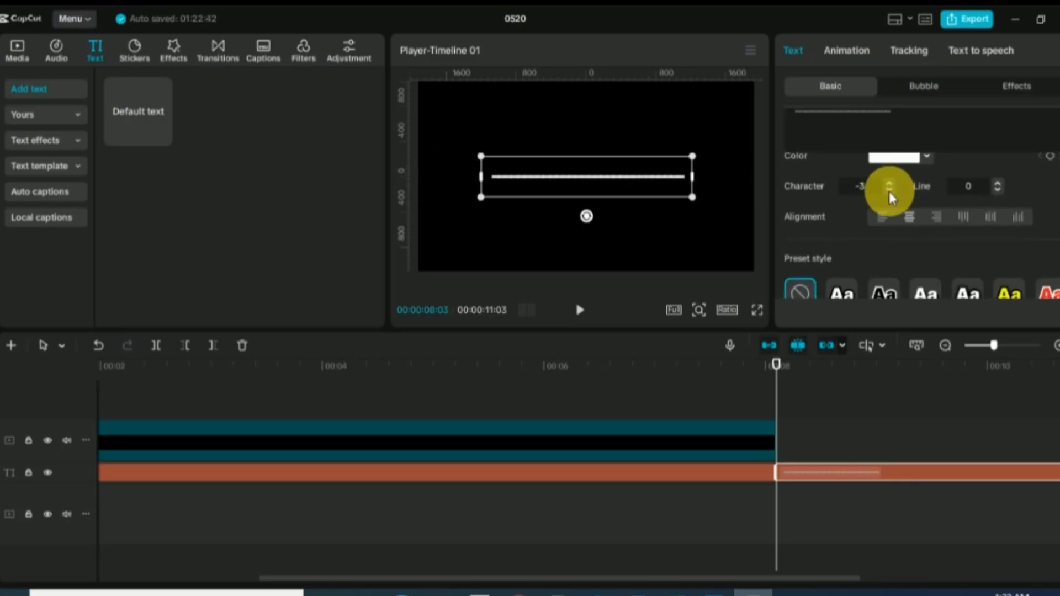
click(889, 191)
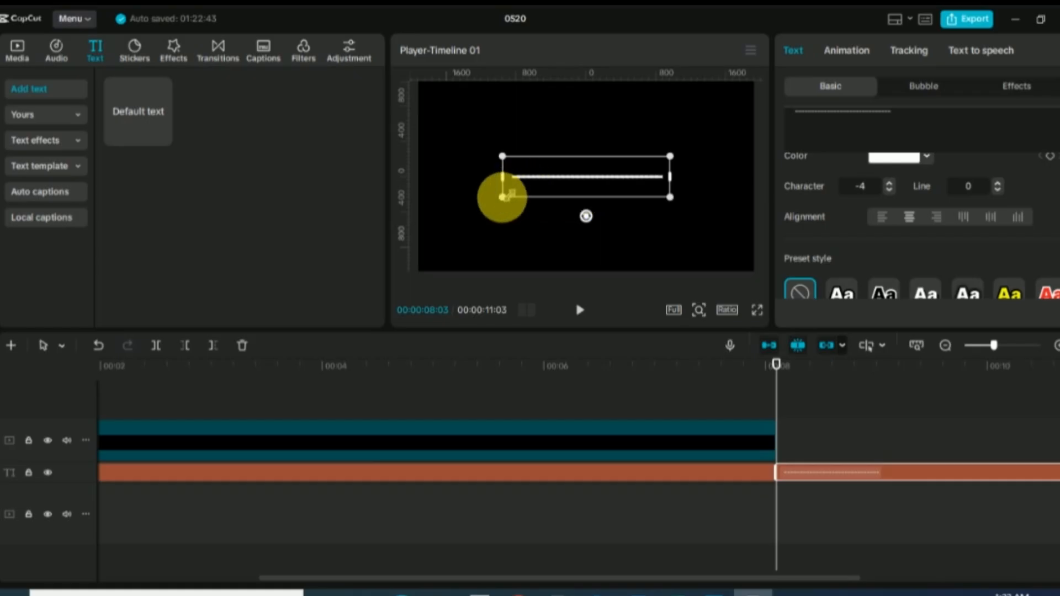
- Scale the white line up to nearly the full frame width and make it bold
drag(502, 198, 394, 270)
scroll(880, 213, up, 2)
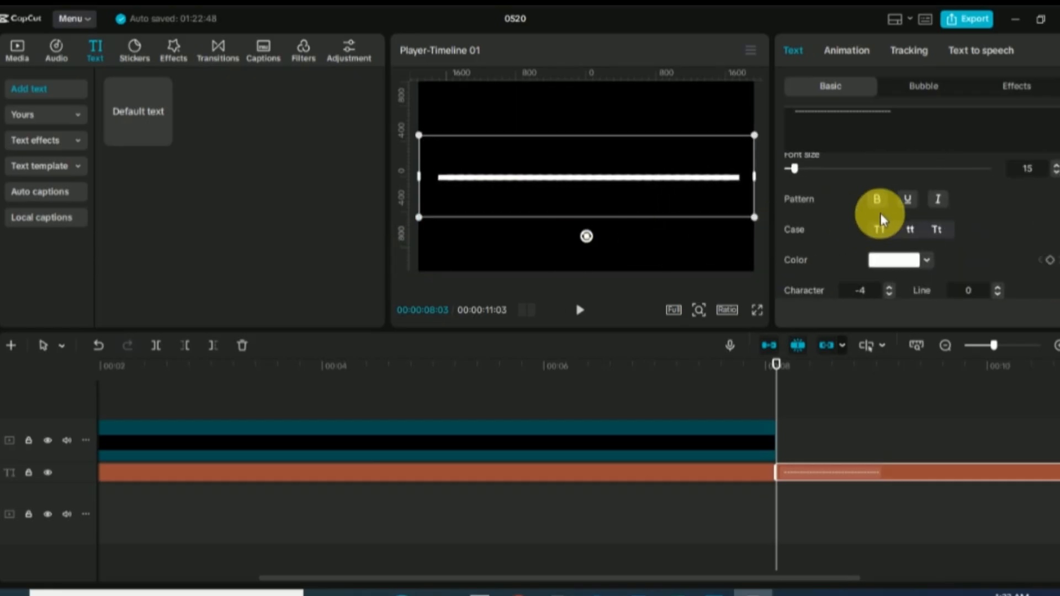
click(883, 203)
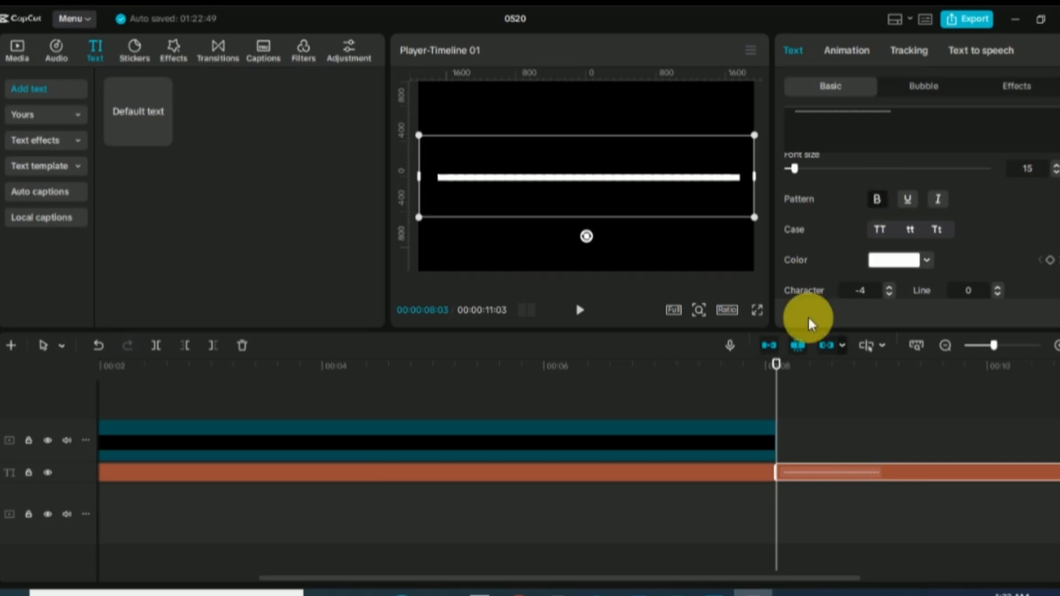
- Extend the white line clip on the timeline to end at 00:00:12:08
click(803, 389)
drag(891, 386, 837, 414)
drag(889, 480, 1026, 475)
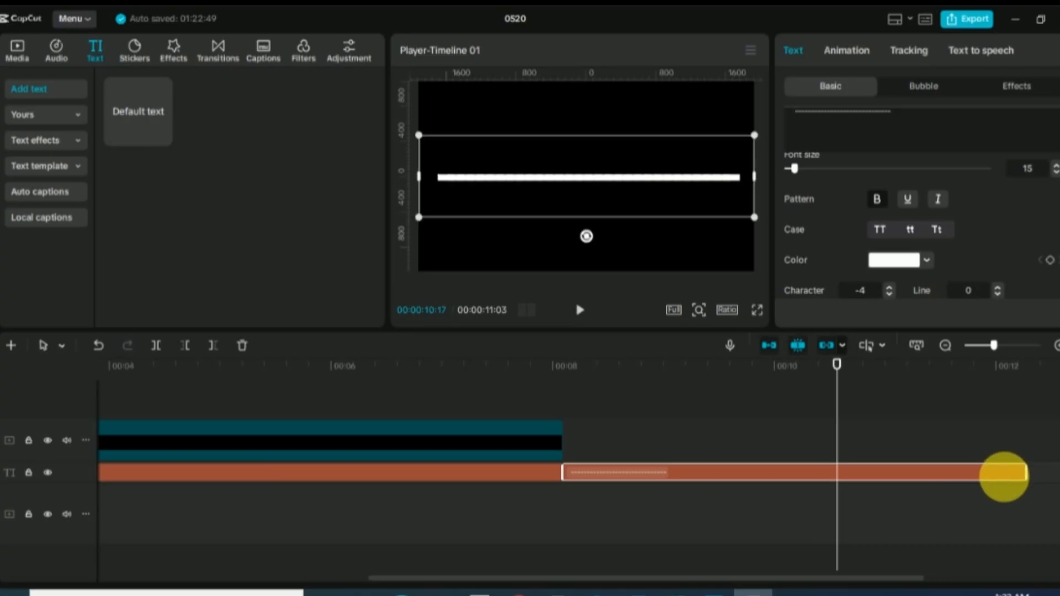
- Convert the white line text clip after 00:00:08:03 into a compound clip
click(506, 476)
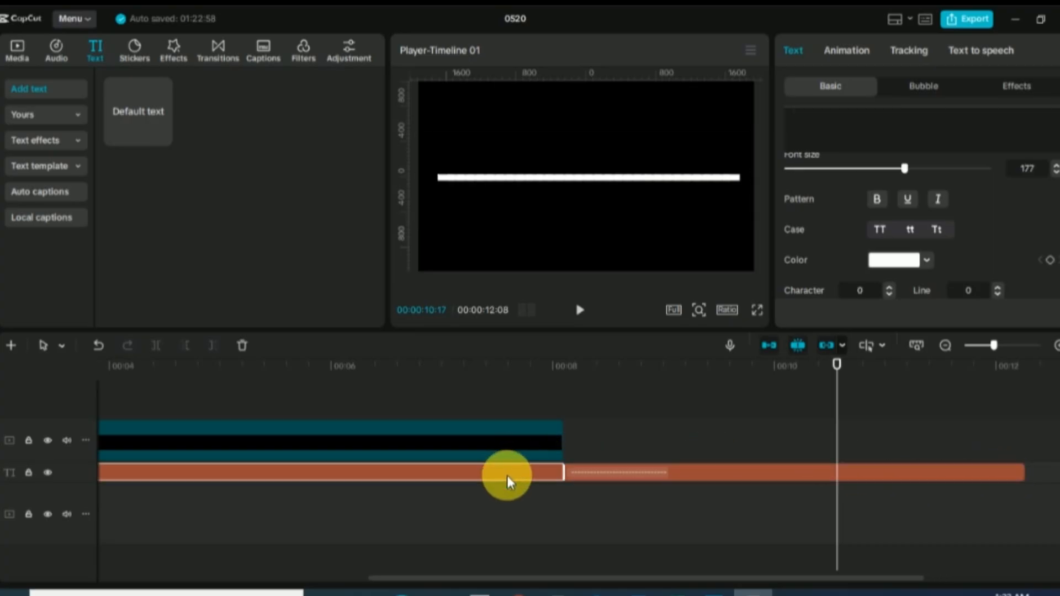
click(701, 470)
mouse_move(704, 467)
mouse_down()
mouse_move(706, 438)
mouse_move(702, 476)
mouse_up()
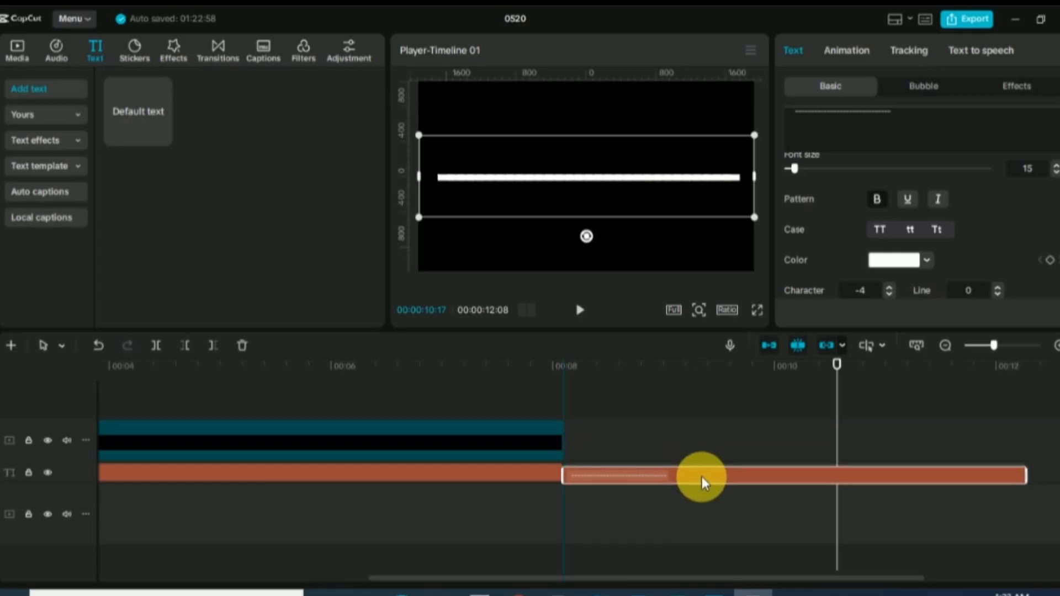
right_click(712, 473)
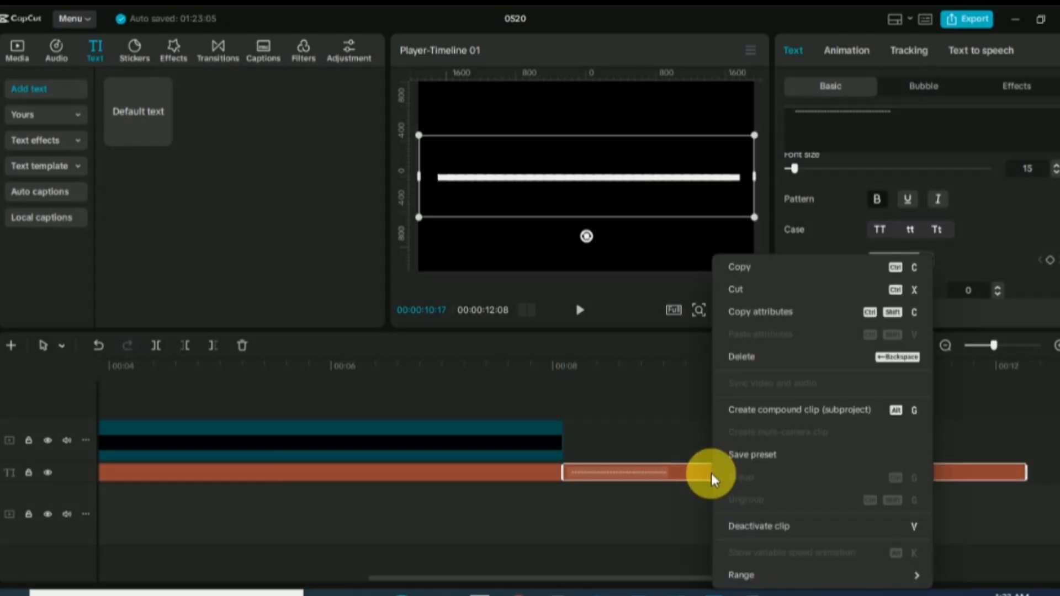
click(758, 410)
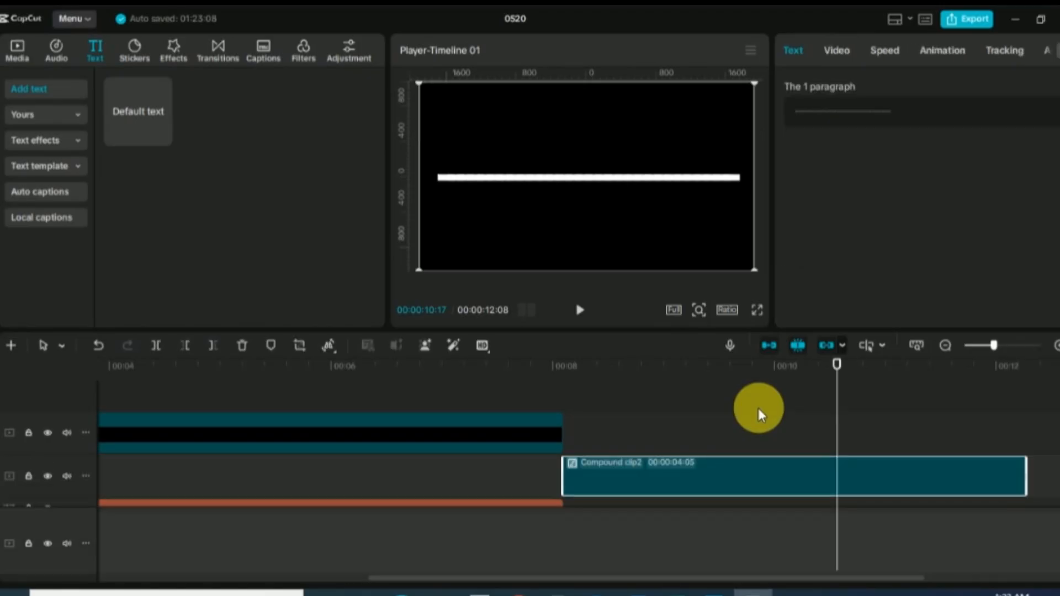
- Move the new compound clip up beside the first line's clip and extend the cream background clip to 00:00:12:08
drag(735, 472, 732, 426)
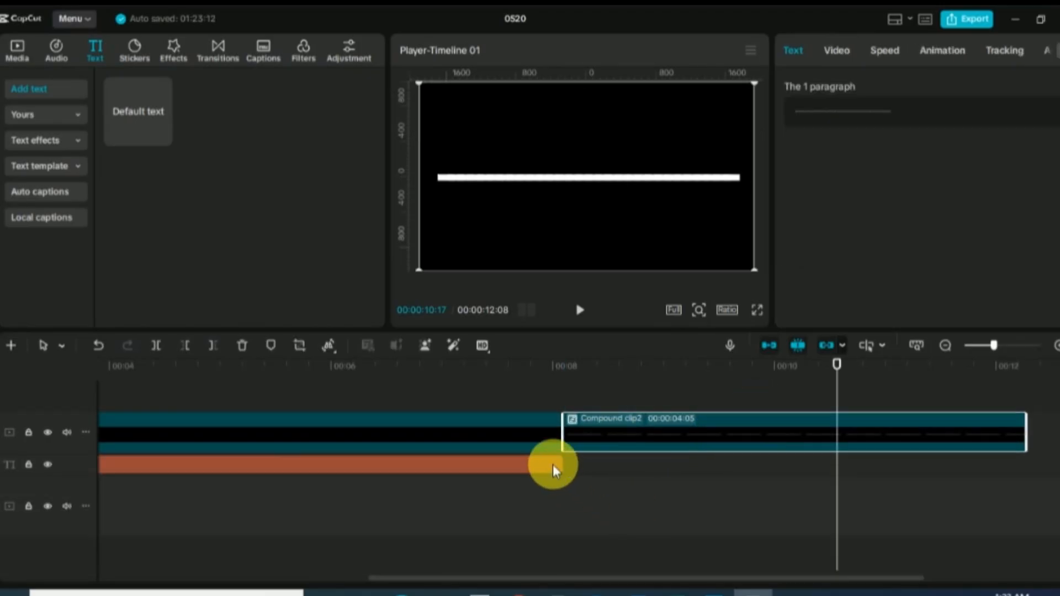
drag(560, 469, 1023, 481)
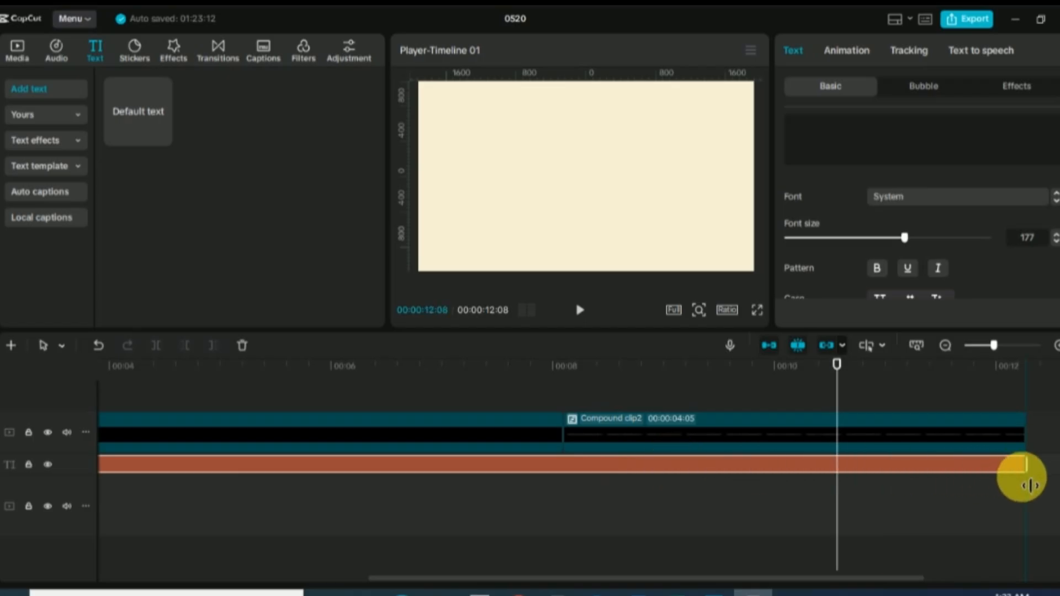
- Recolor the white line inside its compound clip to dark orange A74100 and return to the main timeline
click(870, 436)
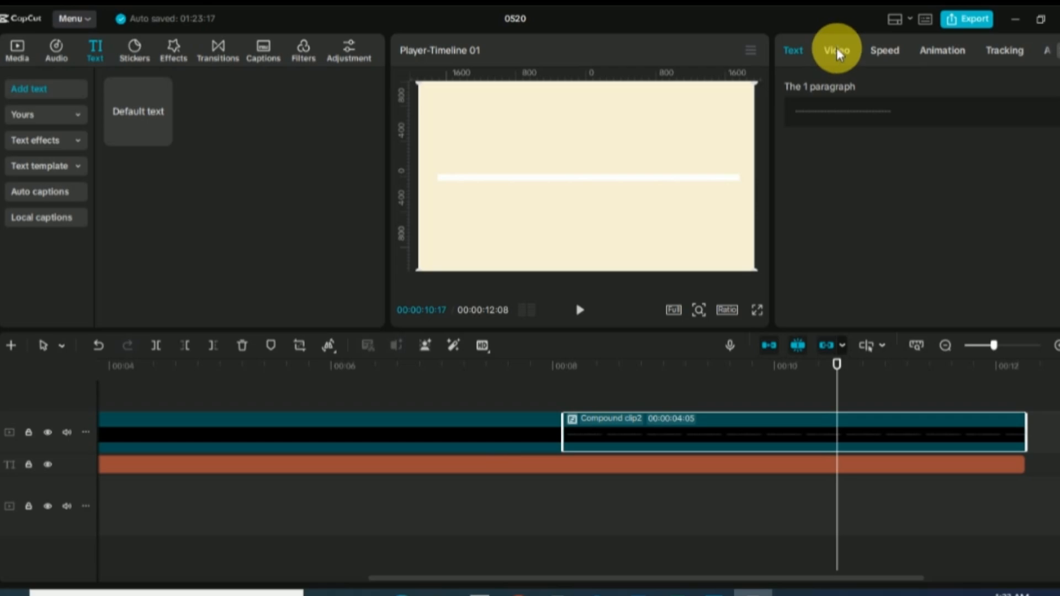
double_click(824, 427)
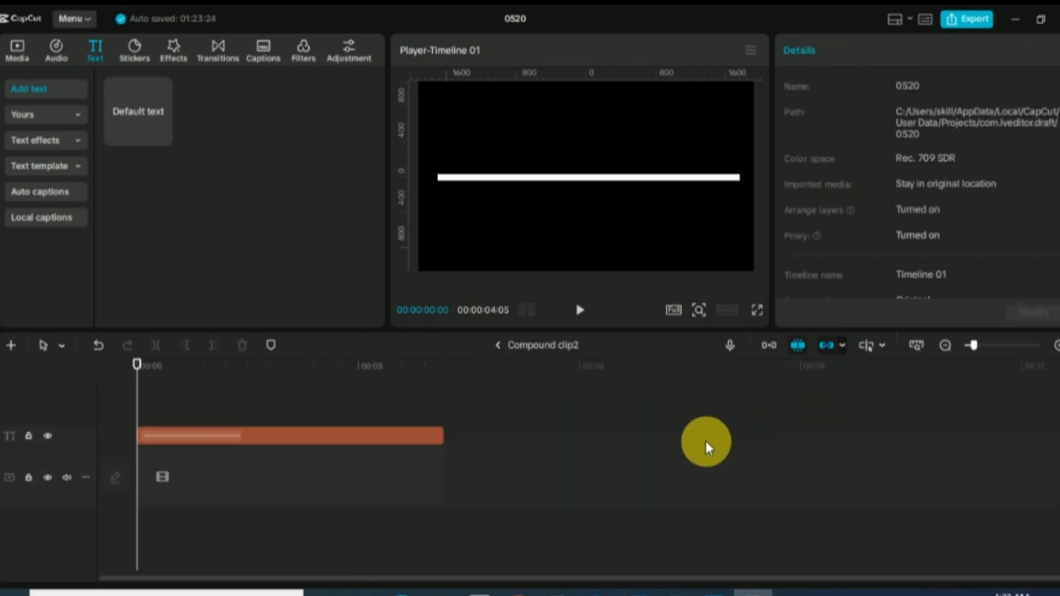
click(328, 434)
scroll(884, 177, down, 2)
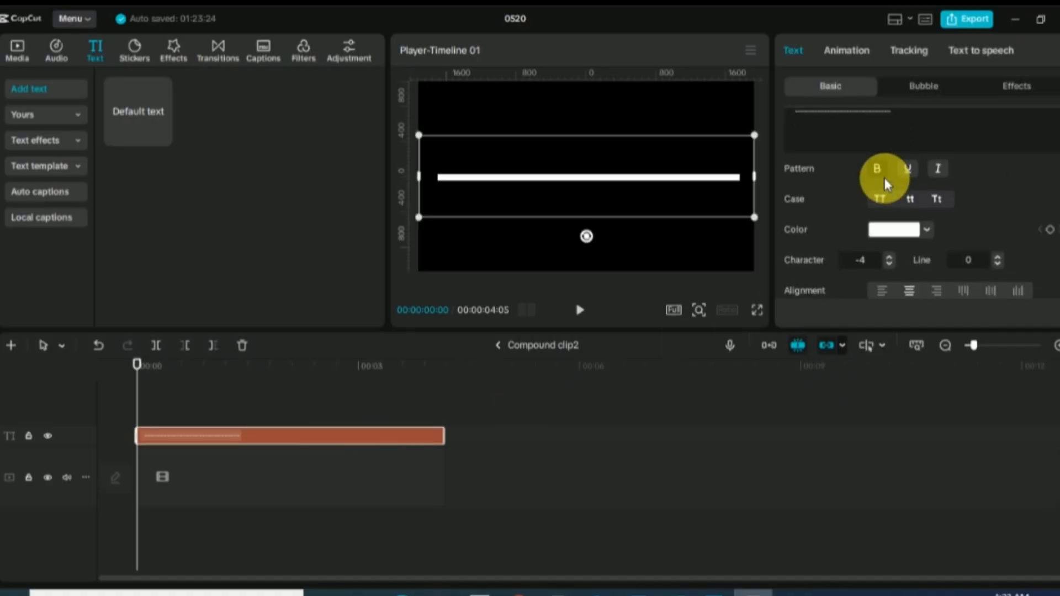
scroll(884, 177, down, 1)
click(930, 220)
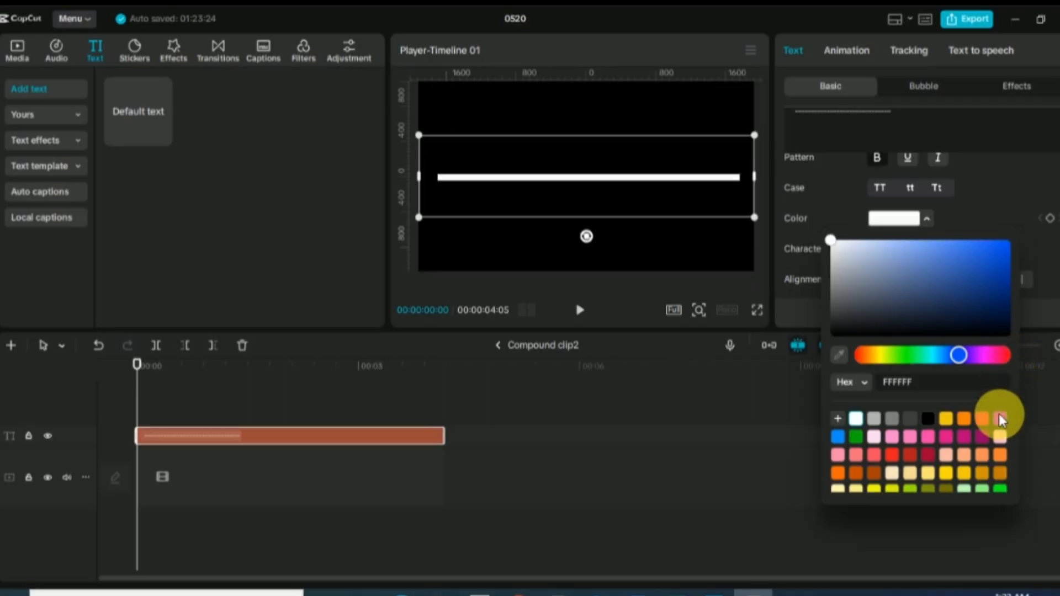
click(876, 474)
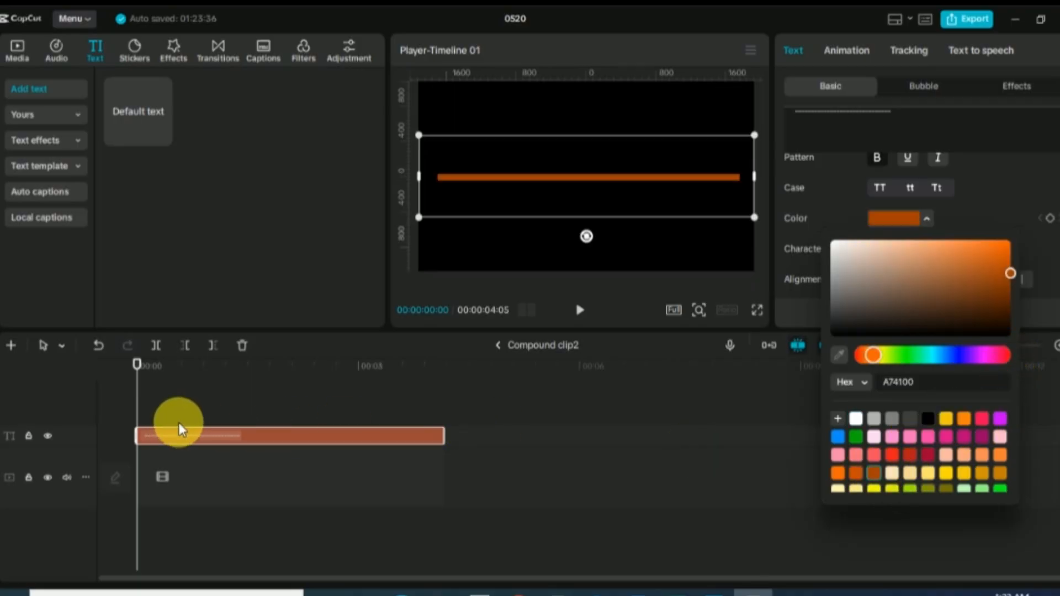
click(498, 346)
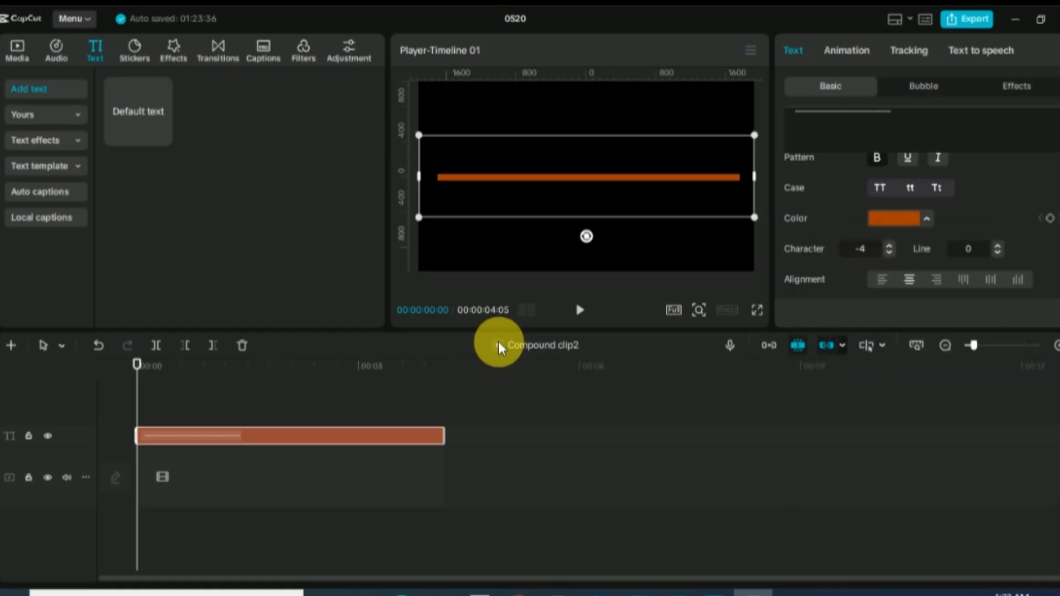
click(498, 345)
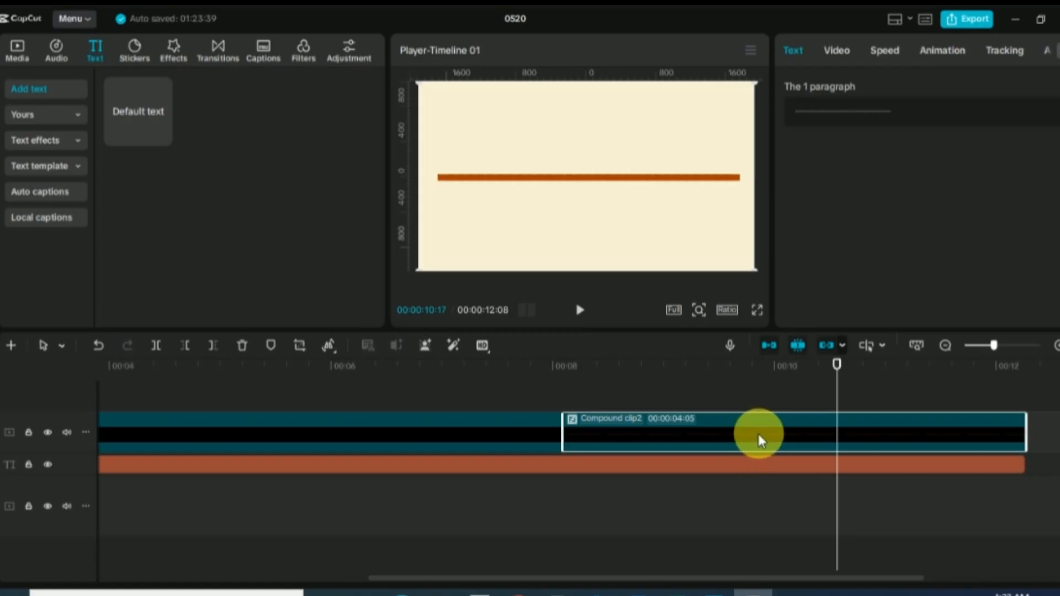
- Duplicate the orange line compound clip and align the copy on the track above, starting at 00:00:08:03
right_click(758, 434)
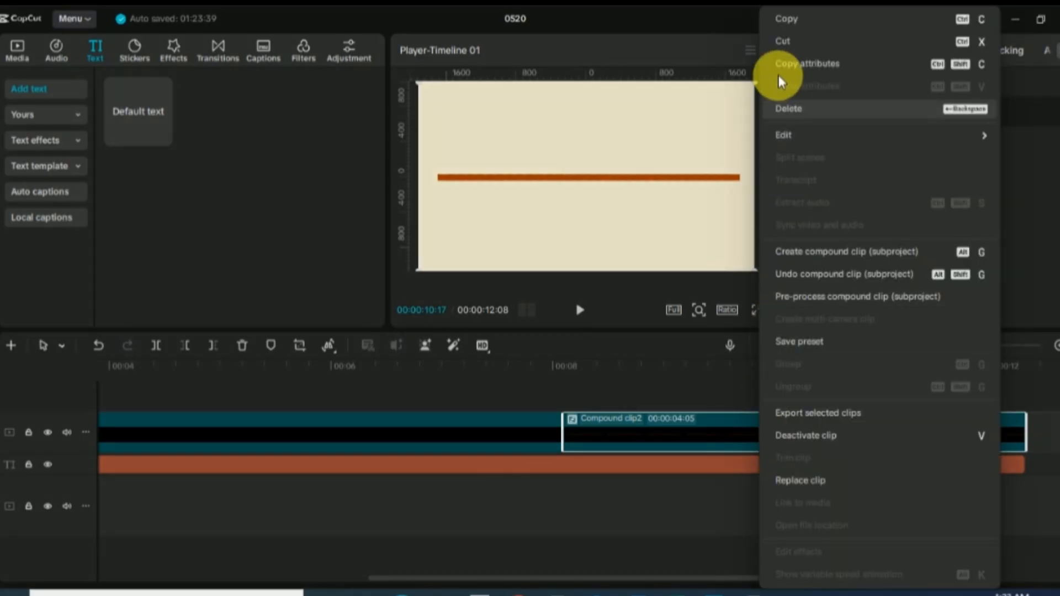
click(783, 19)
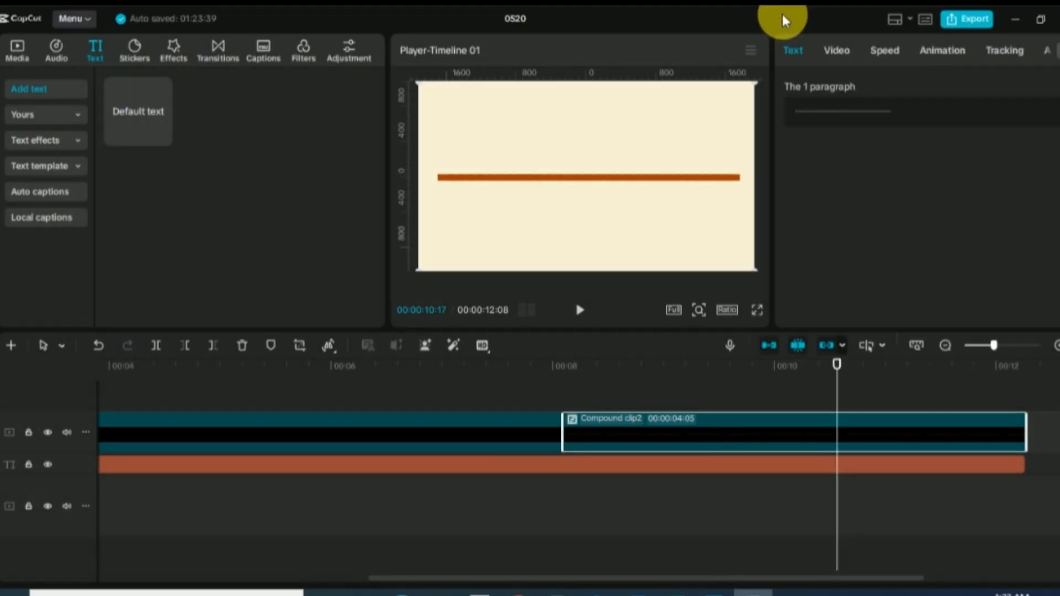
click(755, 406)
right_click(767, 396)
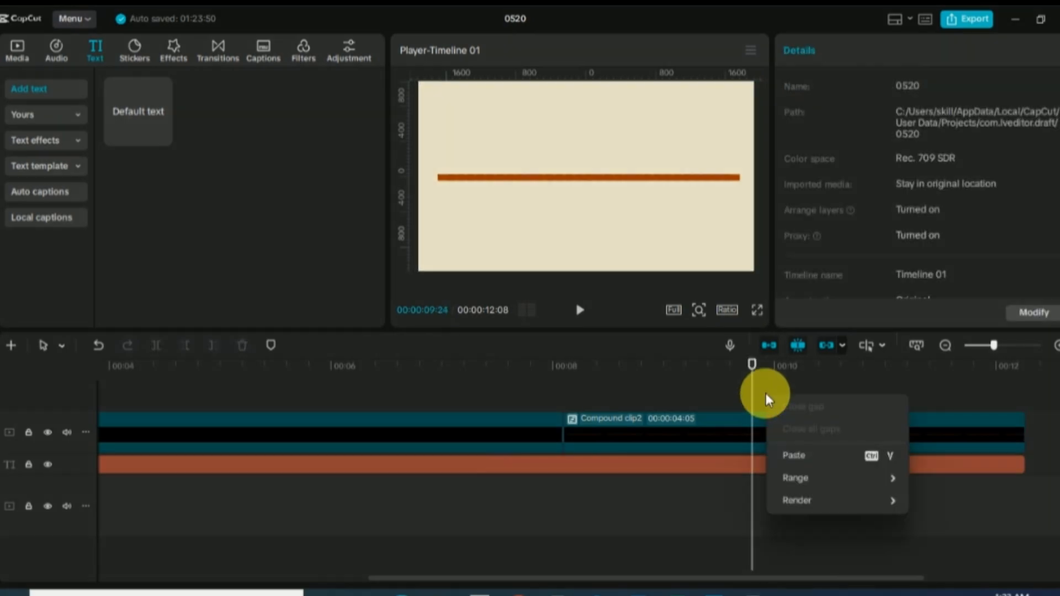
click(794, 454)
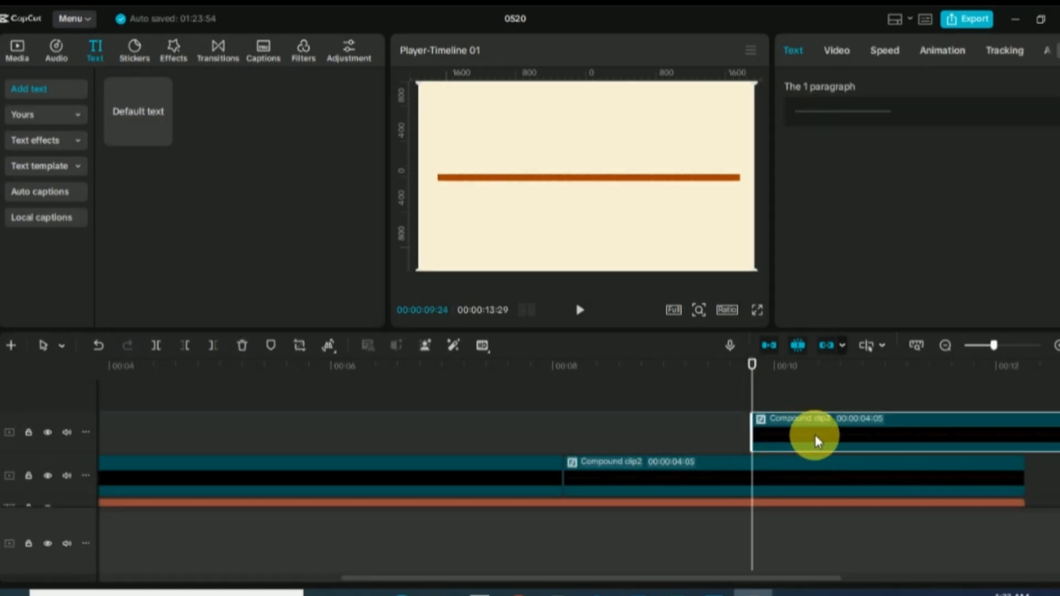
drag(816, 440, 628, 445)
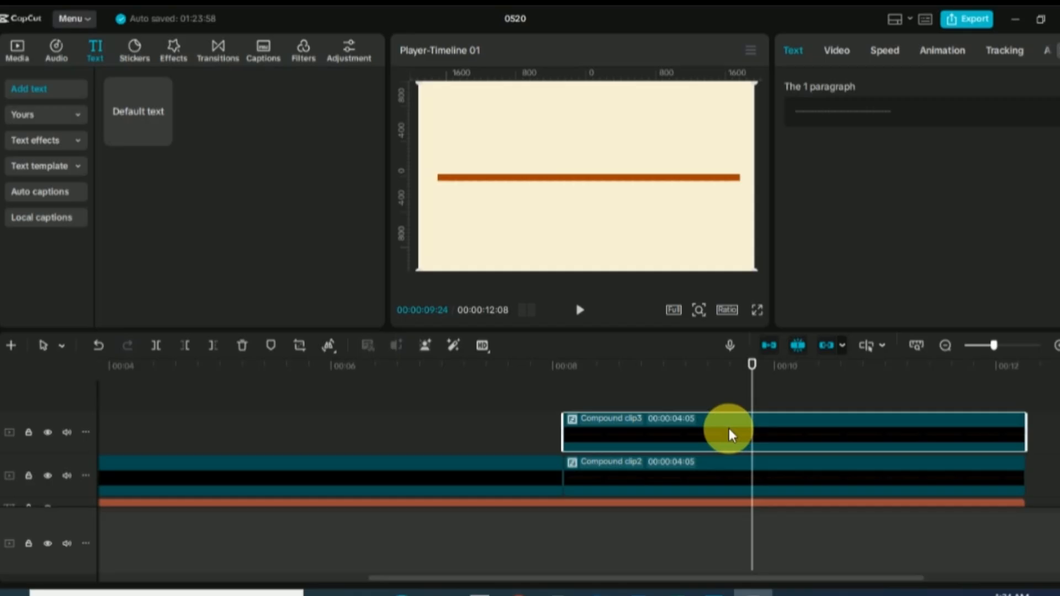
- Deactivate the lower orange line clip and open the upper copy's compound clip for editing
click(727, 466)
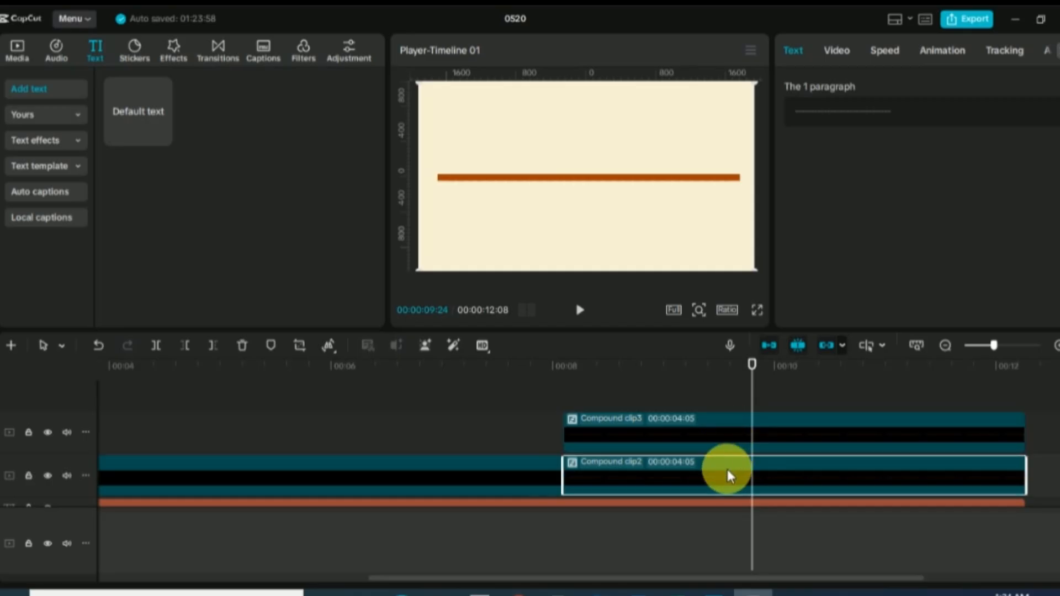
key(Delete)
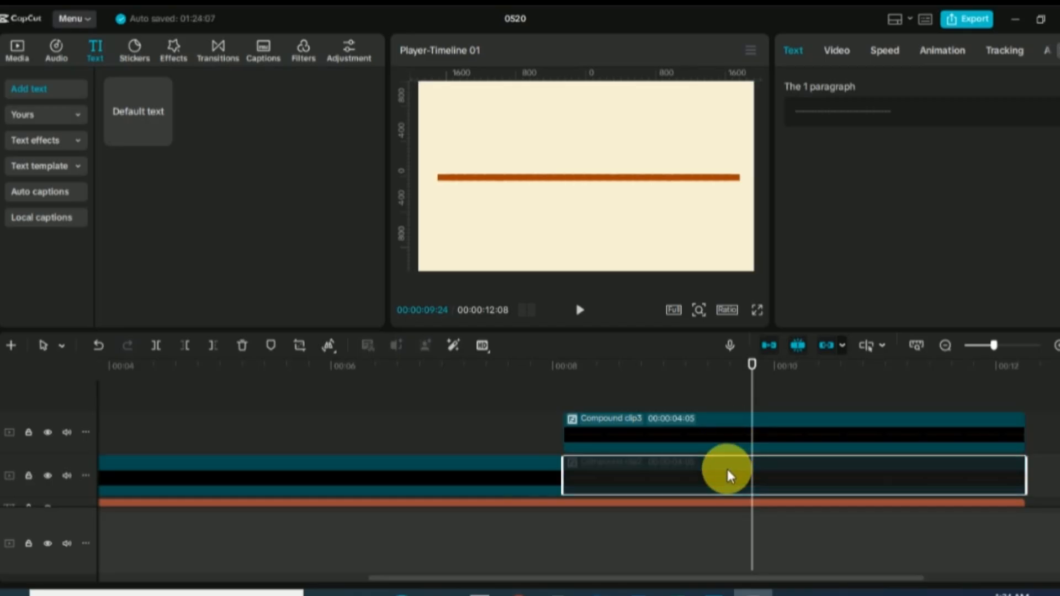
click(734, 423)
double_click(734, 424)
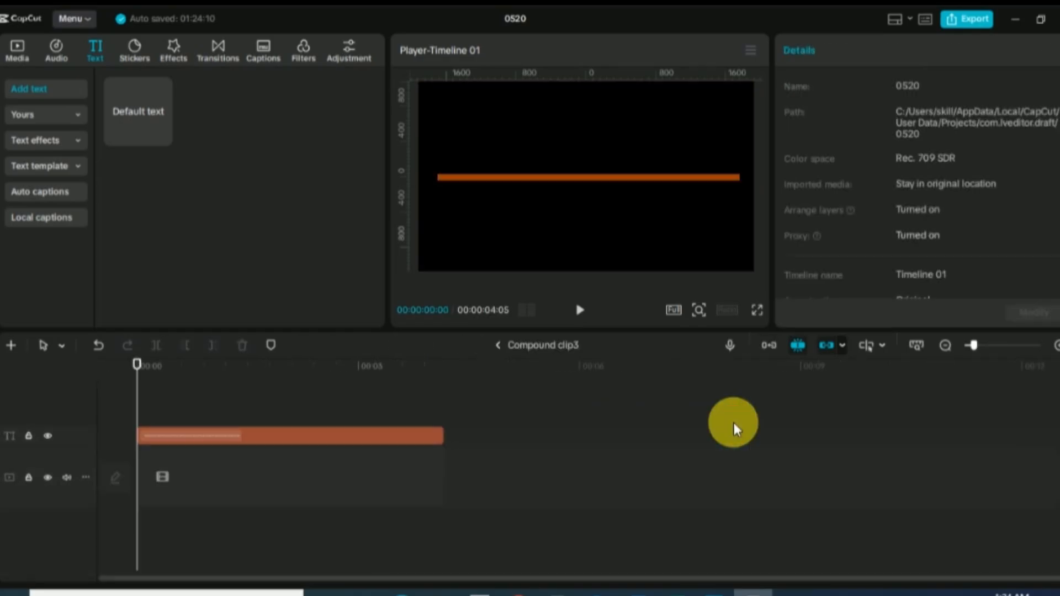
- Recolor the line inside the copied compound clip to bright green 02F90F and return to the main timeline
click(303, 437)
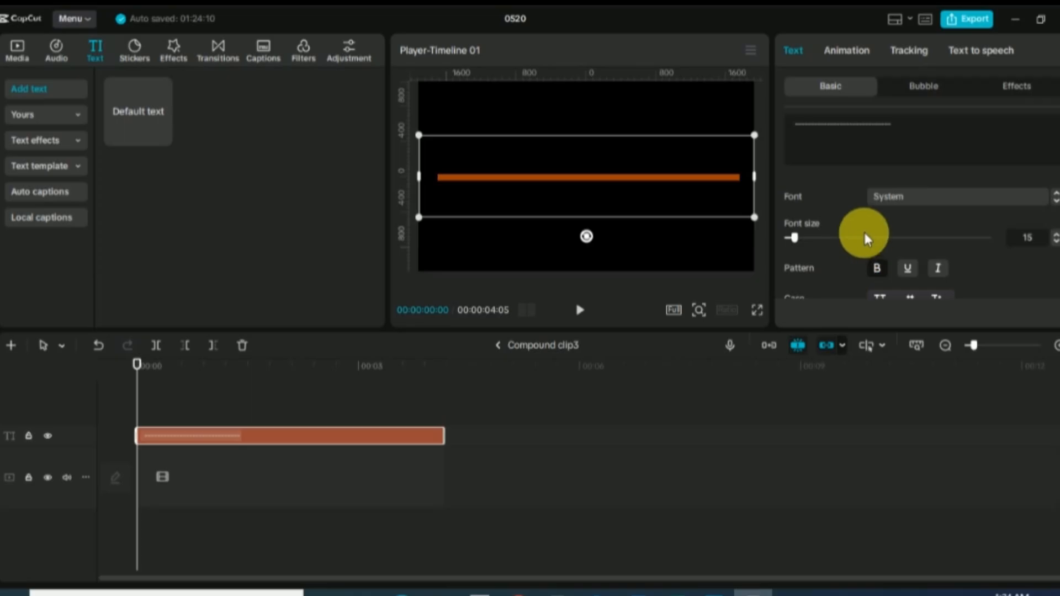
scroll(864, 230, down, 3)
click(928, 216)
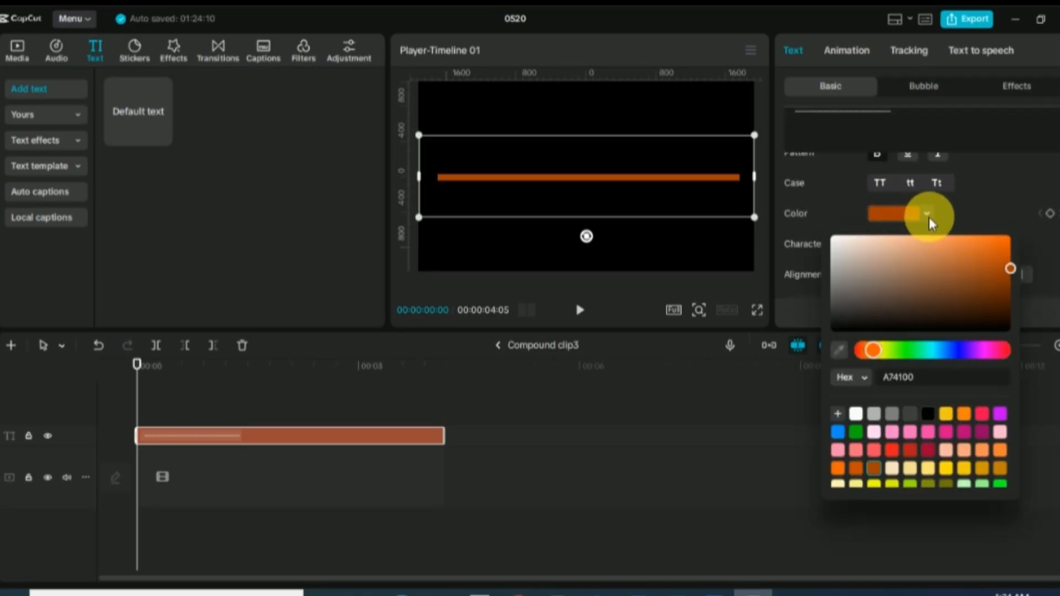
click(910, 352)
mouse_move(919, 358)
mouse_down()
mouse_move(897, 349)
mouse_move(918, 350)
mouse_up()
click(1010, 237)
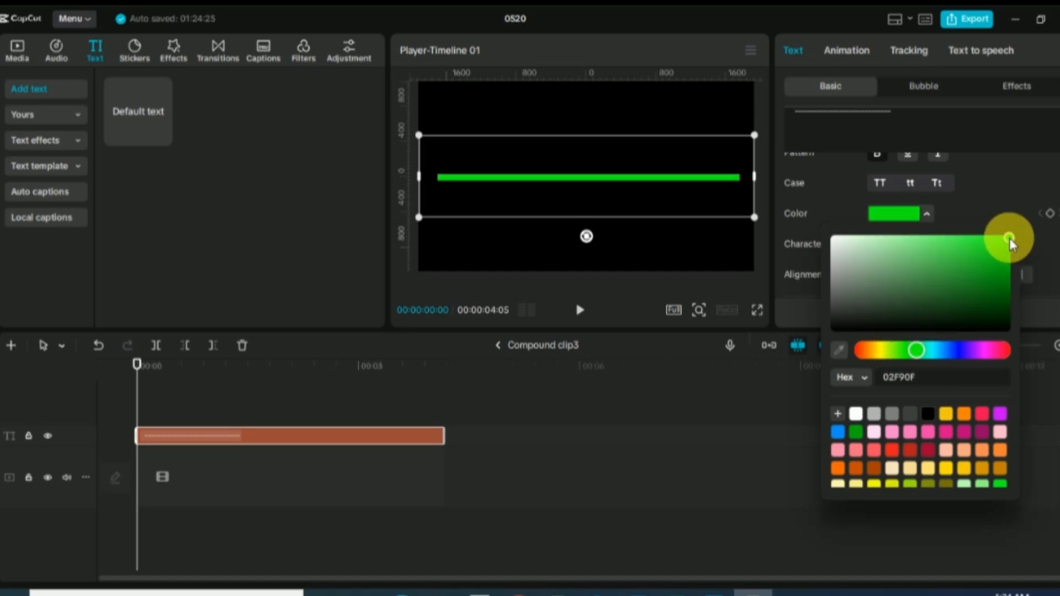
click(498, 344)
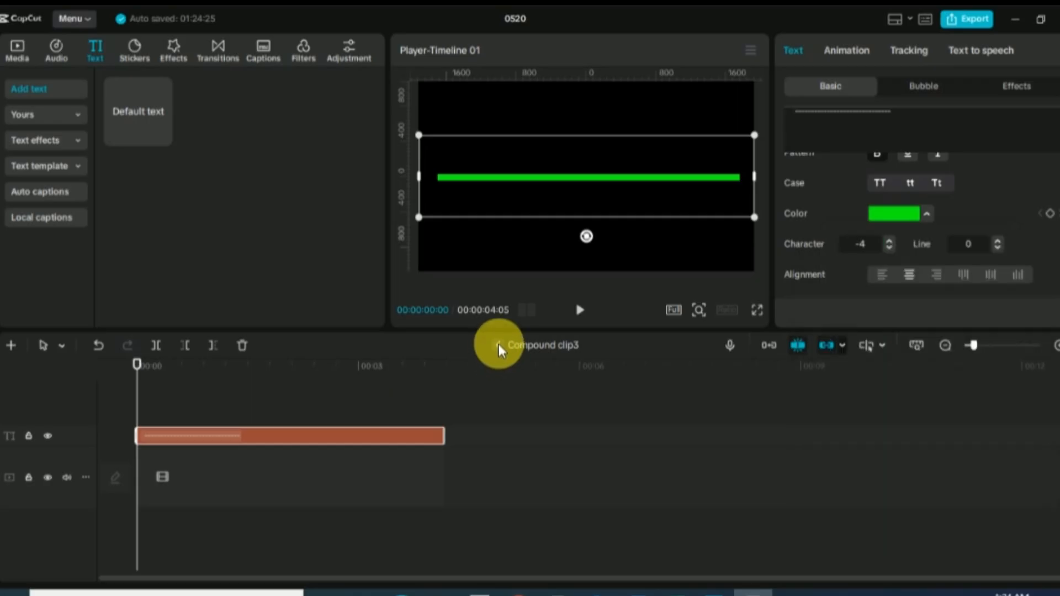
click(498, 344)
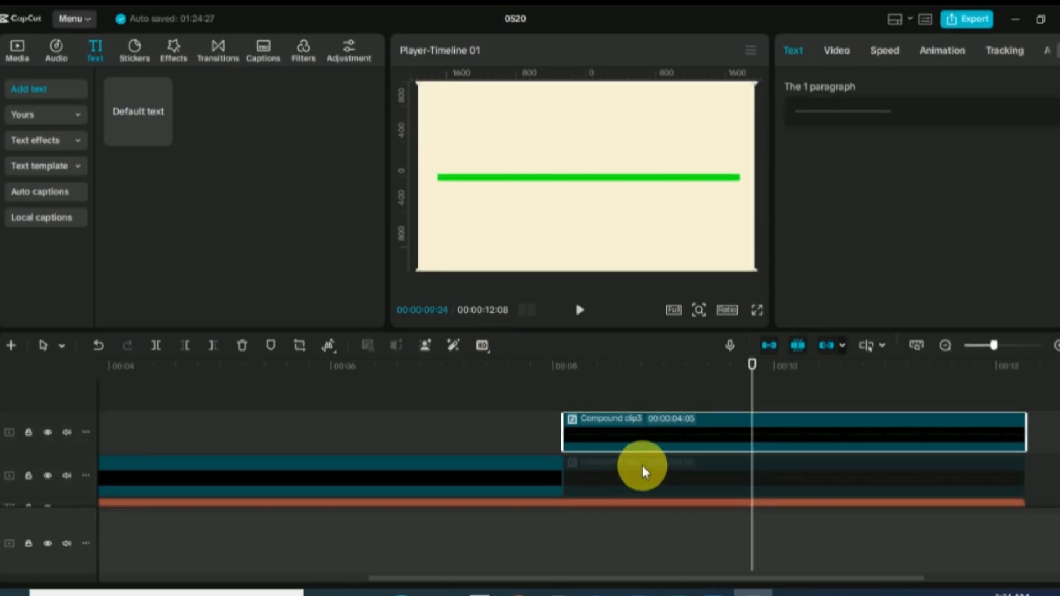
- Reactivate the lower orange line clip and apply a Split mask to the green line clip, with the playhead at 00:00:08:03
click(641, 466)
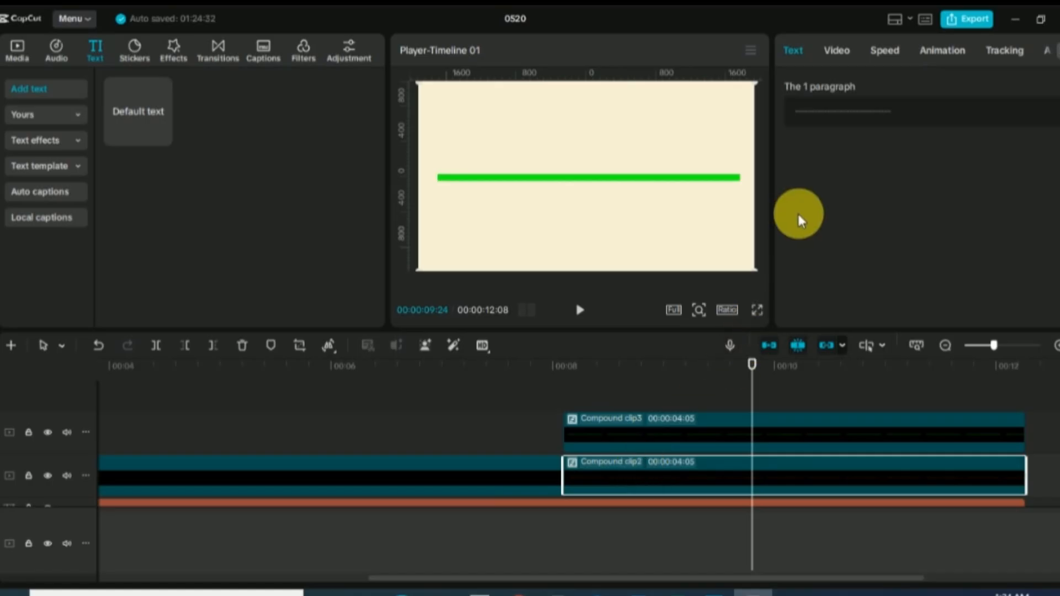
drag(746, 374, 559, 403)
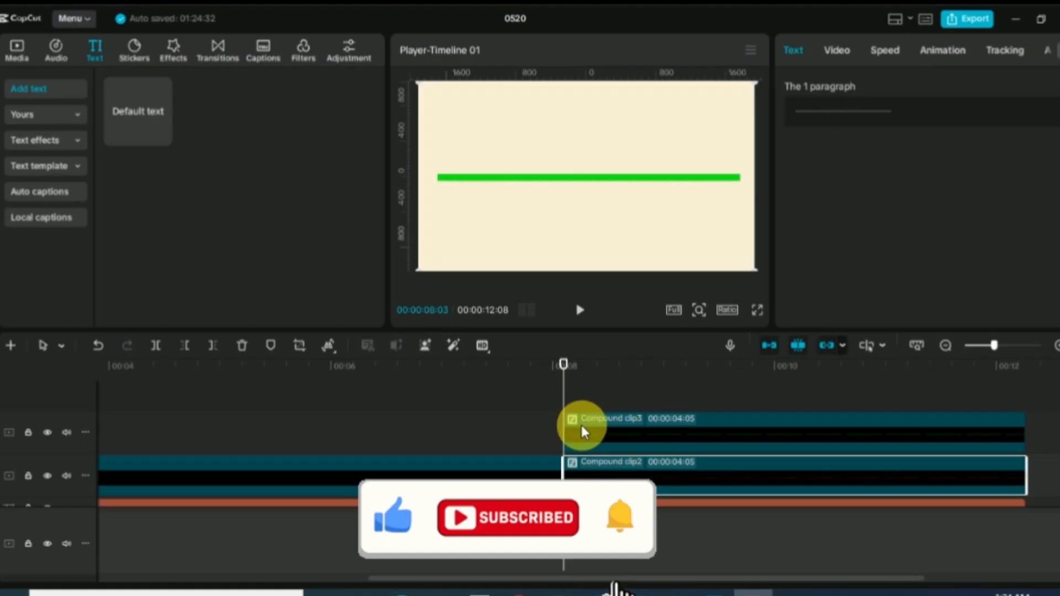
click(581, 426)
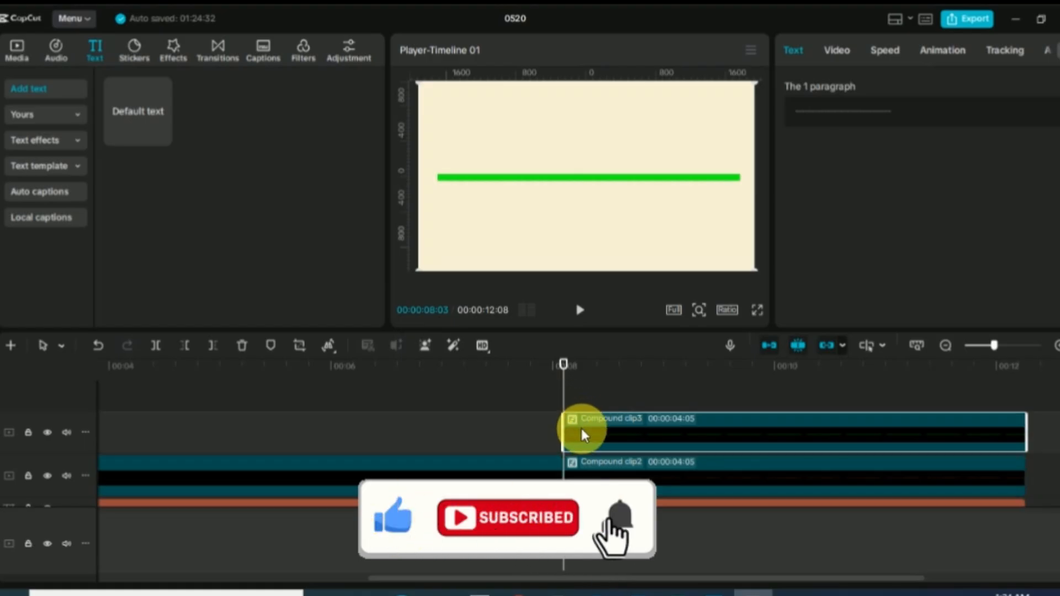
click(838, 50)
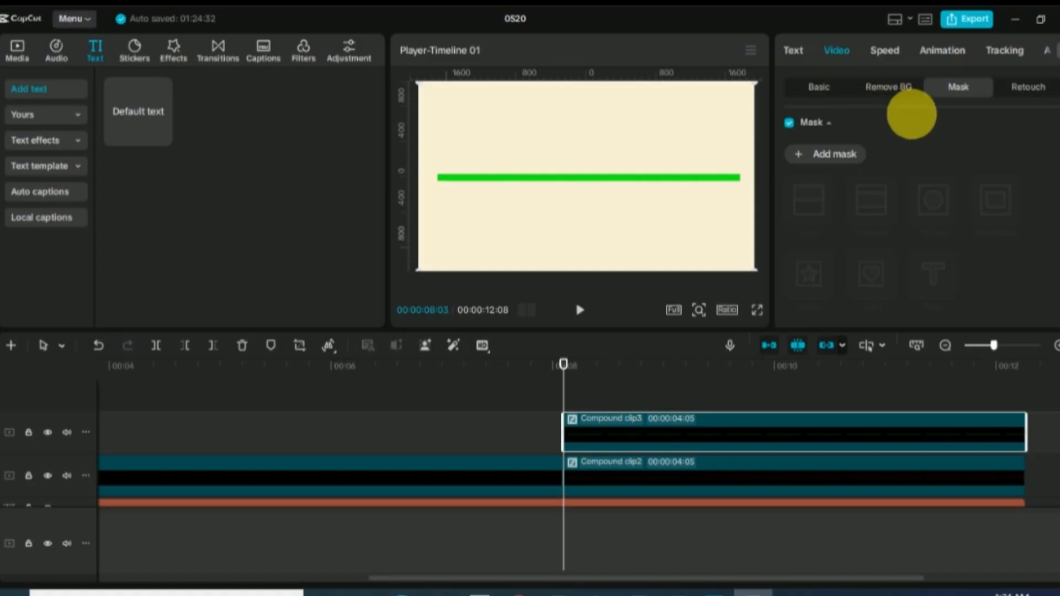
click(816, 158)
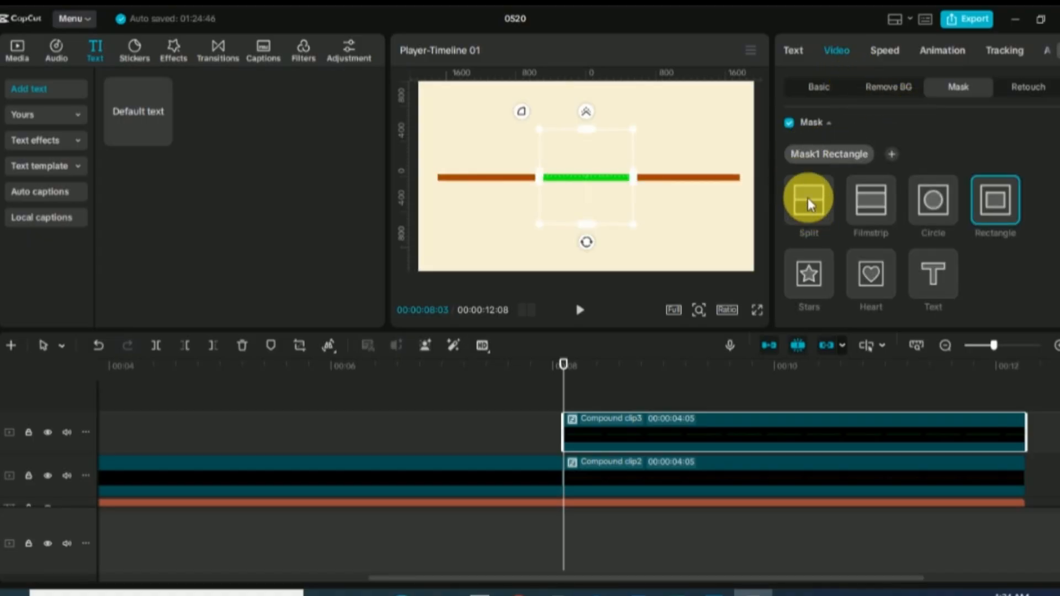
click(810, 204)
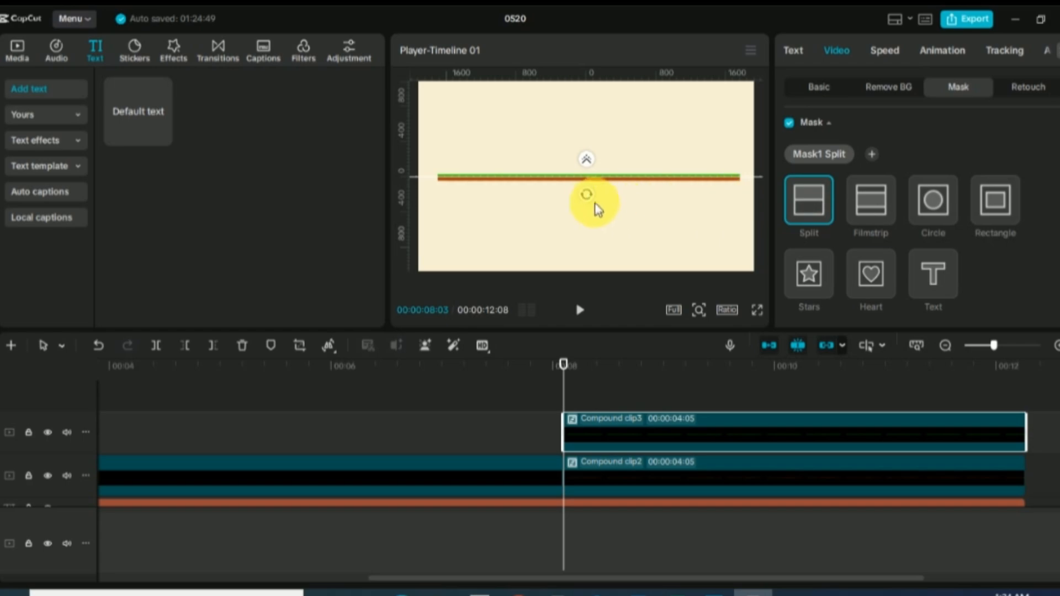
- Rotate the split mask to -90°, place it at X -861, Y -68, and keyframe the mask settings at 00:00:08:03
drag(588, 196, 438, 178)
scroll(1052, 262, down, 3)
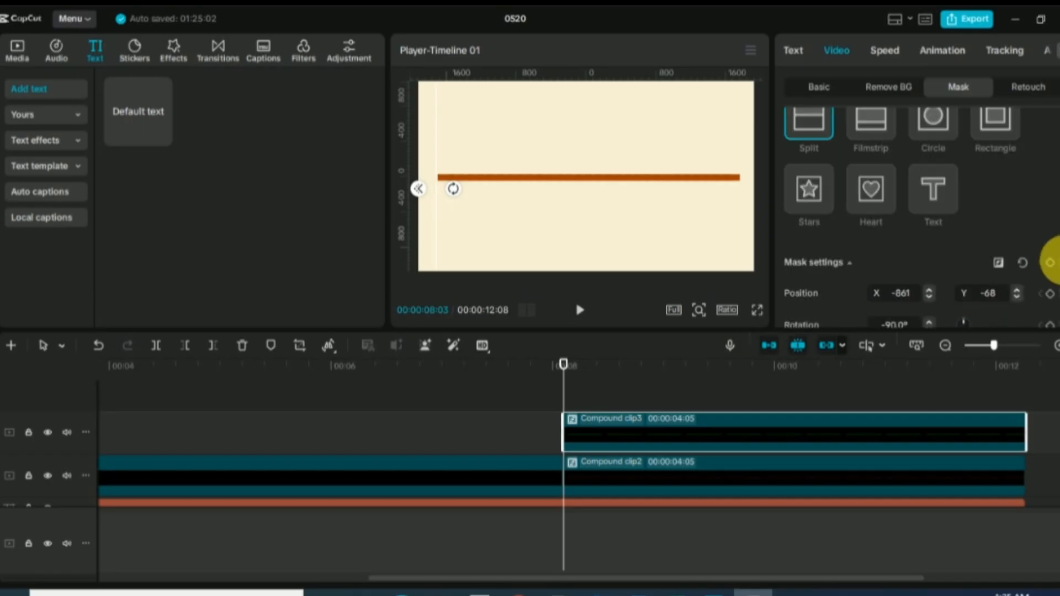
scroll(1052, 262, down, 1)
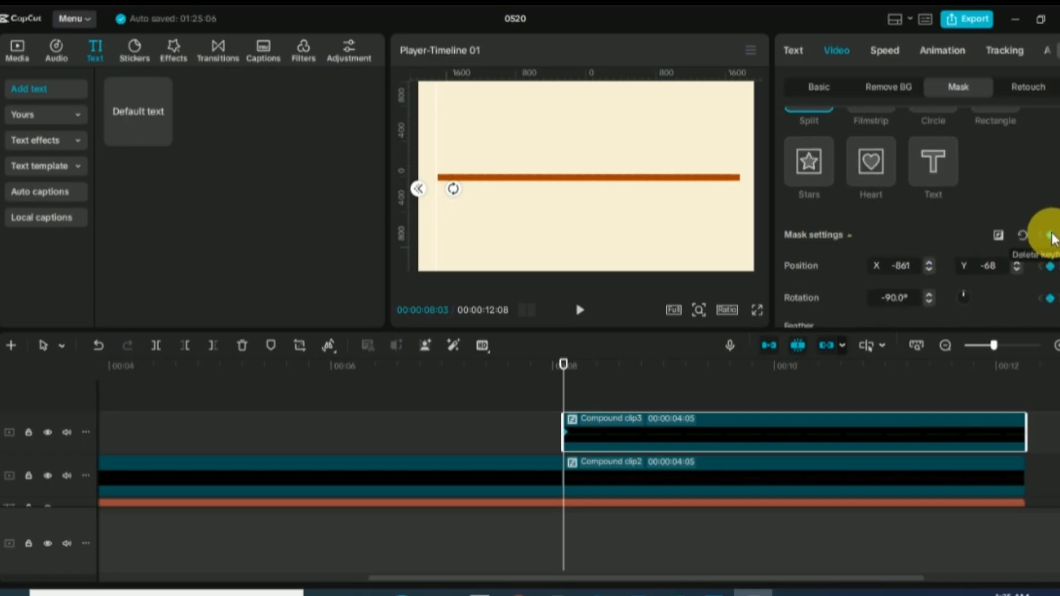
- Move the green line's split mask to X 902, Y -277 at 00:00:12:08 and play back the reveal
drag(564, 371, 1041, 409)
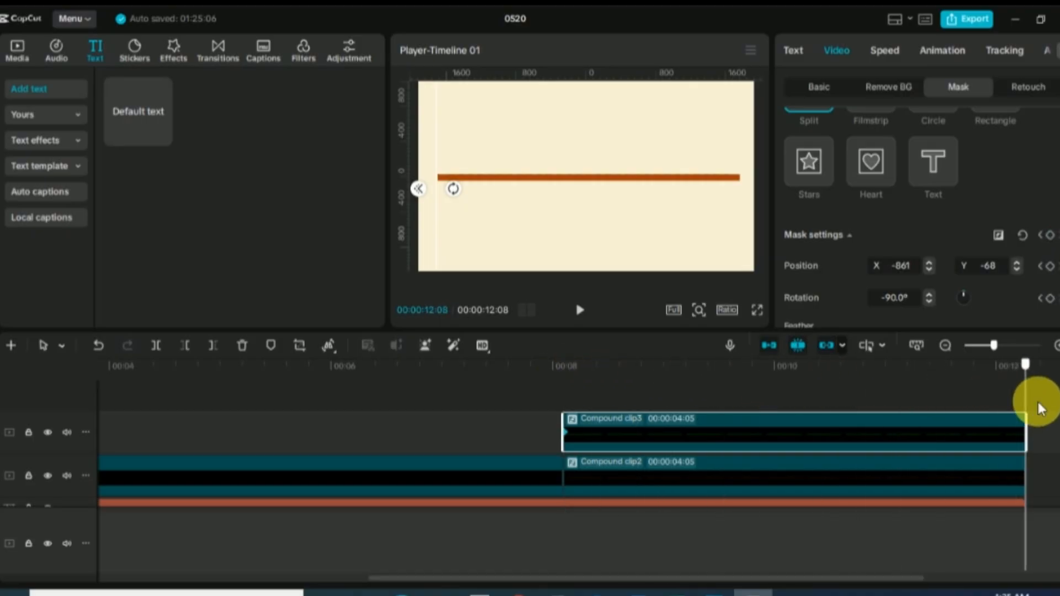
drag(438, 171, 748, 206)
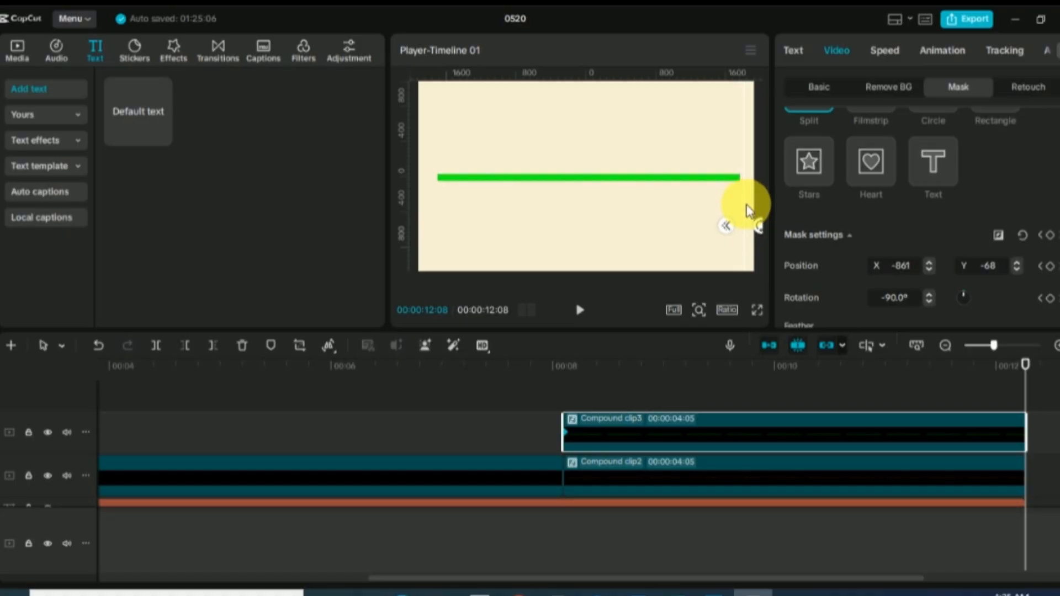
drag(1026, 372, 559, 402)
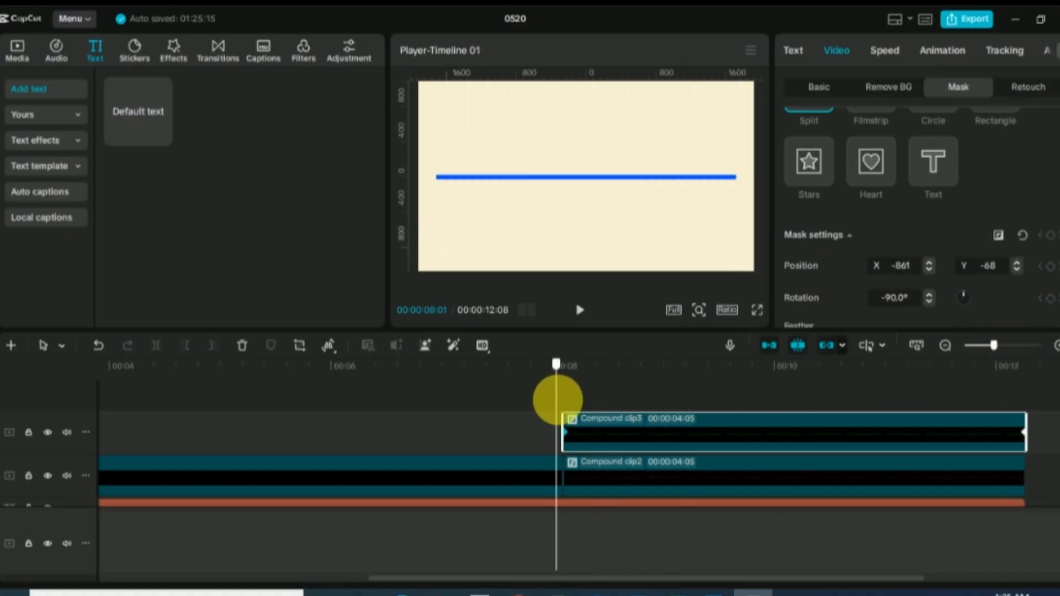
click(580, 310)
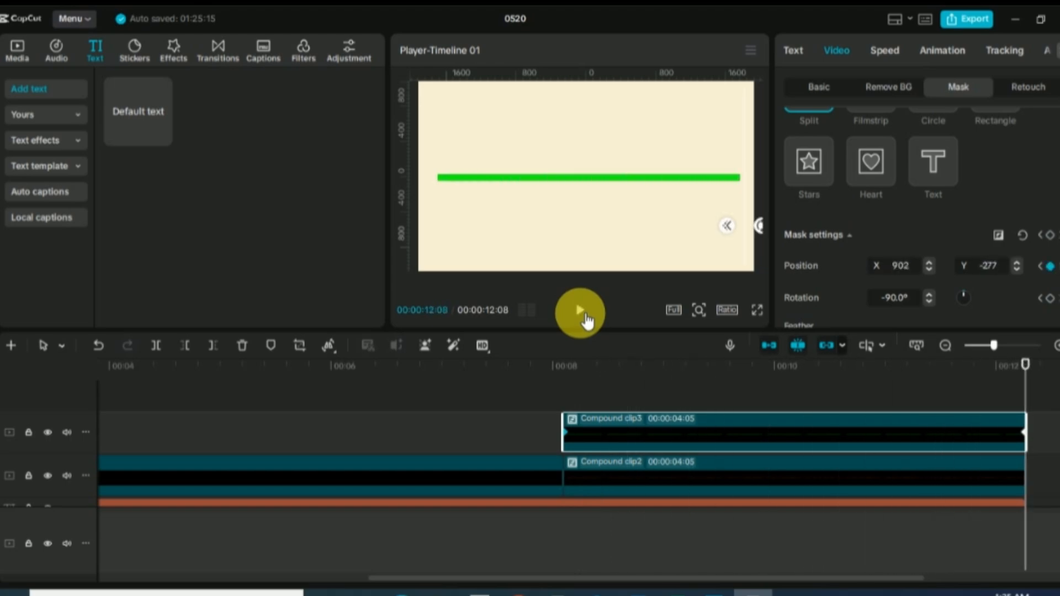
- Add a default text clip at 00:00:12:08, right after the line clips, and extend it to 00:00:17:01
drag(714, 579, 926, 590)
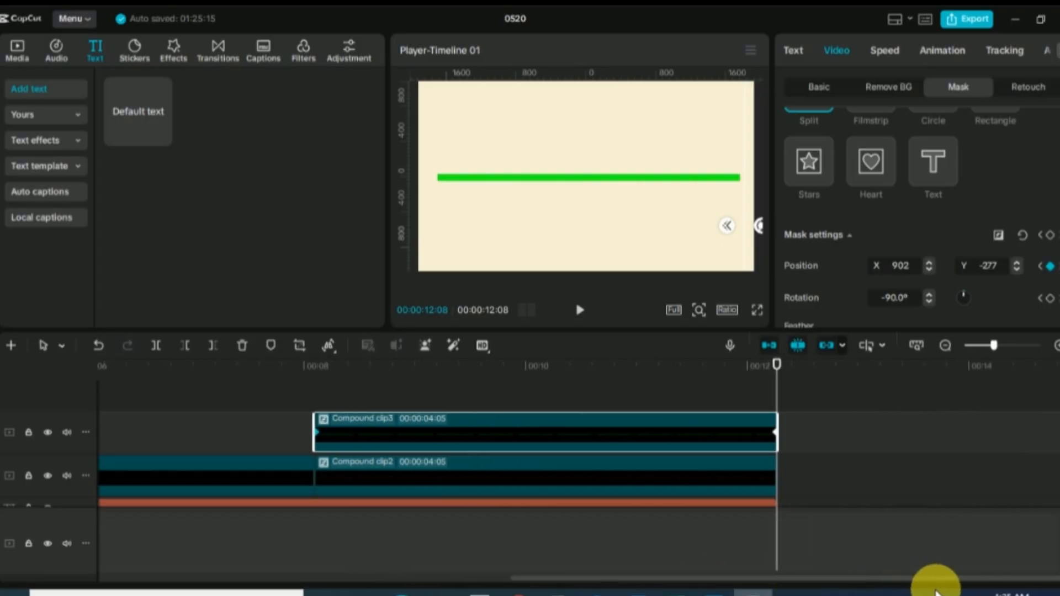
click(165, 134)
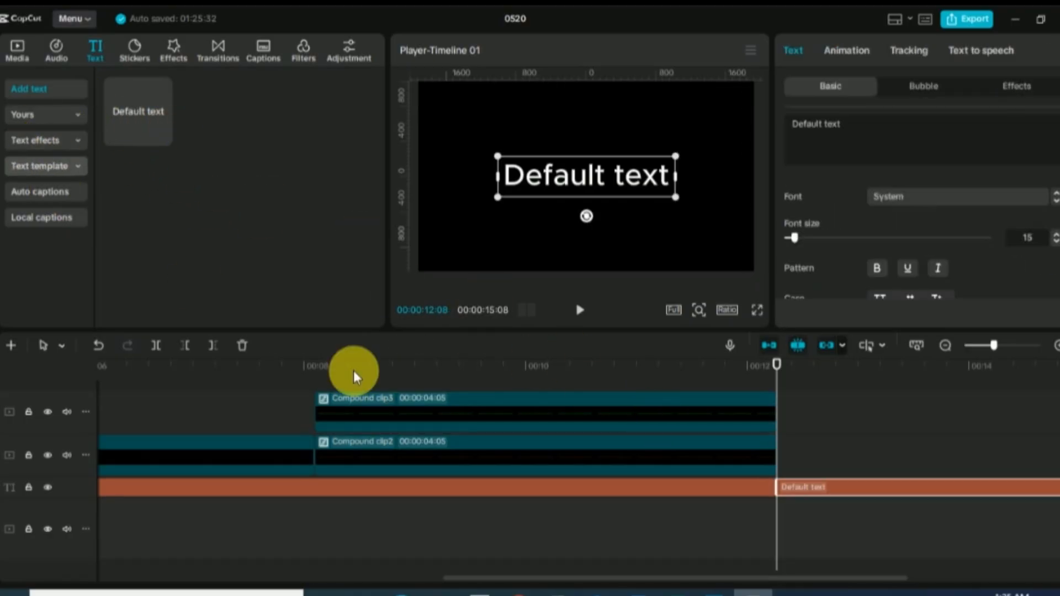
drag(738, 576, 821, 576)
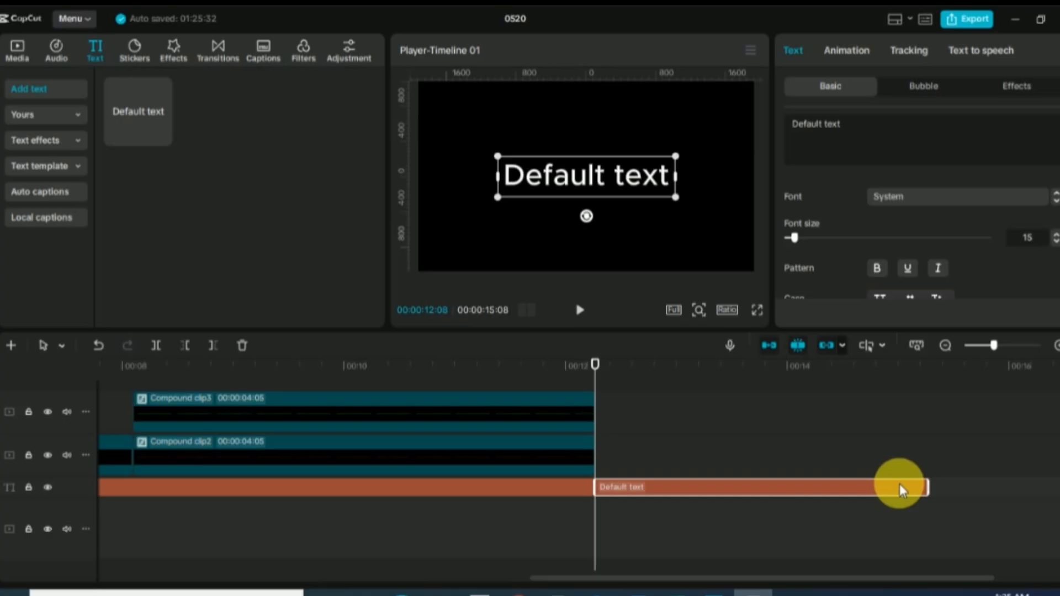
drag(928, 487, 990, 492)
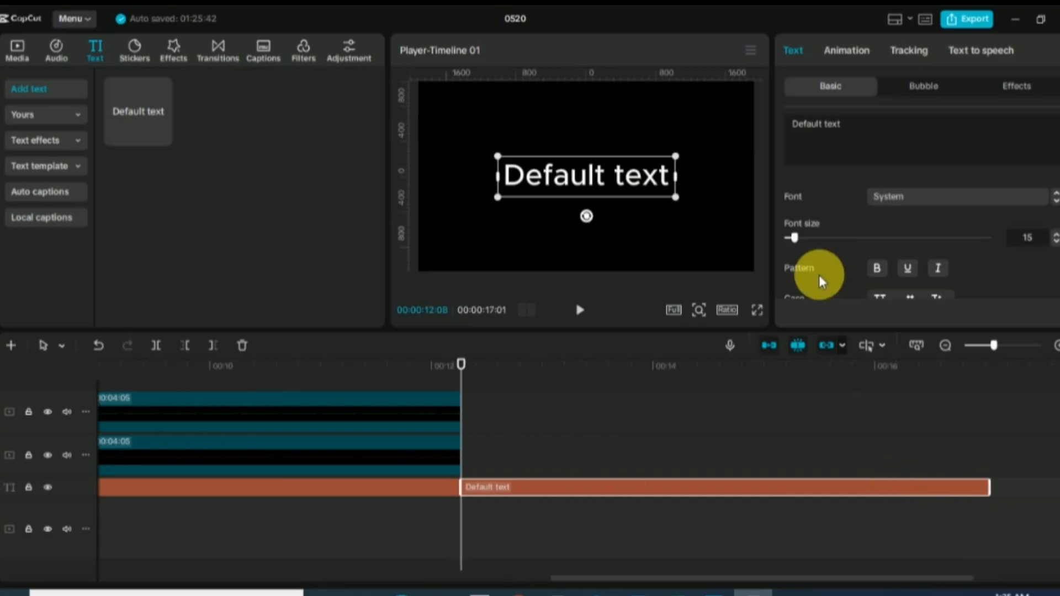
- Clear the new clip's default text and enable its background with the second background style
drag(857, 128, 793, 127)
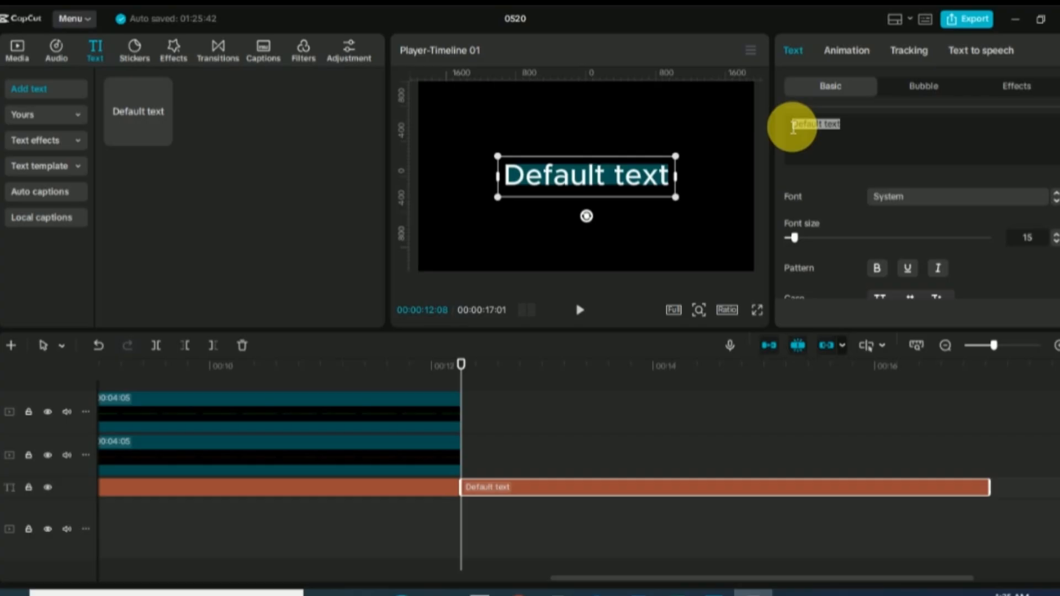
key(BackSpace)
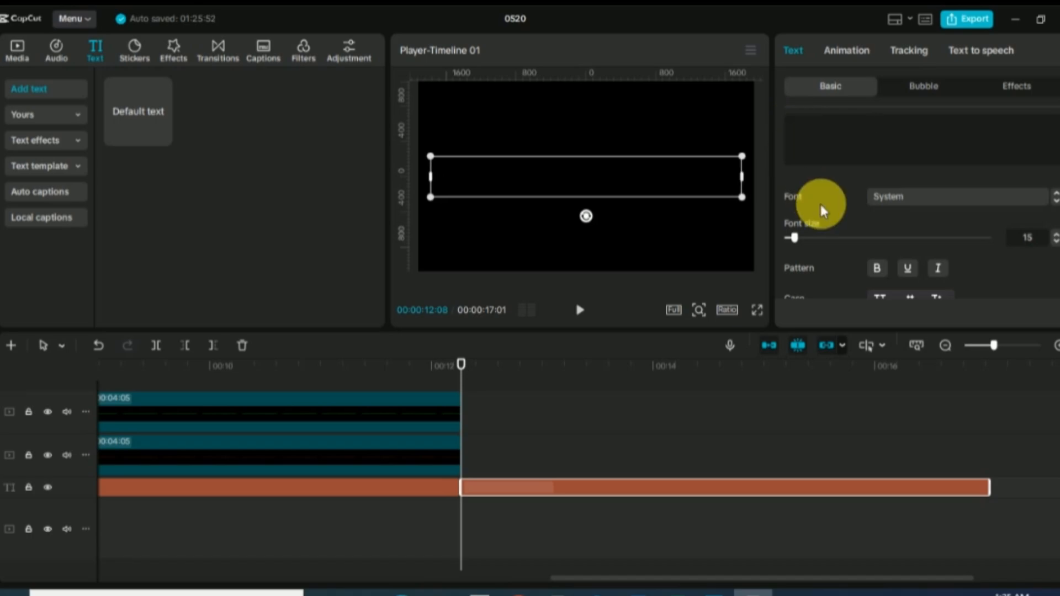
scroll(838, 231, down, 3)
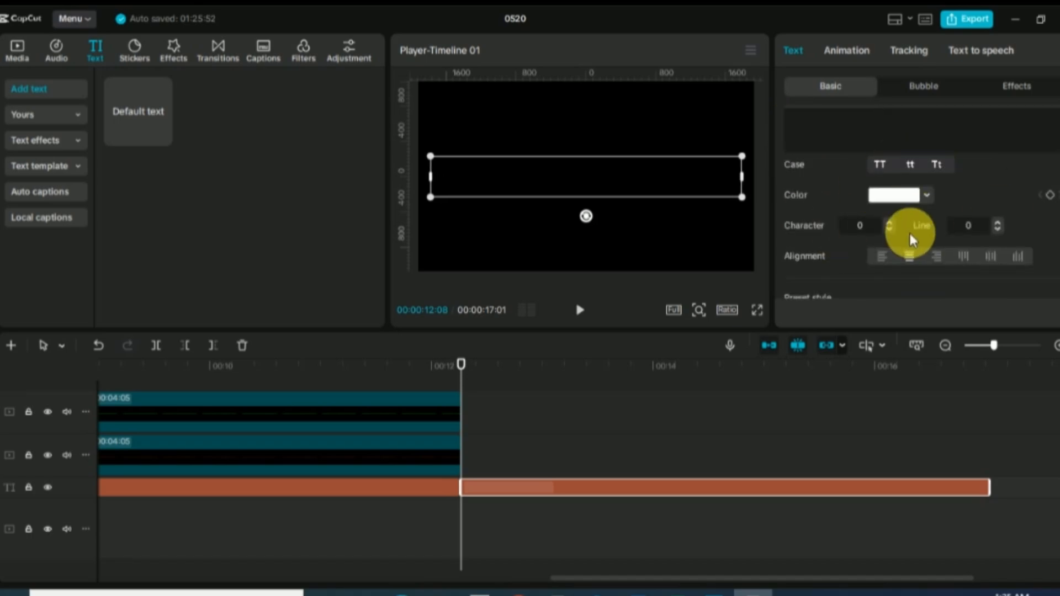
scroll(910, 234, down, 10)
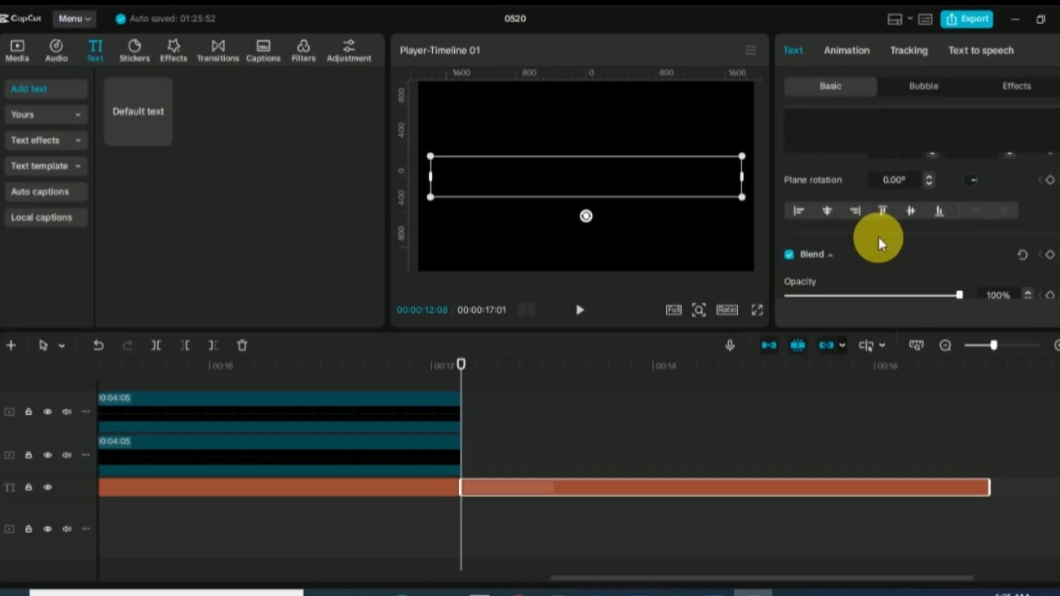
scroll(878, 234, down, 5)
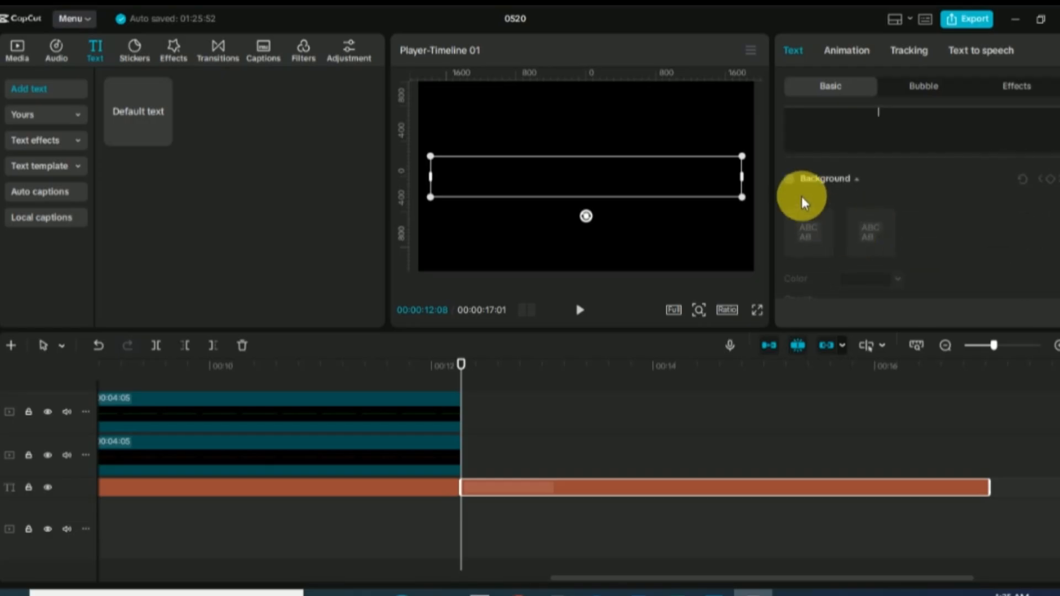
click(790, 179)
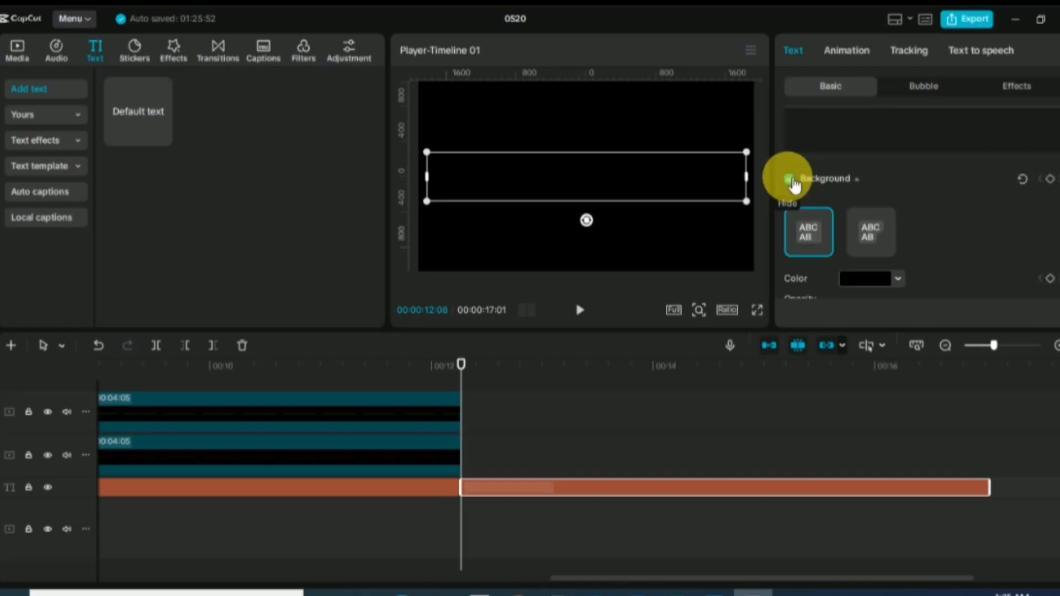
click(872, 231)
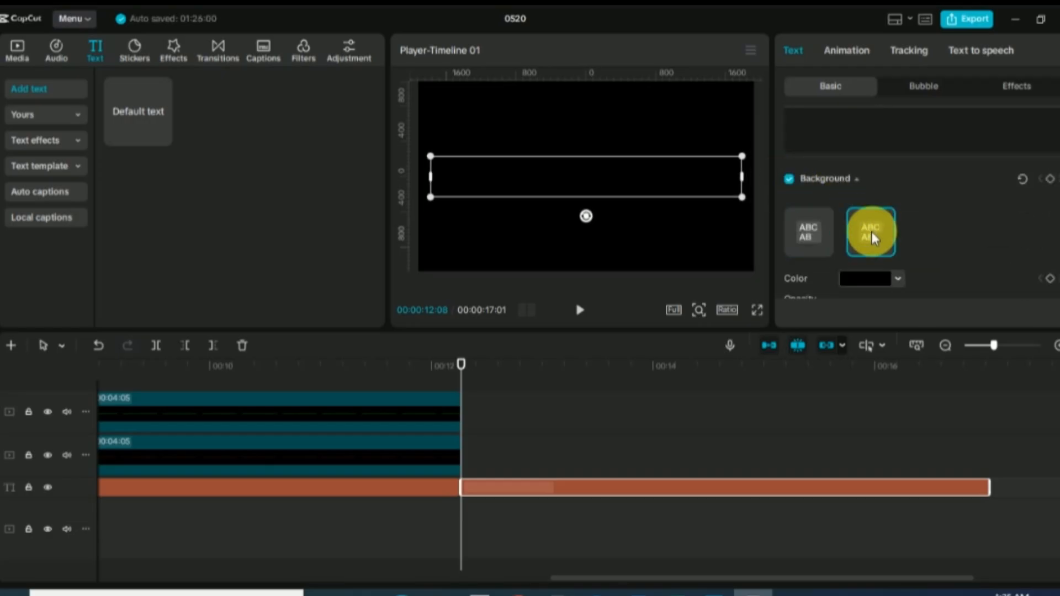
- Set the empty text clip's background color to bright purple C730FB
click(904, 278)
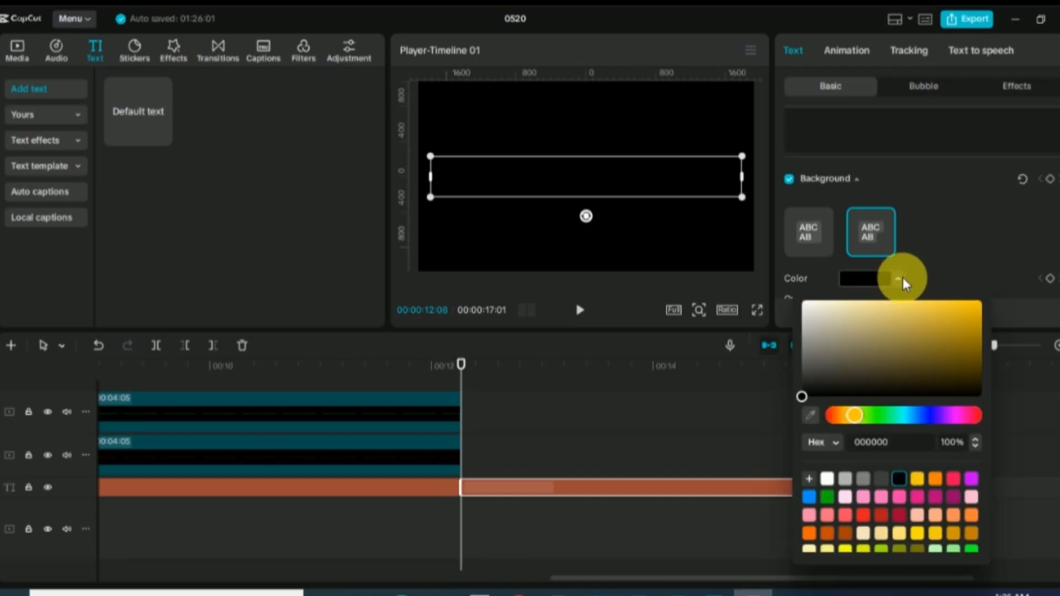
click(959, 418)
click(976, 304)
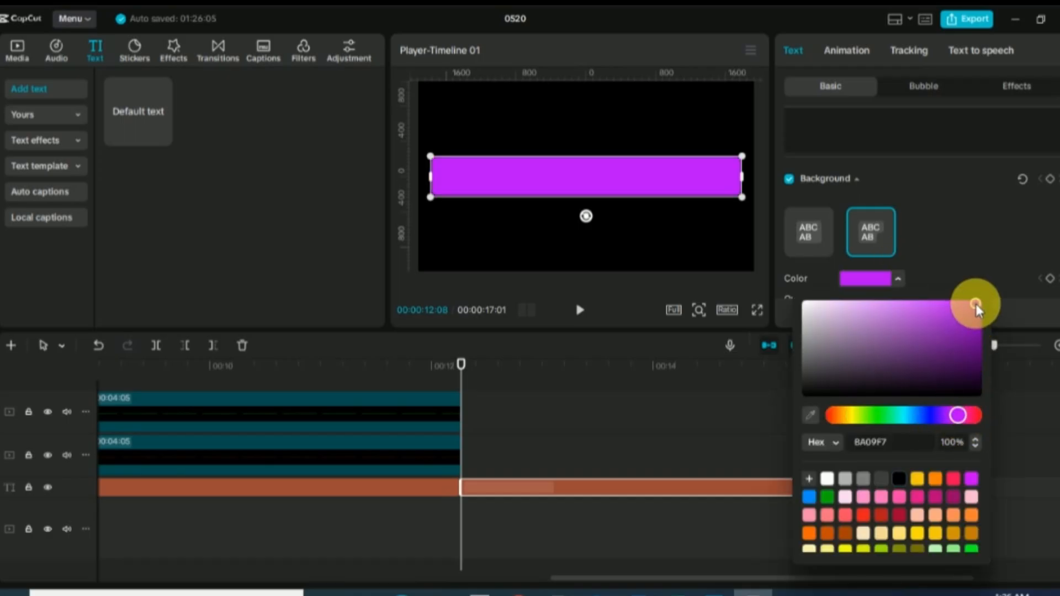
click(948, 303)
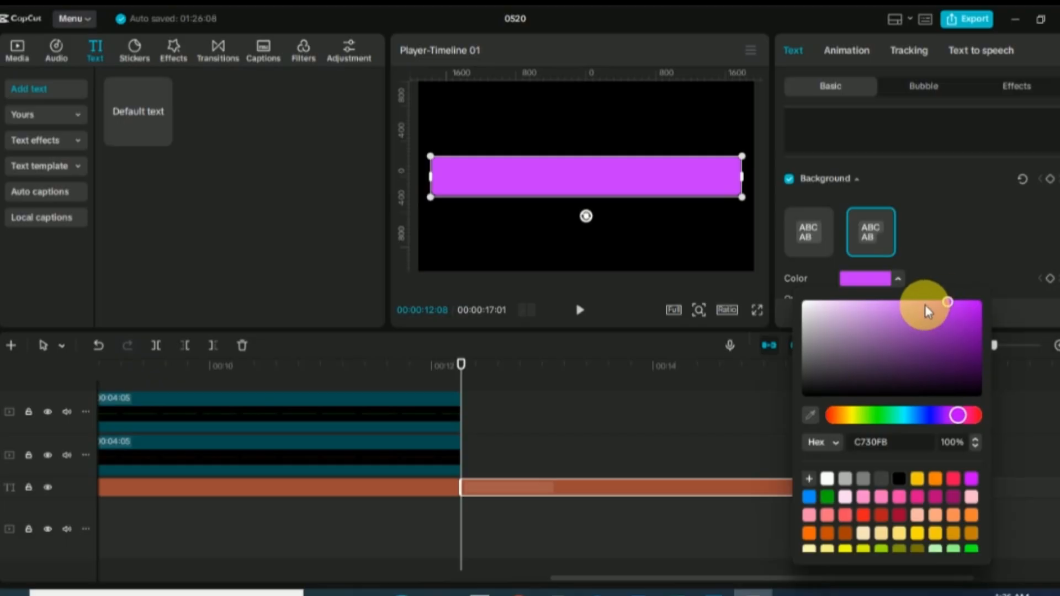
click(940, 251)
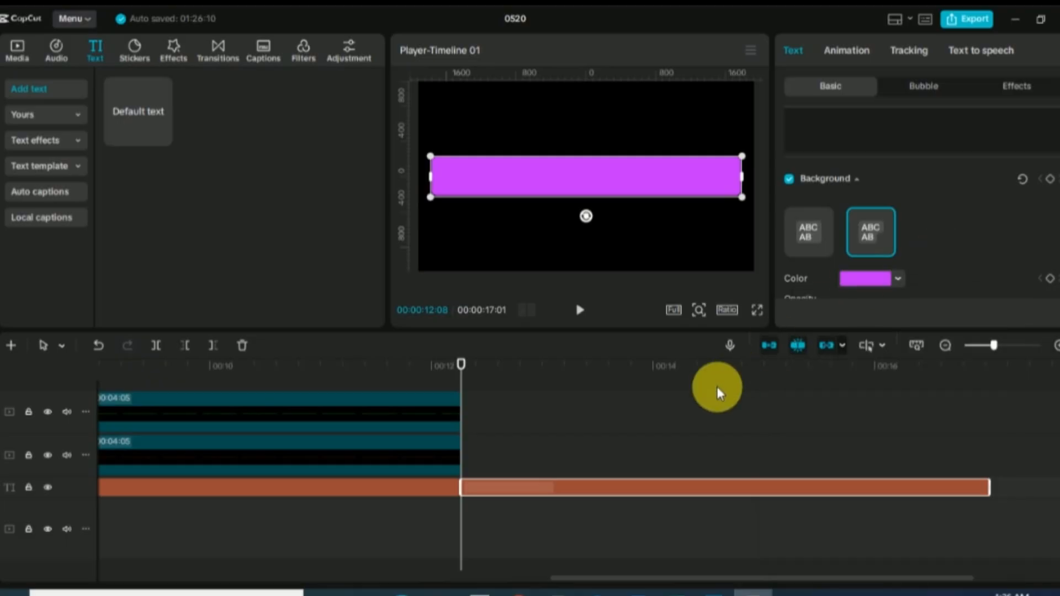
- Set the purple background's rounded rectangle value to 100% and slightly widen its text box
scroll(906, 277, down, 3)
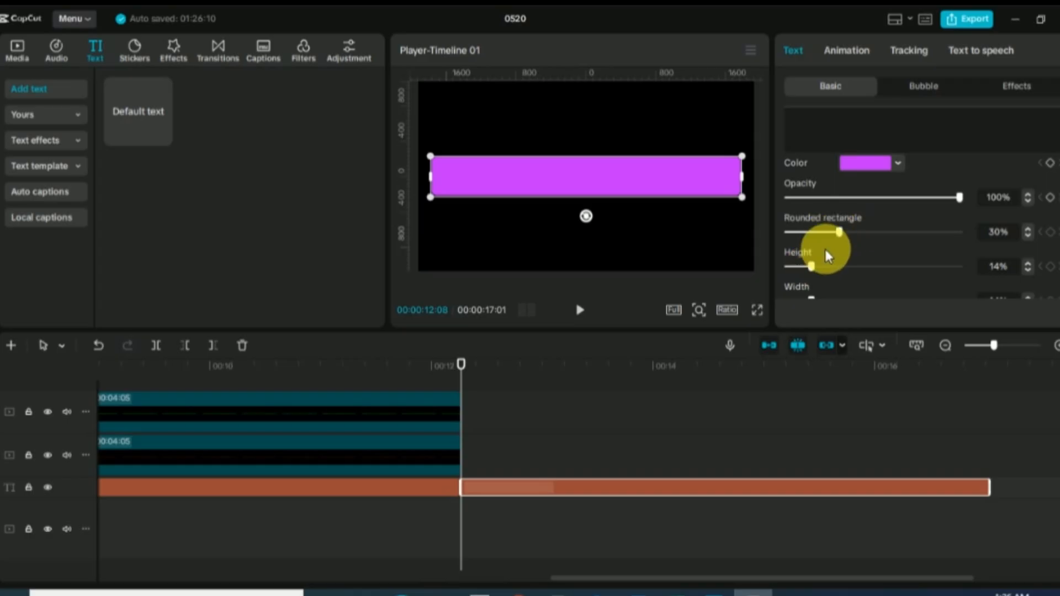
drag(841, 232, 1015, 249)
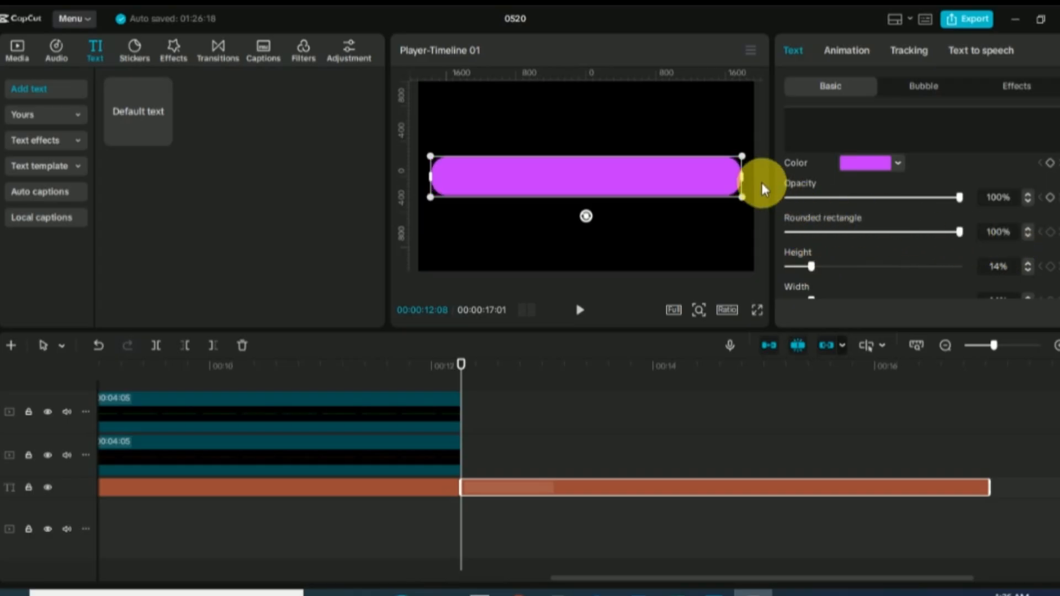
drag(743, 176, 754, 177)
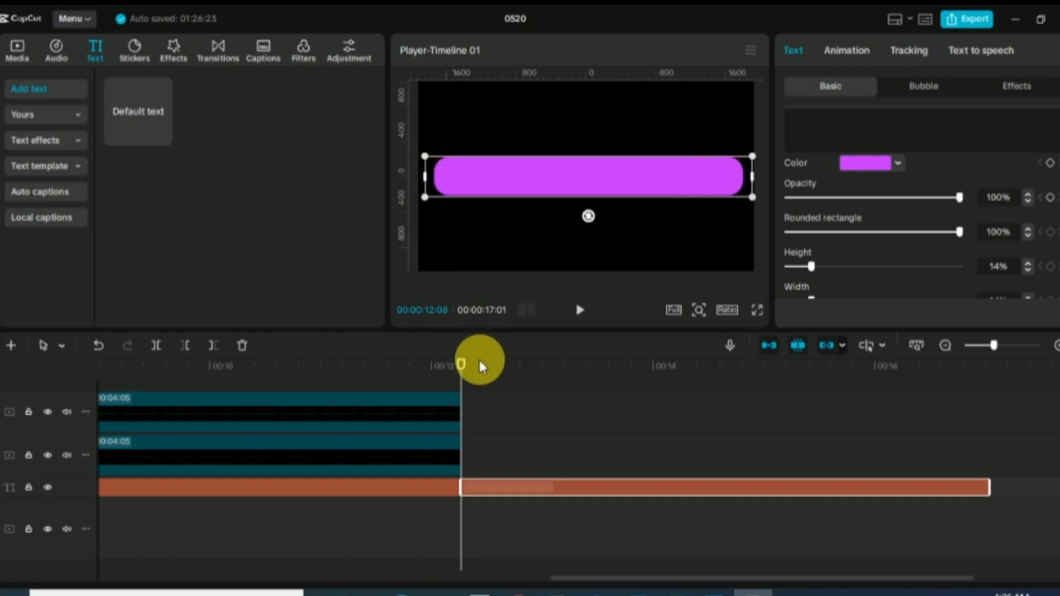
- Turn the purple bar's text clip into a compound clip and copy it
drag(461, 364, 871, 439)
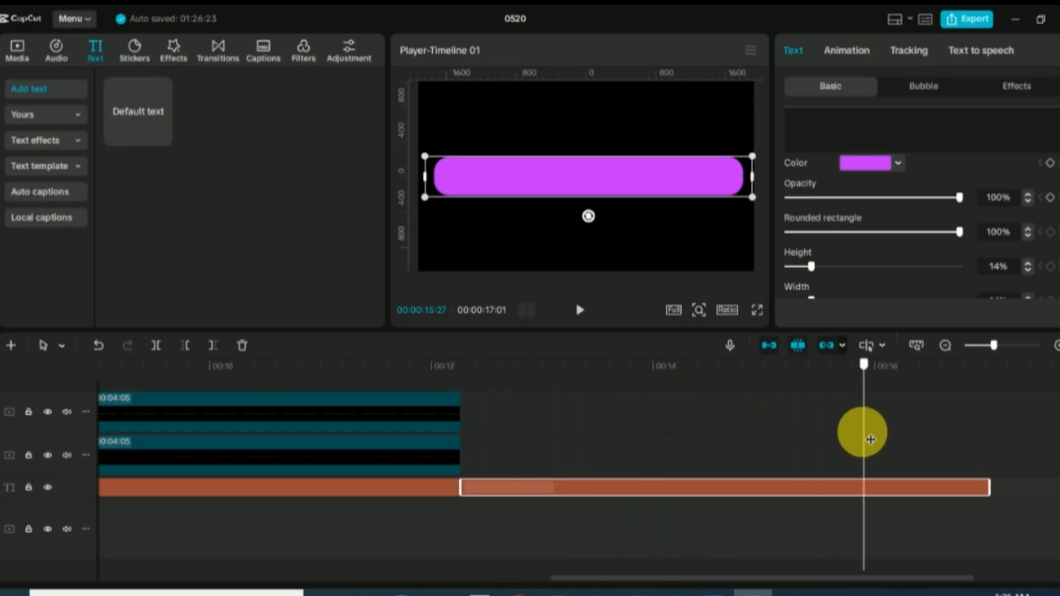
right_click(794, 488)
click(826, 409)
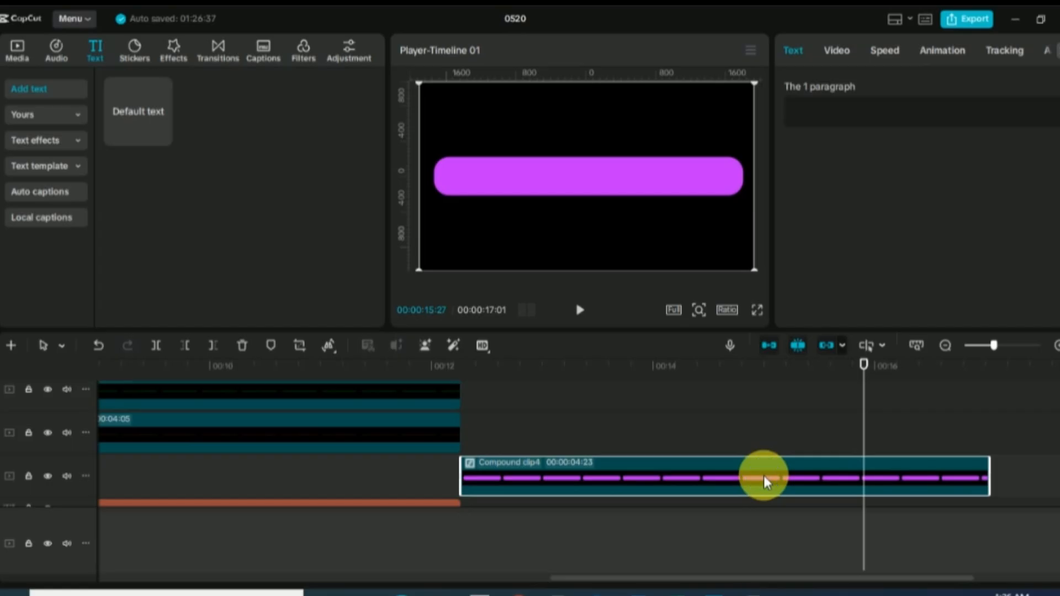
right_click(764, 477)
click(794, 19)
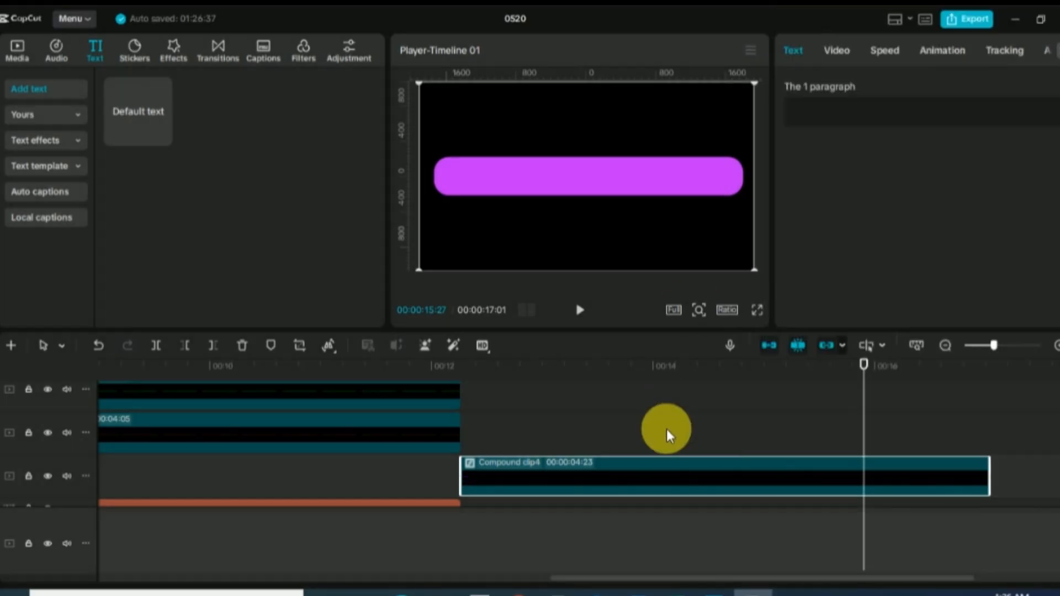
- Move the purple compound clip up to the green line's track and paste its copy directly beneath it at the same start
right_click(673, 438)
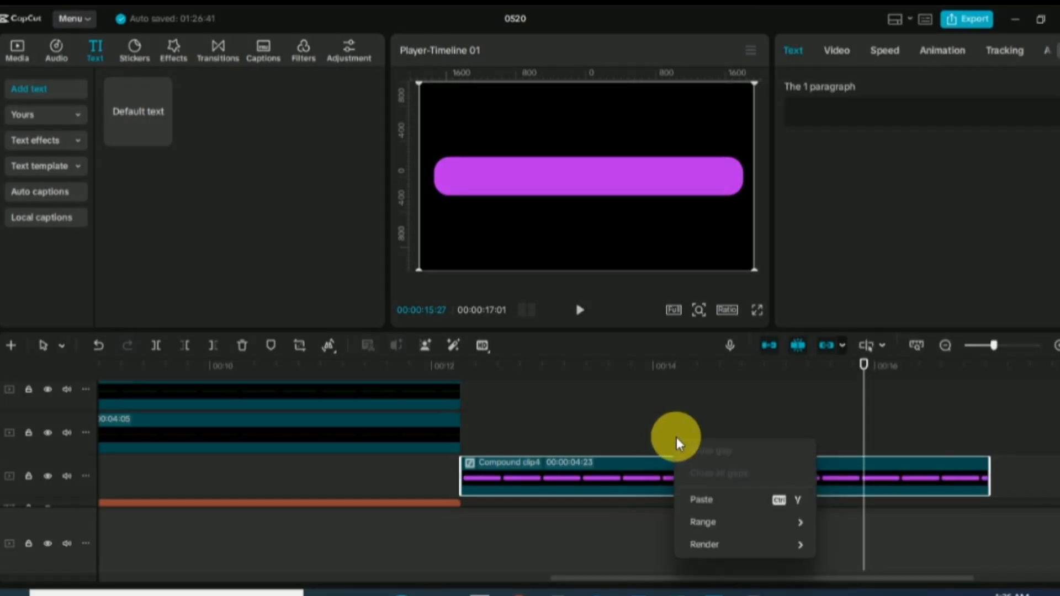
click(696, 500)
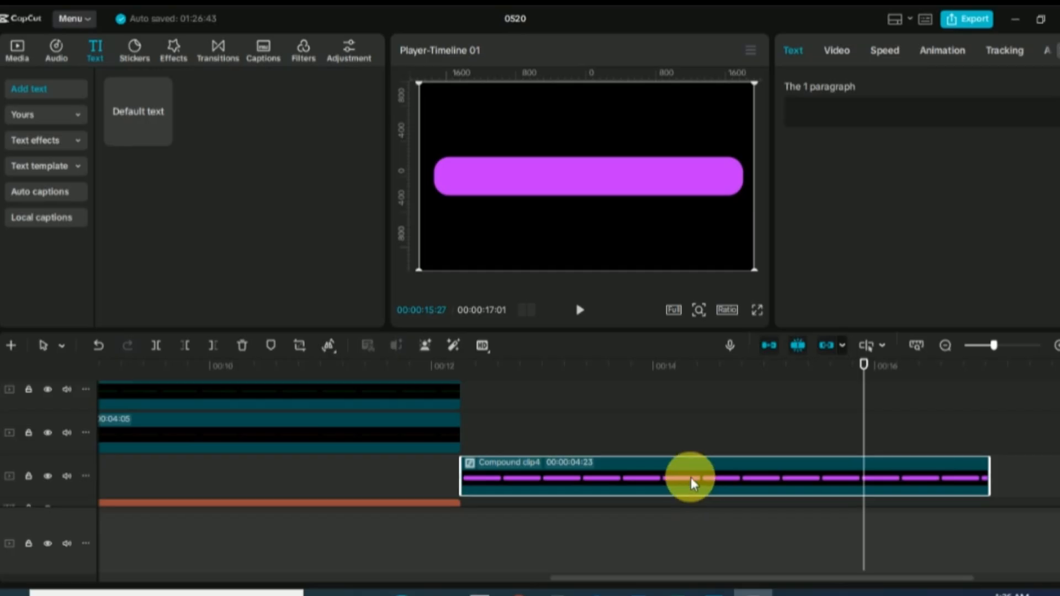
drag(682, 476, 678, 393)
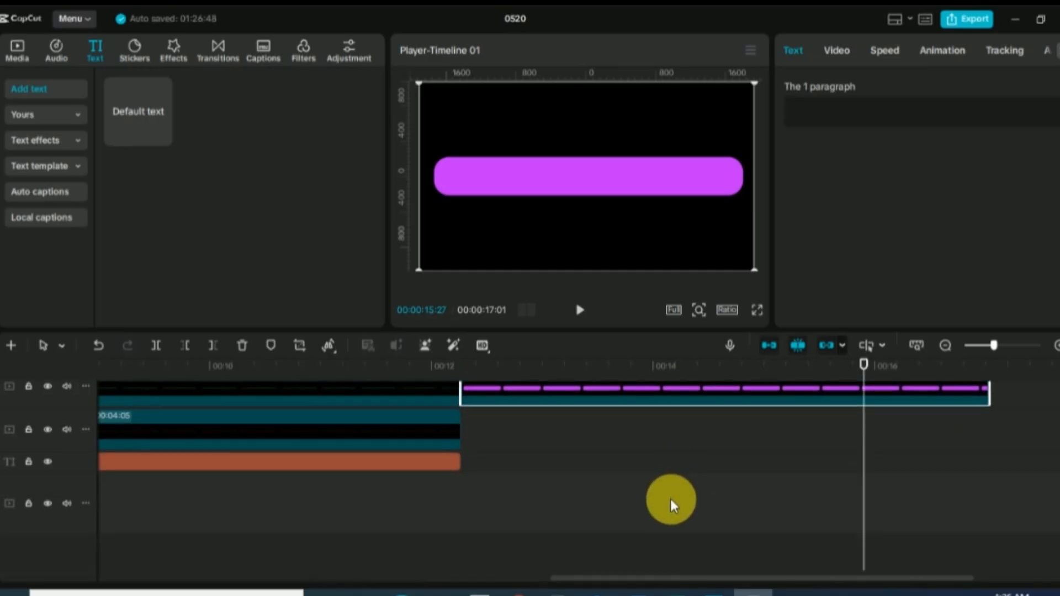
scroll(670, 498, up, 1)
right_click(644, 477)
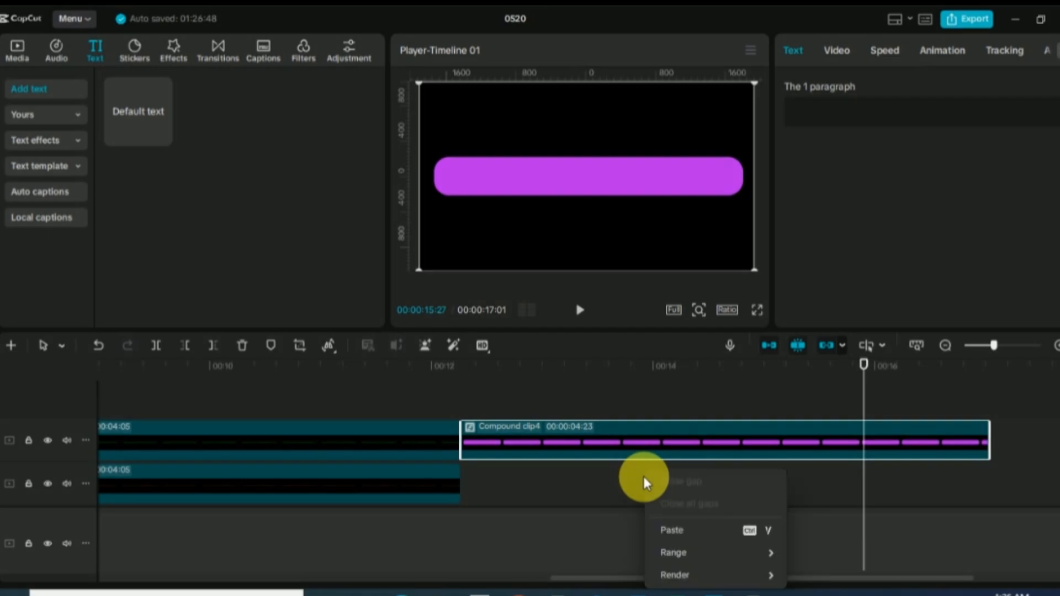
click(667, 528)
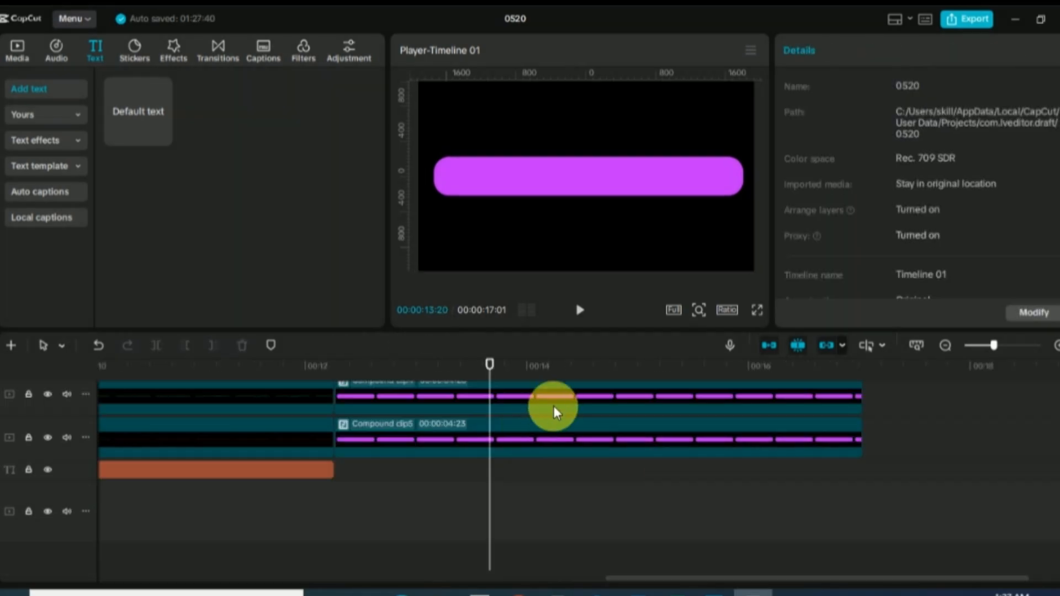
- Extend the cream background text clip to 00:00:17:01, the end of the purple compound clips
scroll(557, 402, up, 1)
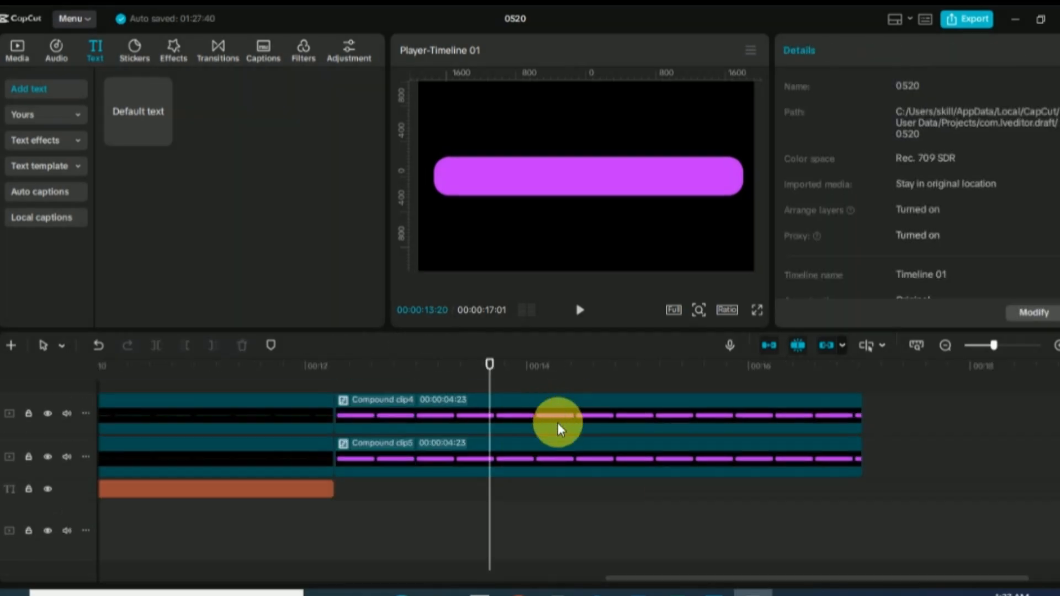
click(321, 489)
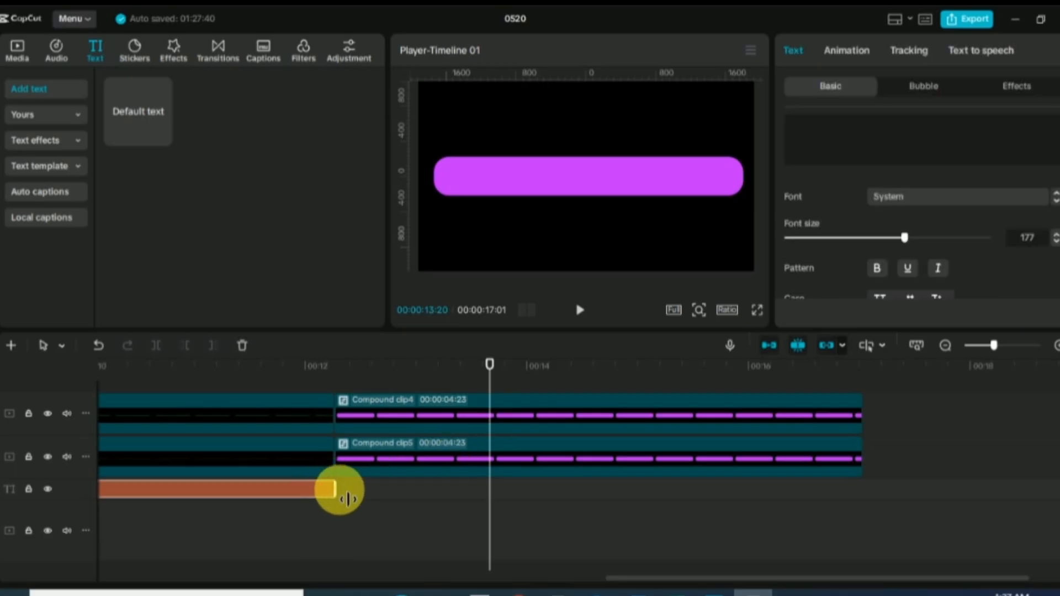
drag(344, 493, 864, 506)
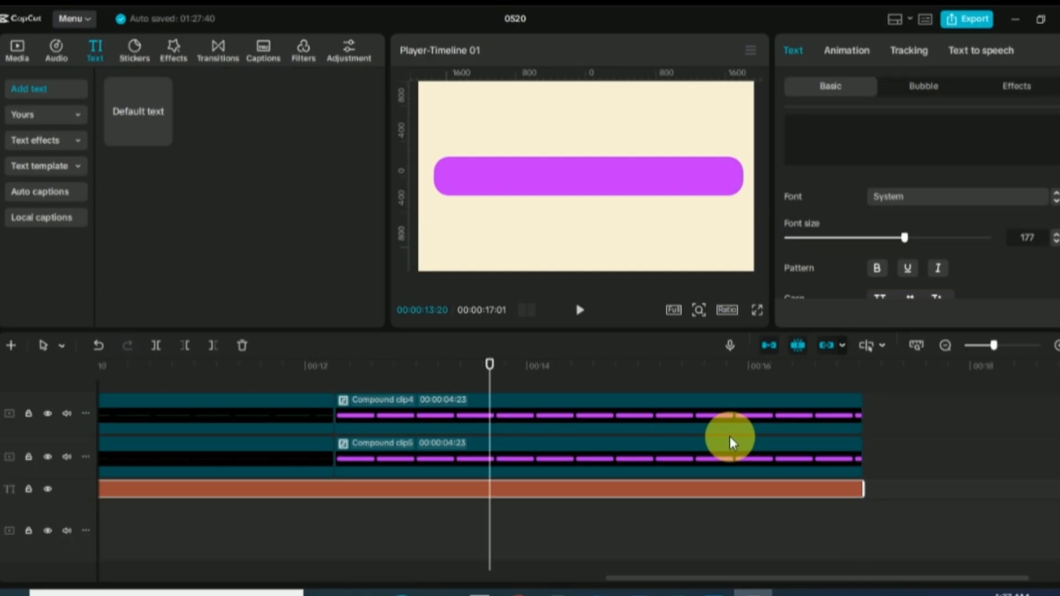
- Disable the upper purple compound clip and open the lower copy for editing
click(681, 415)
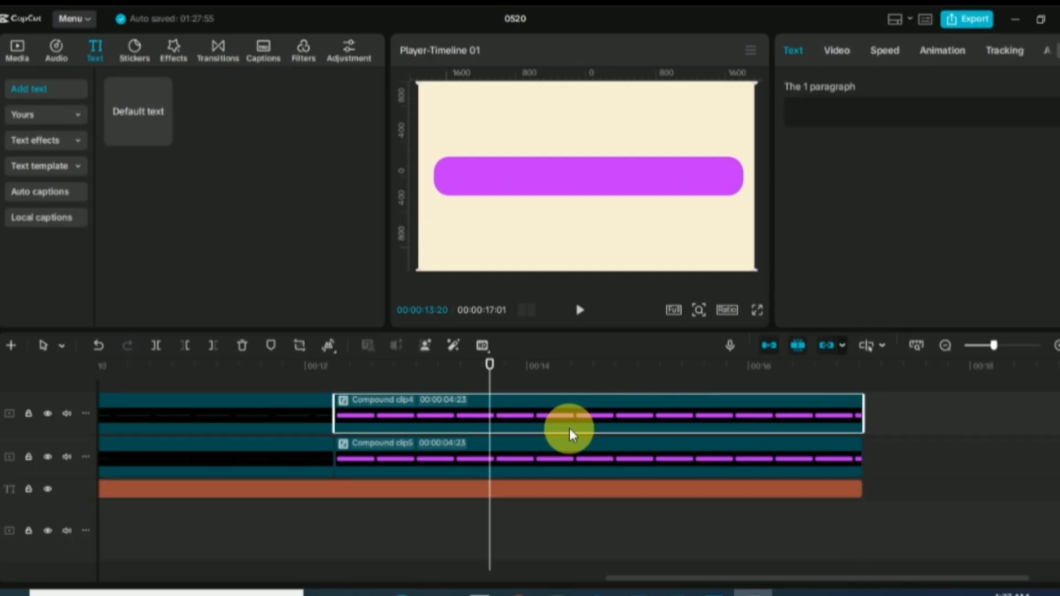
click(573, 450)
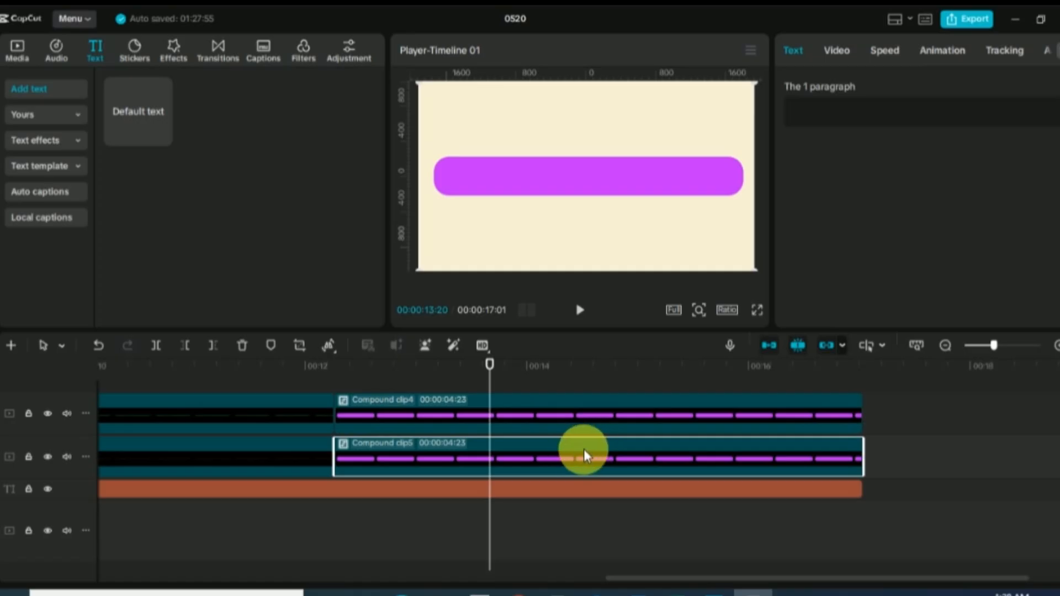
click(588, 402)
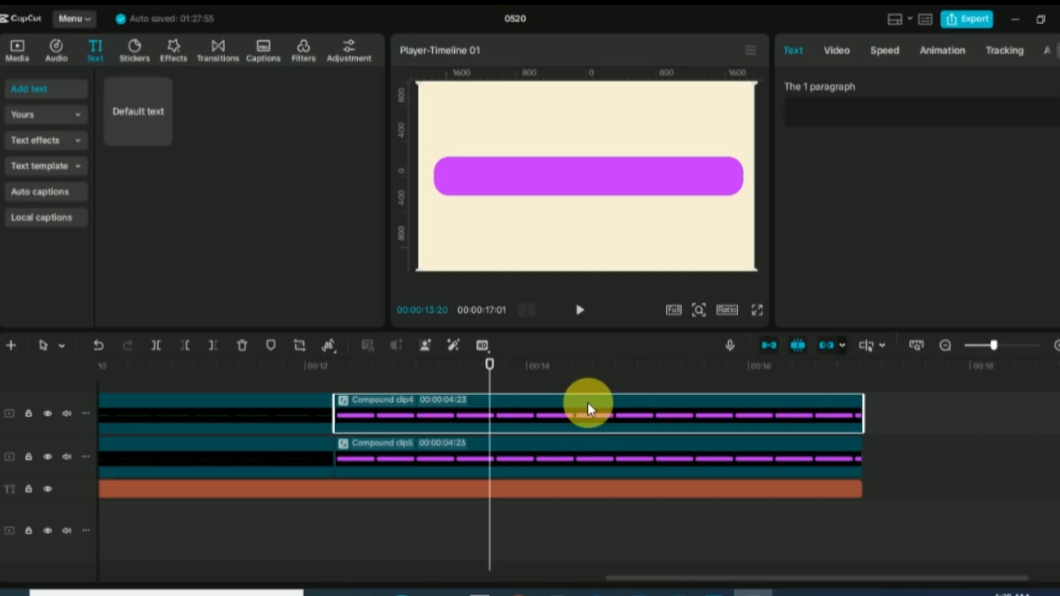
key(v)
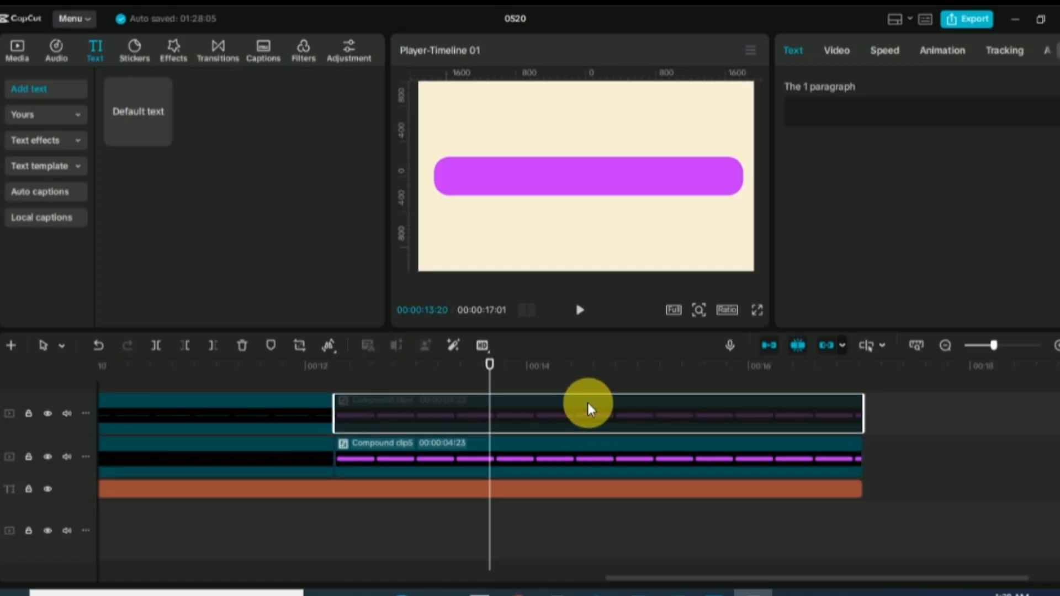
click(589, 441)
double_click(589, 442)
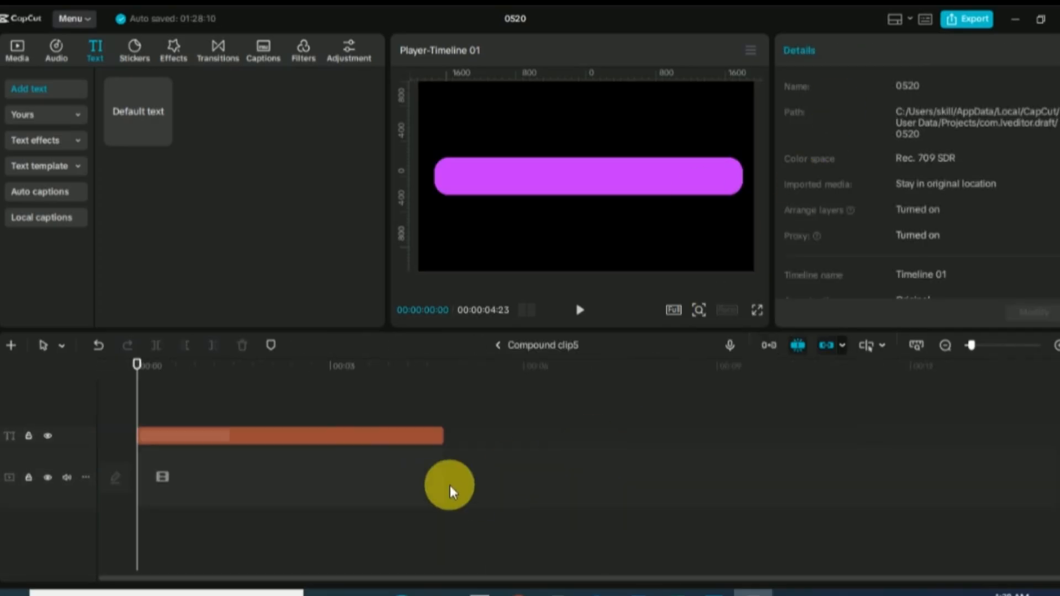
- Change the background color of the bar's text inside the lower compound clip to bright green and return to the main timeline
click(409, 434)
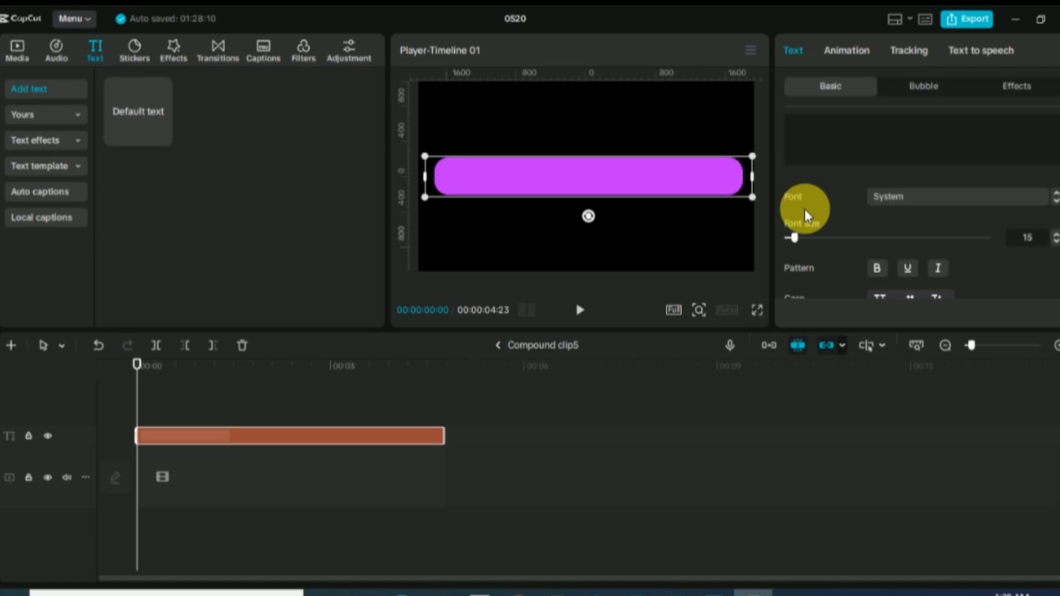
scroll(804, 210, down, 6)
scroll(820, 219, up, 4)
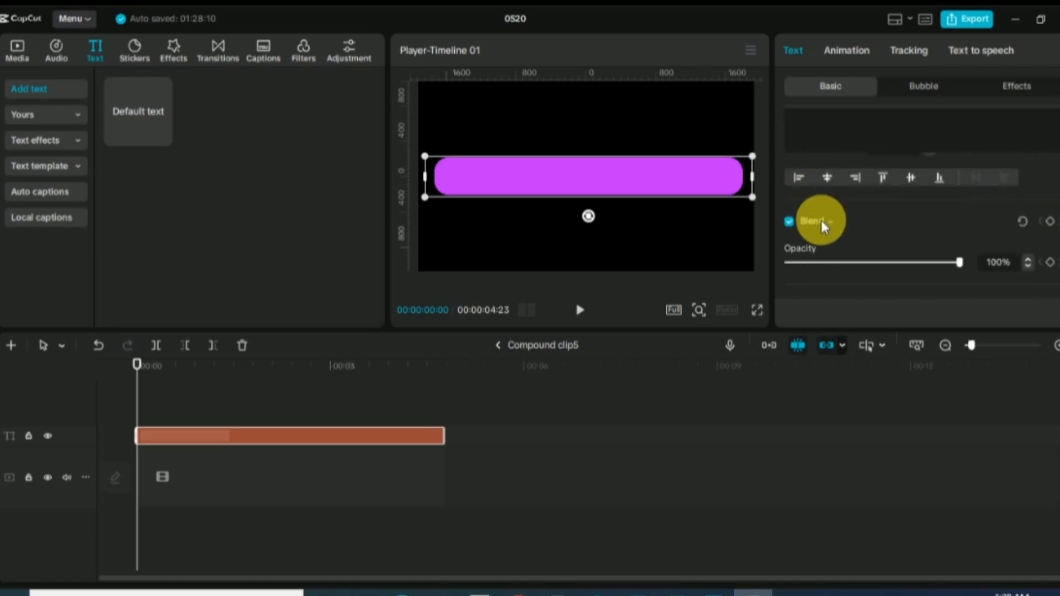
scroll(831, 223, down, 3)
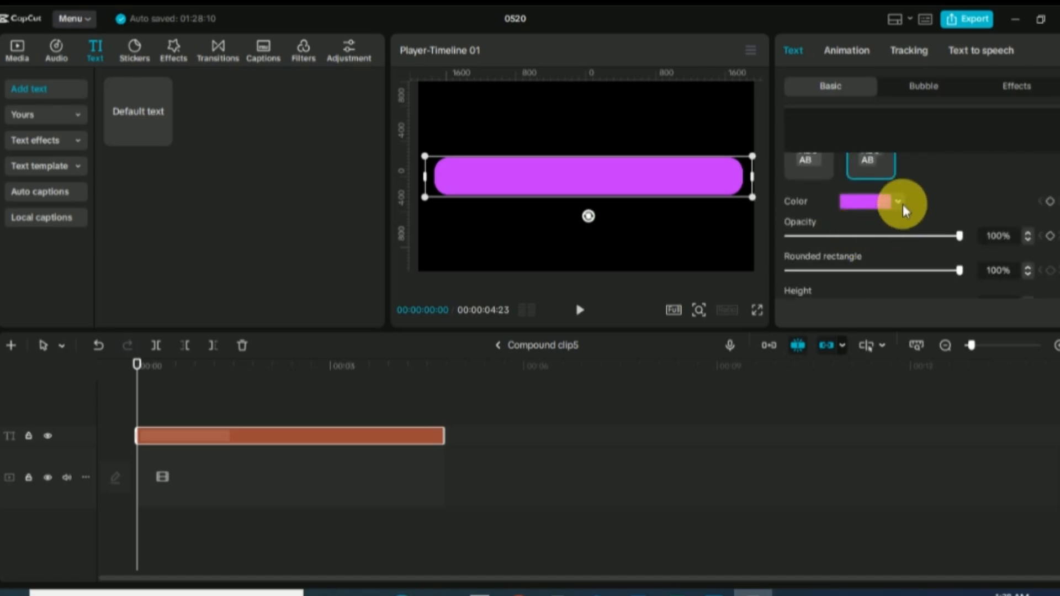
click(903, 205)
drag(913, 332, 891, 340)
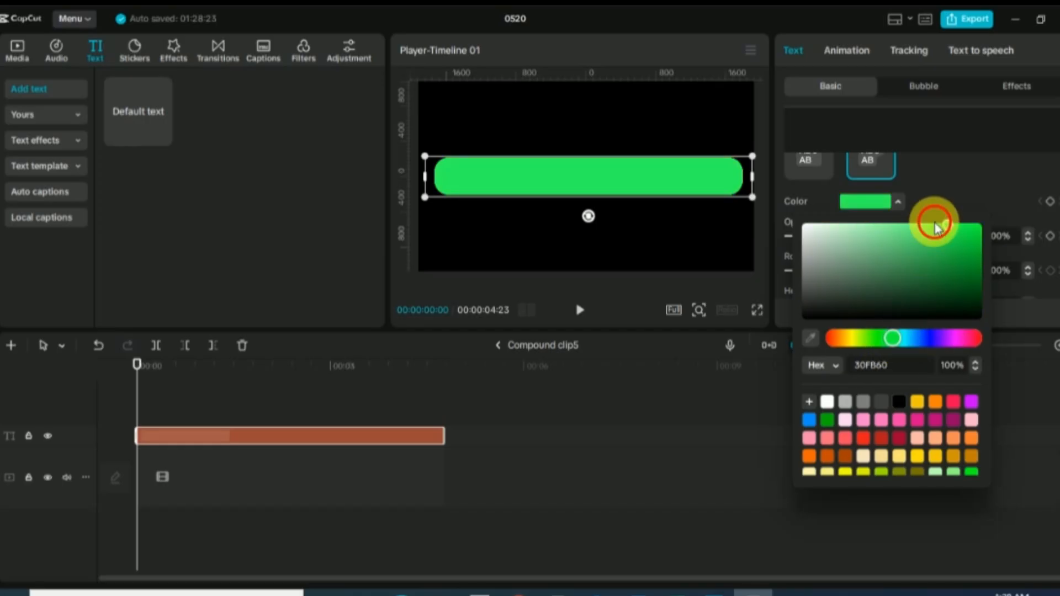
click(497, 346)
- Re-enable the upper purple compound clip and add a Rectangle mask to it
click(540, 410)
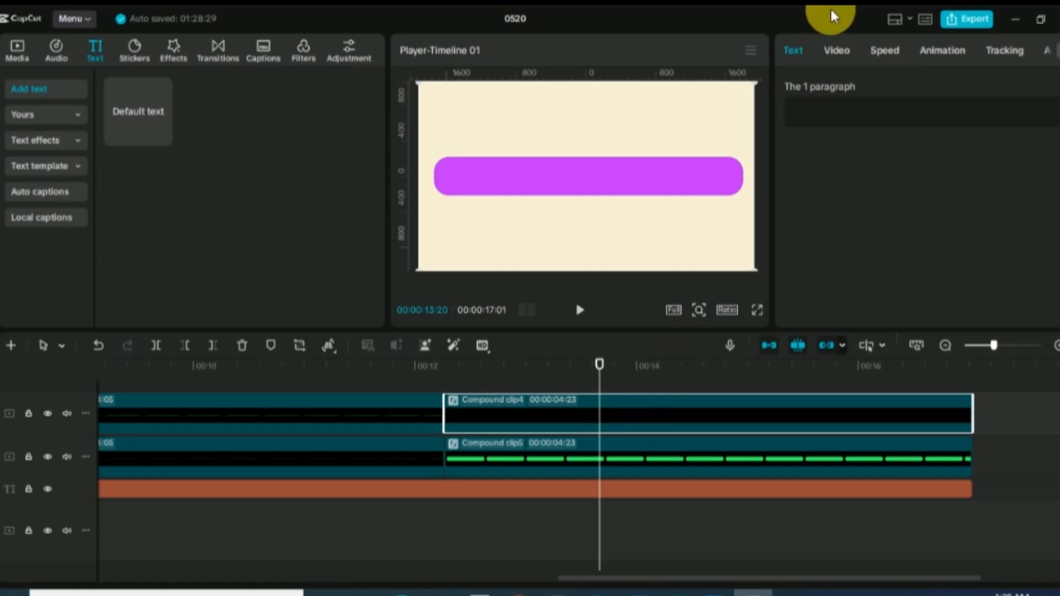
click(835, 50)
click(965, 88)
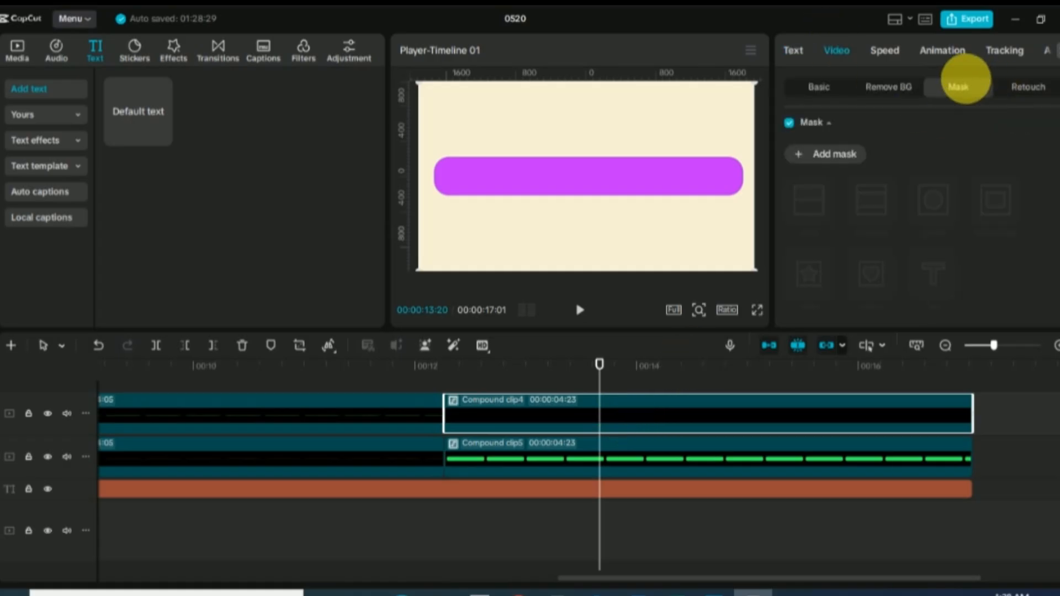
click(805, 152)
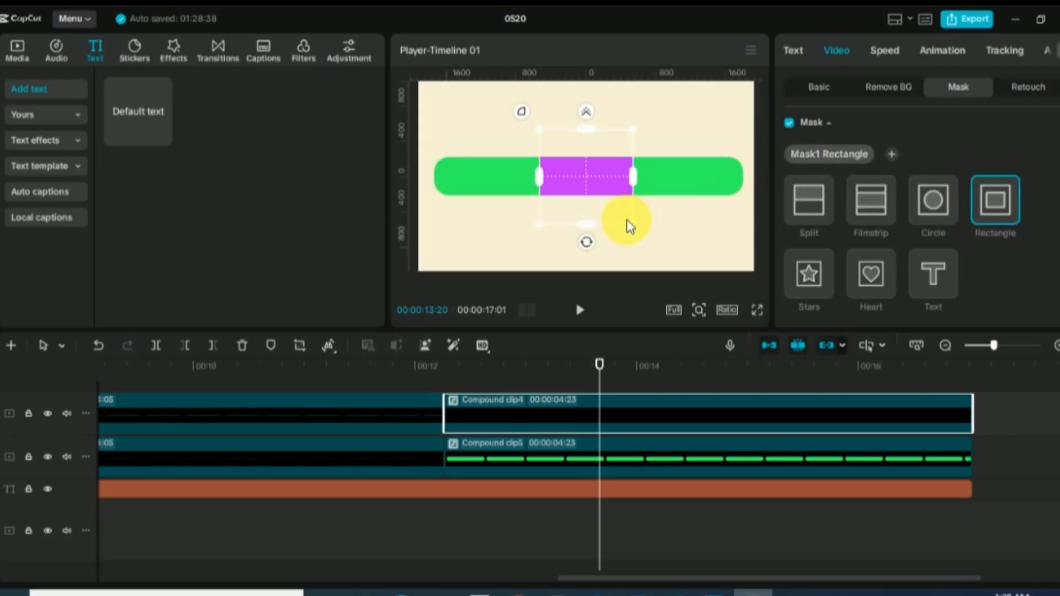
- Fit the rectangle mask just inside the purple bar at about 1732 by 175 with fully rounded corners, and invert it
drag(584, 223, 592, 196)
drag(634, 177, 738, 181)
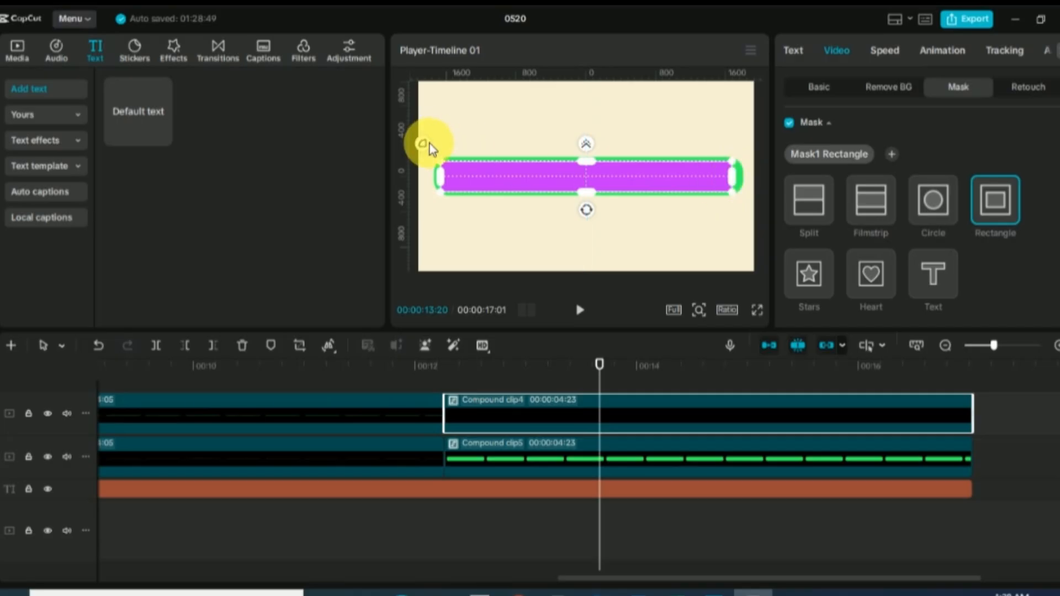
drag(415, 145, 342, 86)
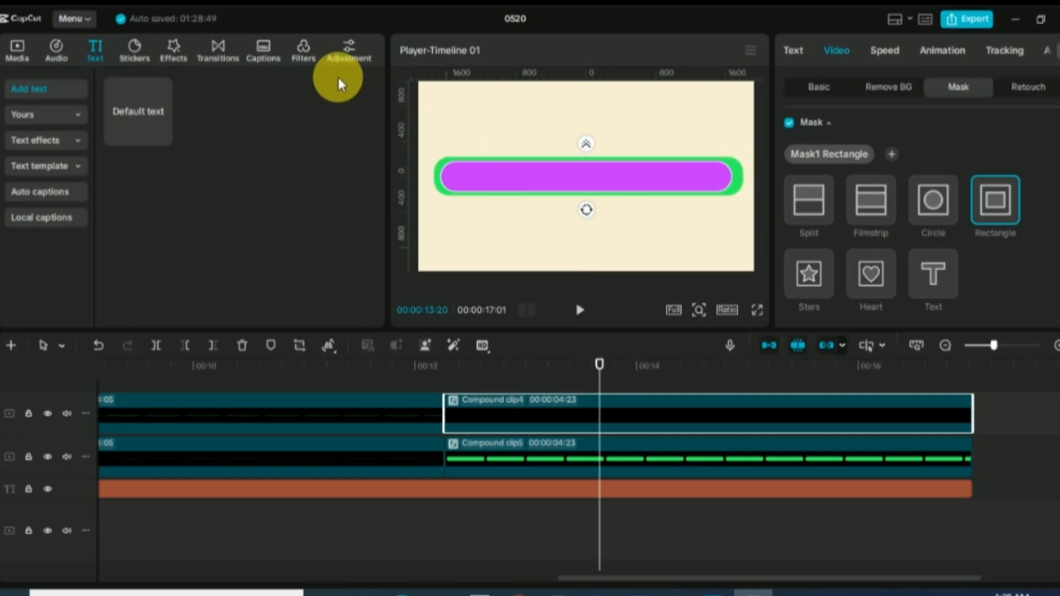
drag(445, 172, 439, 174)
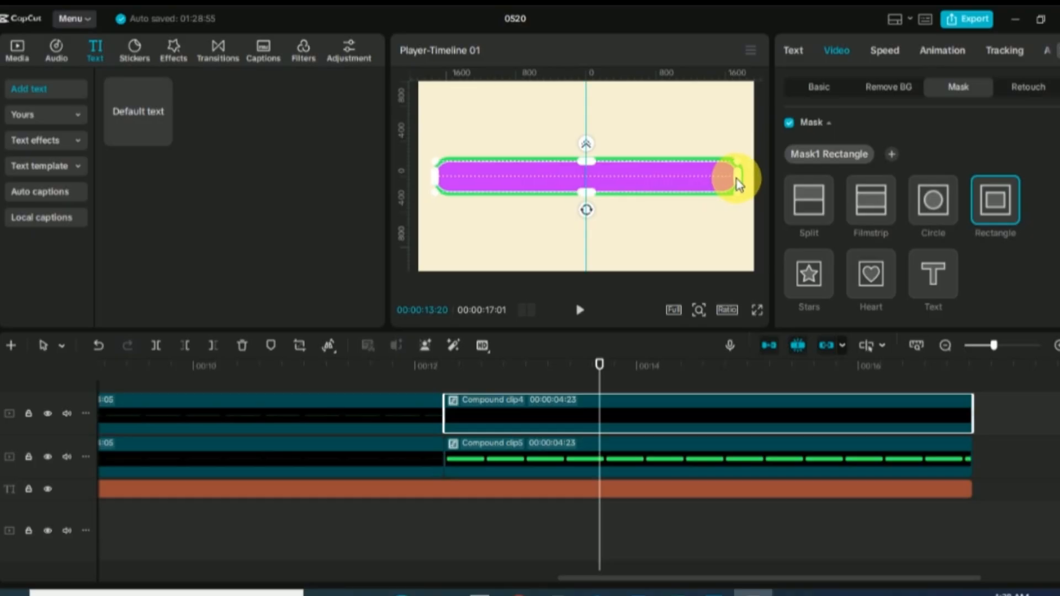
drag(697, 174, 700, 173)
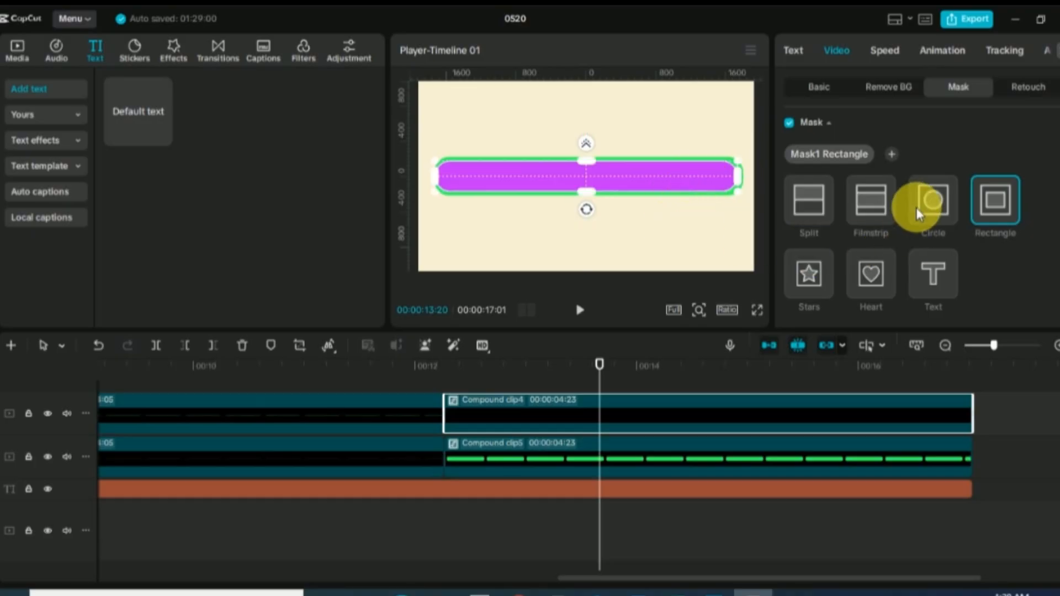
scroll(917, 204, down, 3)
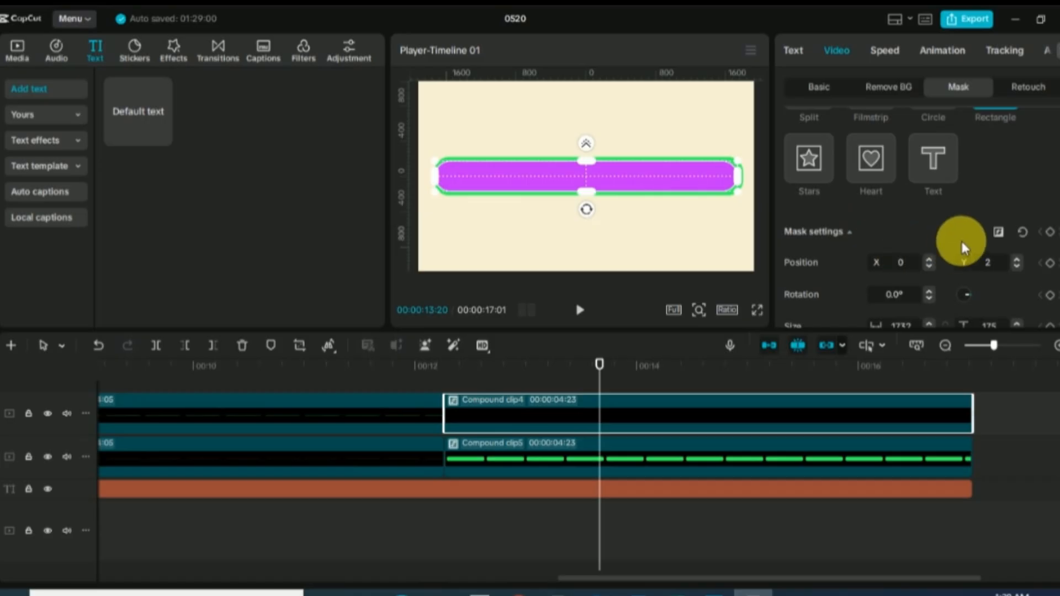
click(1002, 233)
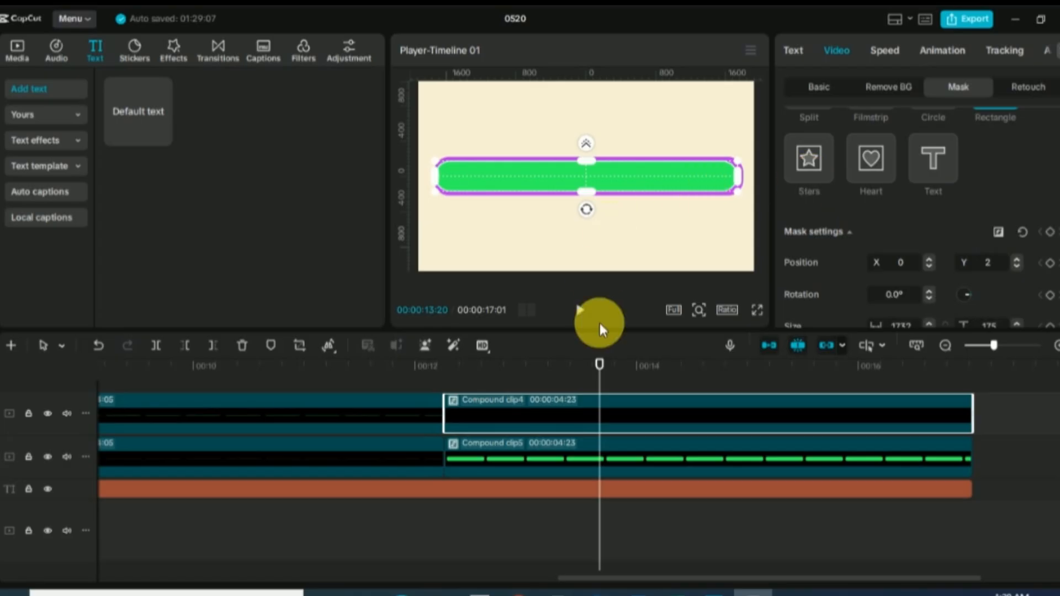
- Add a Split mask to the green compound clip, turn it vertical and move it to the bar's left end, about X -875, Y -86
click(630, 452)
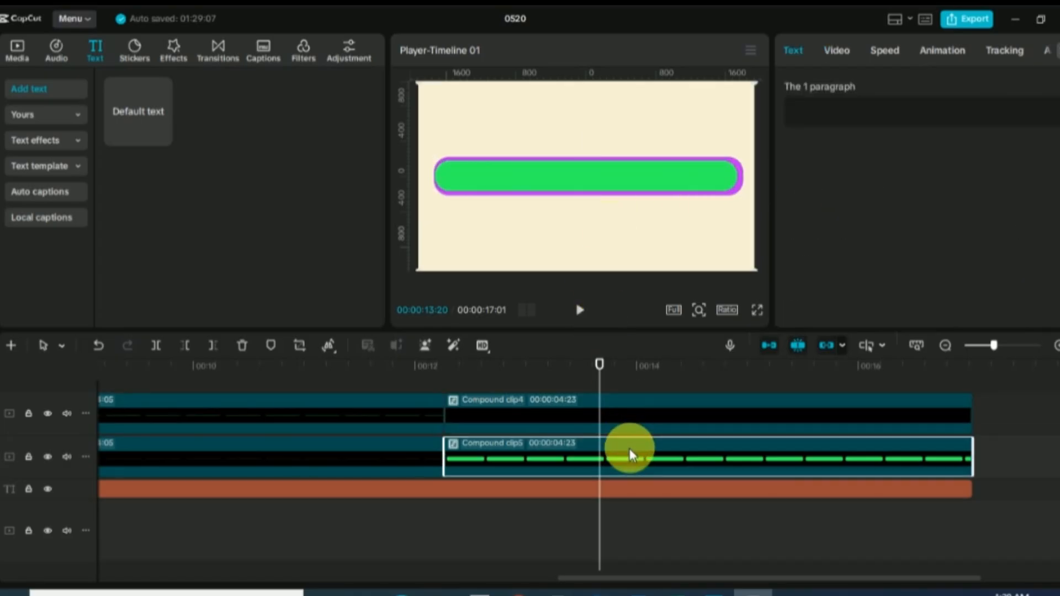
click(851, 50)
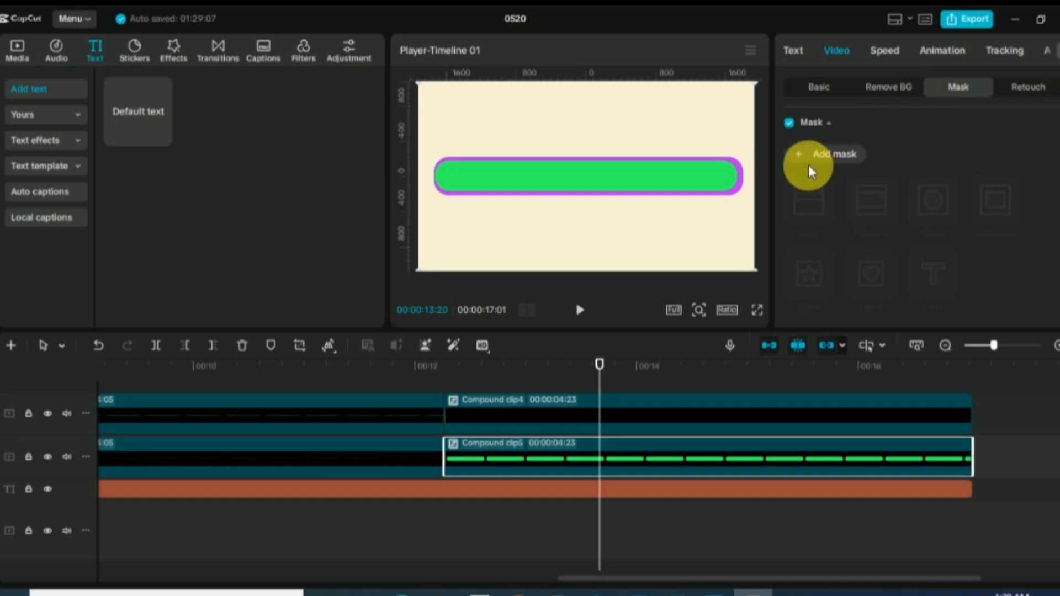
click(791, 152)
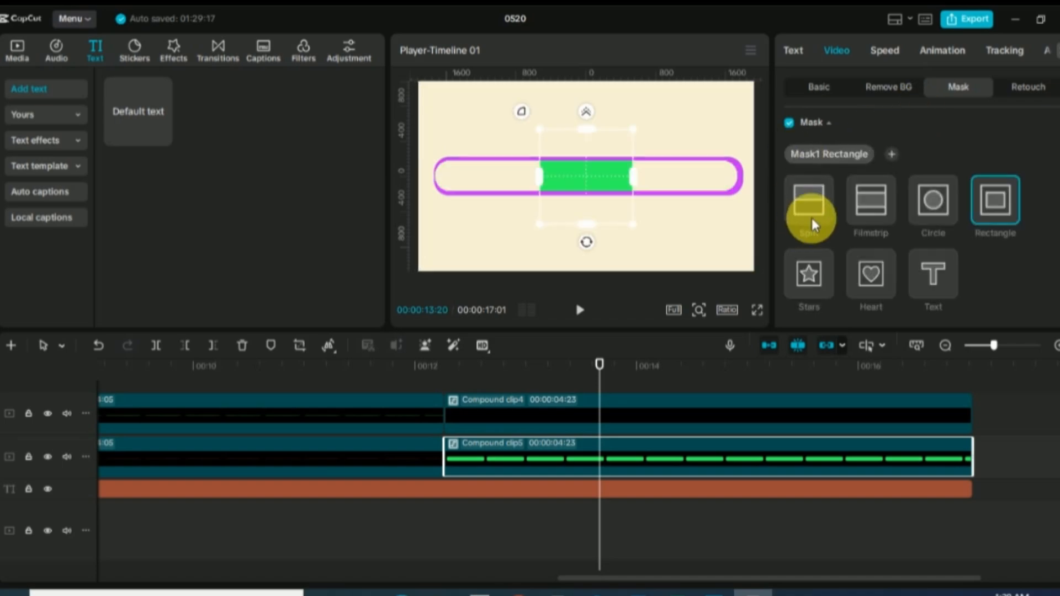
click(809, 206)
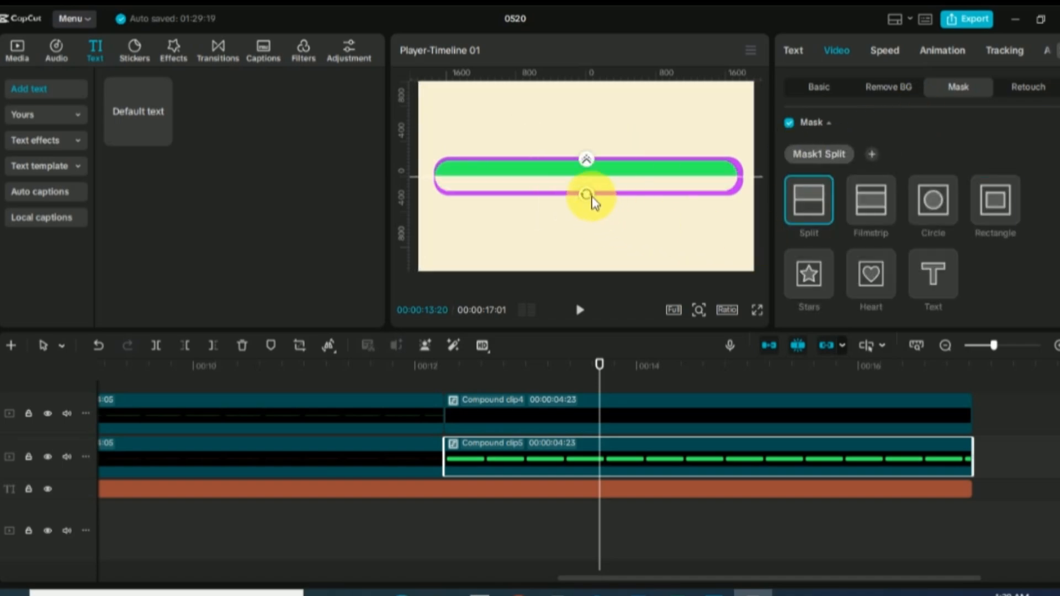
drag(588, 197, 617, 174)
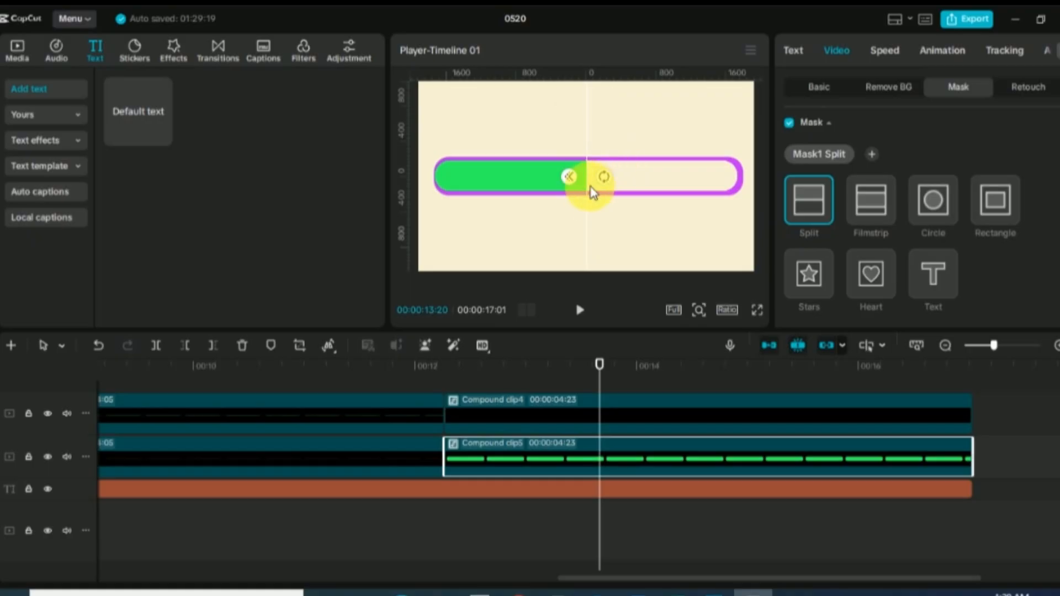
drag(596, 185, 439, 209)
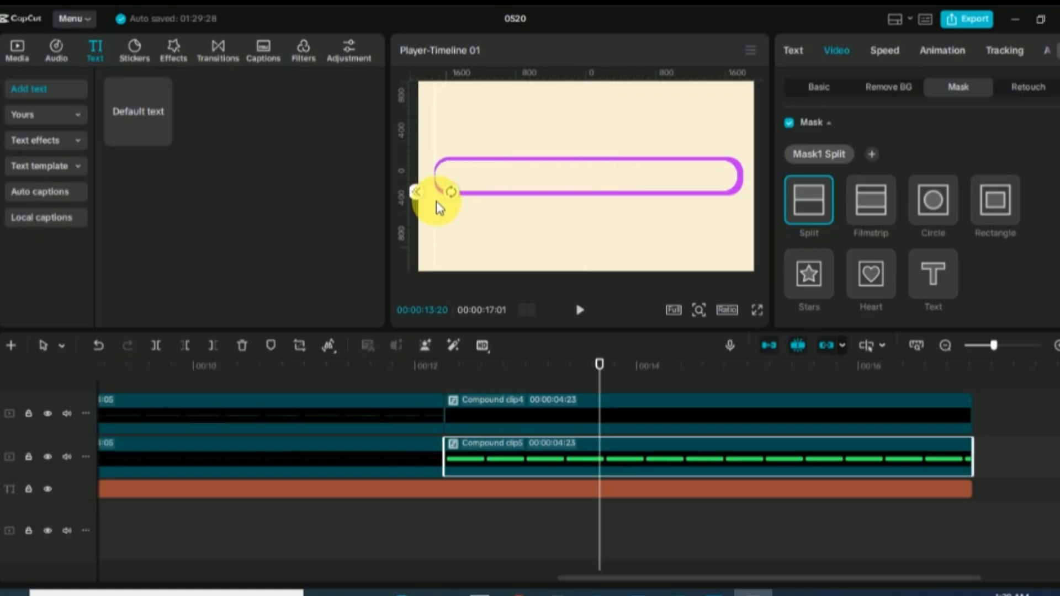
- Keyframe the split mask at 00:00:12:08, and at 00:00:17:01 move it past the bar's right end to about X 930, Y -241
drag(595, 364, 442, 383)
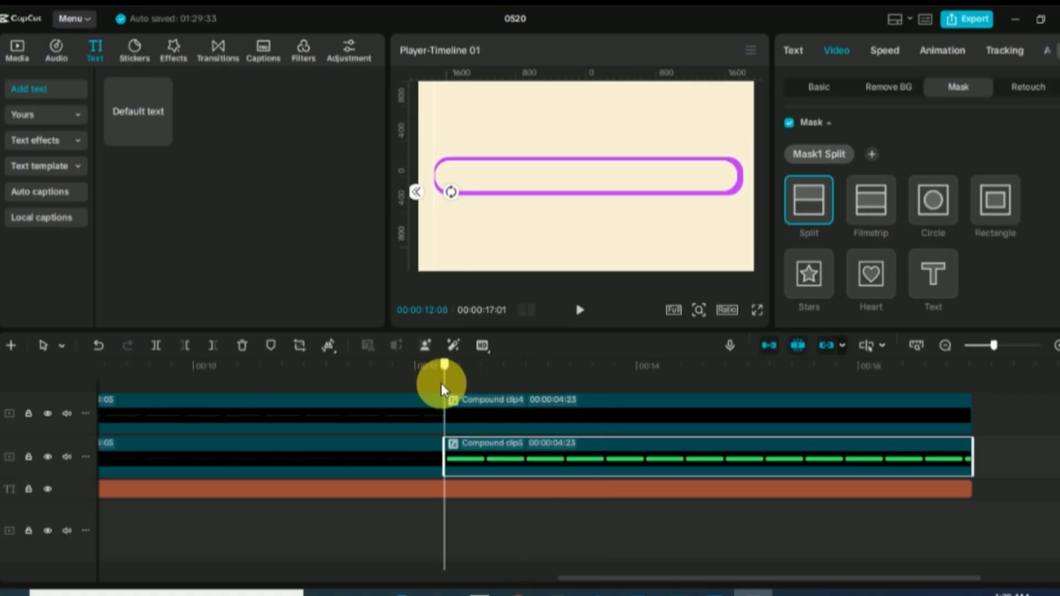
scroll(978, 253, down, 2)
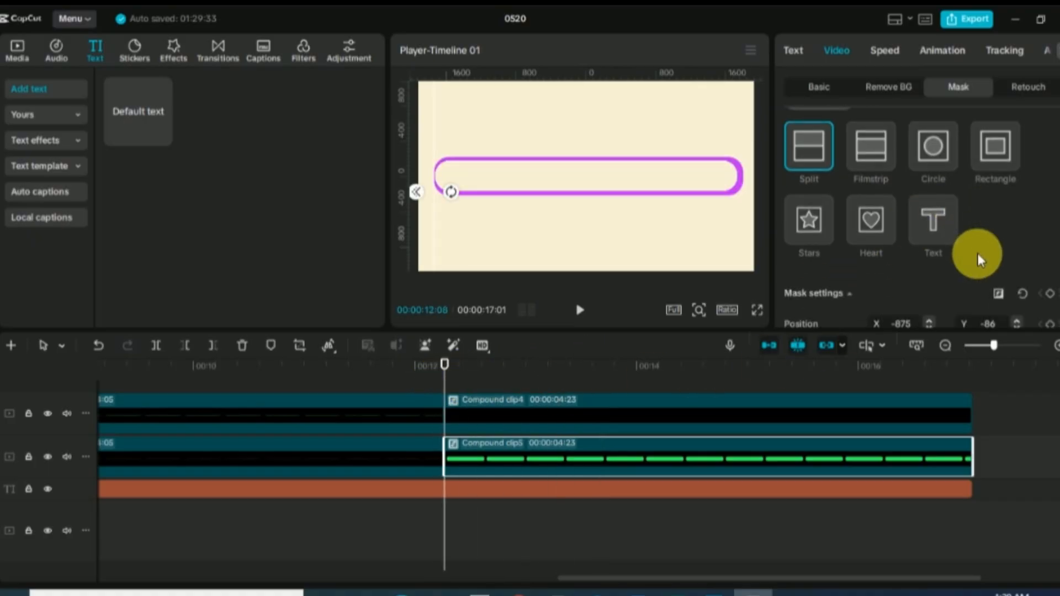
click(1049, 291)
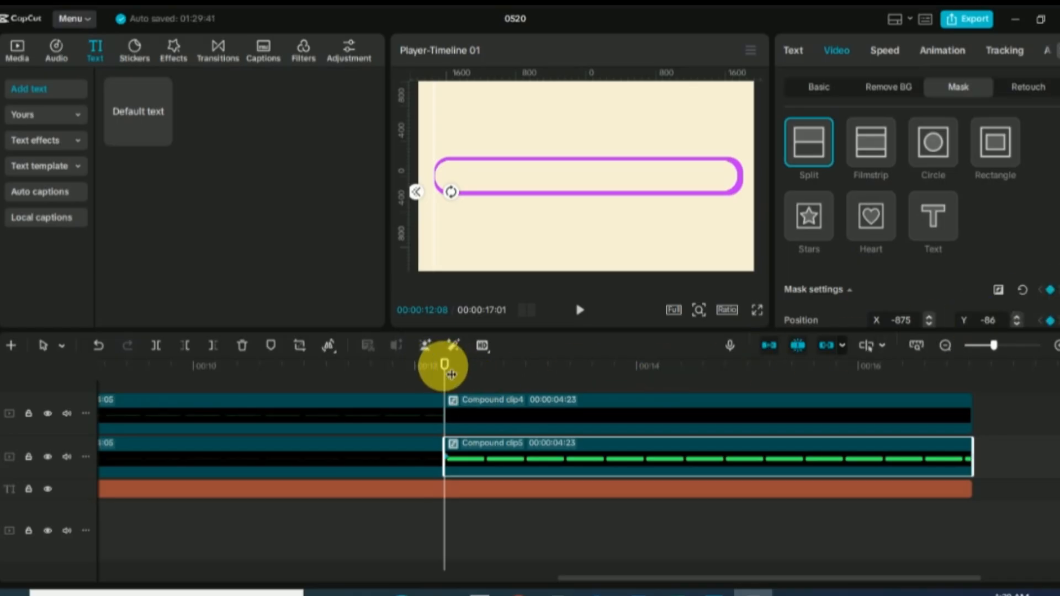
drag(452, 375, 982, 415)
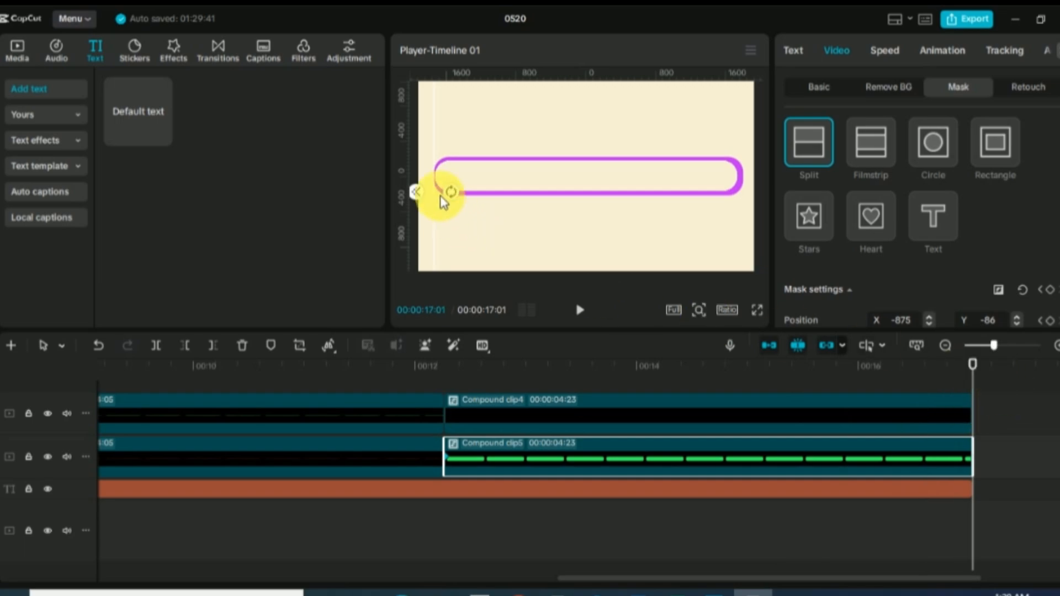
drag(433, 177, 749, 209)
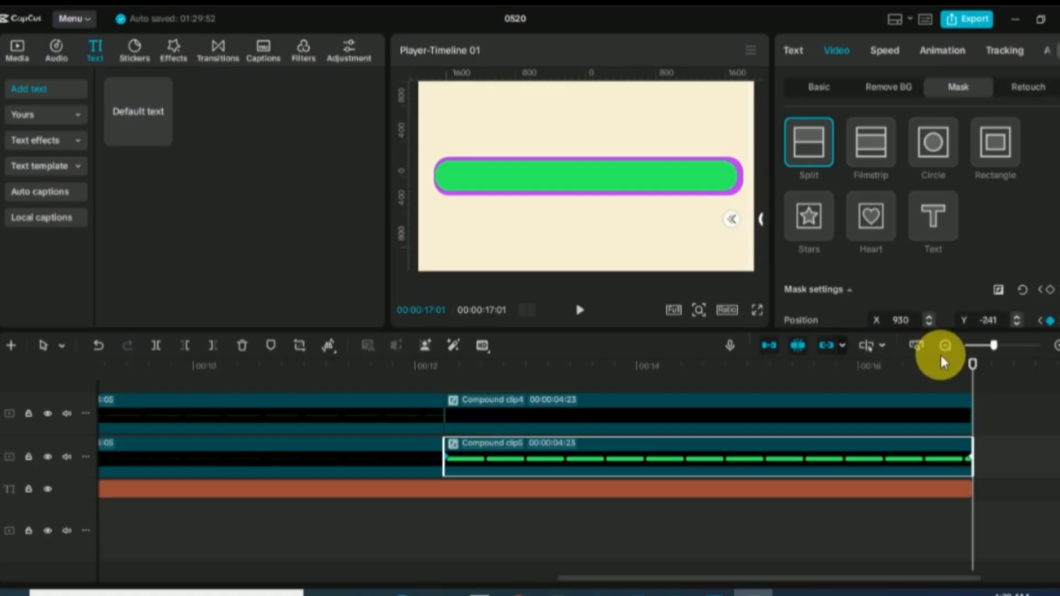
- Play back the green fill animation inside the purple outline from the start of the compound clips
drag(970, 363, 434, 365)
click(592, 312)
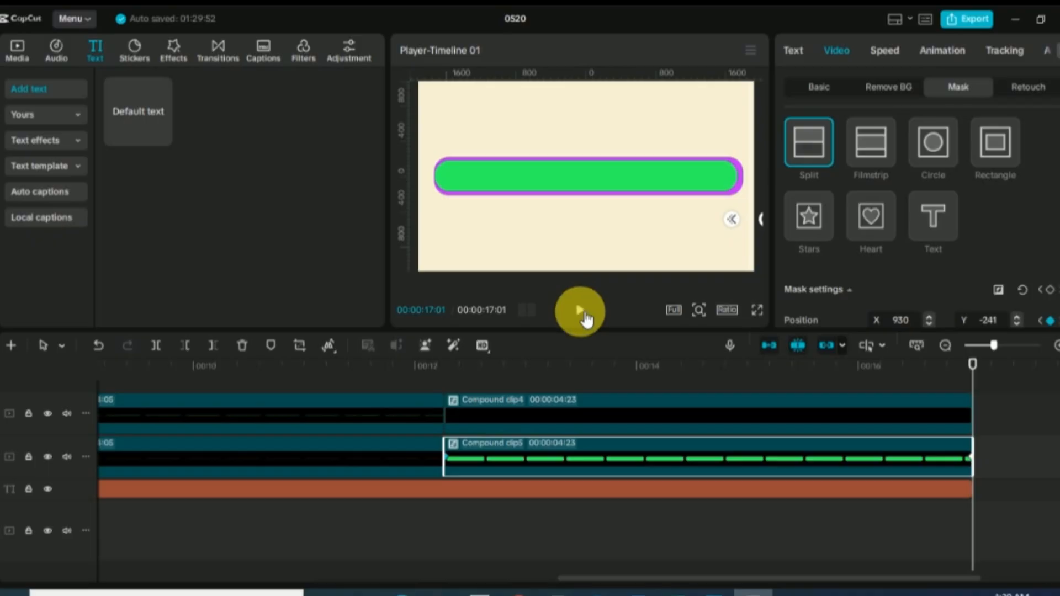
click(608, 415)
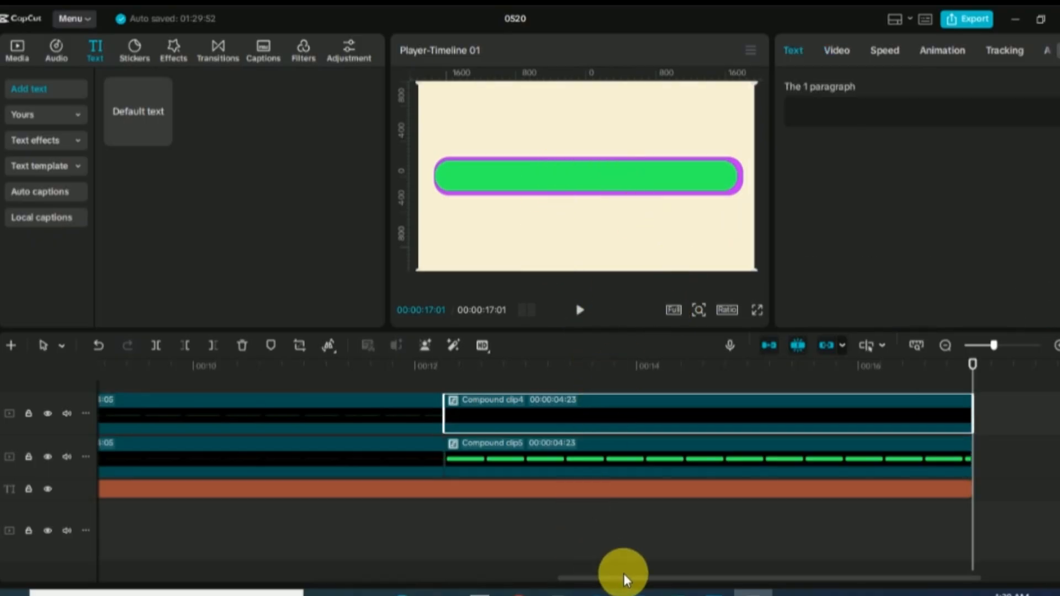
- Add a default text clip at 00:00:17:01, directly after the cream background clip
drag(626, 579, 882, 590)
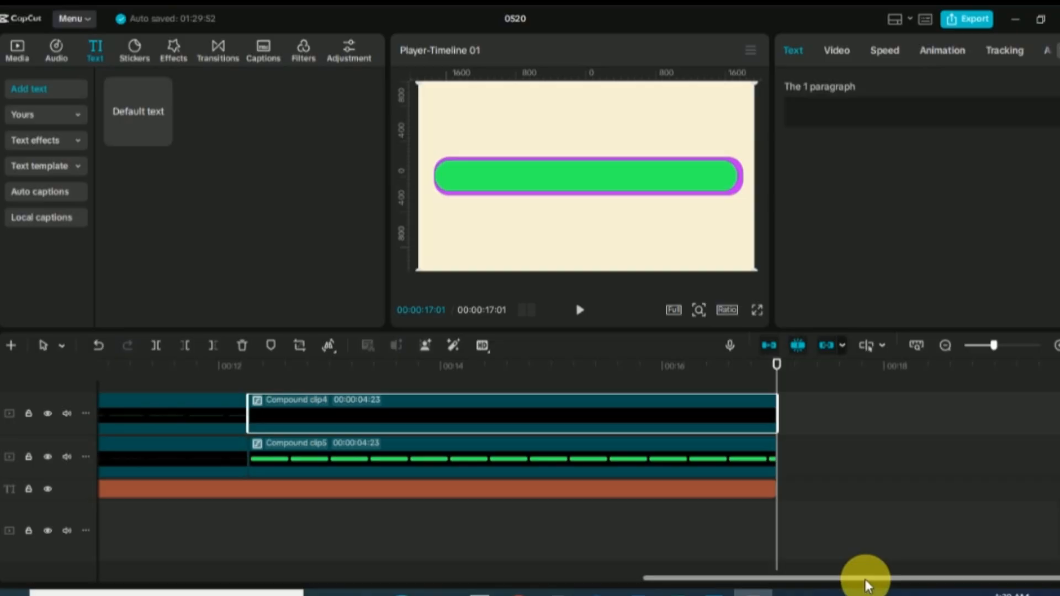
click(753, 490)
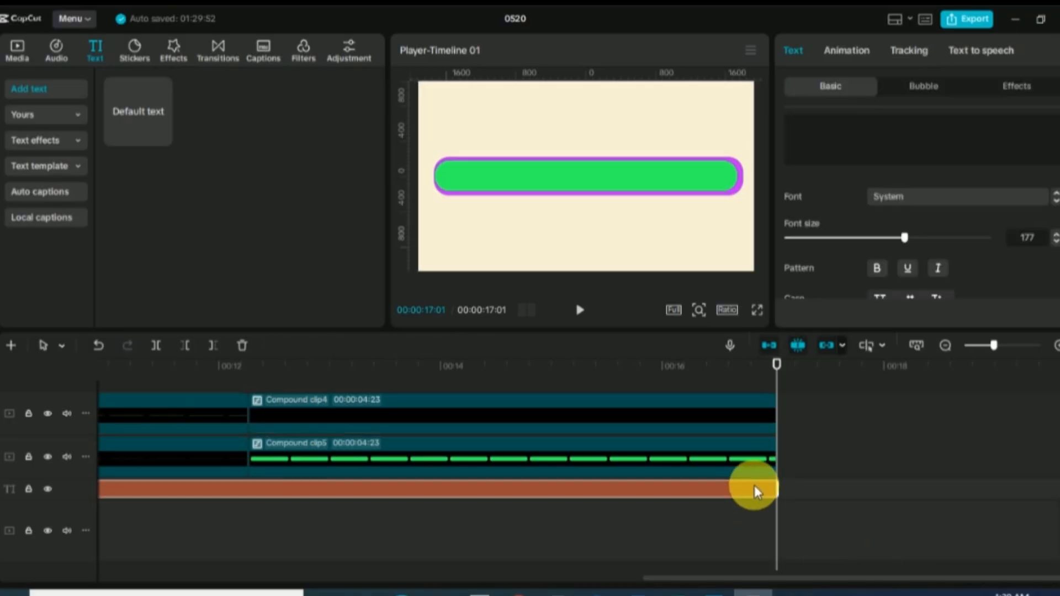
drag(776, 490, 482, 500)
mouse_move(163, 142)
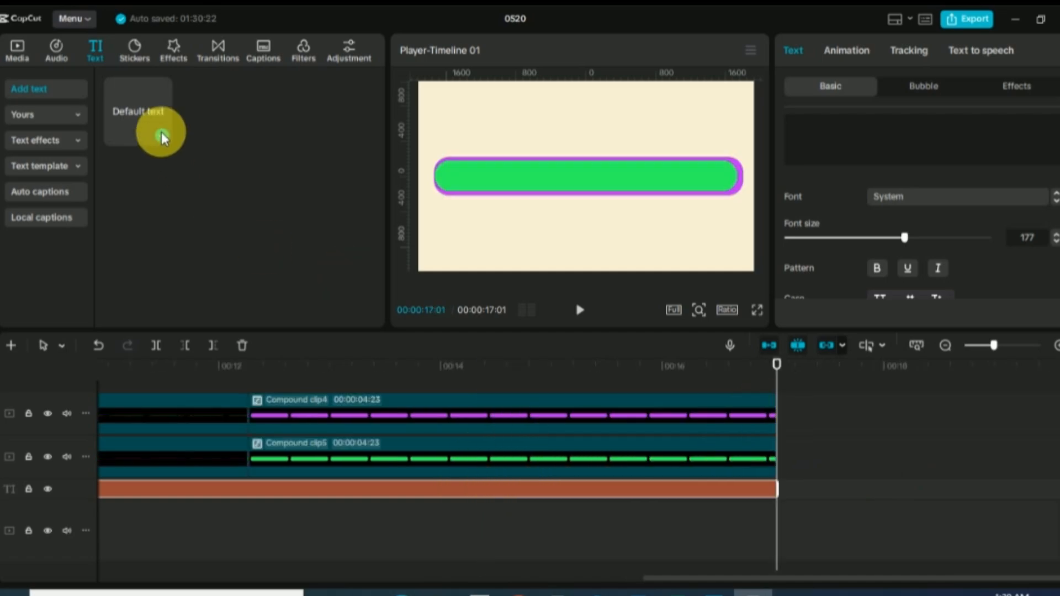
click(162, 137)
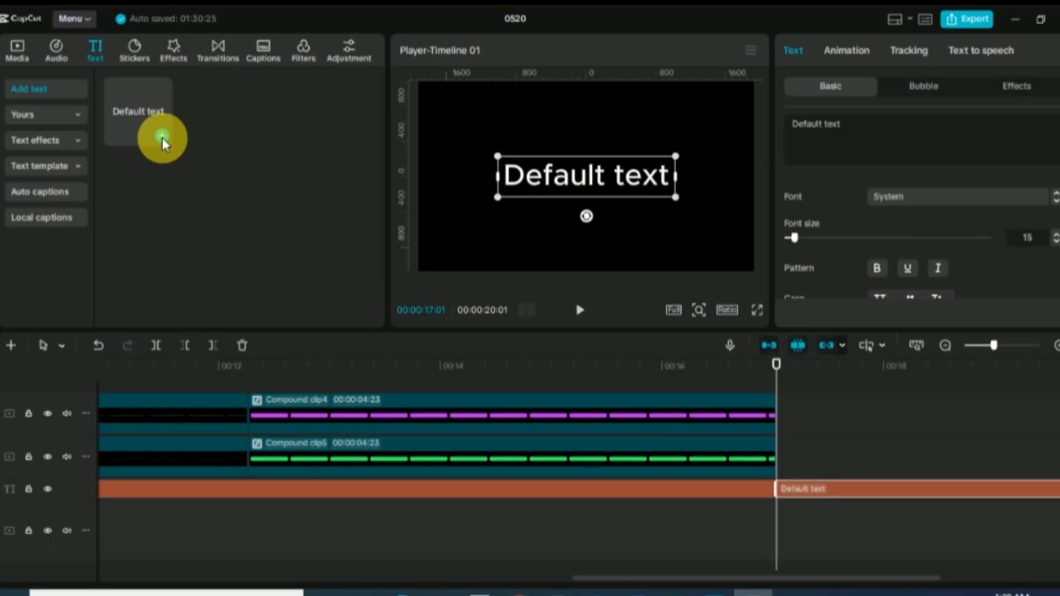
- Replace the default text with a single period, enlarge it to font size 300, and move the resulting circle near the frame's centre
drag(867, 130, 793, 131)
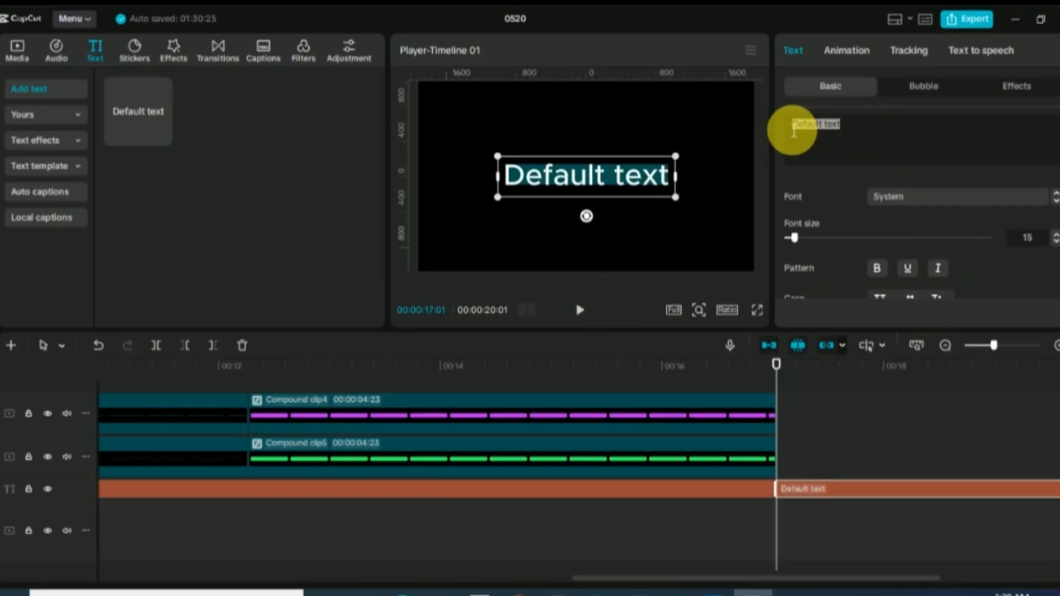
key(BackSpace)
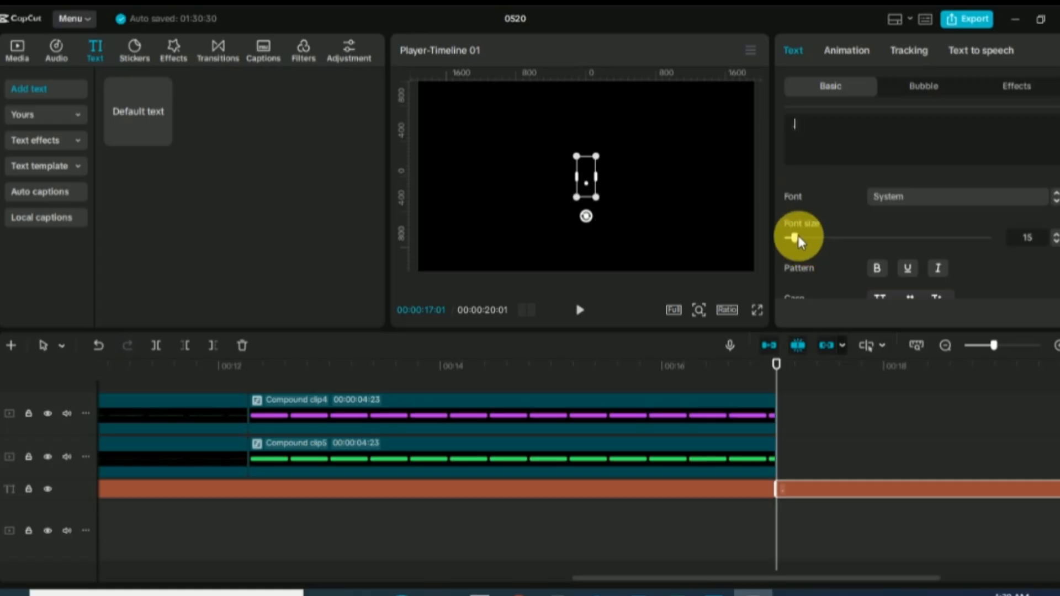
drag(794, 237, 939, 238)
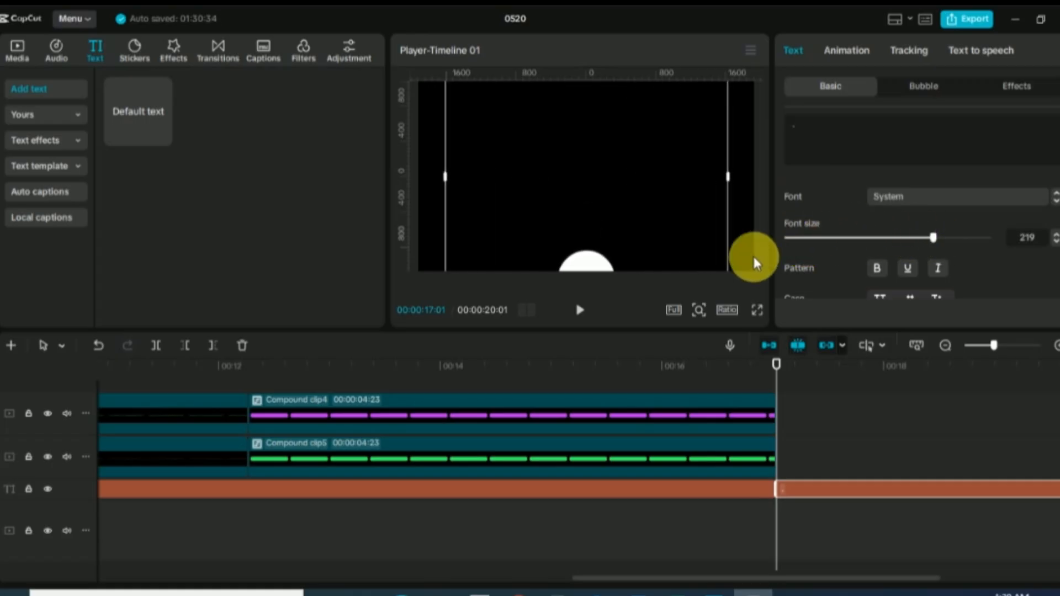
drag(582, 260, 591, 153)
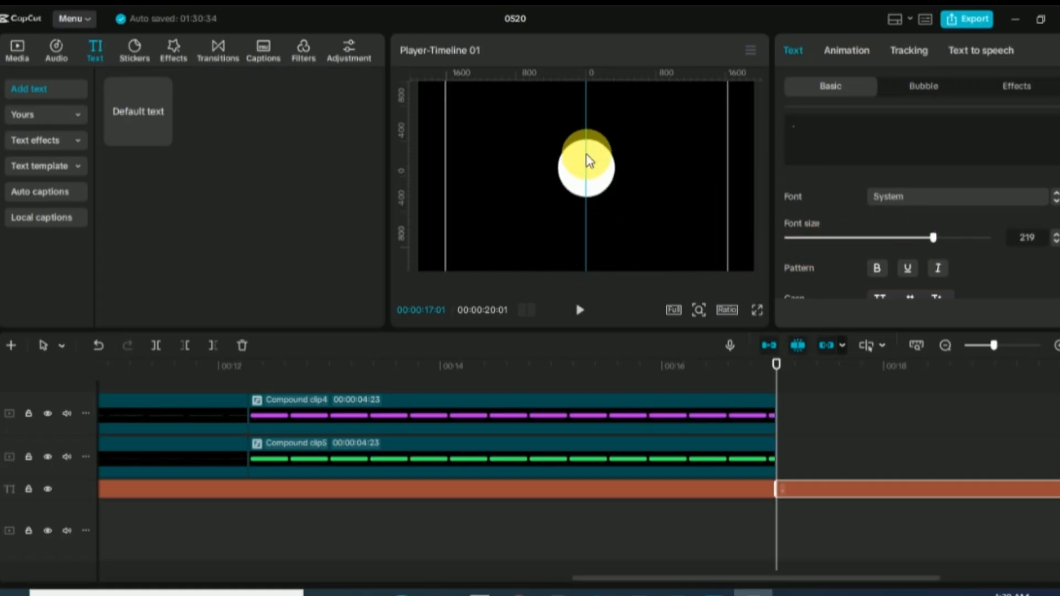
drag(936, 239, 988, 237)
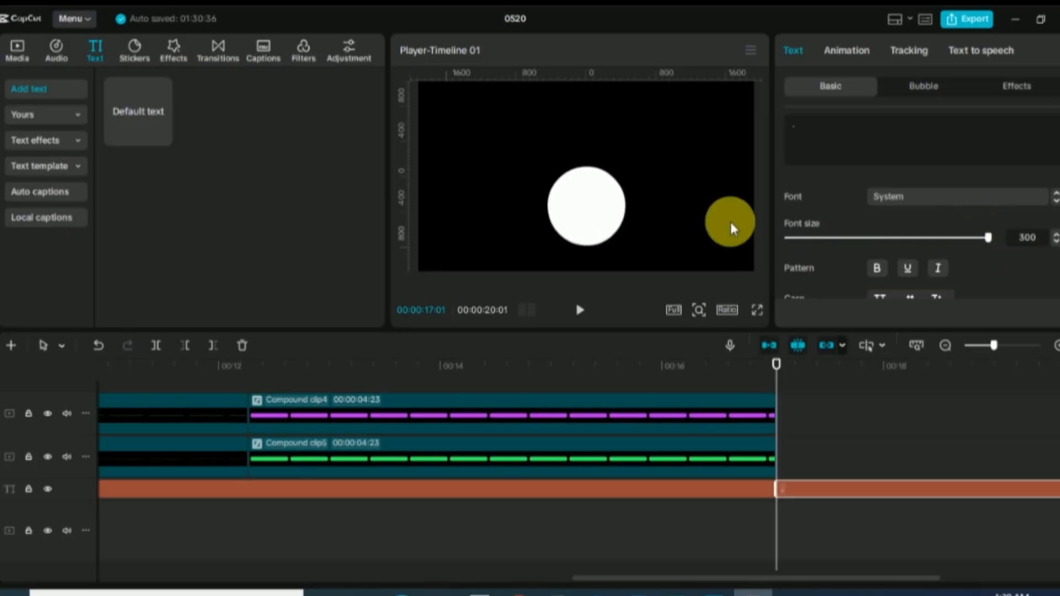
drag(573, 208, 572, 186)
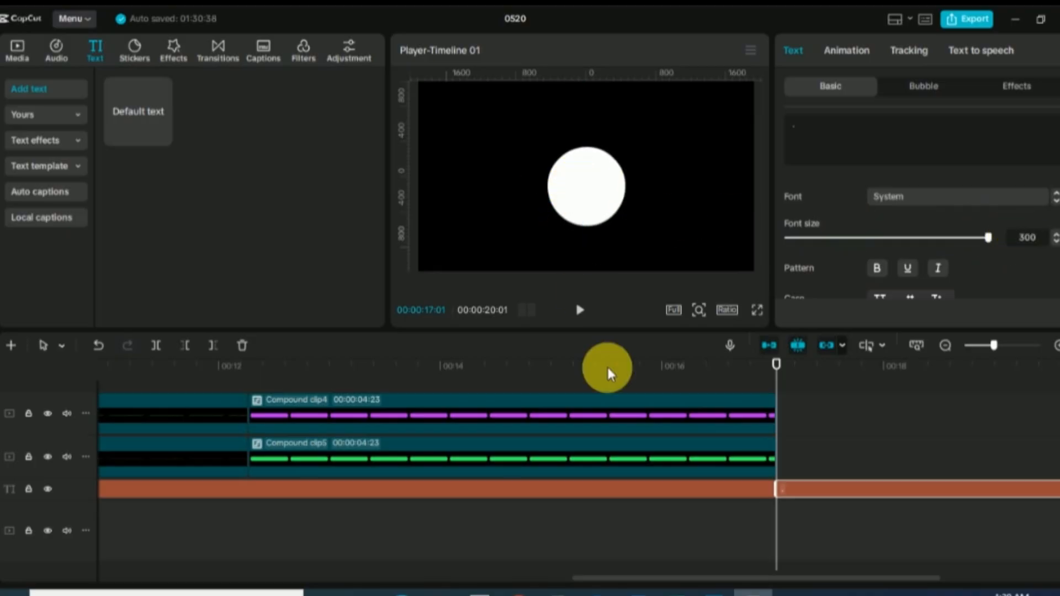
- Extend the circle's text clip to end at 00:00:20:06 and set its font size to 400
drag(774, 578, 856, 579)
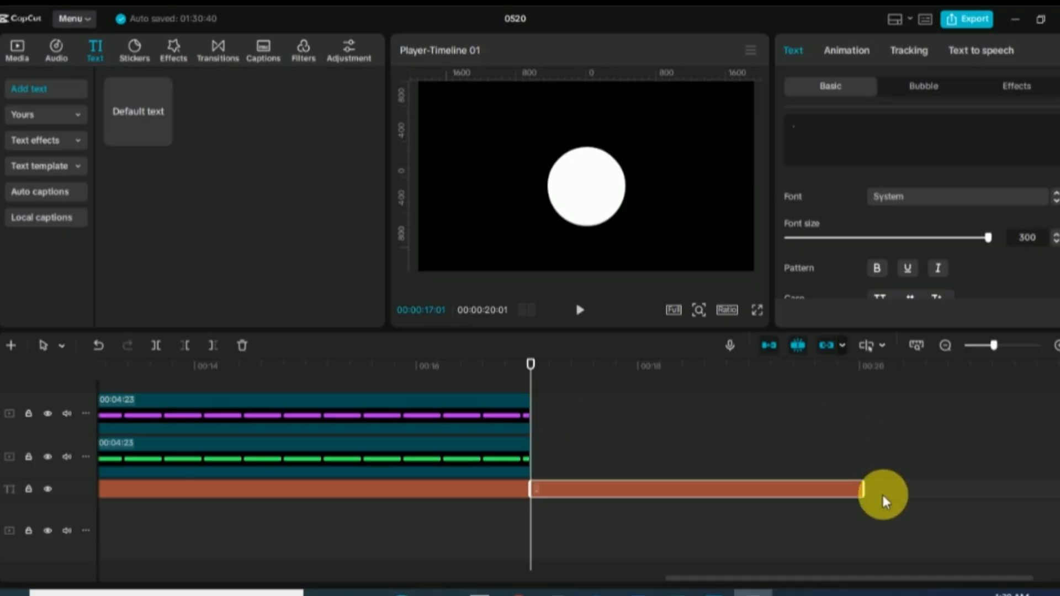
drag(874, 500, 889, 504)
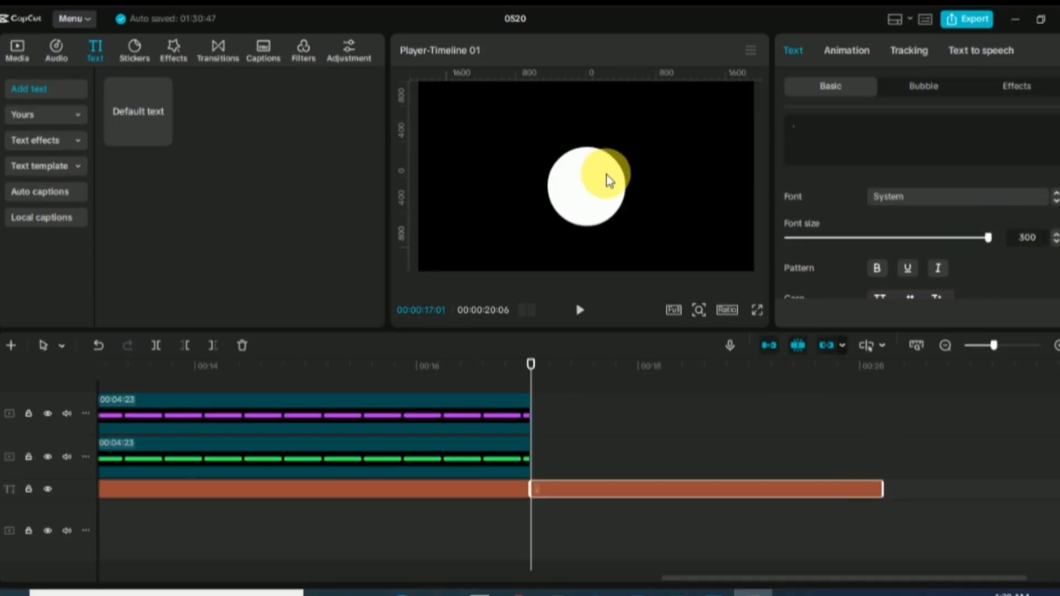
click(1057, 236)
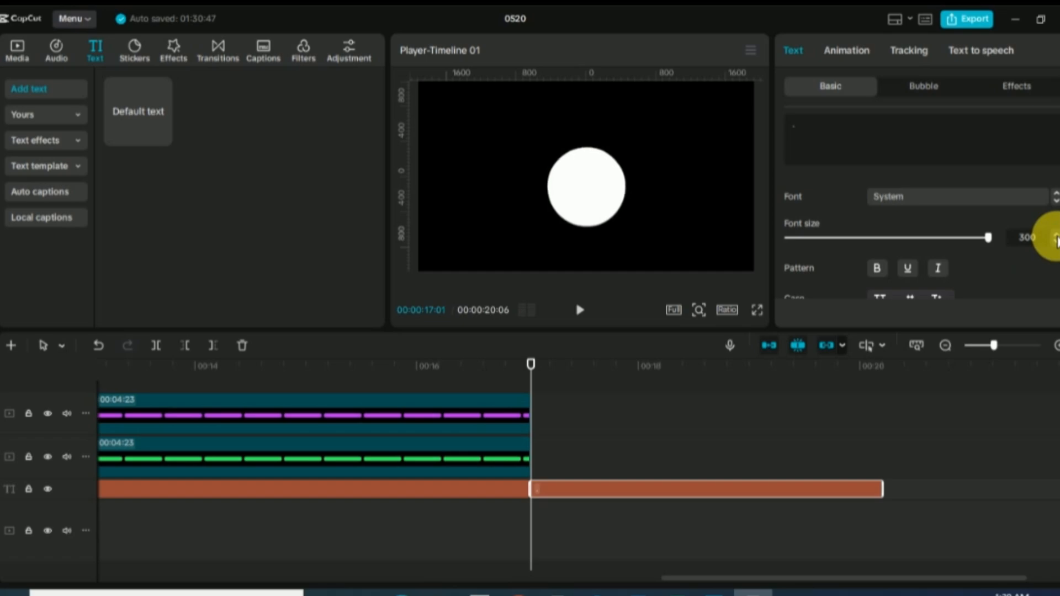
click(1057, 235)
click(1056, 235)
double_click(1019, 241)
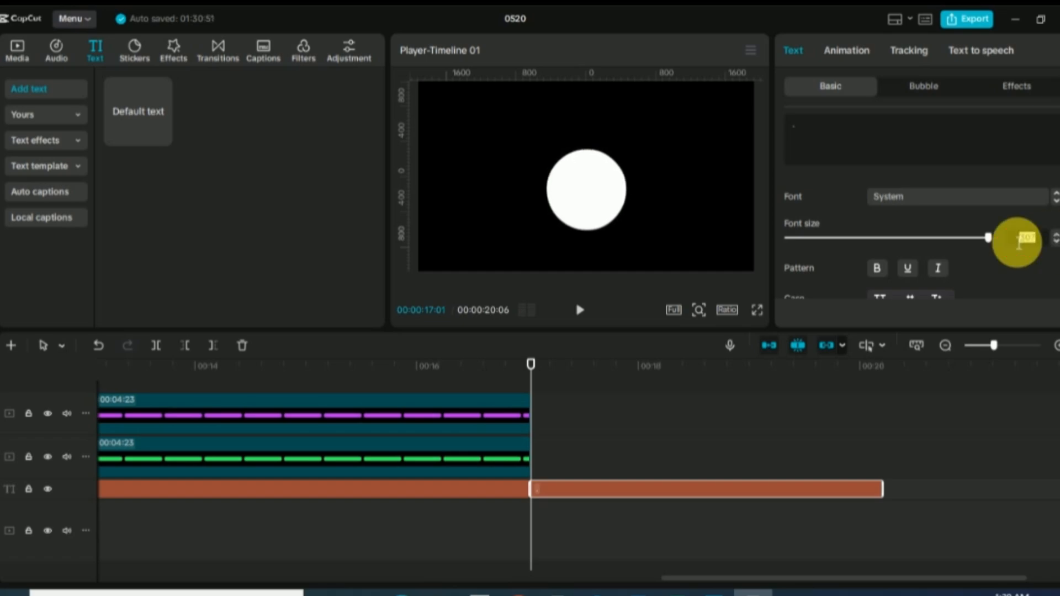
text(400)
key(Return)
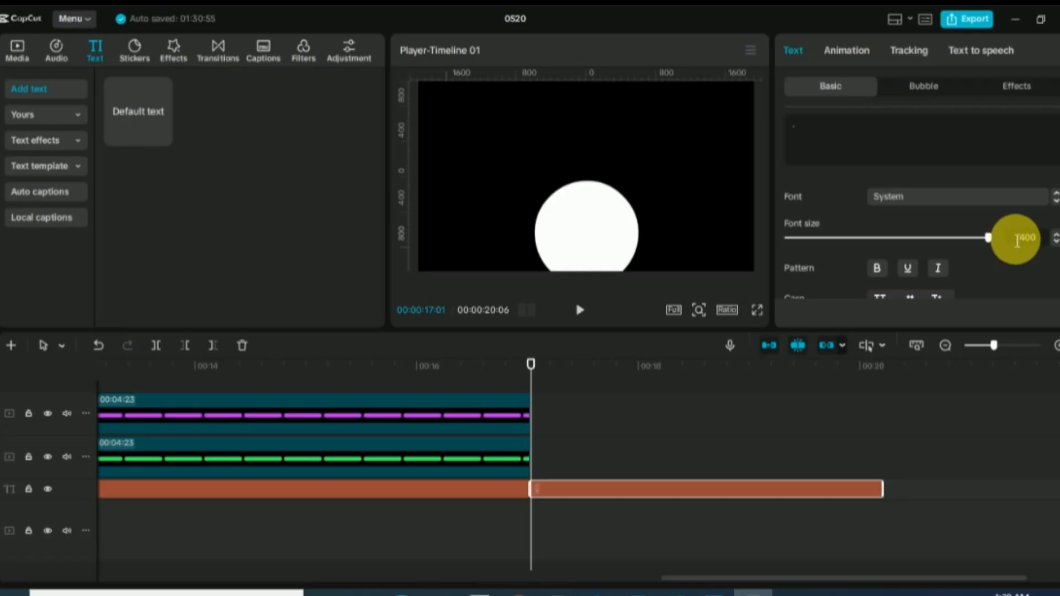
- Add a horizontal guide across the middle of the preview and move the white circle up until it is centred on it
click(597, 240)
drag(596, 241, 596, 202)
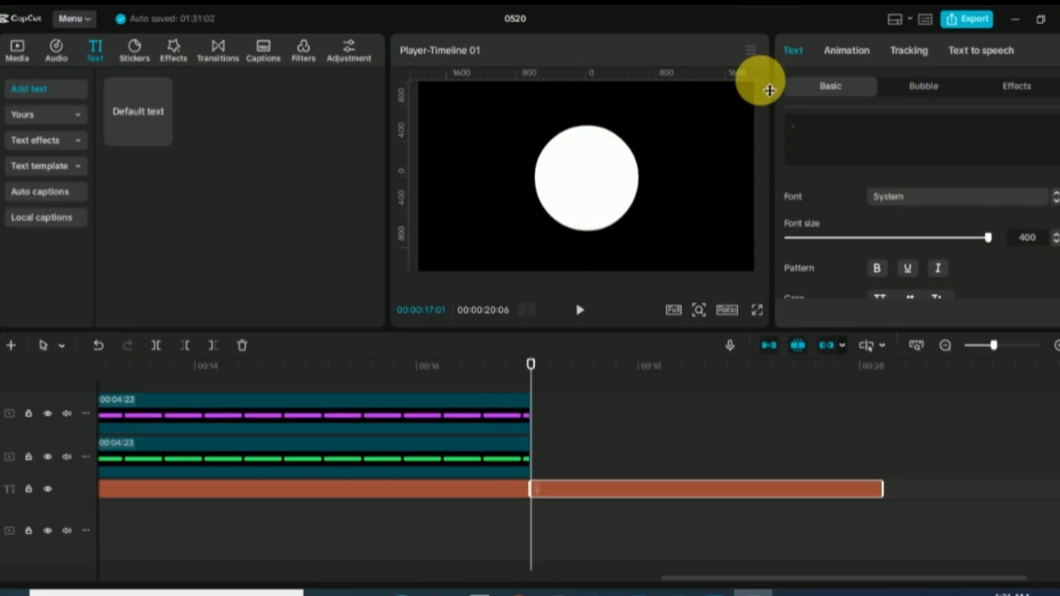
click(755, 49)
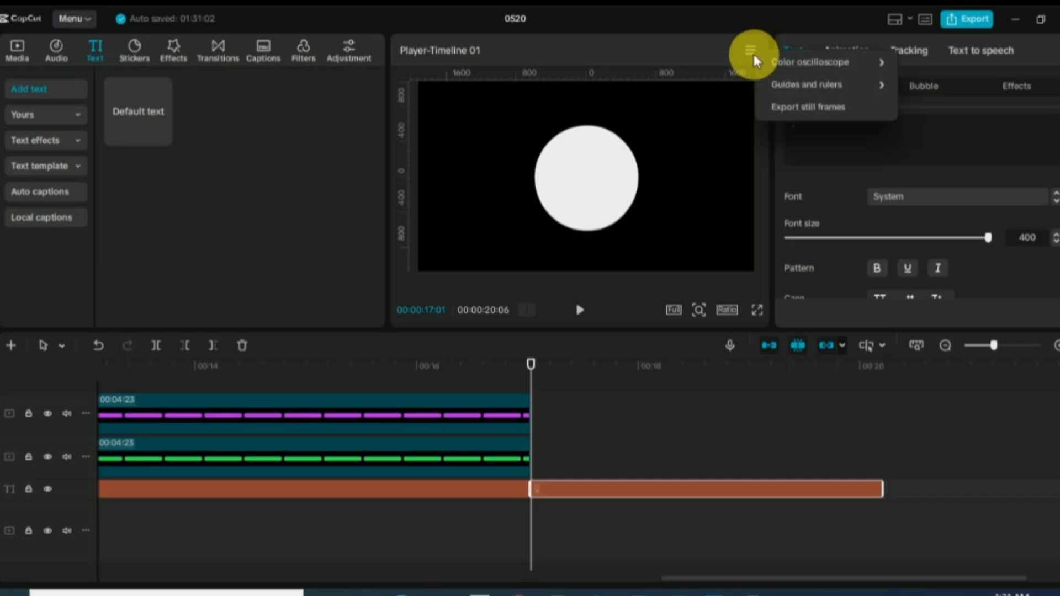
click(826, 85)
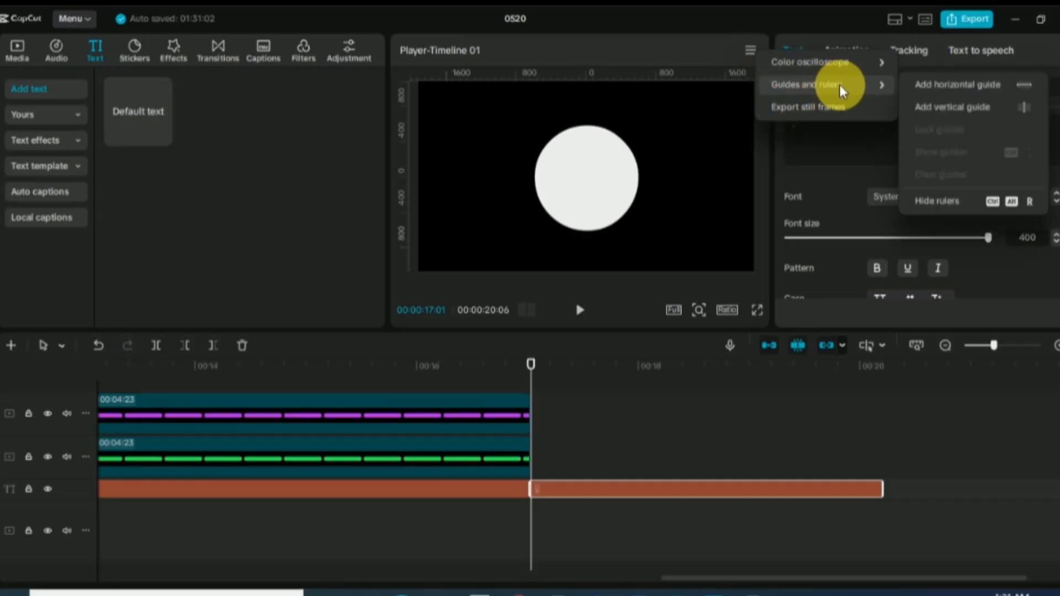
click(966, 83)
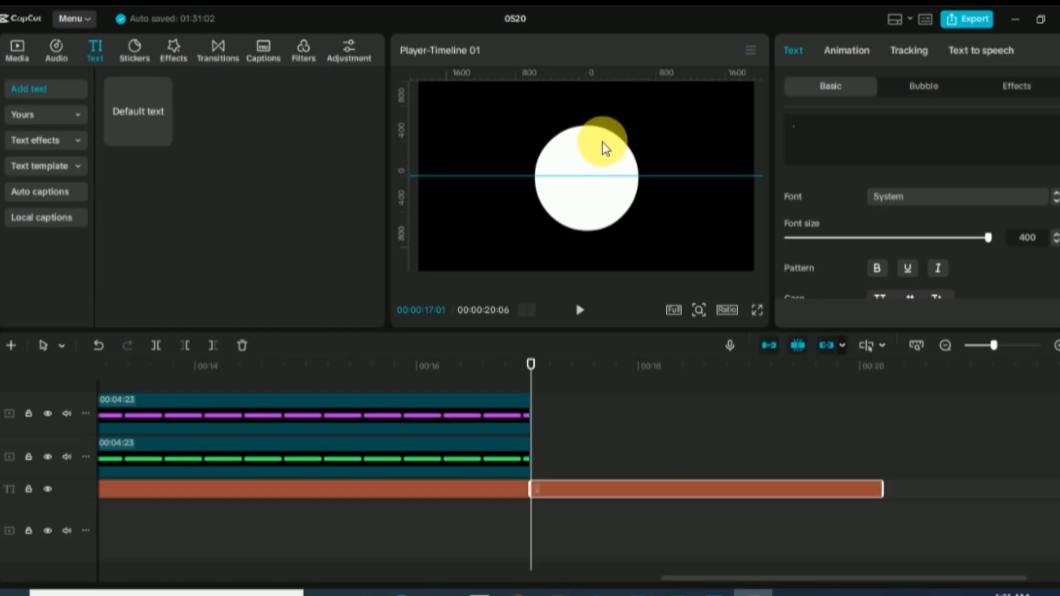
drag(608, 156, 602, 154)
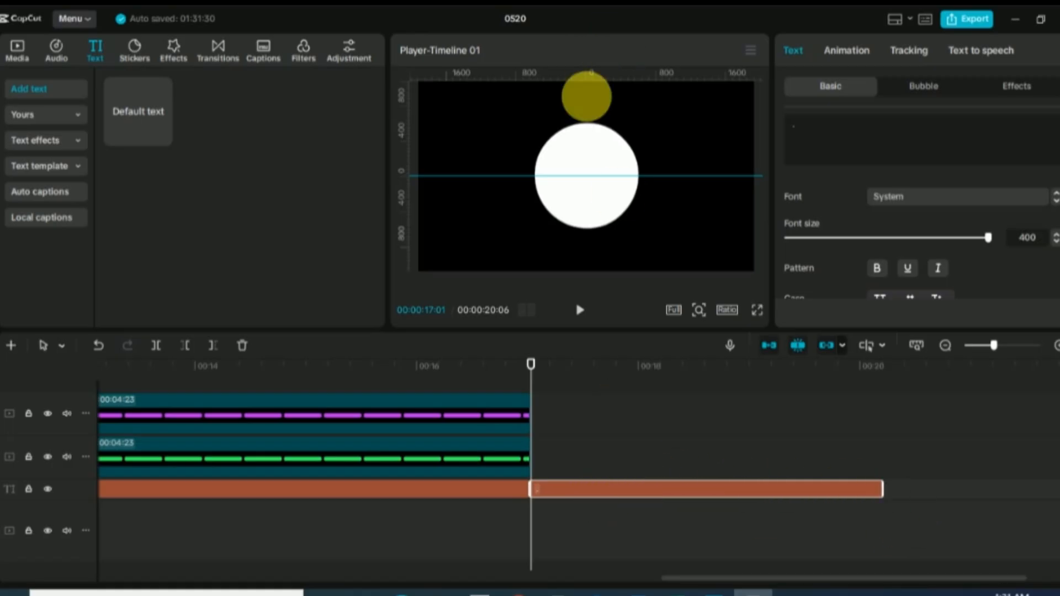
- Change the circle's text color to bright green, hex 06F413
scroll(911, 213, down, 4)
click(927, 217)
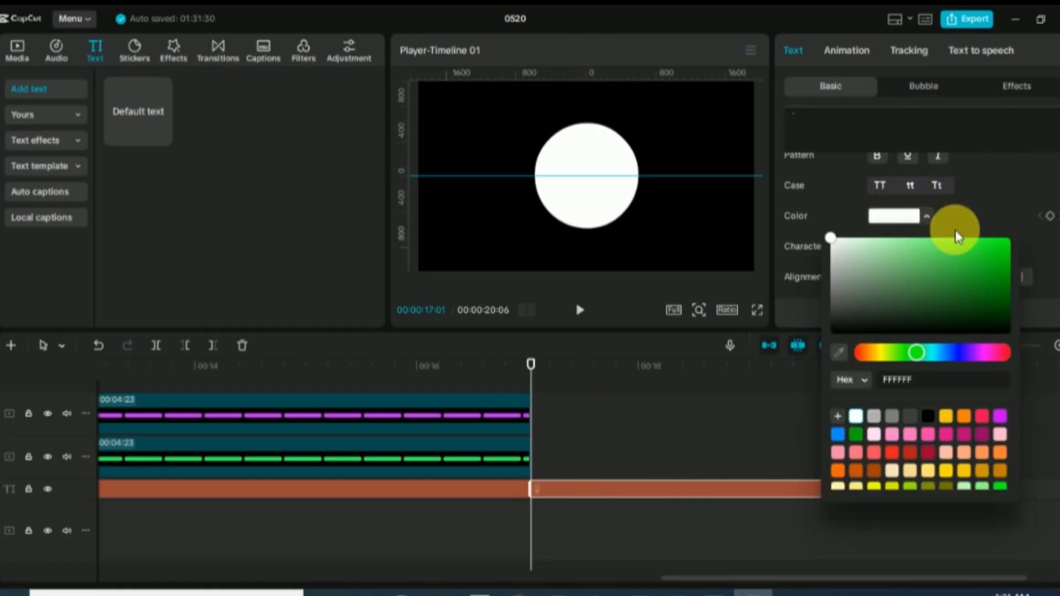
click(1006, 244)
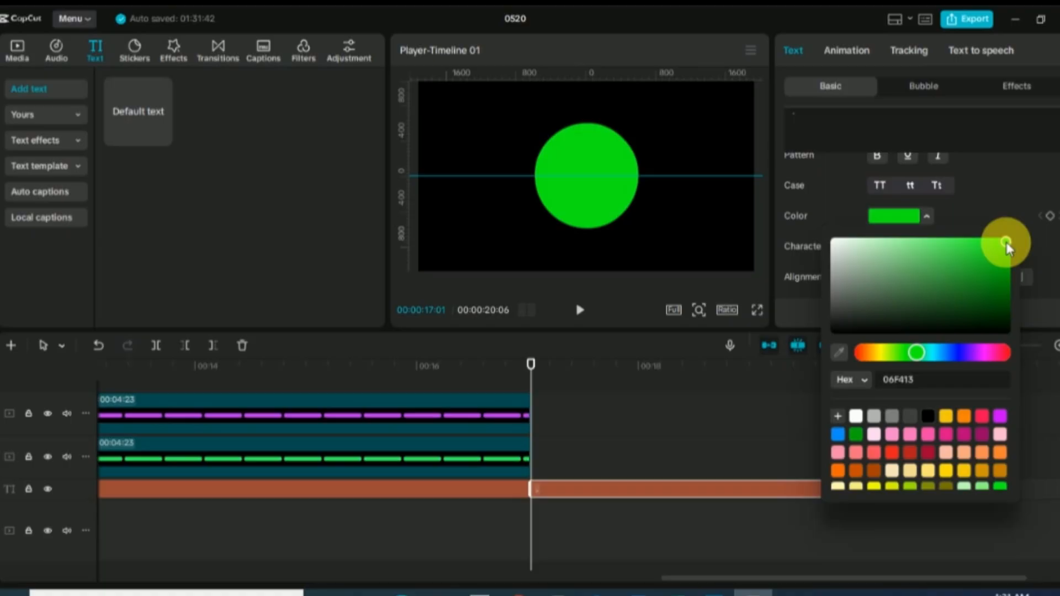
click(972, 228)
- Enable a stroke on the green circle, coloured near-white FDFBFB, with a thickness of 5
scroll(965, 248, down, 3)
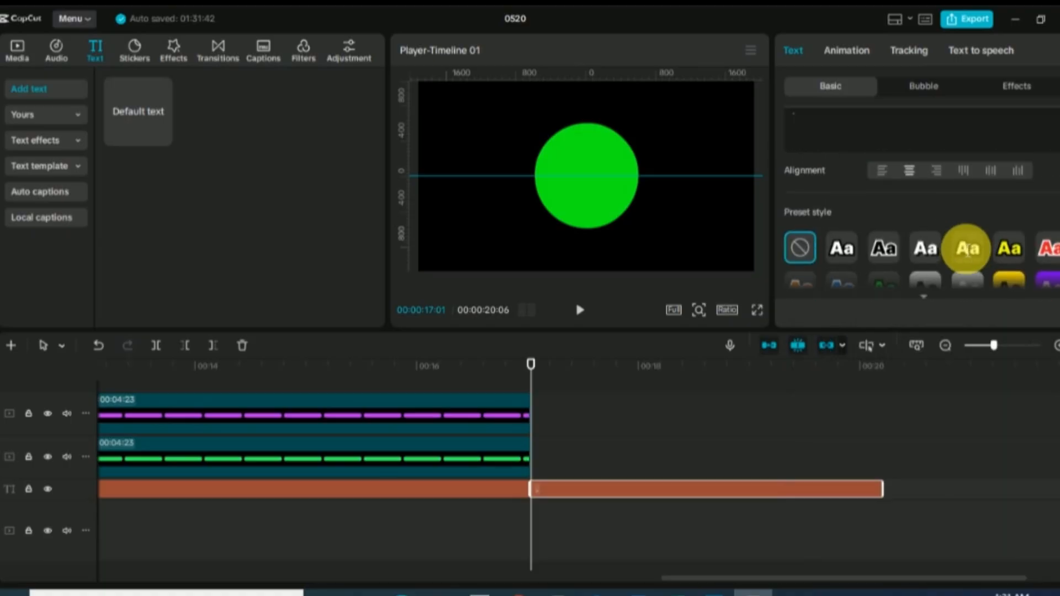
scroll(967, 248, down, 5)
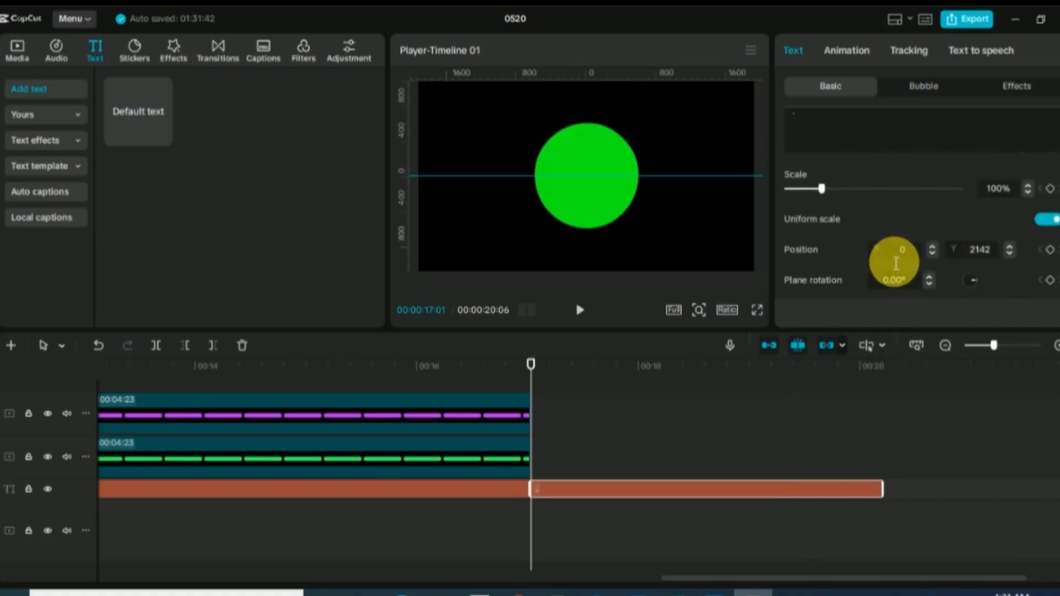
scroll(896, 264, down, 5)
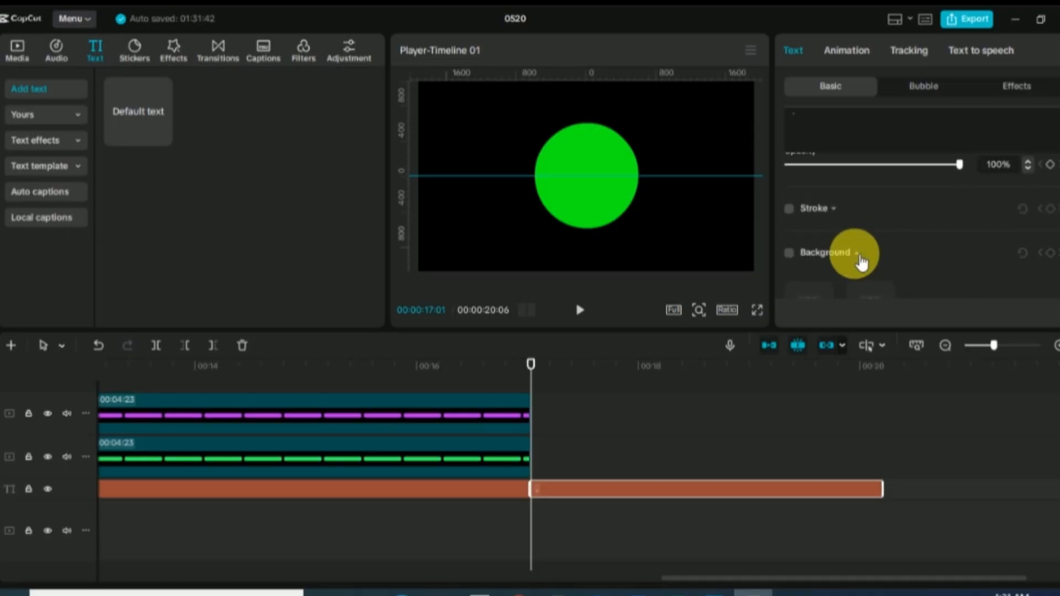
click(789, 209)
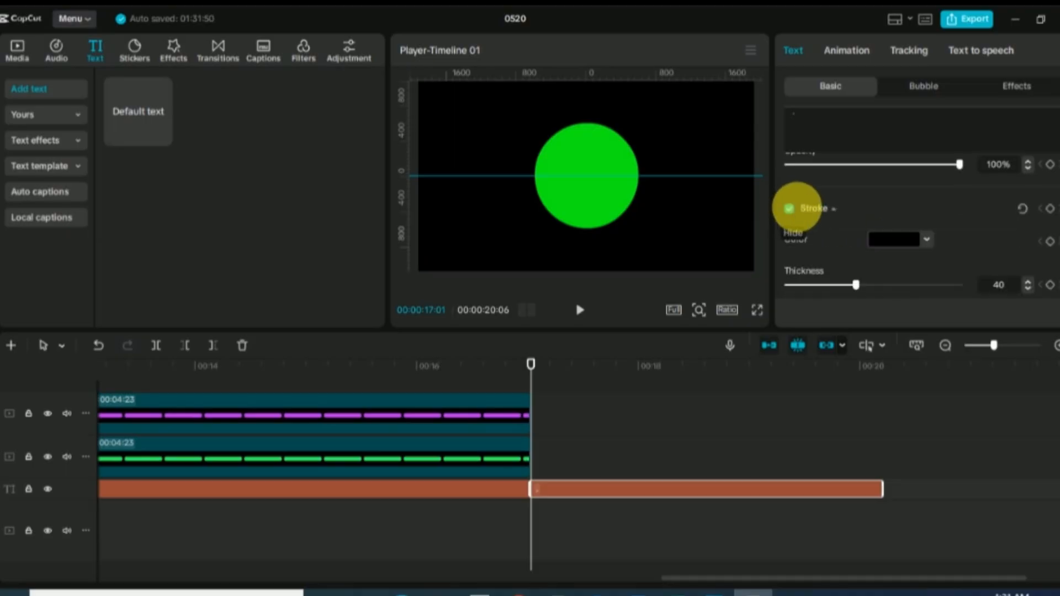
click(931, 239)
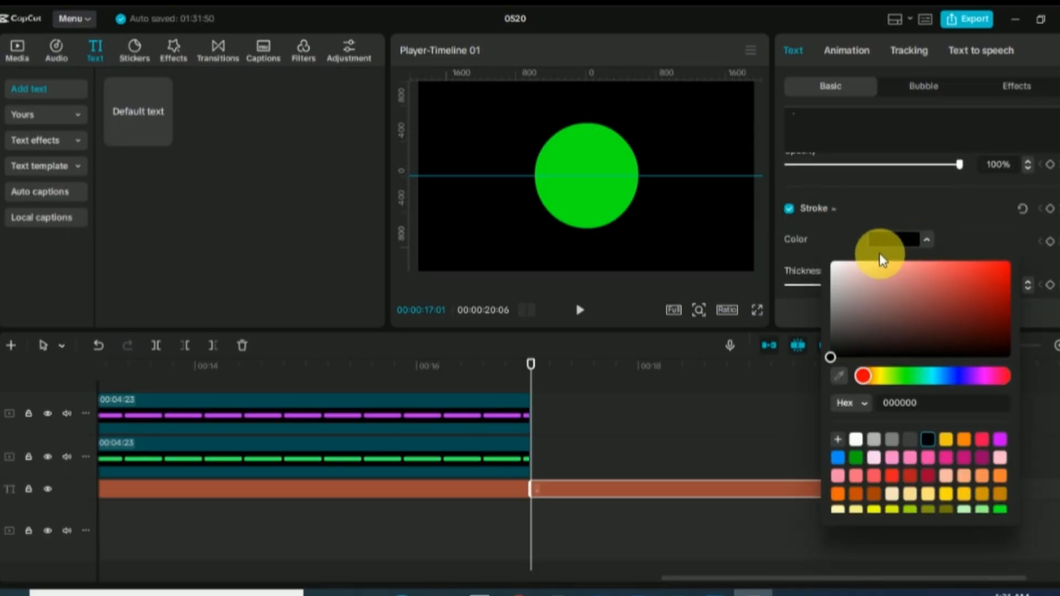
click(834, 265)
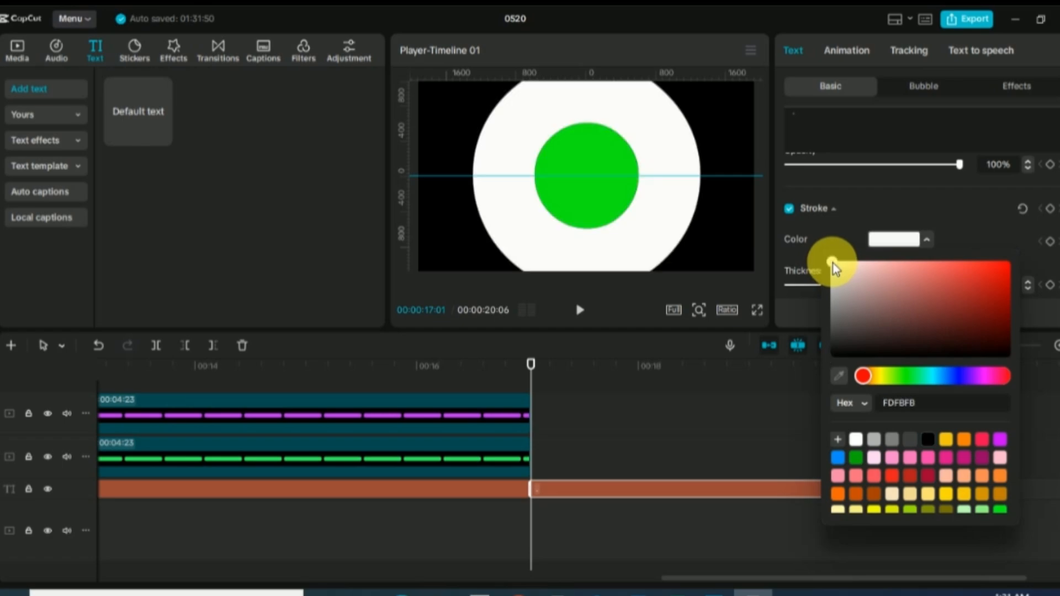
click(962, 218)
drag(857, 284, 797, 276)
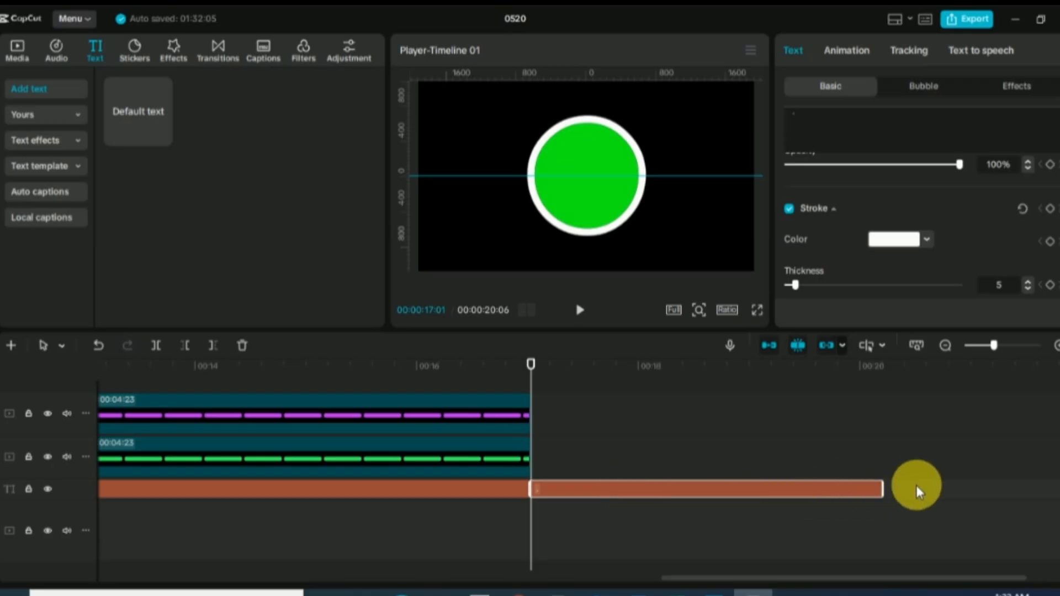
- Convert the circle's text clip into a compound clip and place it on the green bar's track, directly after that clip
right_click(705, 488)
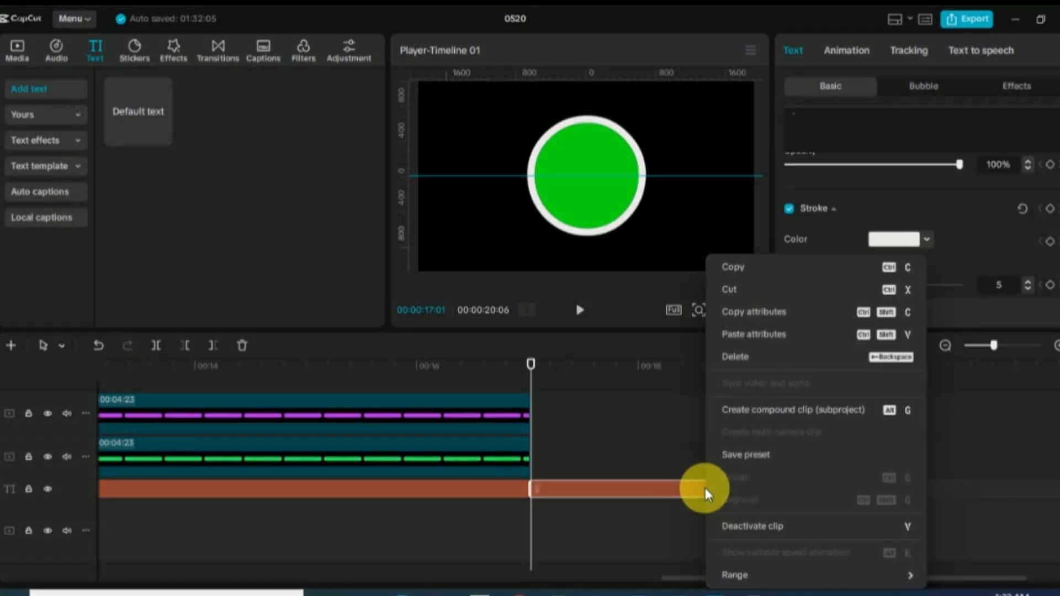
click(758, 410)
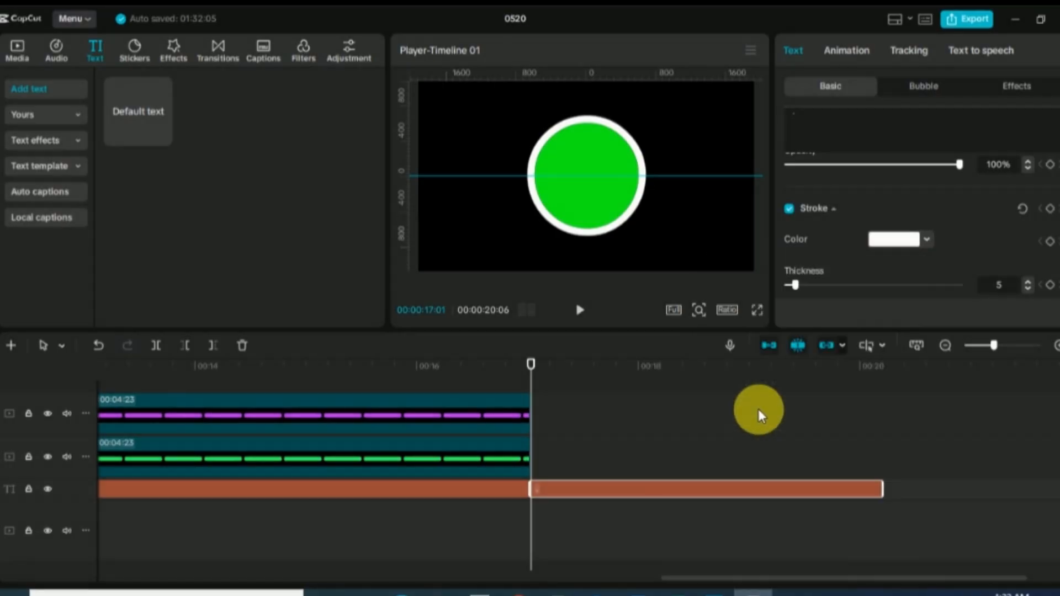
drag(734, 474, 733, 432)
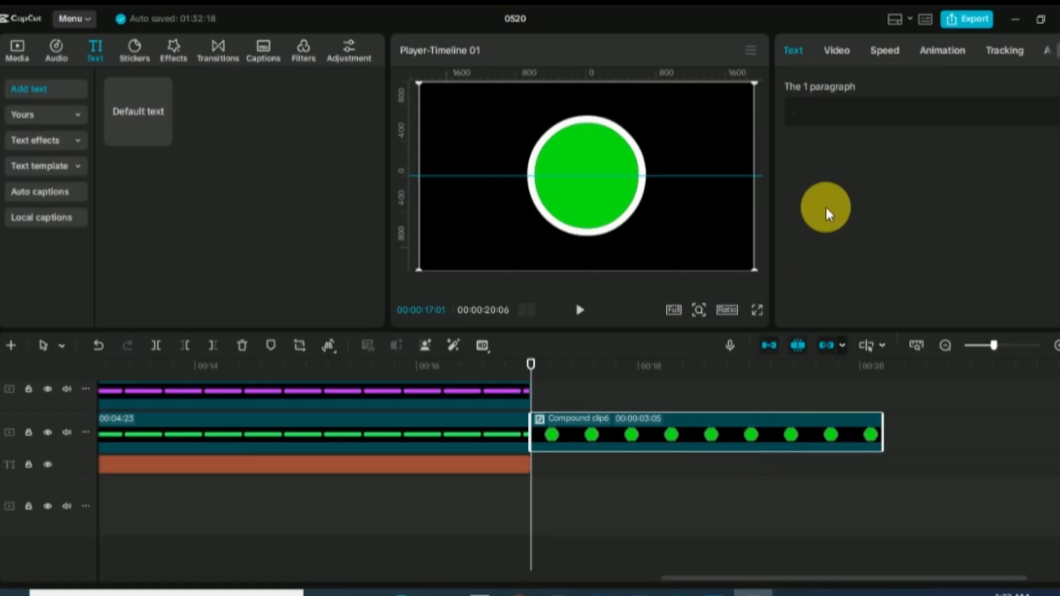
- Apply a chroma key to the circle's compound clip, pick its green fill as the key color, and set Intensity to 50
click(843, 52)
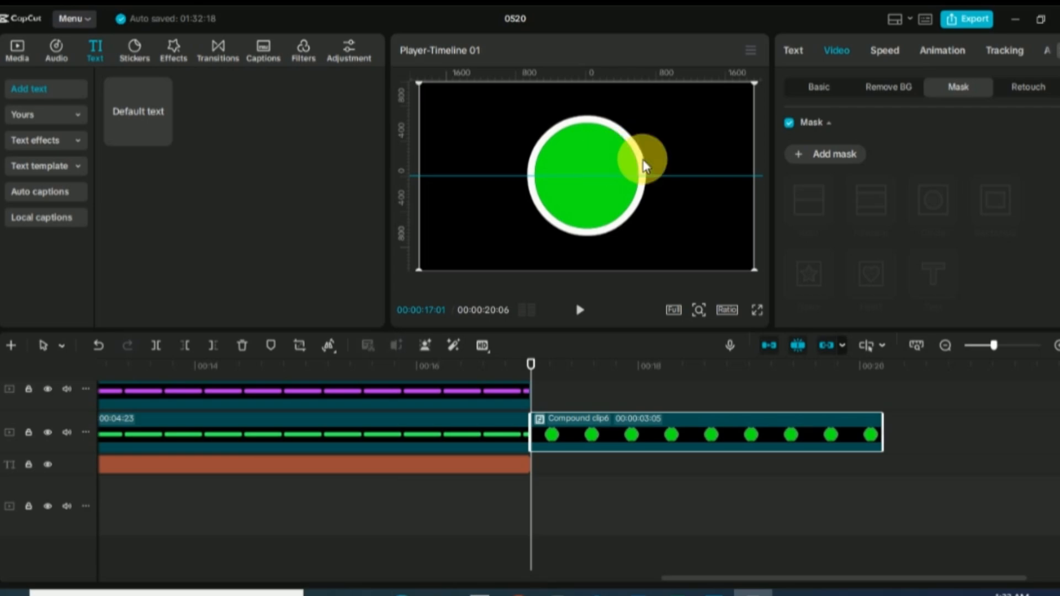
click(882, 88)
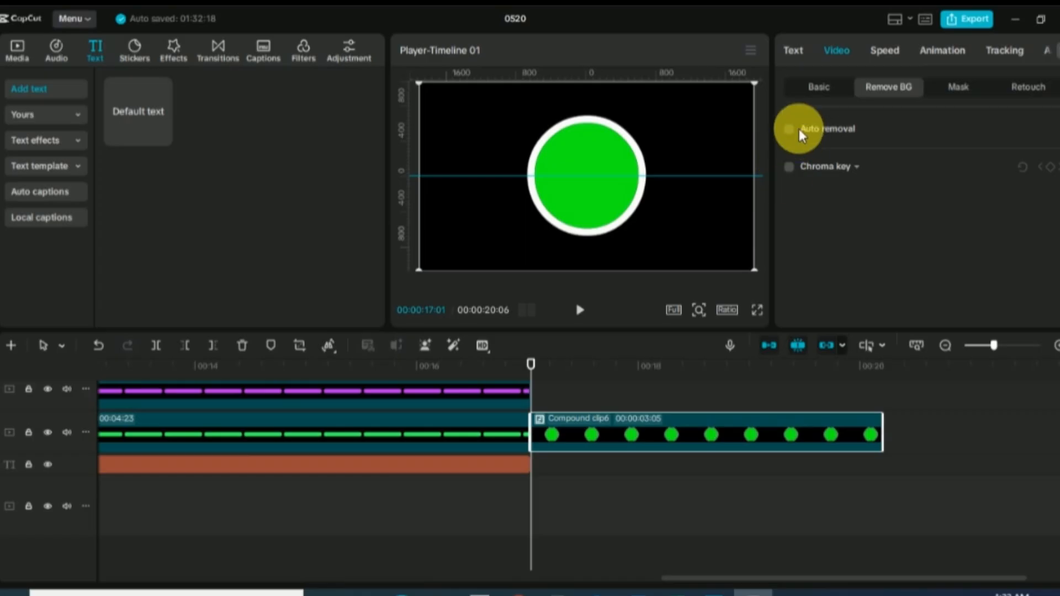
click(791, 167)
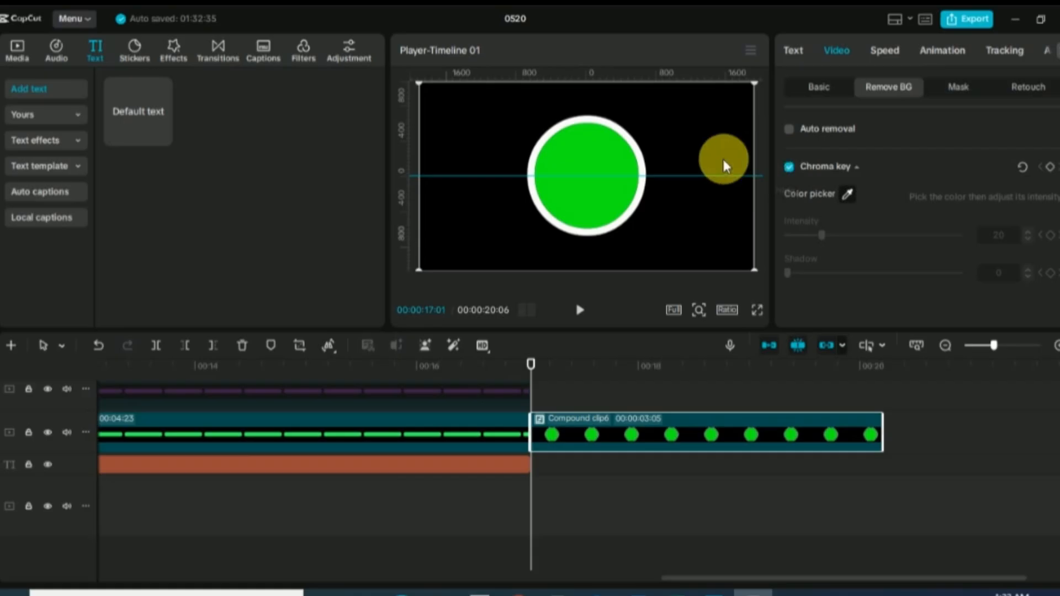
click(600, 170)
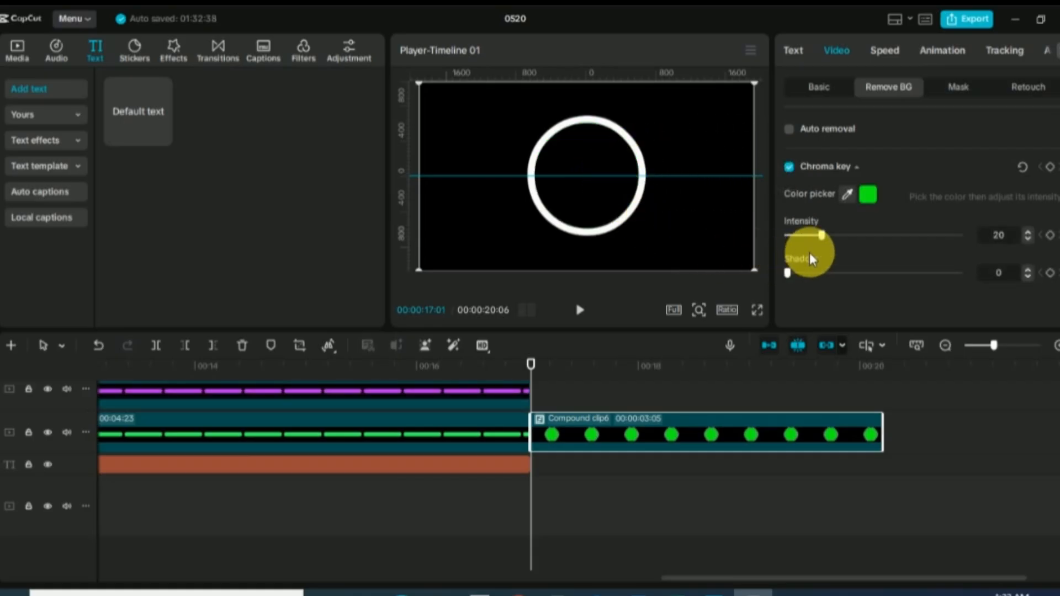
drag(821, 235, 873, 244)
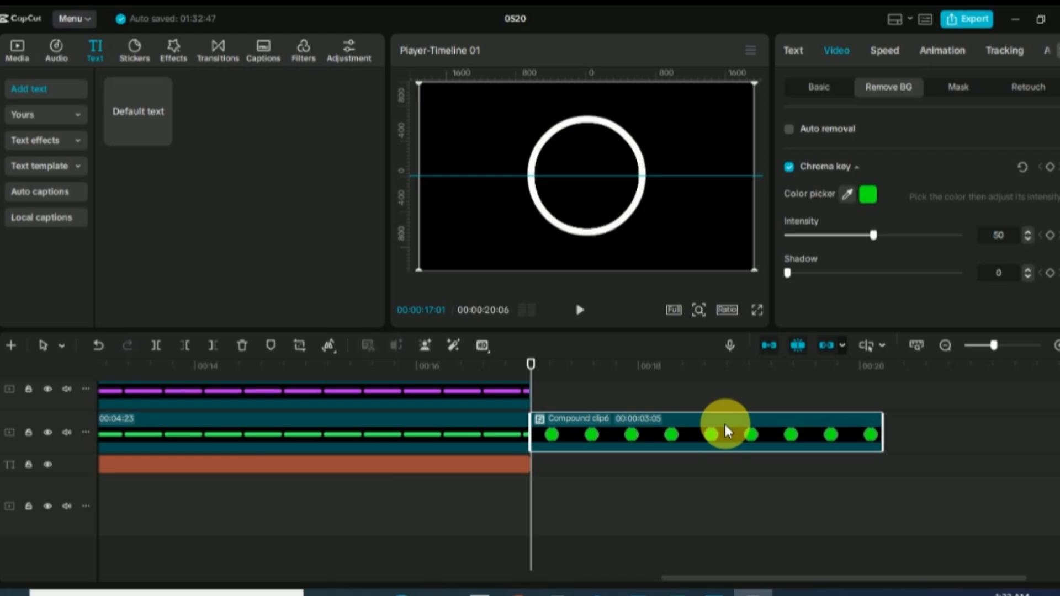
- Duplicate the circle's compound clip onto the purple bar's track, directly above the original
drag(720, 406, 723, 379)
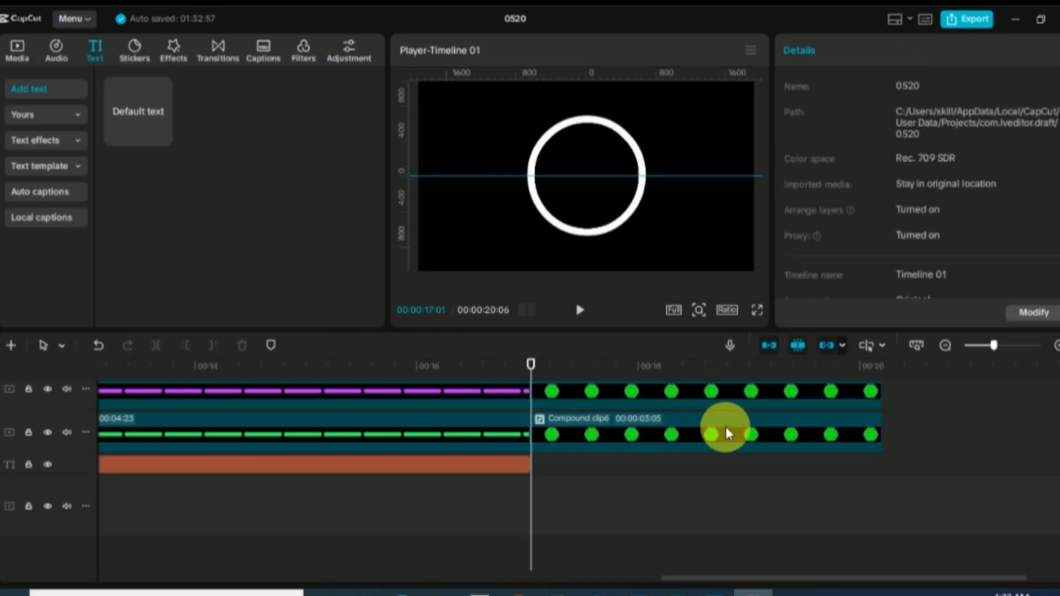
scroll(723, 459, up, 2)
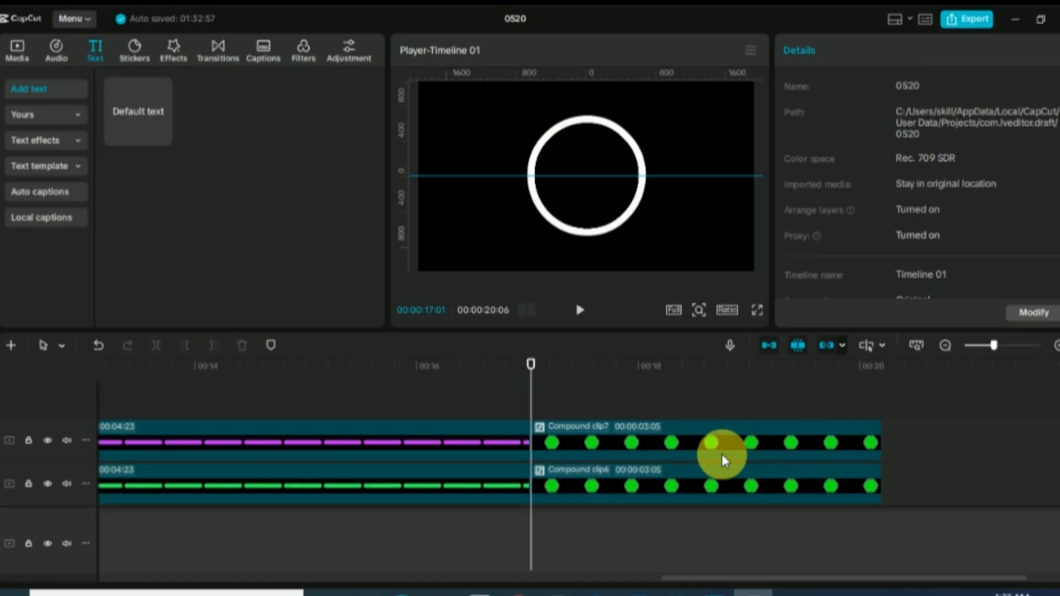
- Disable the lower circle compound clip so that only its duplicate above is displayed
click(725, 445)
click(723, 480)
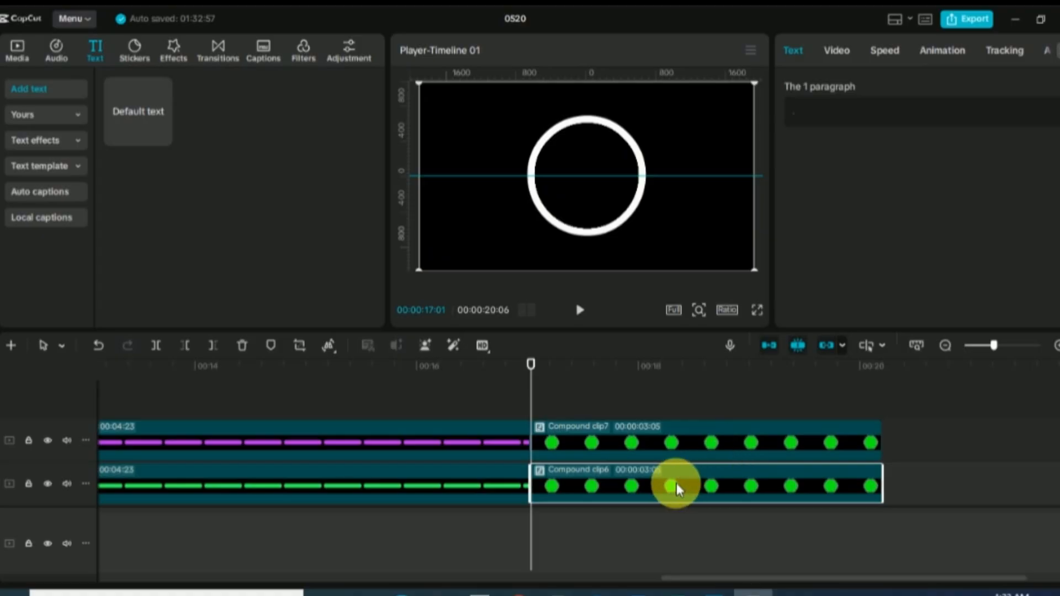
key(v)
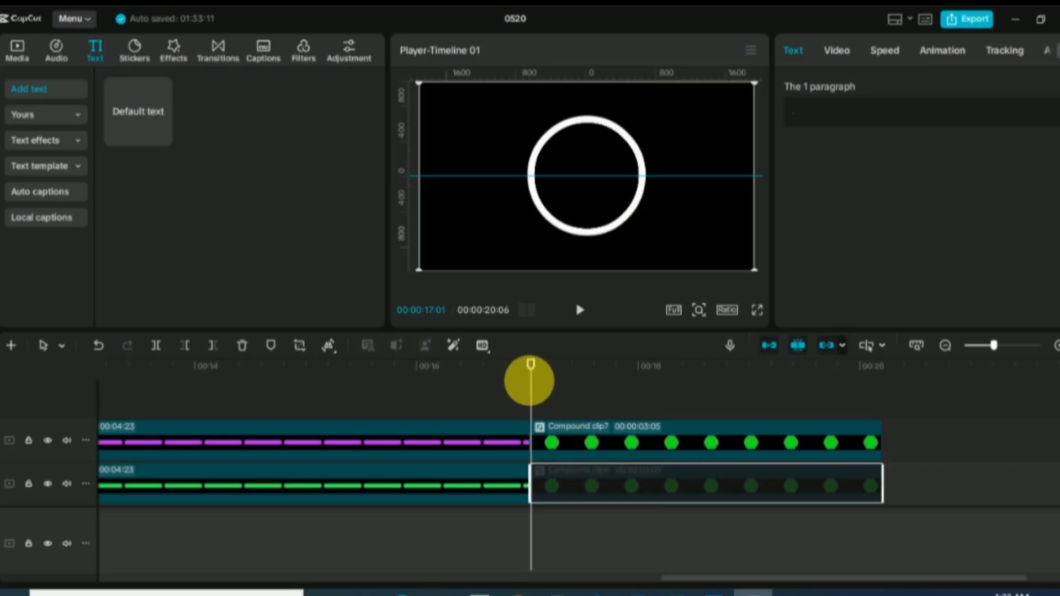
- Add a Split mask to the upper circle clip and rotate it to 90° so only the ring's right half shows
drag(529, 376, 557, 387)
click(577, 430)
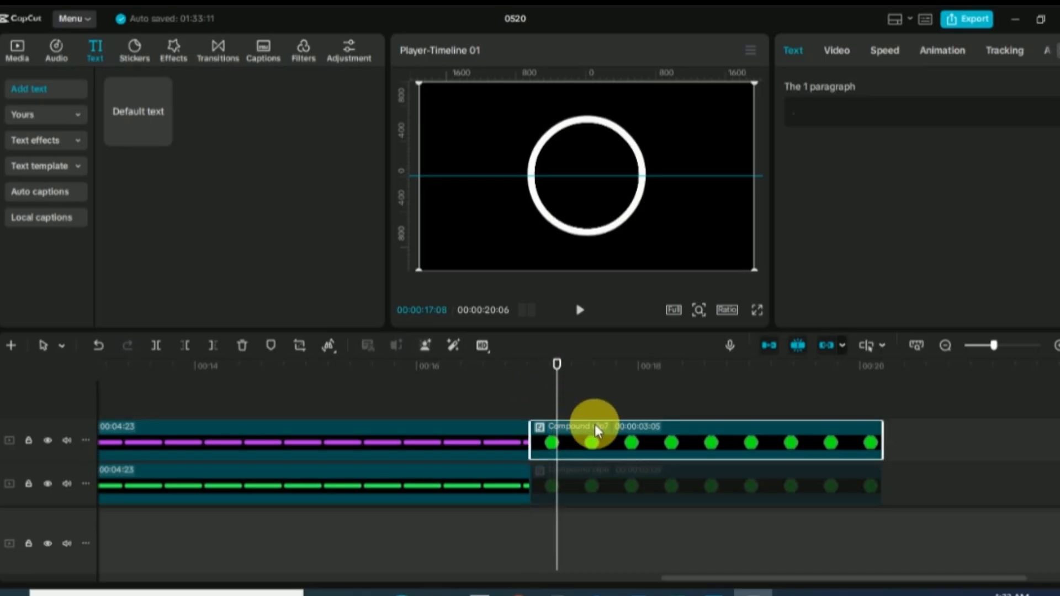
click(838, 51)
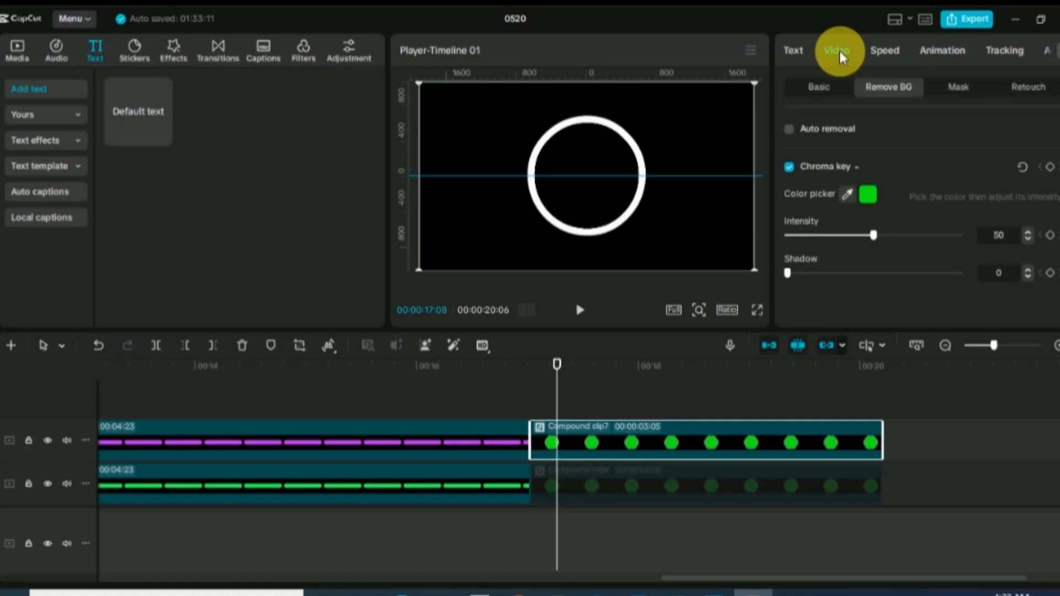
click(960, 91)
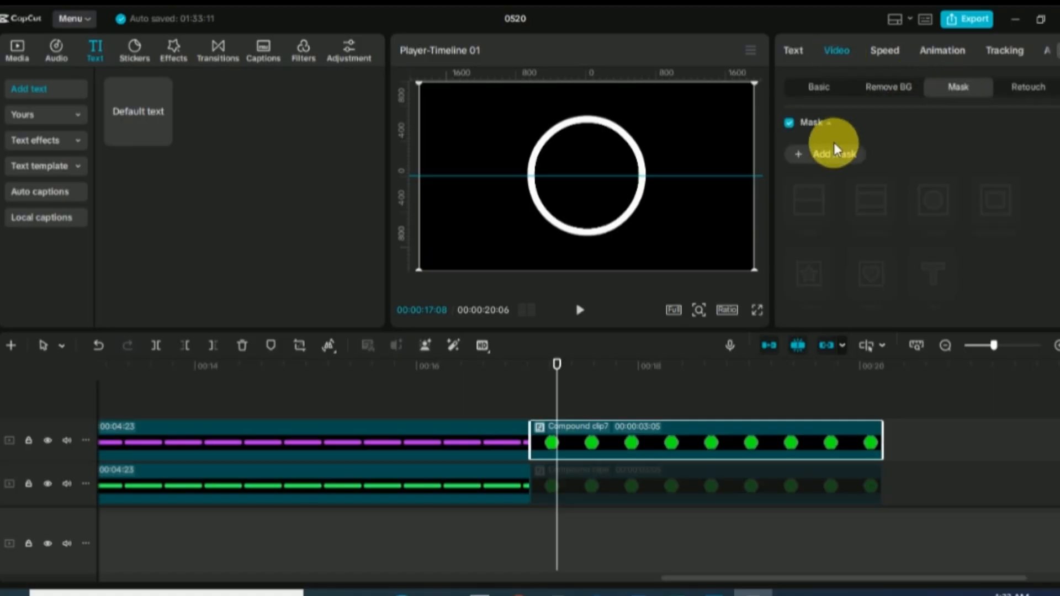
click(803, 160)
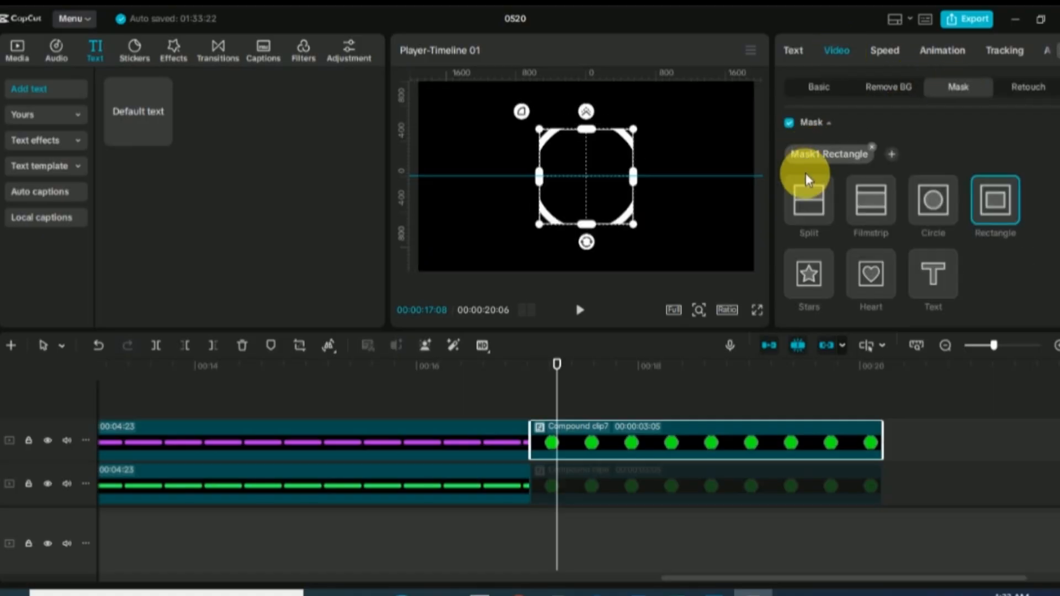
click(811, 204)
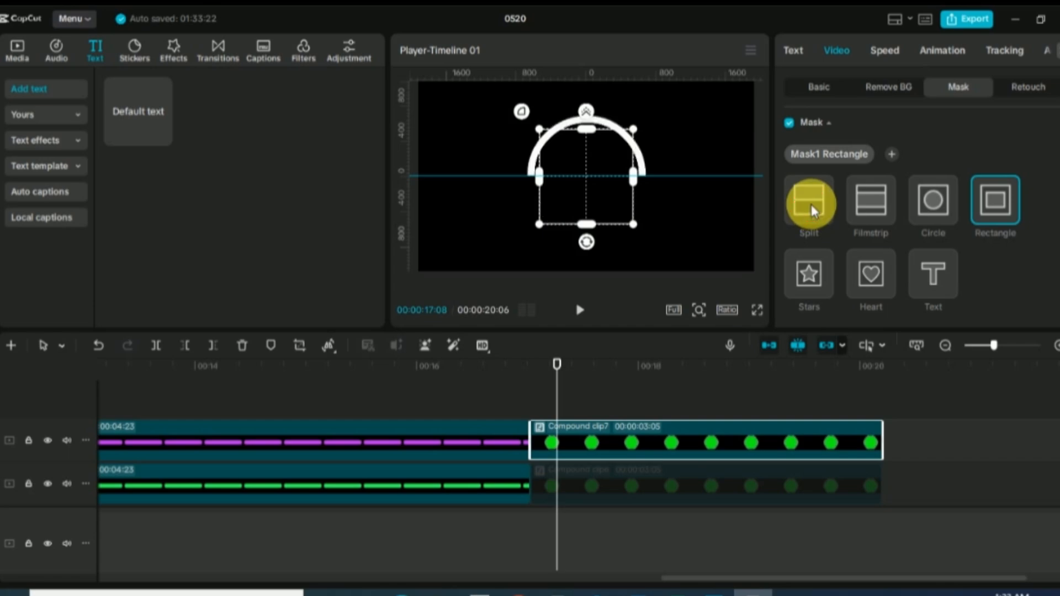
drag(598, 188, 567, 179)
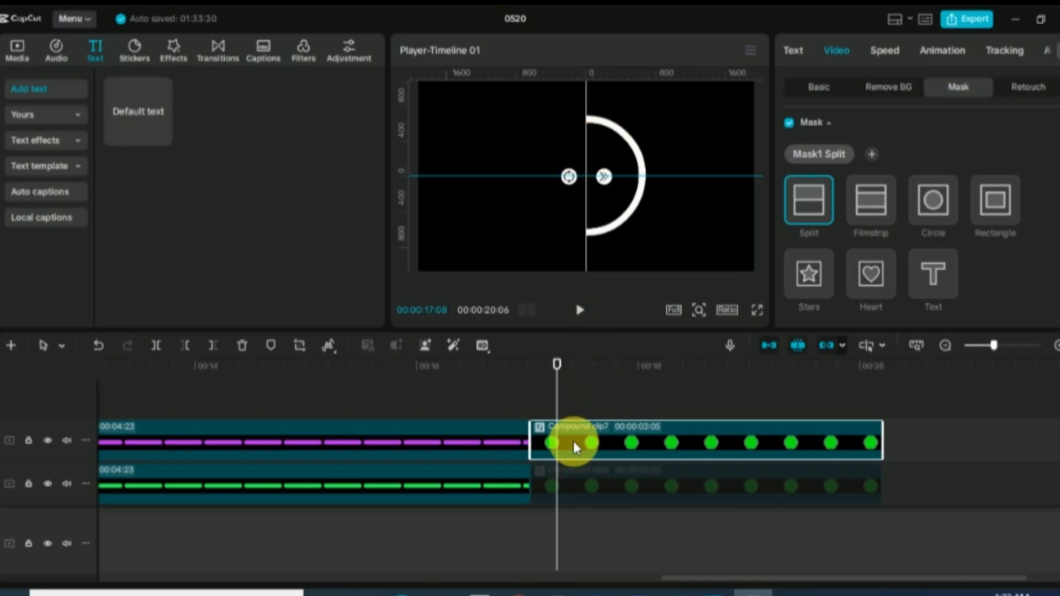
- Disable the upper circle clip and re-enable the lower one
key(v)
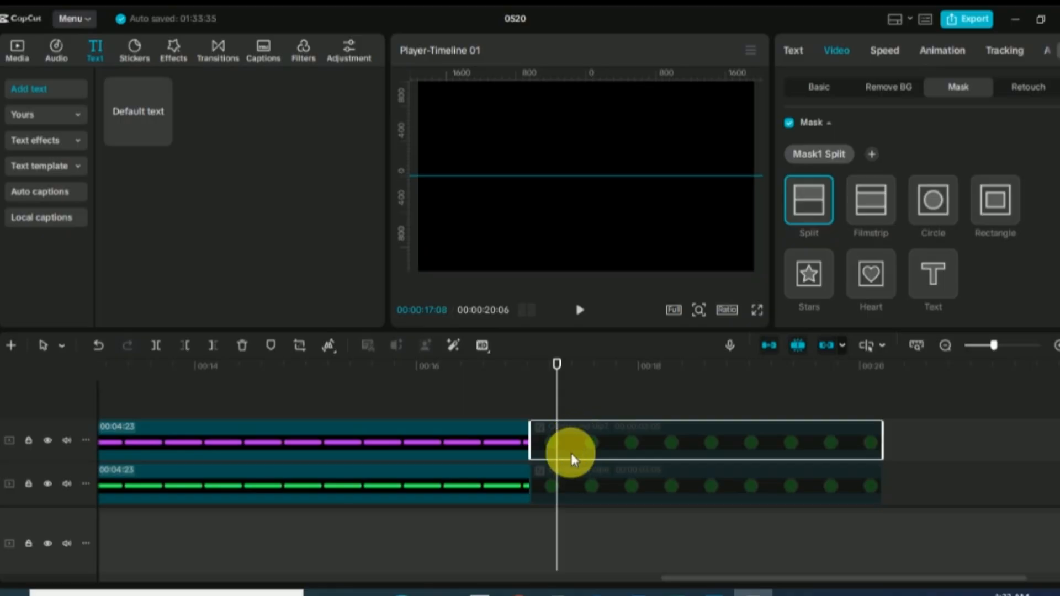
click(577, 480)
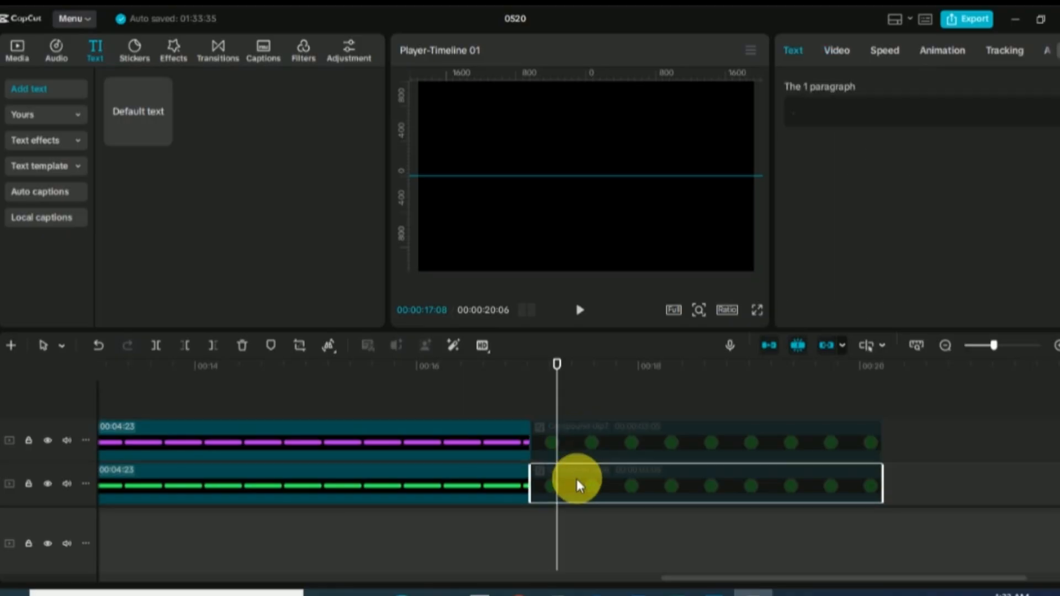
key(v)
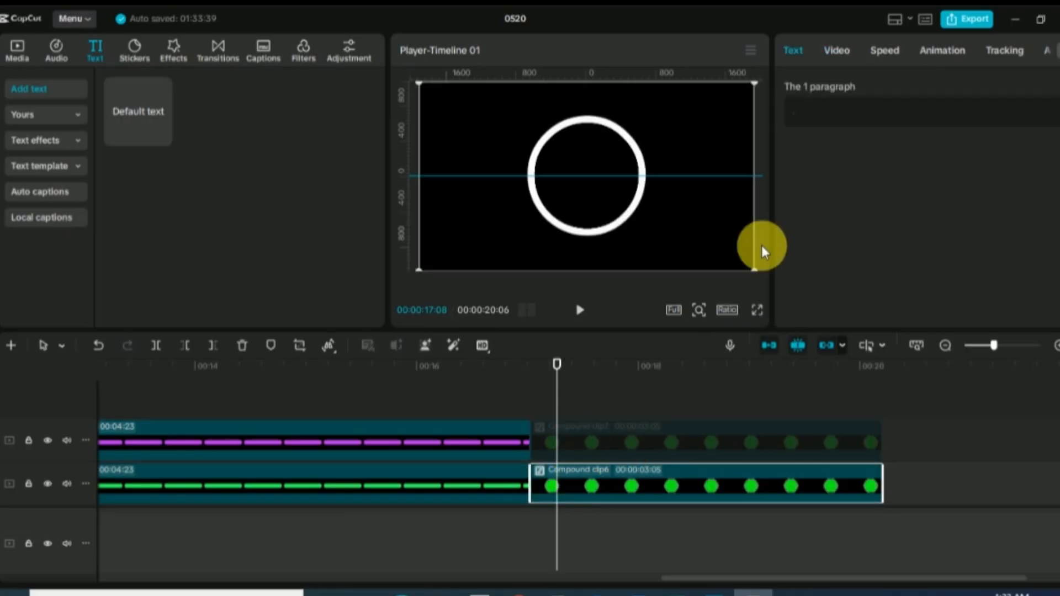
- Add a Split mask to the lower circle clip and rotate it until only the ring's left half shows
click(837, 50)
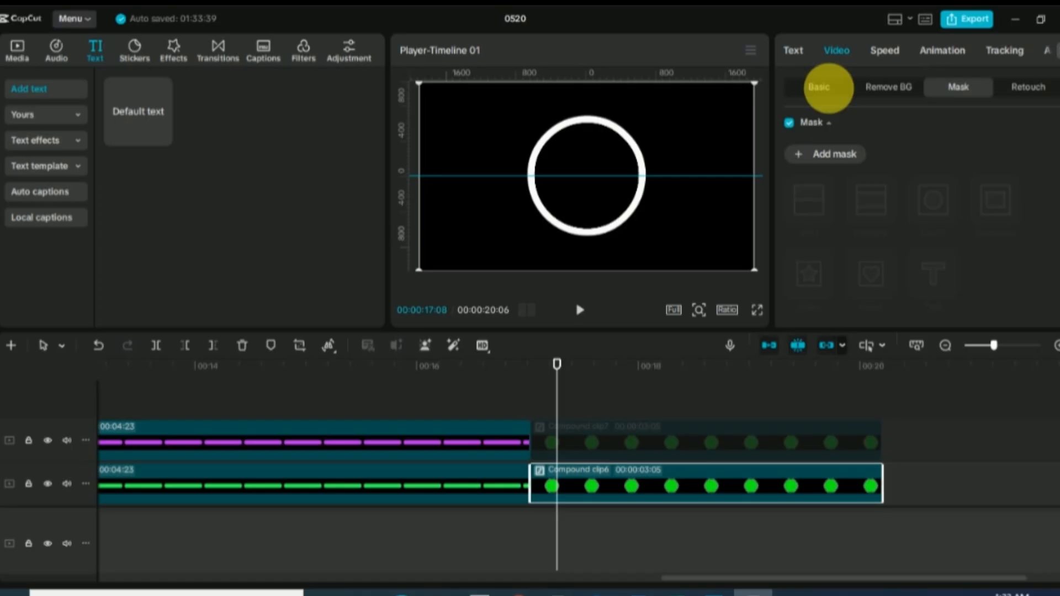
click(800, 147)
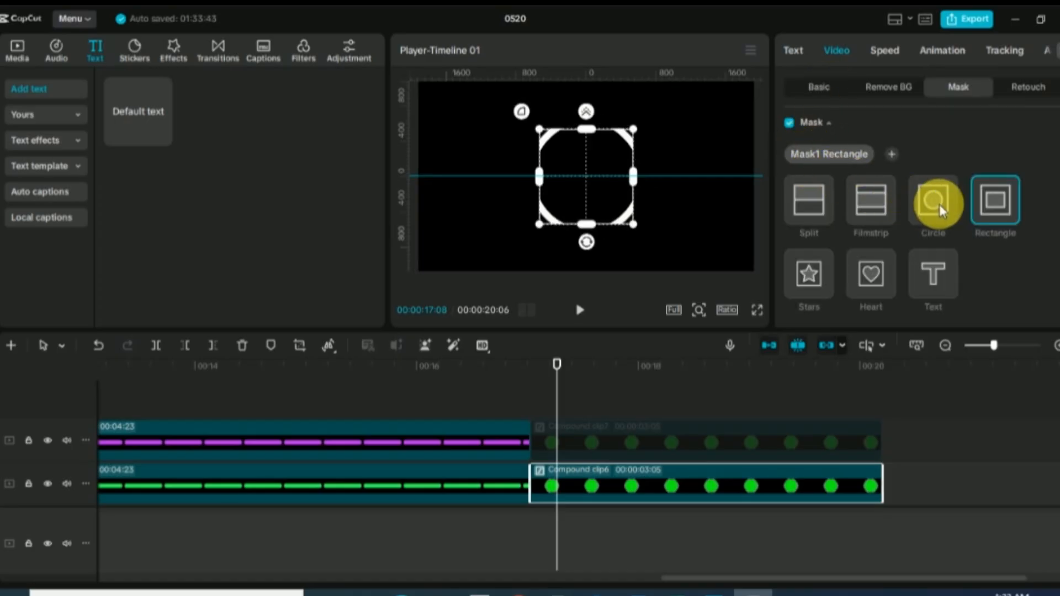
click(813, 204)
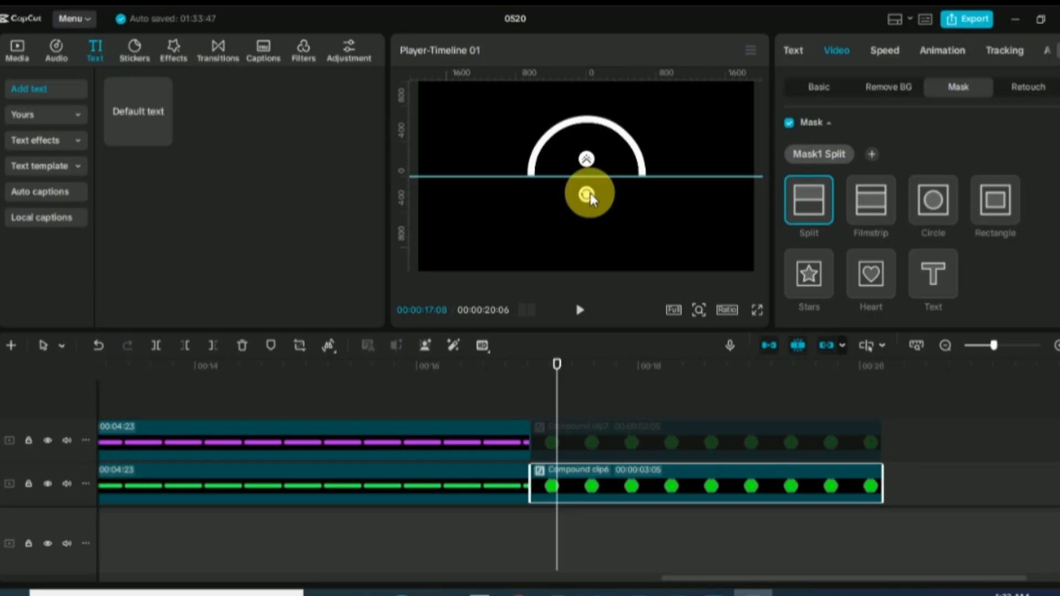
drag(590, 197, 653, 170)
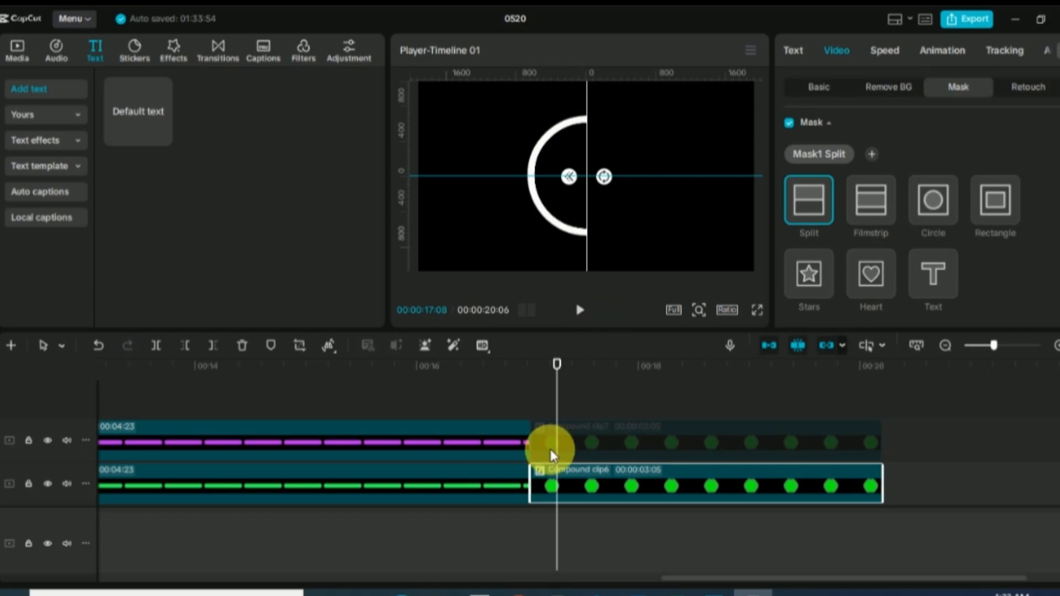
- Re-enable the upper circle clip and play the circle section from 00:00:17:01
click(587, 442)
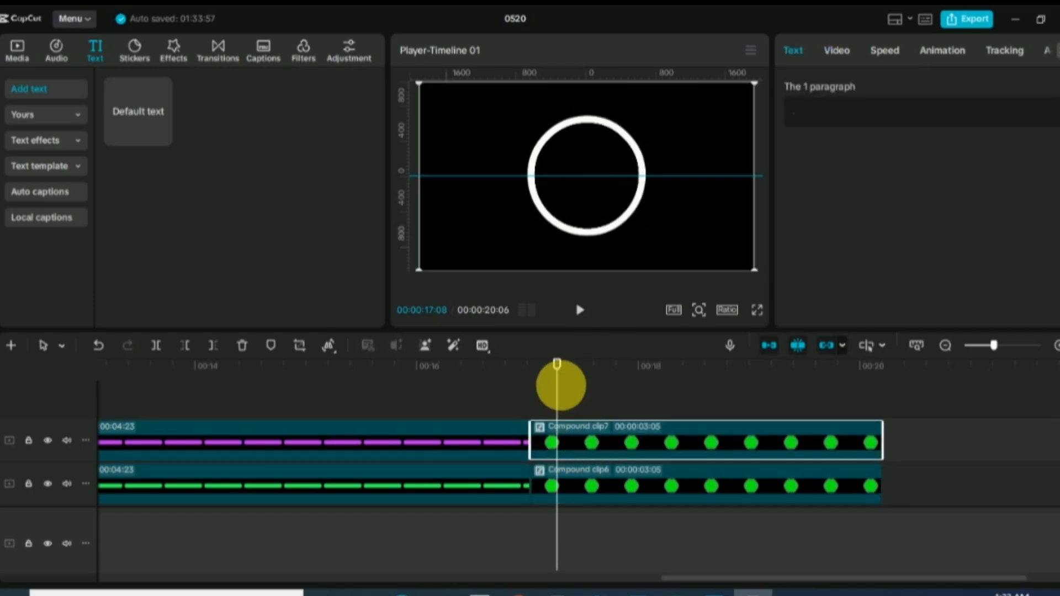
click(529, 404)
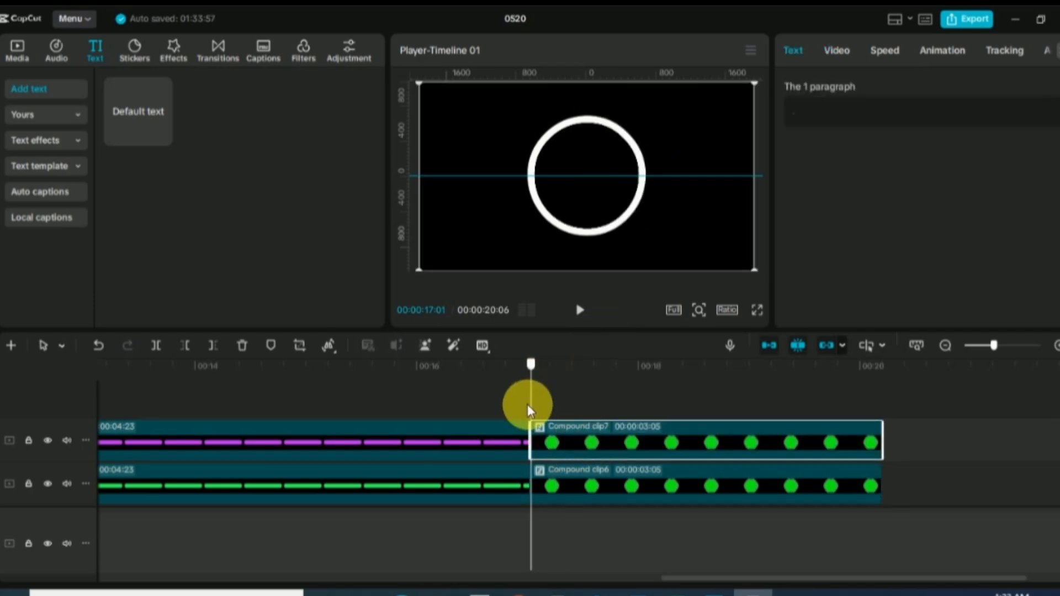
click(579, 310)
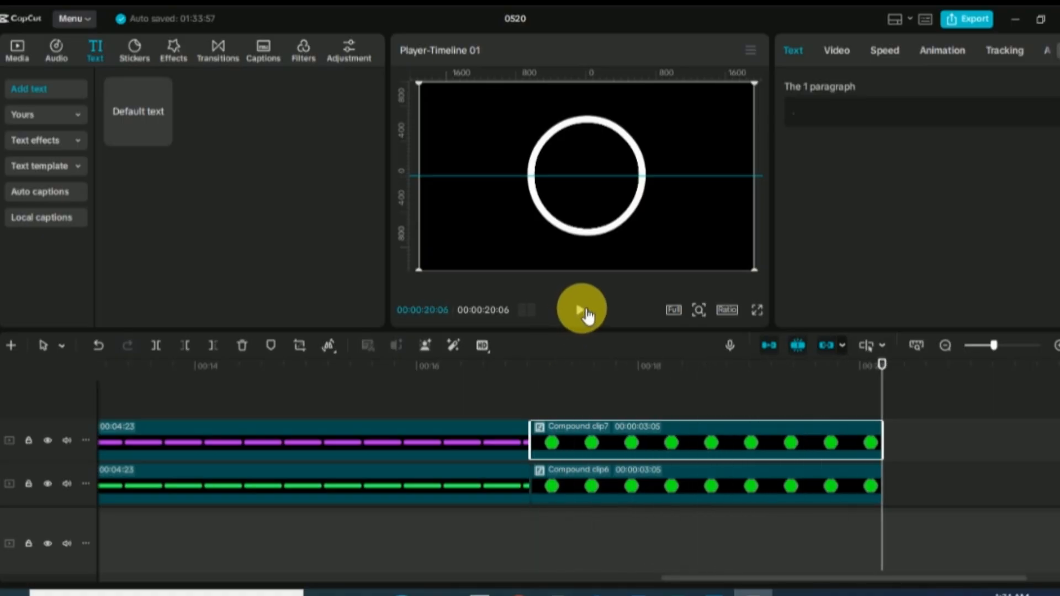
- Add a keyframe for all mask settings of the upper circle clip at its start, 00:00:17:01
drag(881, 385, 522, 430)
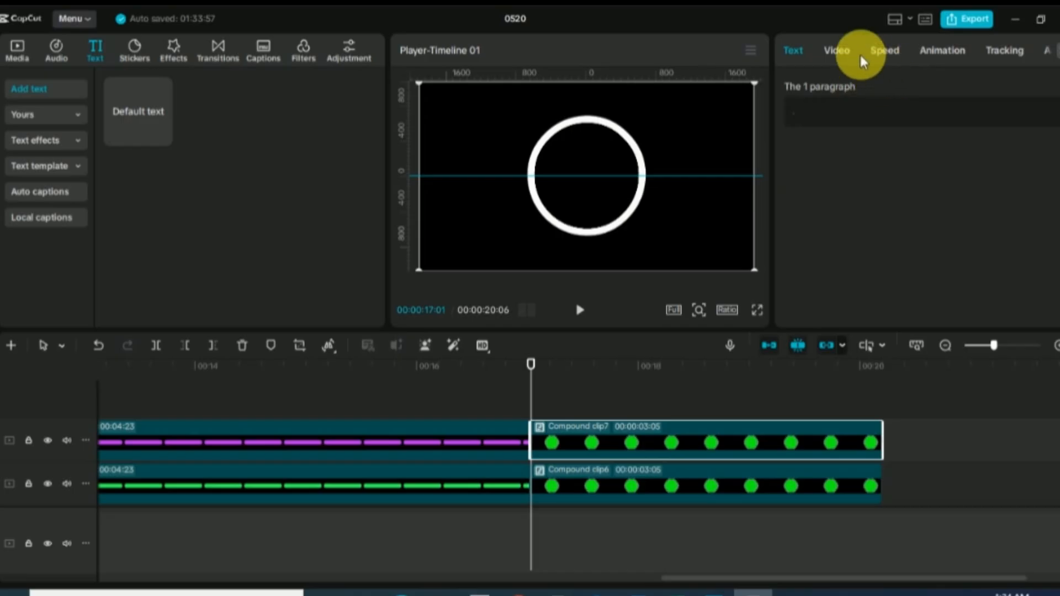
click(845, 50)
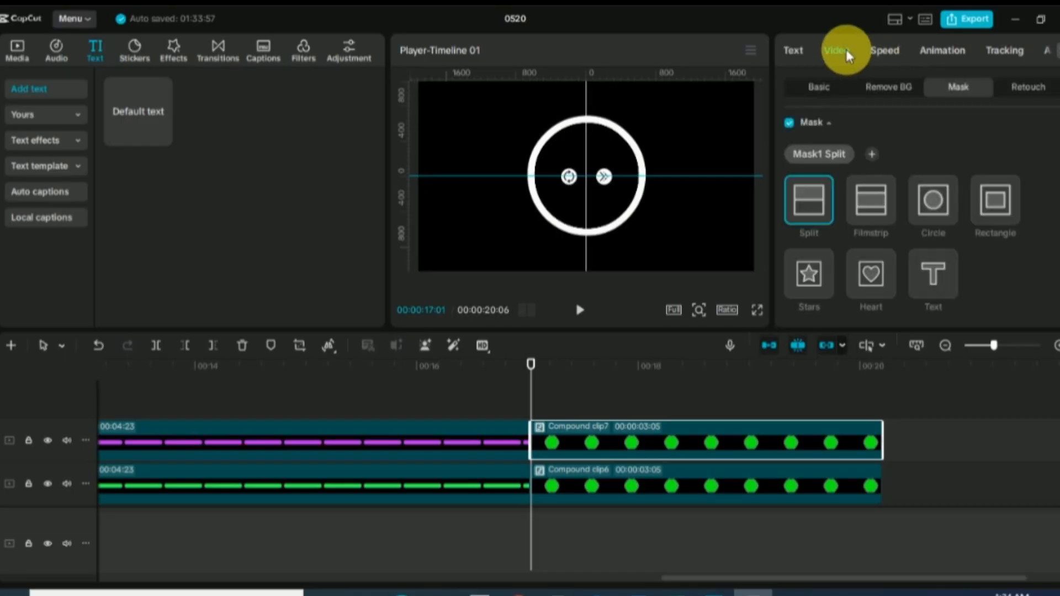
click(832, 88)
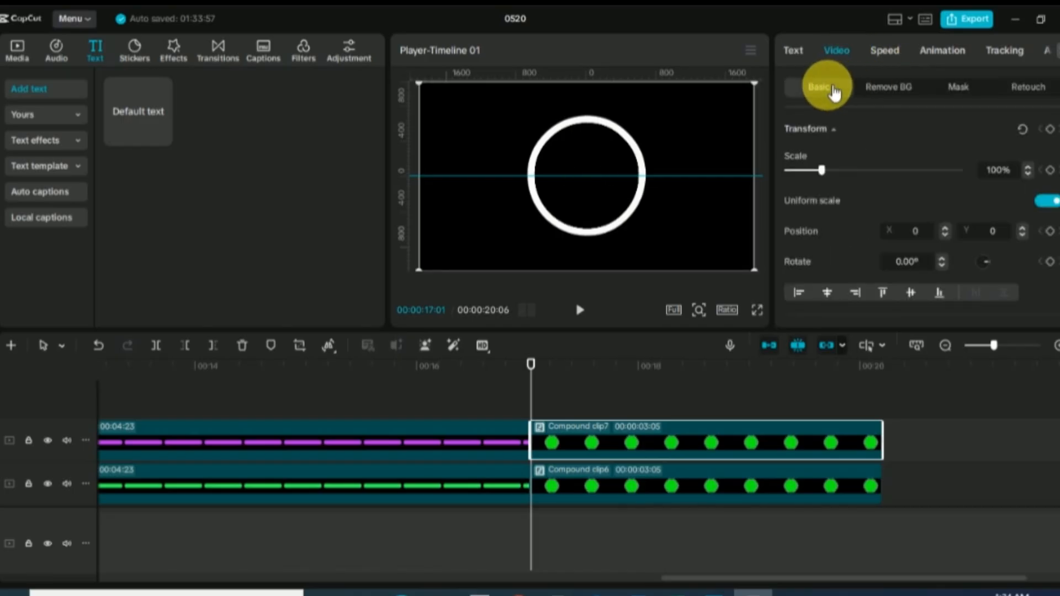
click(971, 91)
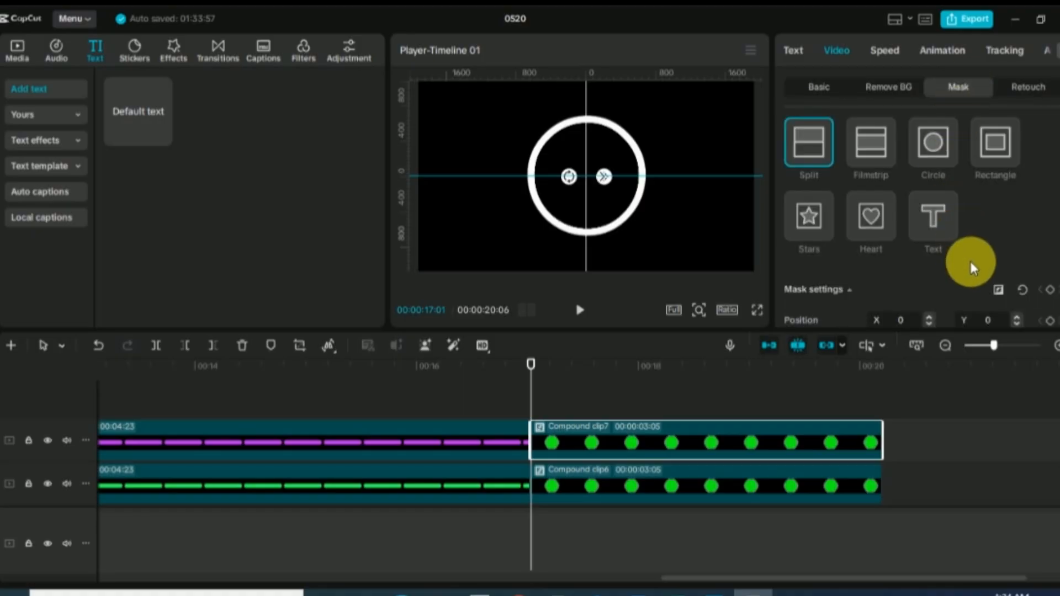
scroll(970, 261, down, 2)
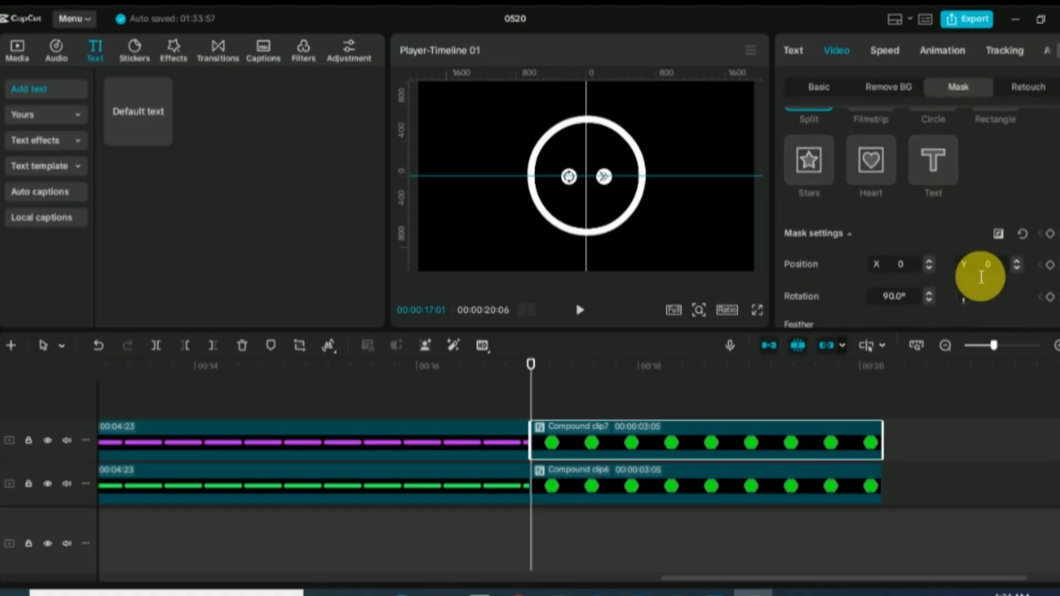
click(1051, 232)
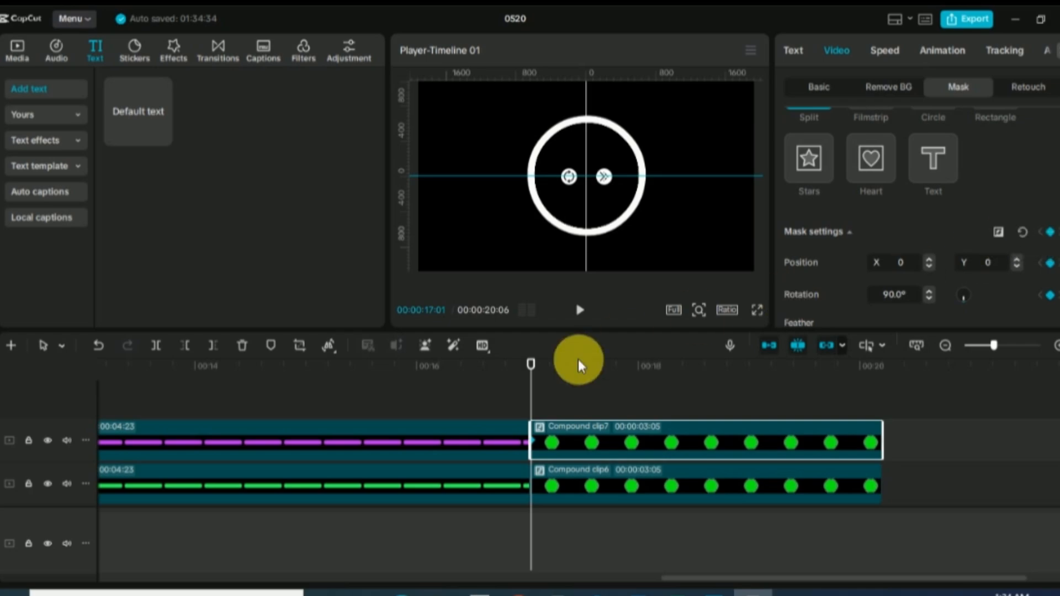
- At the upper circle clip's end, 00:00:20:06, set the mask rotation to 450°
drag(534, 363, 890, 422)
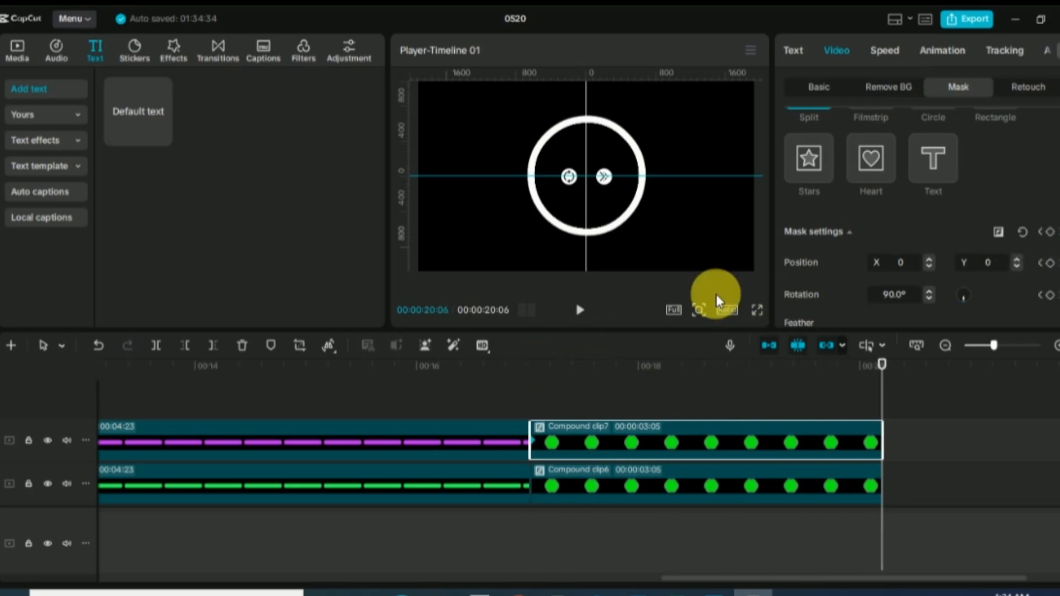
scroll(880, 279, down, 2)
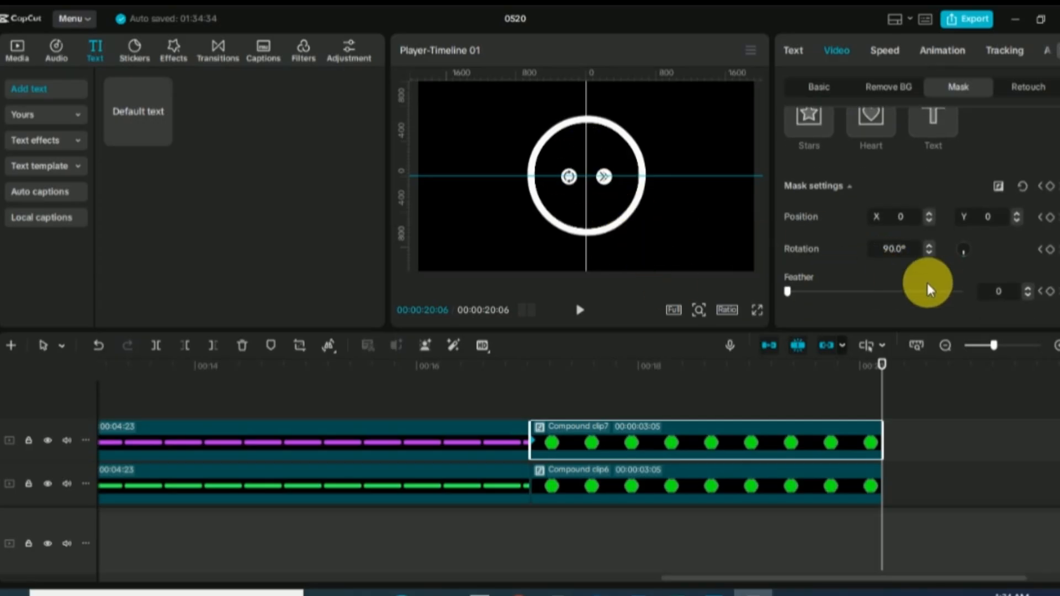
double_click(889, 257)
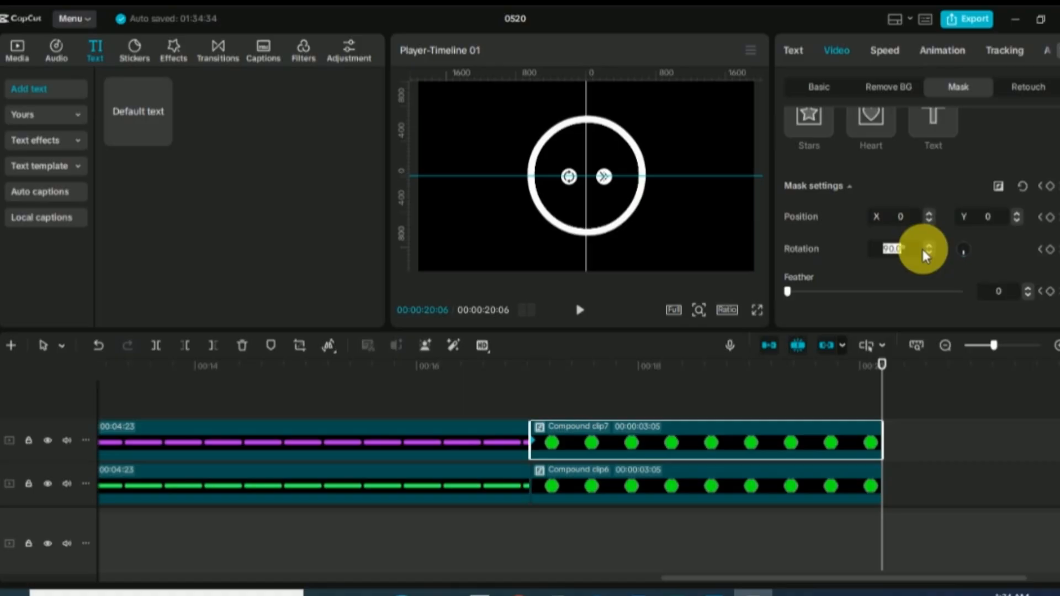
text(4)
text(0)
text(0)
key(BackSpace)
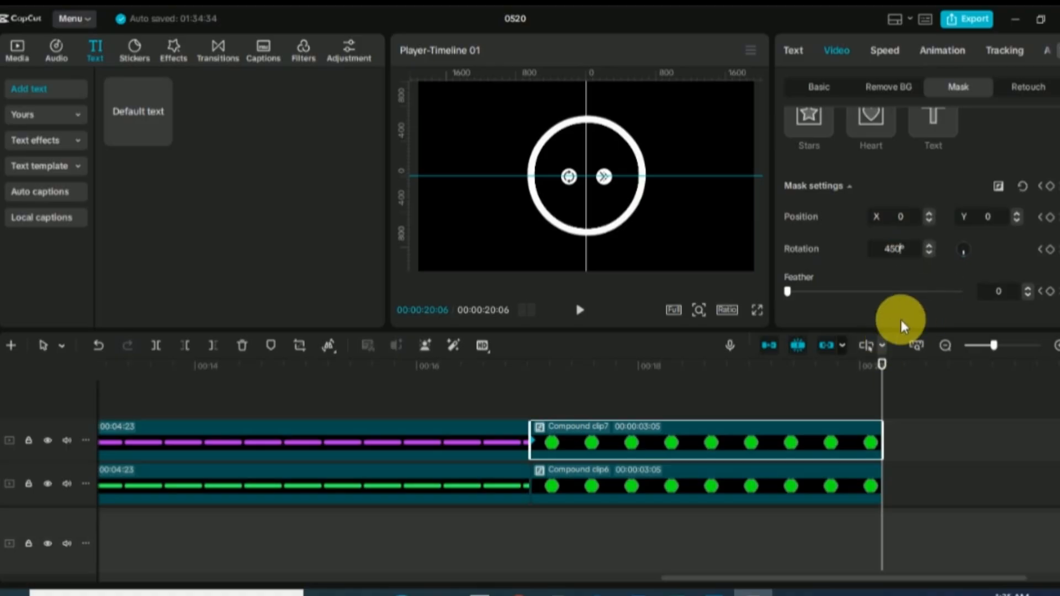
click(946, 270)
- Play the circle section from 00:00:17:01 to check the upper clip's rotating mask
drag(882, 366, 534, 406)
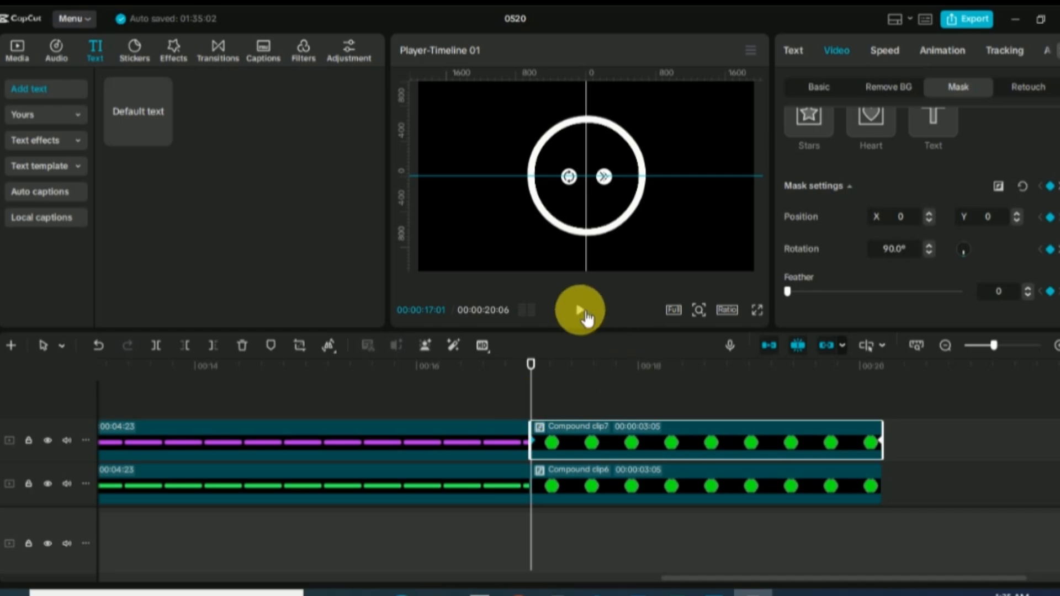
click(580, 311)
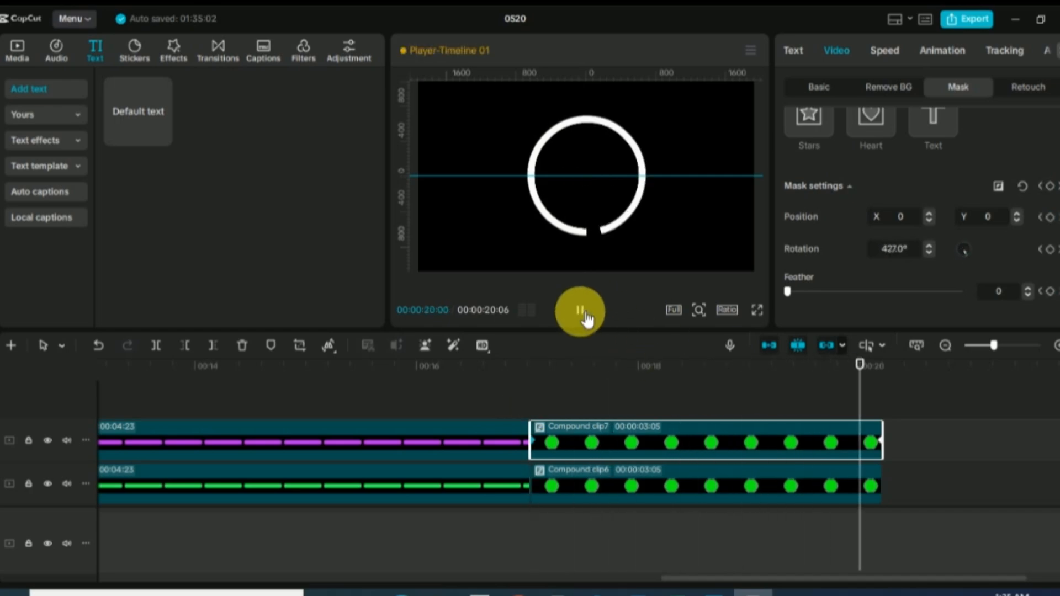
drag(876, 375, 574, 328)
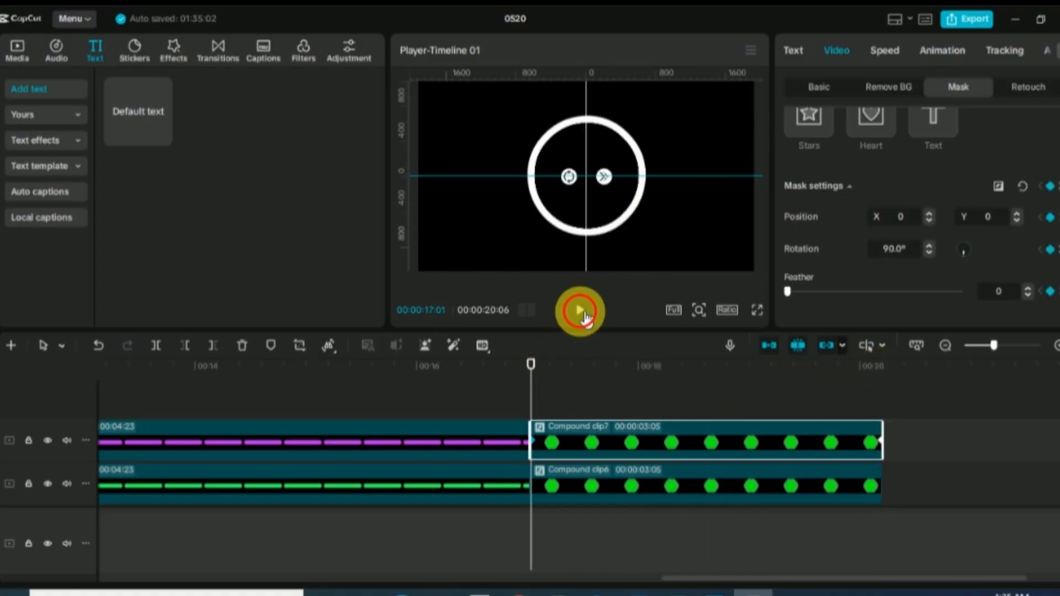
click(578, 311)
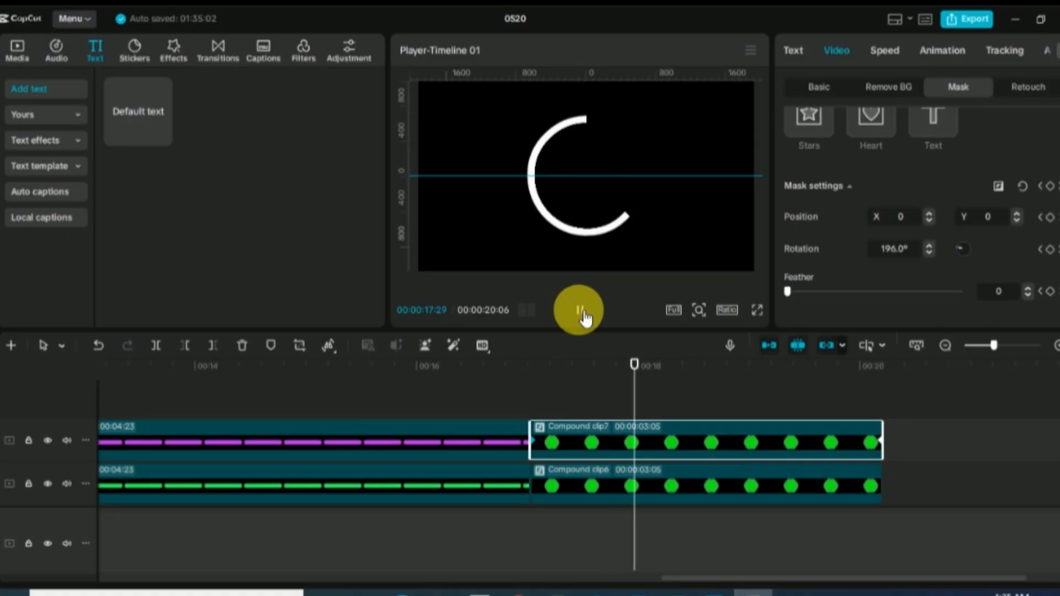
click(584, 312)
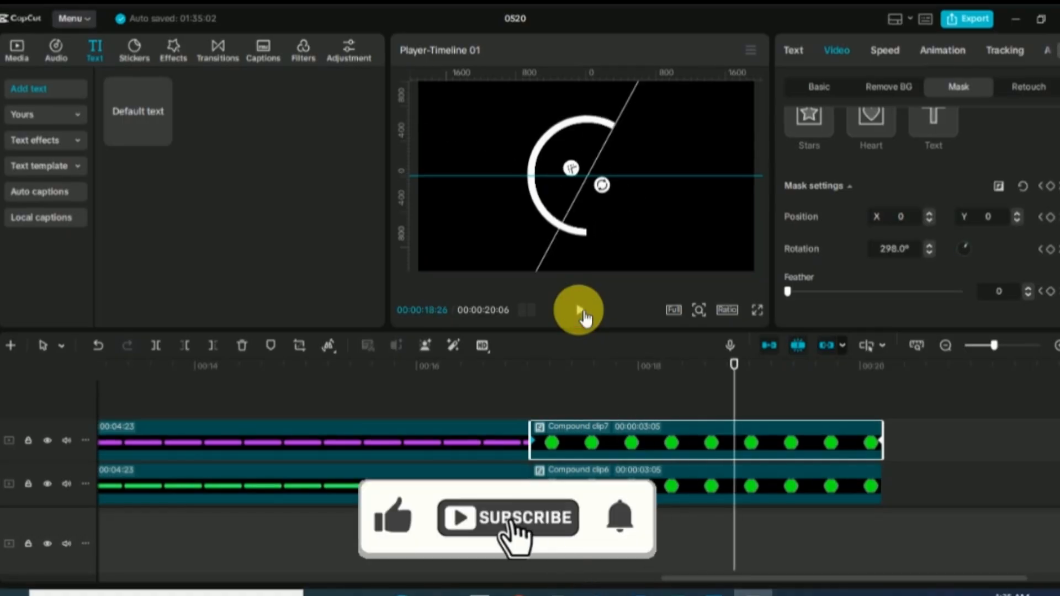
- Trim the lower circle clip so it ends at 00:00:18:18, removing the part after that point
drag(725, 369, 704, 371)
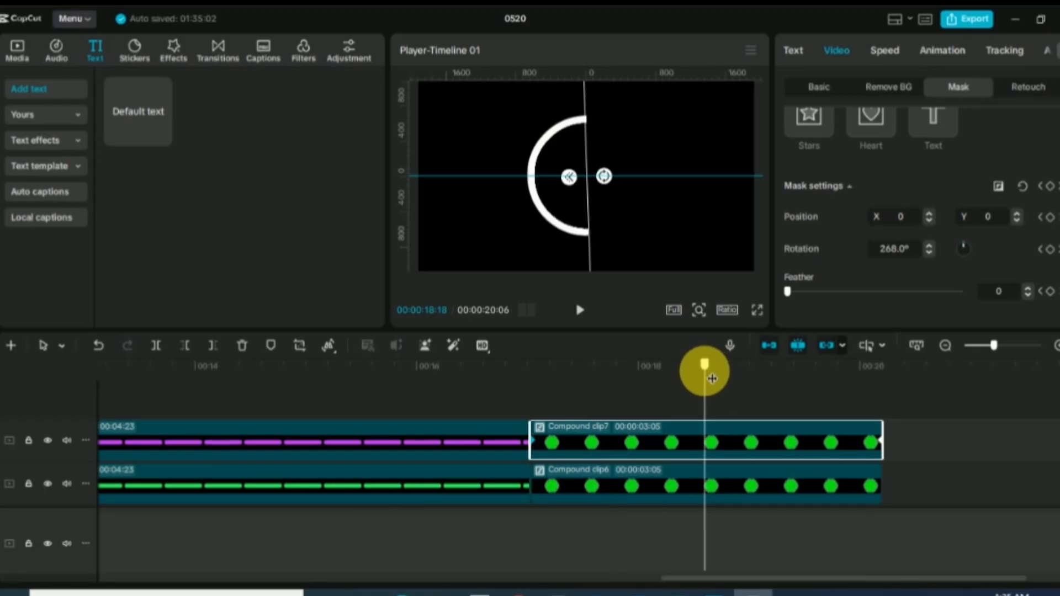
click(714, 479)
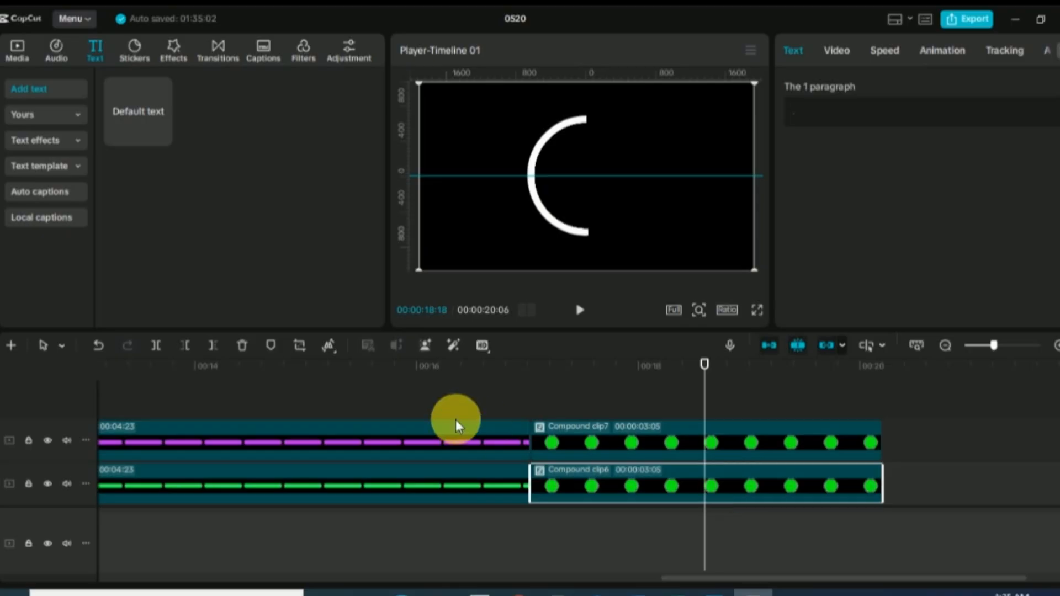
click(213, 347)
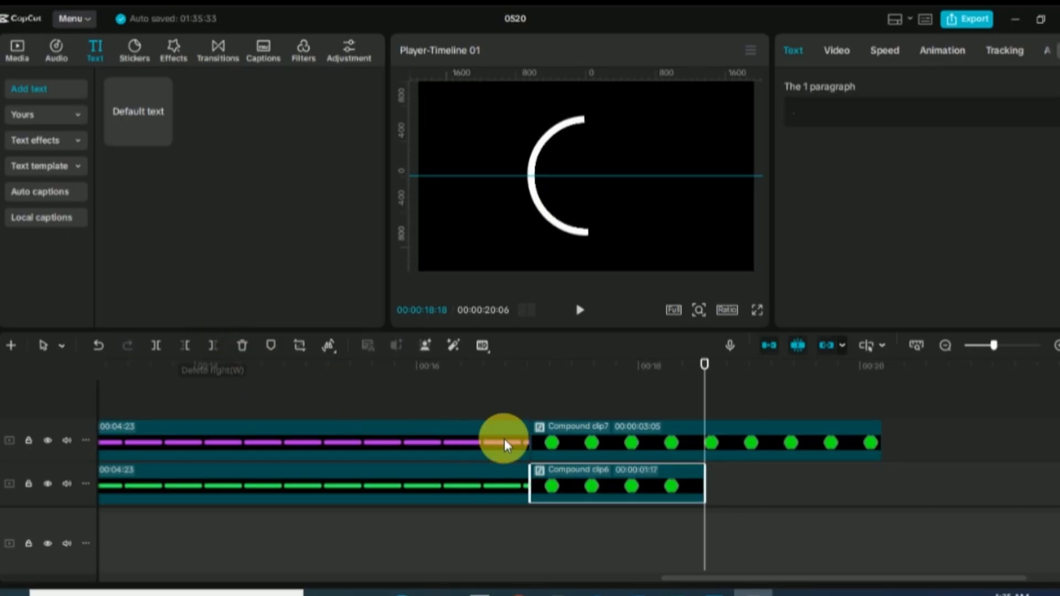
- Add a default text clip at 00:00:18:18 on a track above the circle clips, trimmed to end at 00:00:20:06 with the upper clip
drag(712, 409, 711, 440)
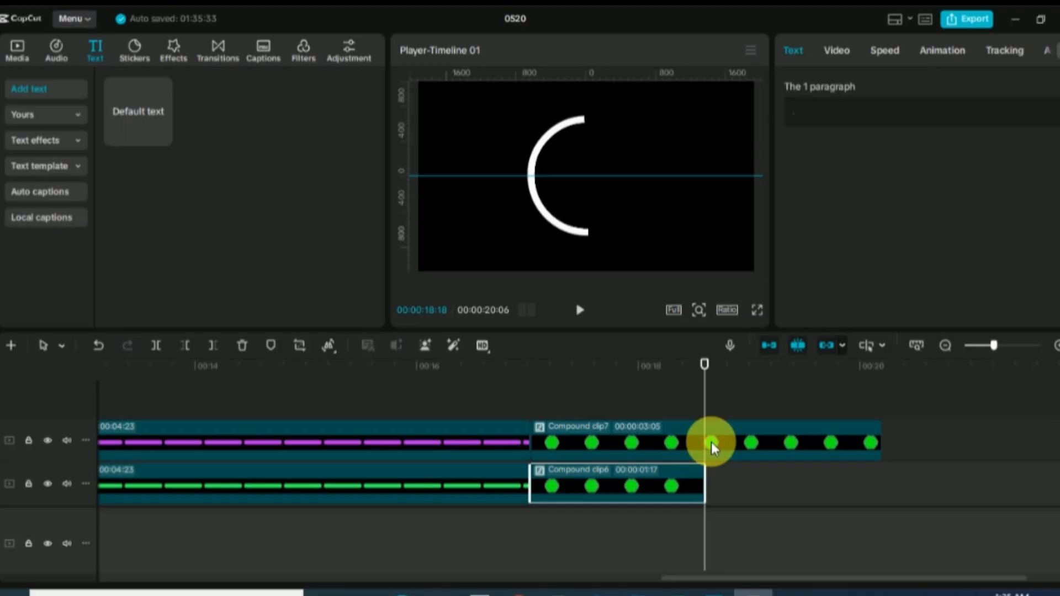
click(712, 442)
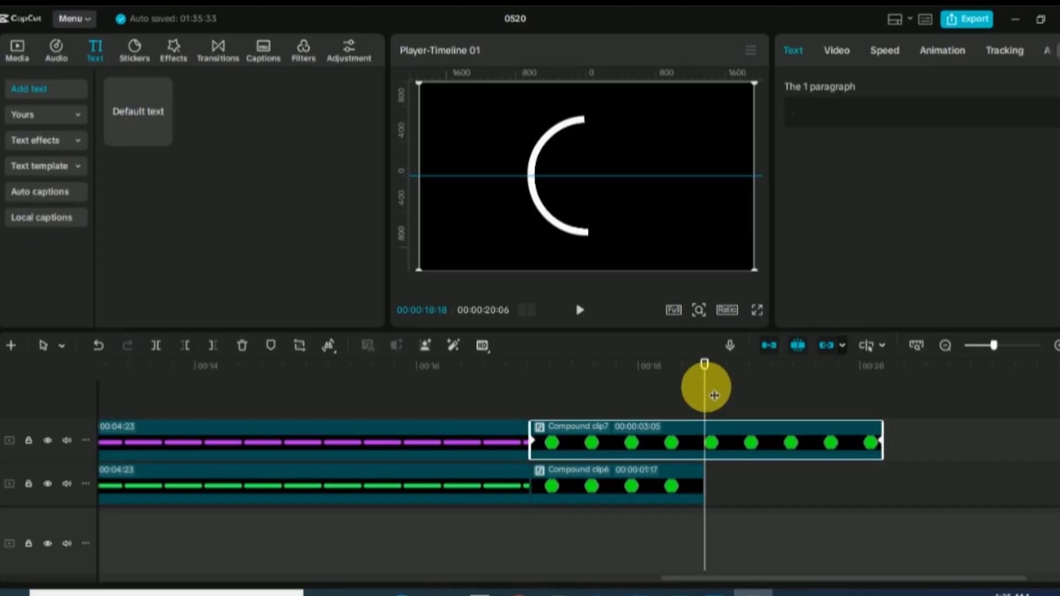
drag(705, 387, 705, 390)
click(161, 136)
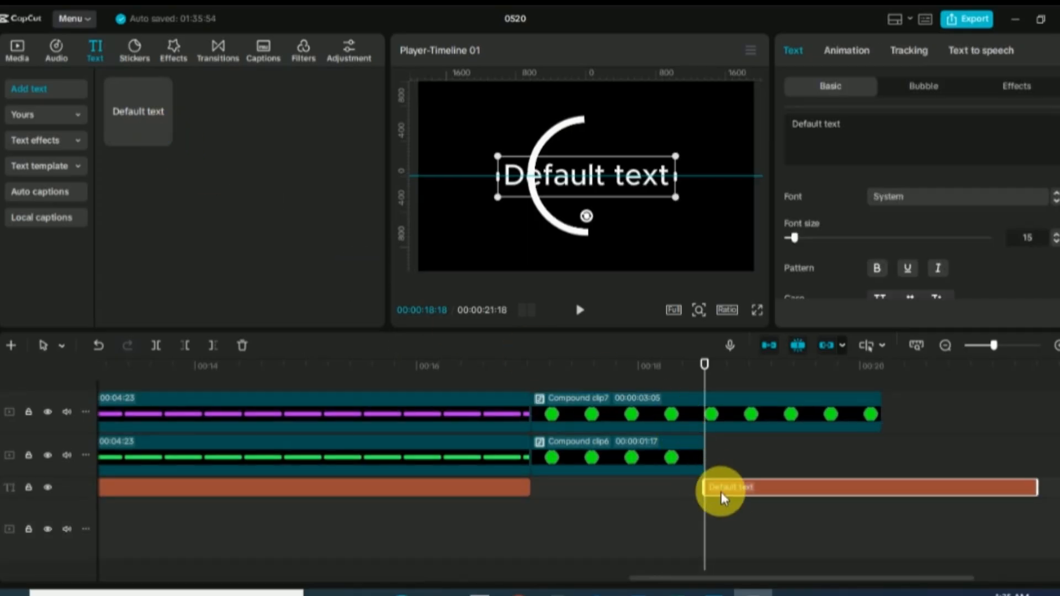
drag(746, 493, 752, 383)
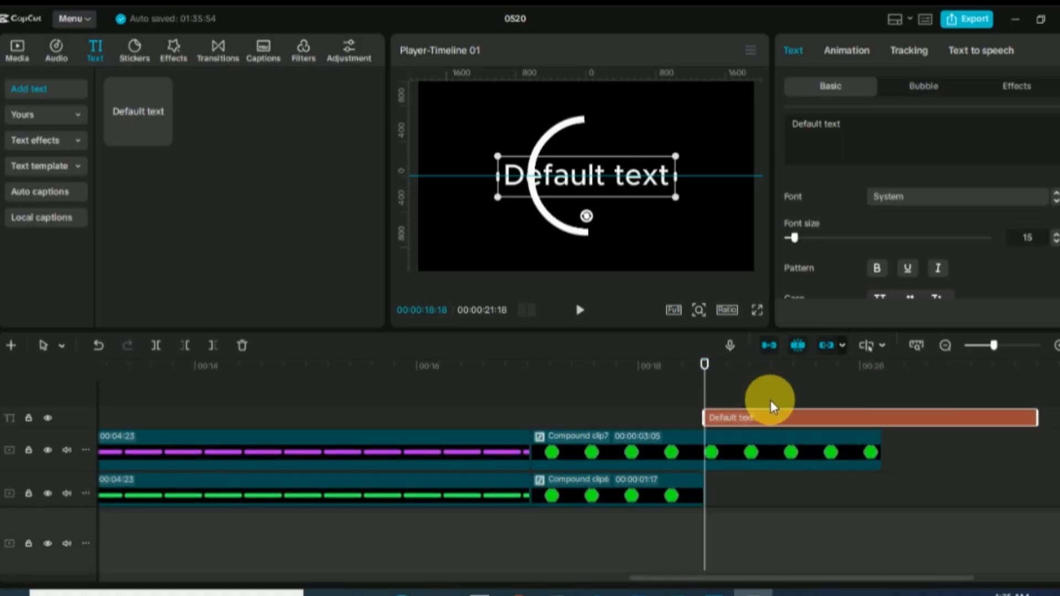
drag(1034, 421, 881, 420)
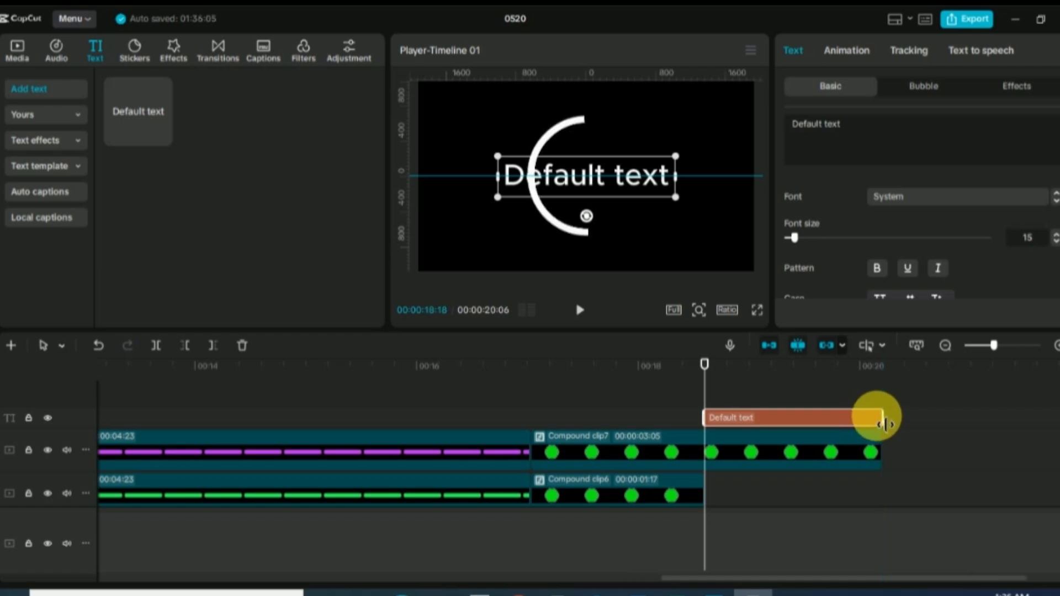
- Replace the new clip's text with "O", enlarge it to font size 100 and center it over the white ring
drag(841, 132, 794, 134)
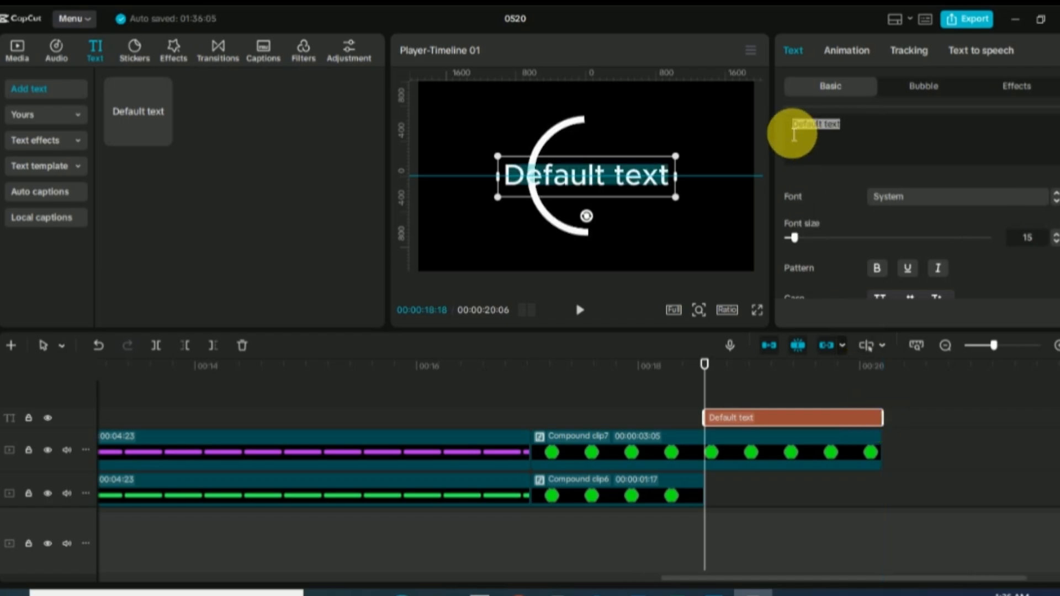
key(BackSpace)
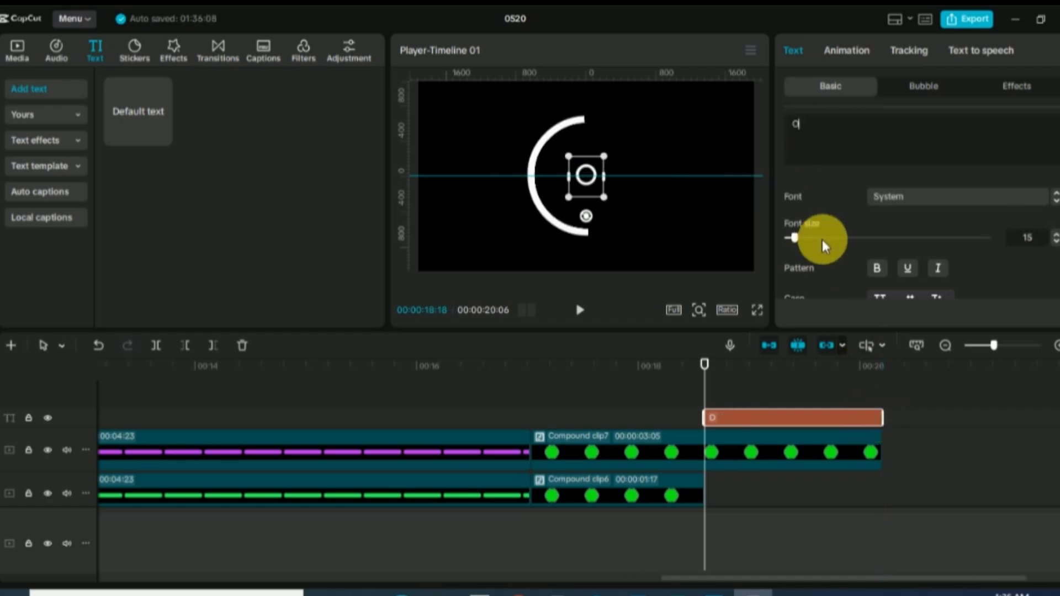
drag(794, 237, 852, 244)
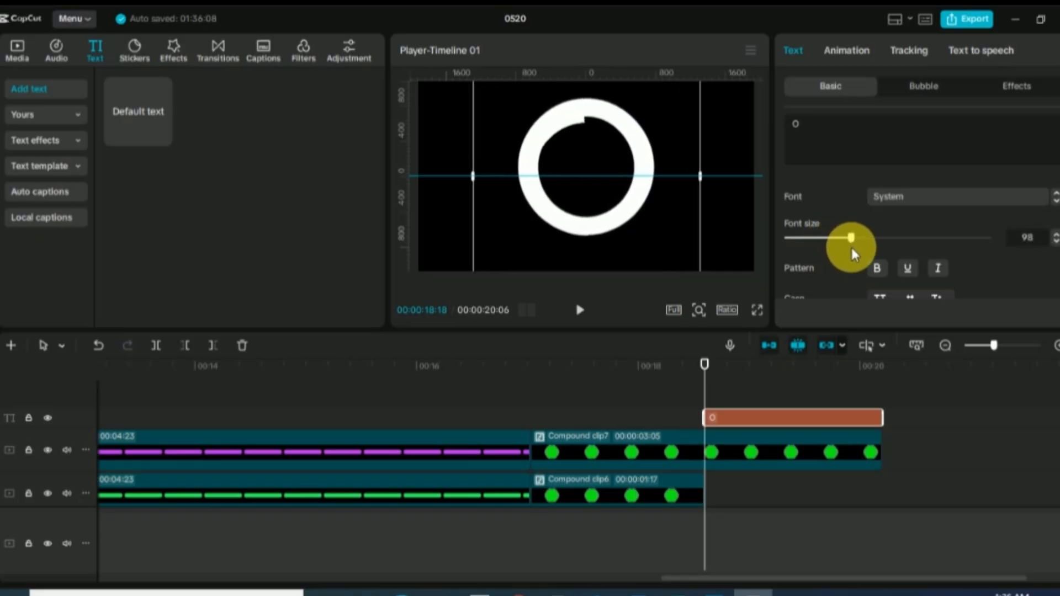
drag(646, 159, 645, 166)
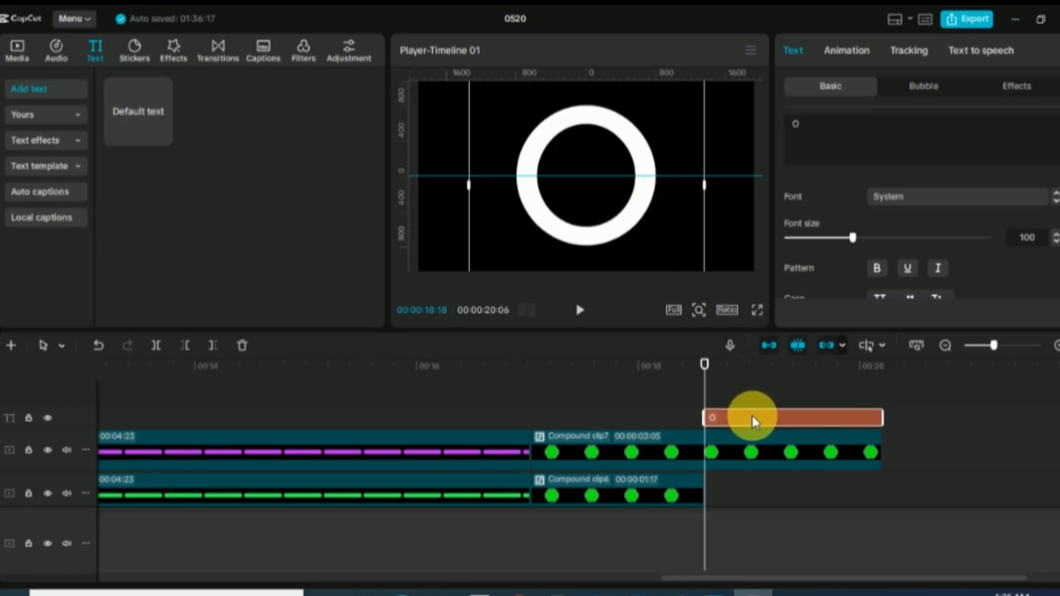
- Color the "O" text green (04F912) and convert it into a compound clip
scroll(885, 257, down, 2)
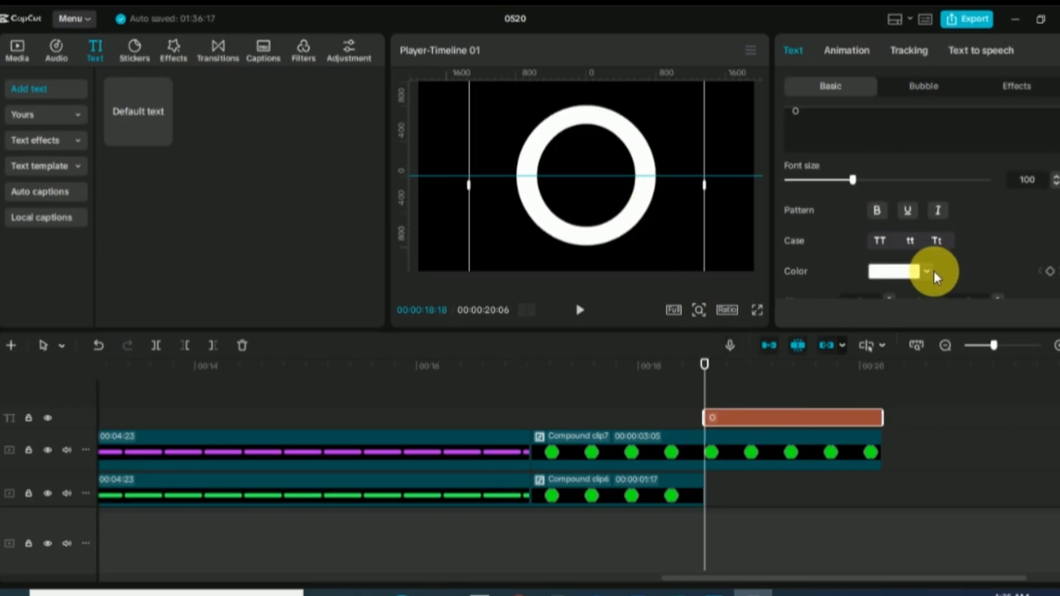
click(931, 271)
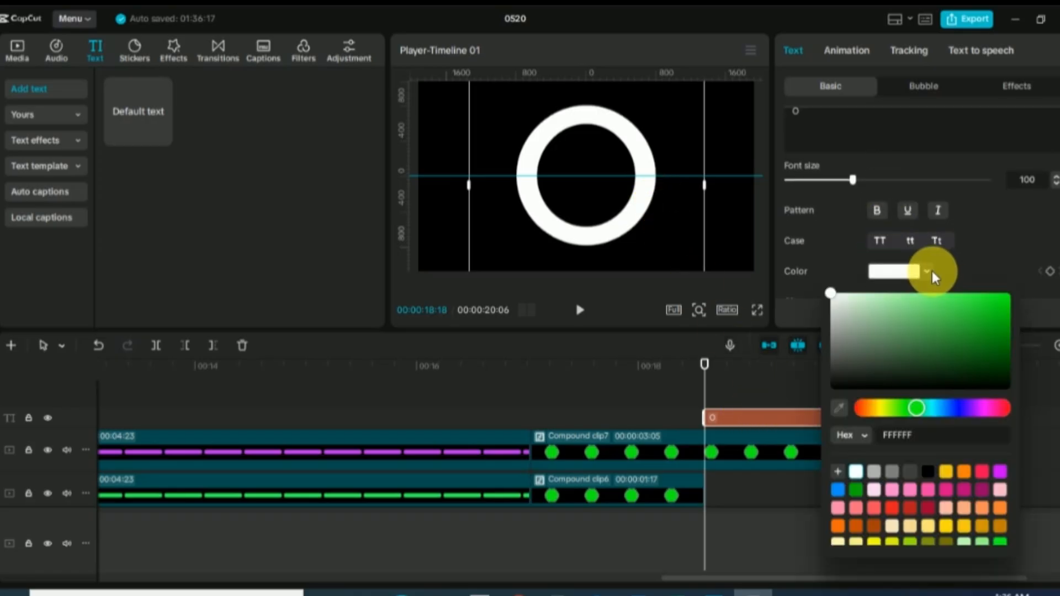
click(1008, 296)
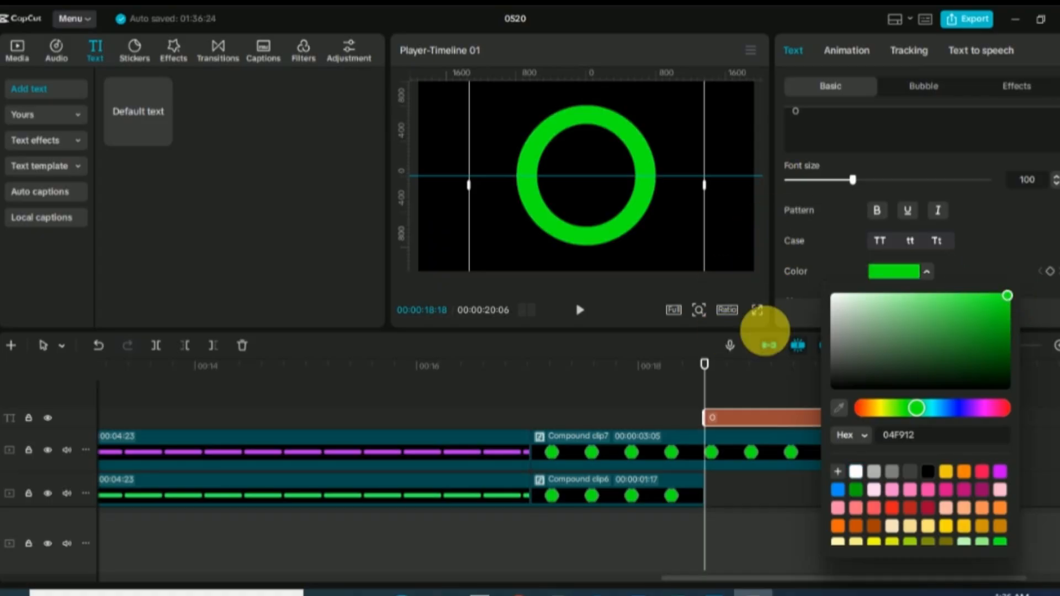
click(768, 413)
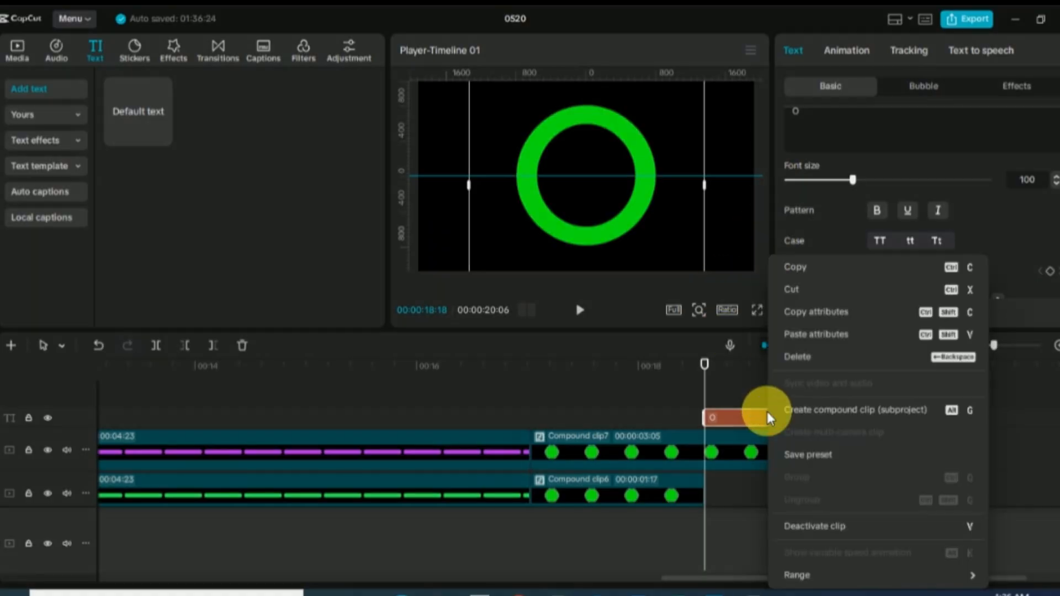
click(809, 411)
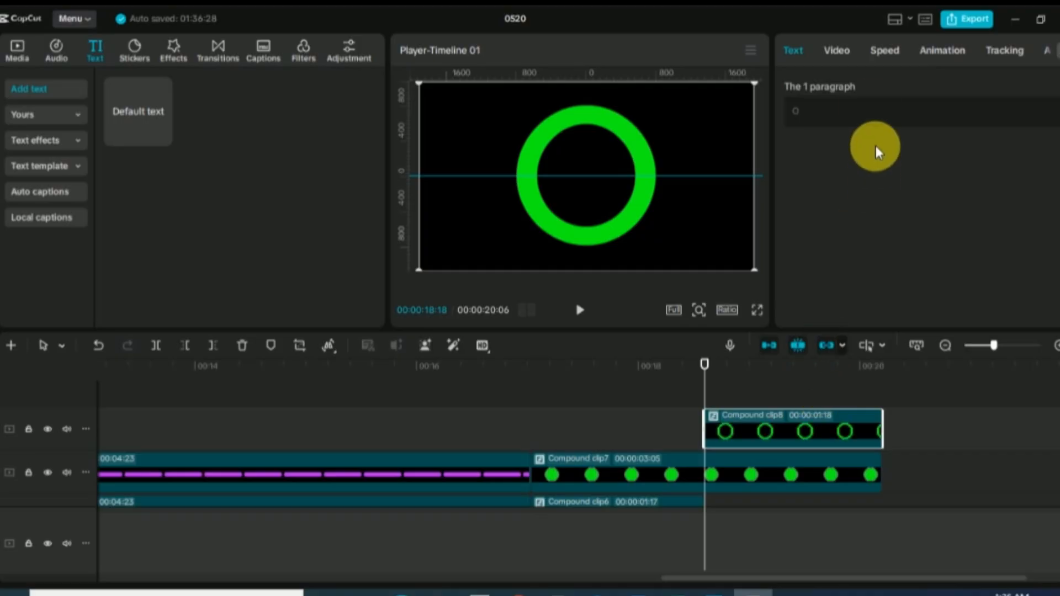
- Add a split mask to the green ring compound clip at X -27, Y 2, with its line roughly vertical across the ring
click(837, 51)
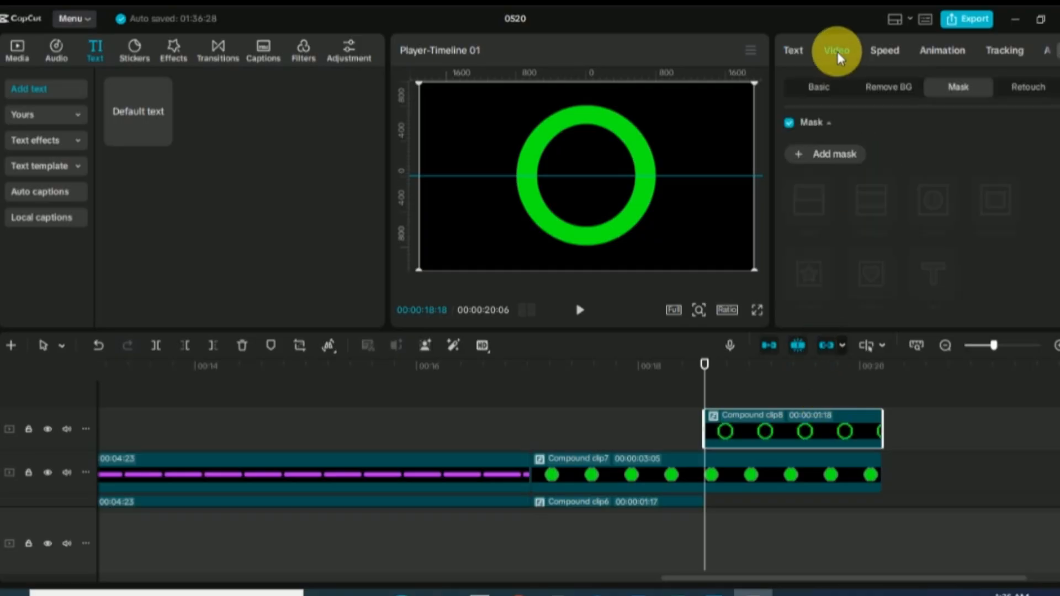
click(809, 160)
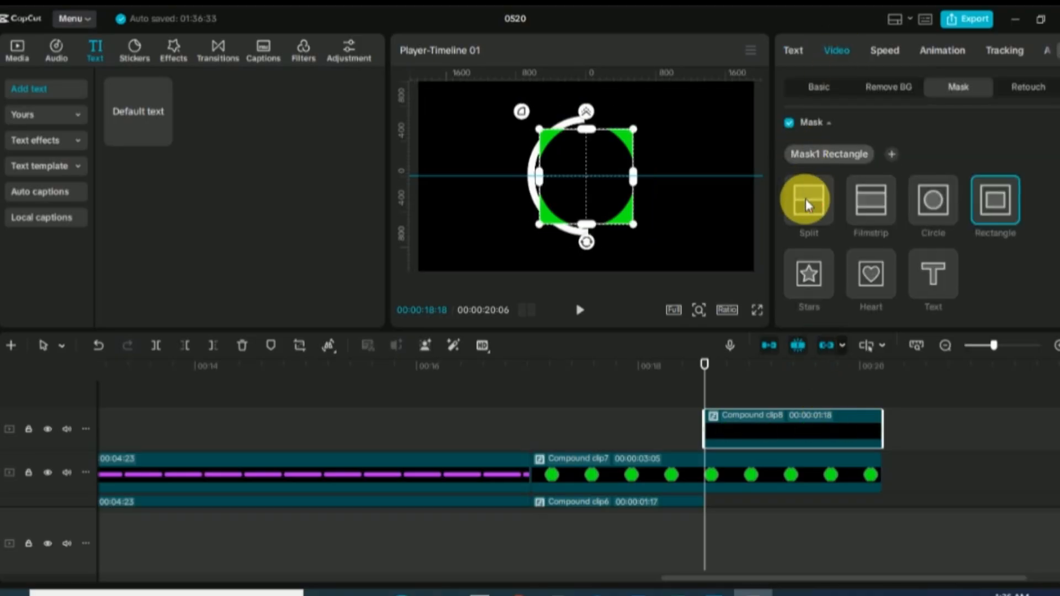
click(806, 199)
mouse_move(586, 189)
mouse_down()
mouse_move(578, 203)
mouse_move(567, 199)
mouse_move(581, 175)
mouse_move(590, 180)
mouse_move(575, 184)
mouse_up()
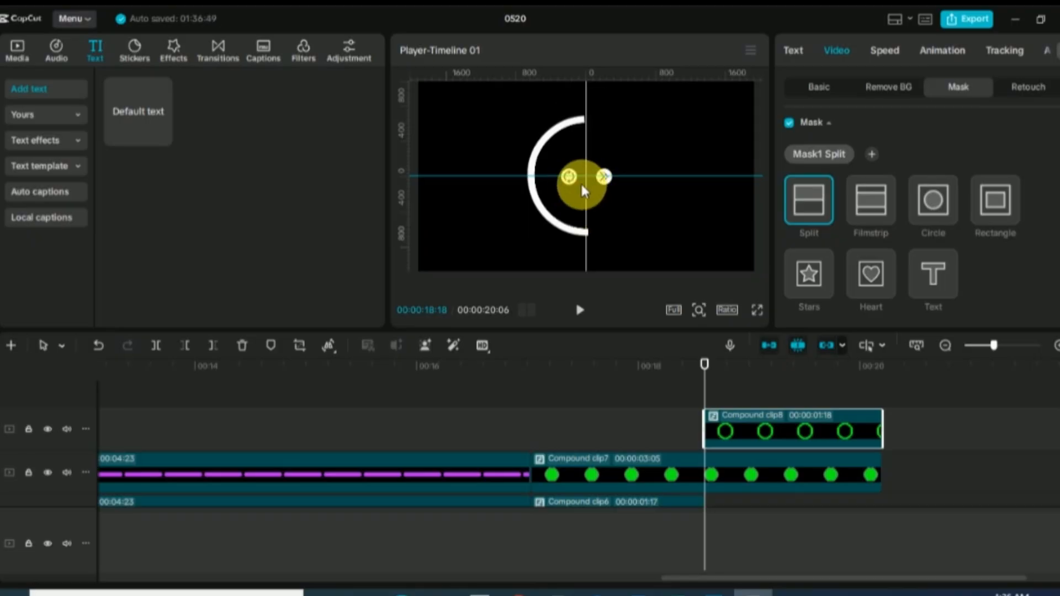
- Fine-tune the green ring's split mask rotation to 449.5°
scroll(978, 261, down, 3)
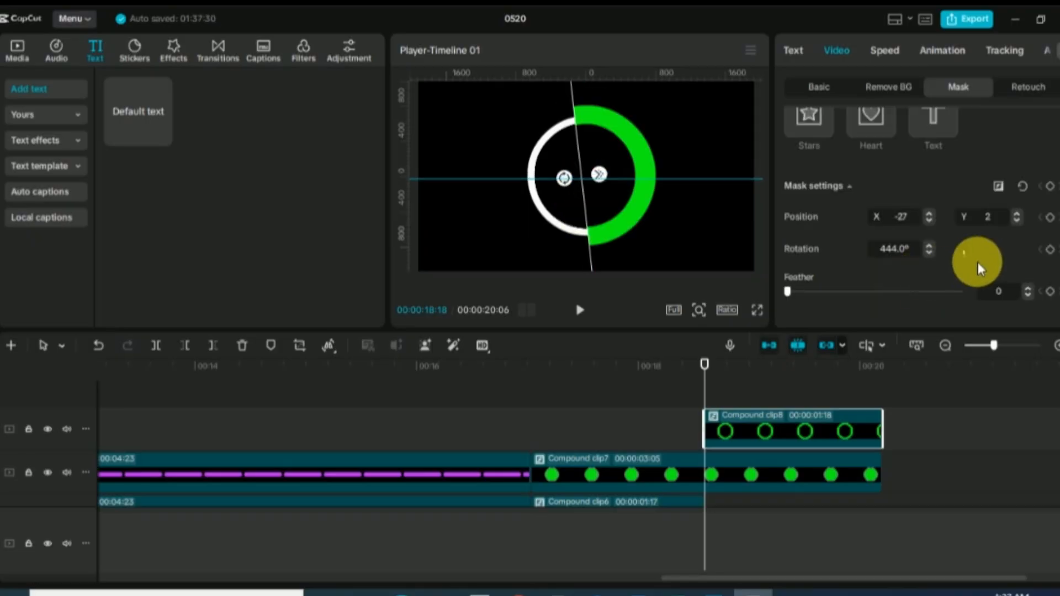
click(929, 253)
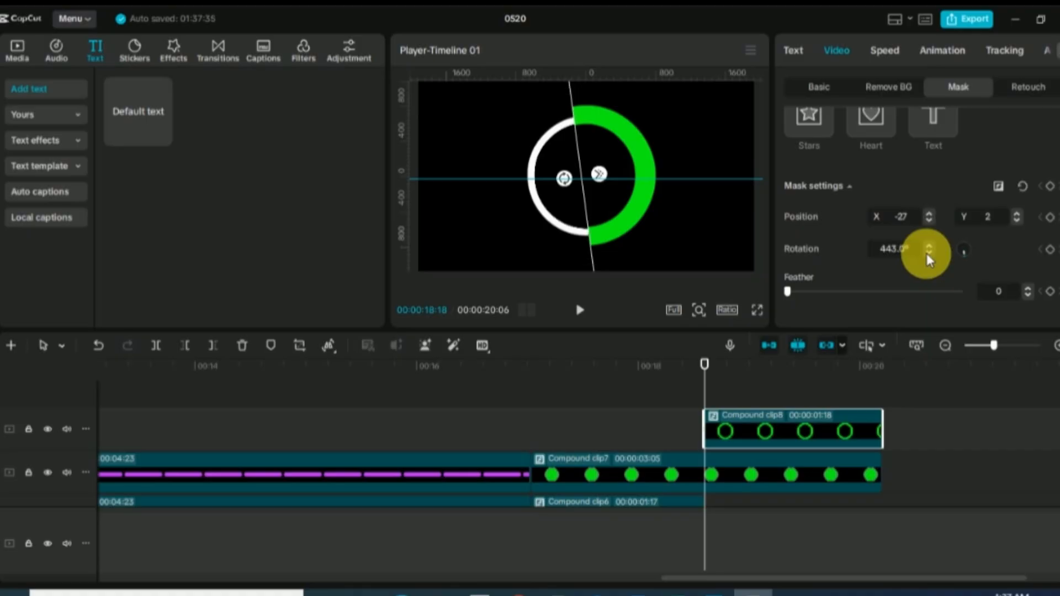
click(926, 245)
click(926, 245)
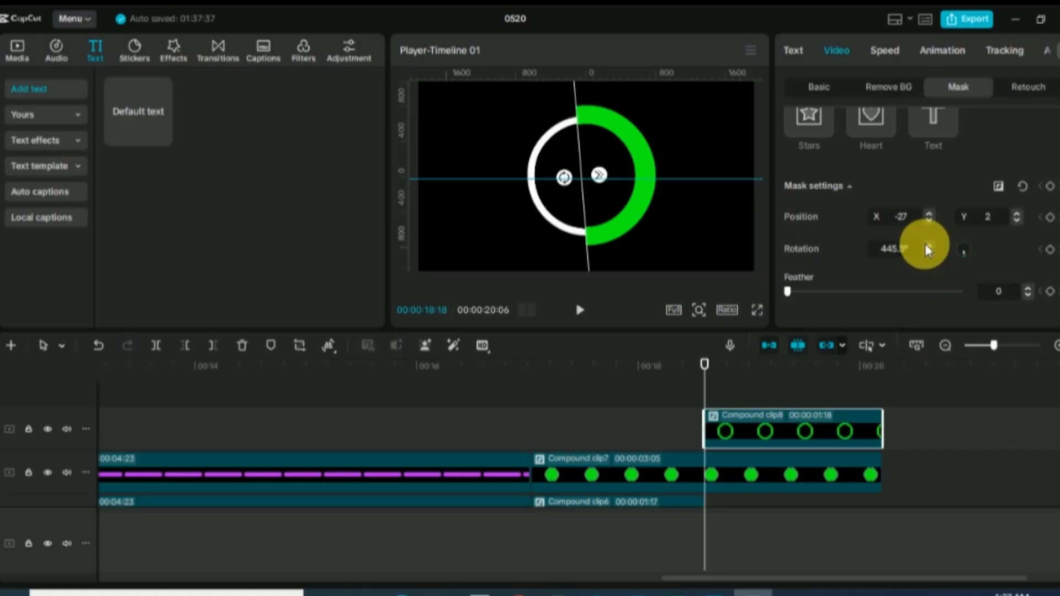
click(926, 244)
click(925, 244)
click(925, 244)
click(925, 244)
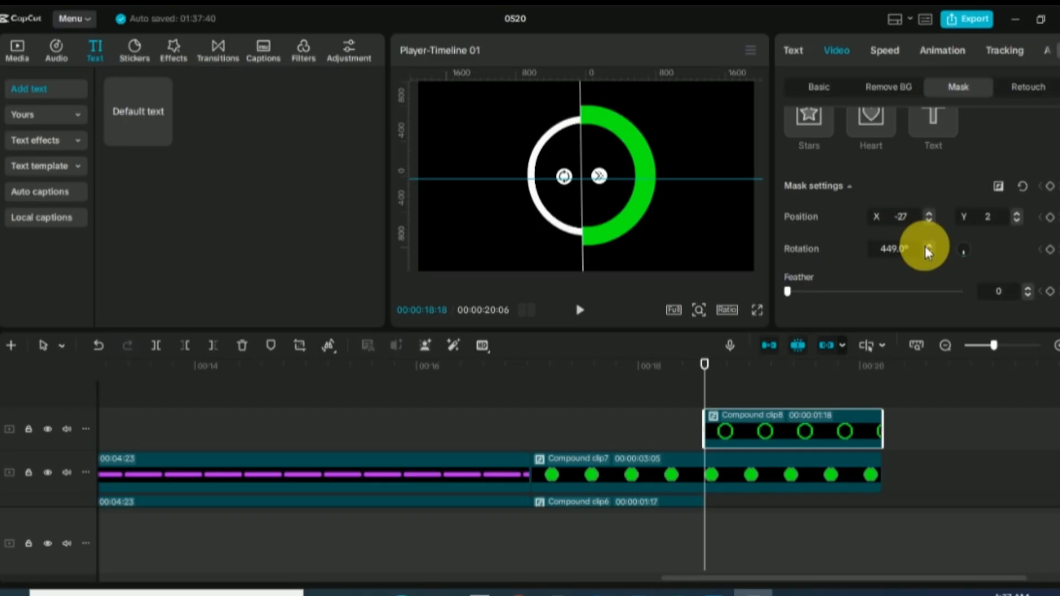
click(926, 246)
- Combine the green ring clip and both white circle clips into one compound clip
scroll(754, 410, down, 2)
scroll(754, 409, down, 1)
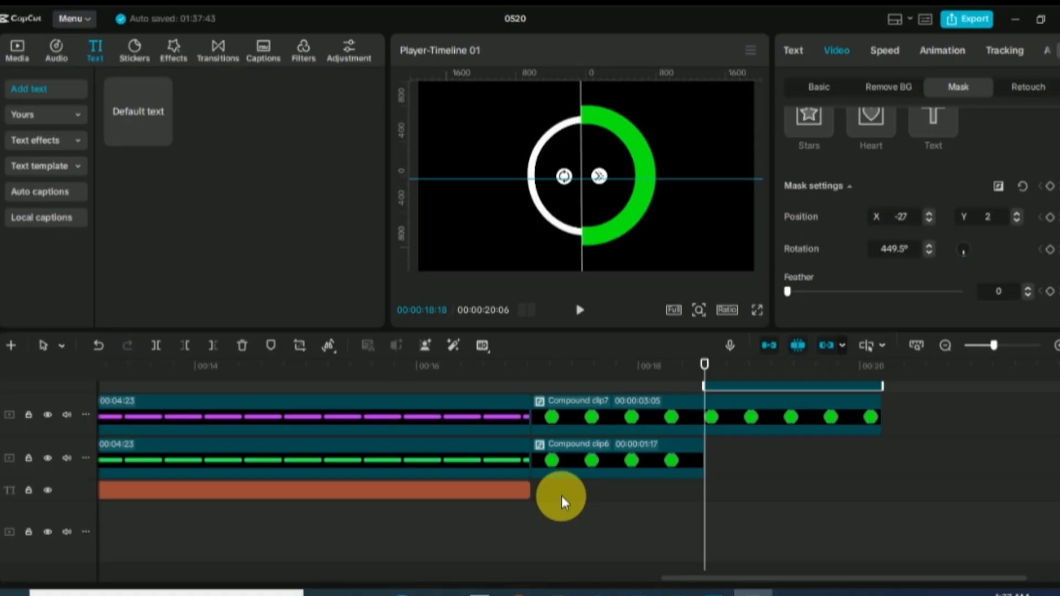
drag(700, 404, 703, 399)
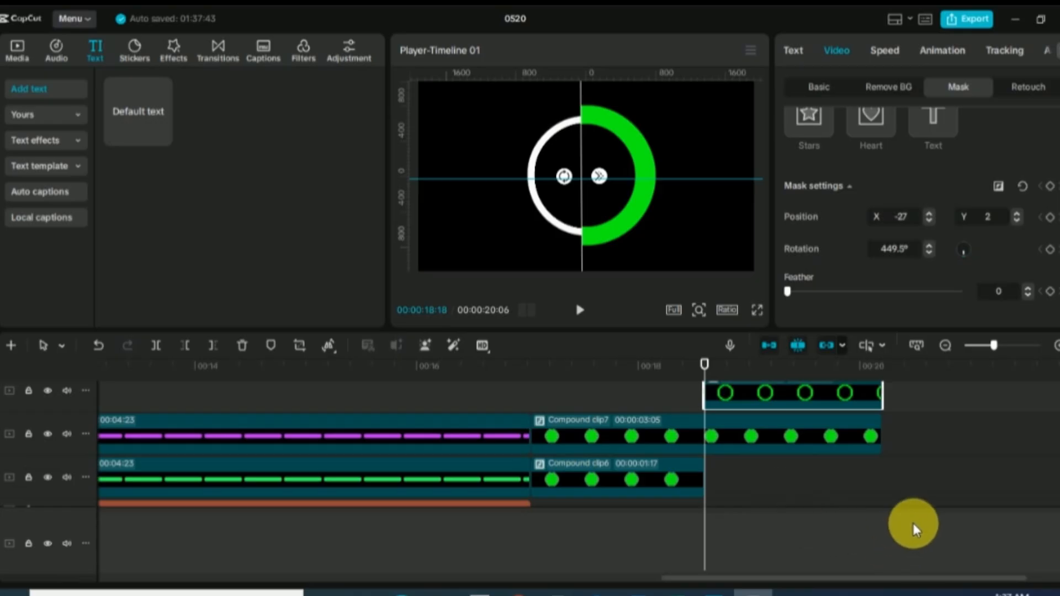
scroll(912, 508, down, 1)
drag(920, 499, 643, 306)
scroll(745, 509, up, 3)
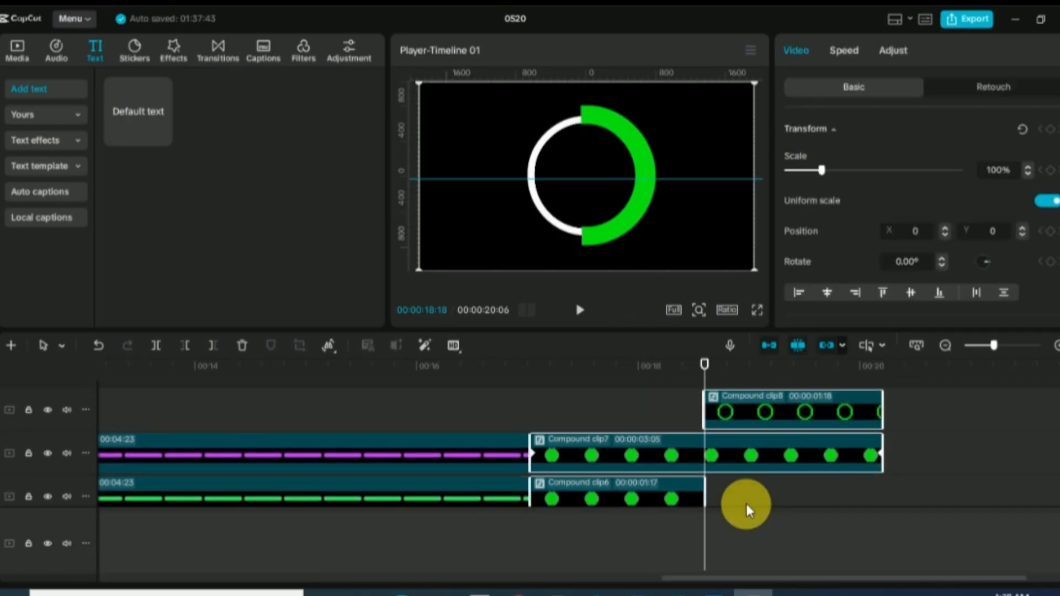
scroll(746, 509, down, 3)
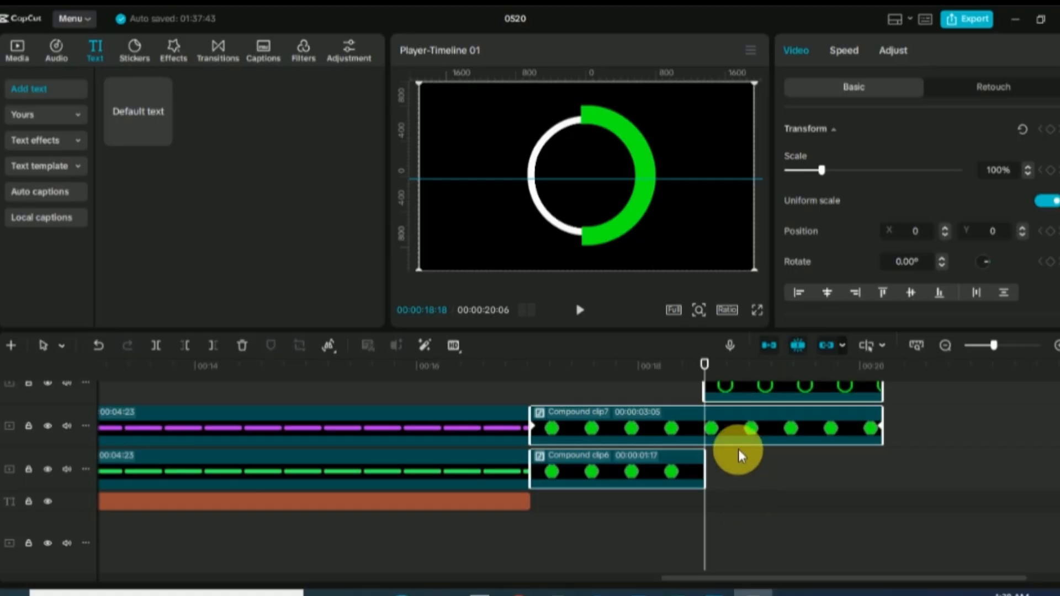
right_click(729, 422)
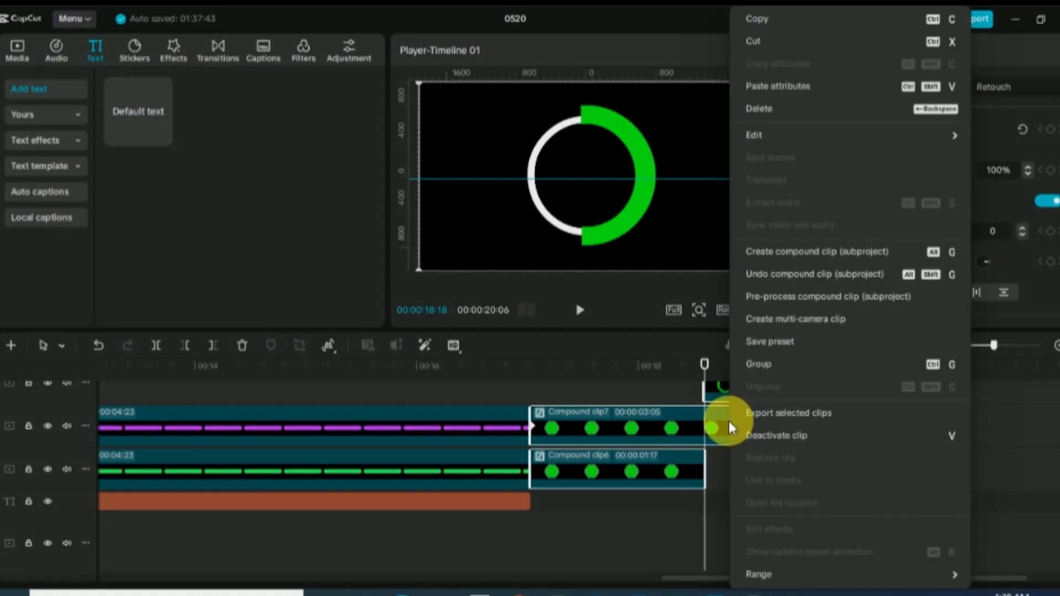
click(784, 254)
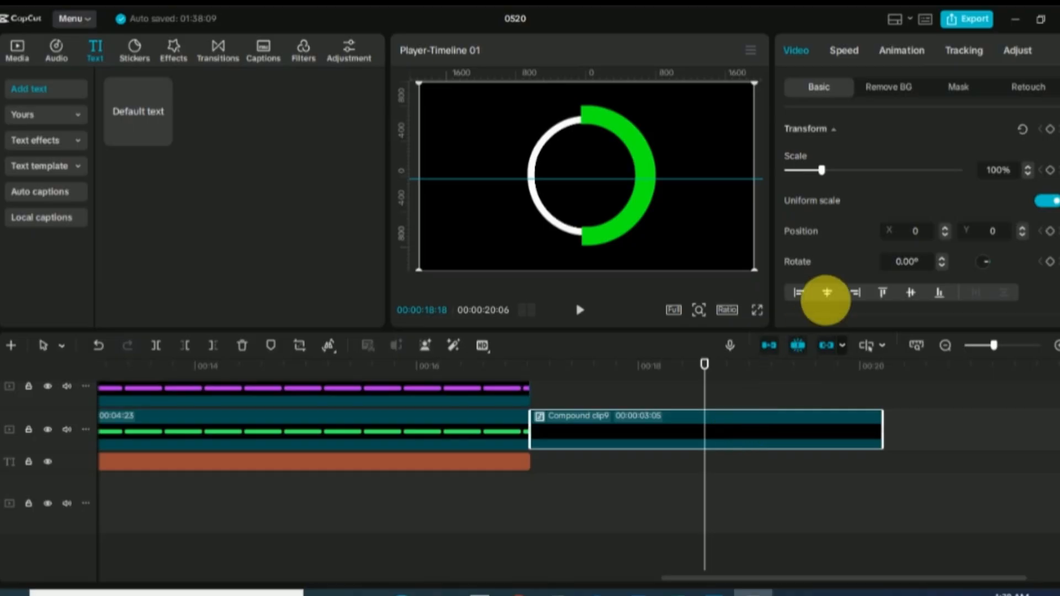
- Enable chroma key on the combined circle clip, sample the ring's green and set the intensity to 39
click(902, 89)
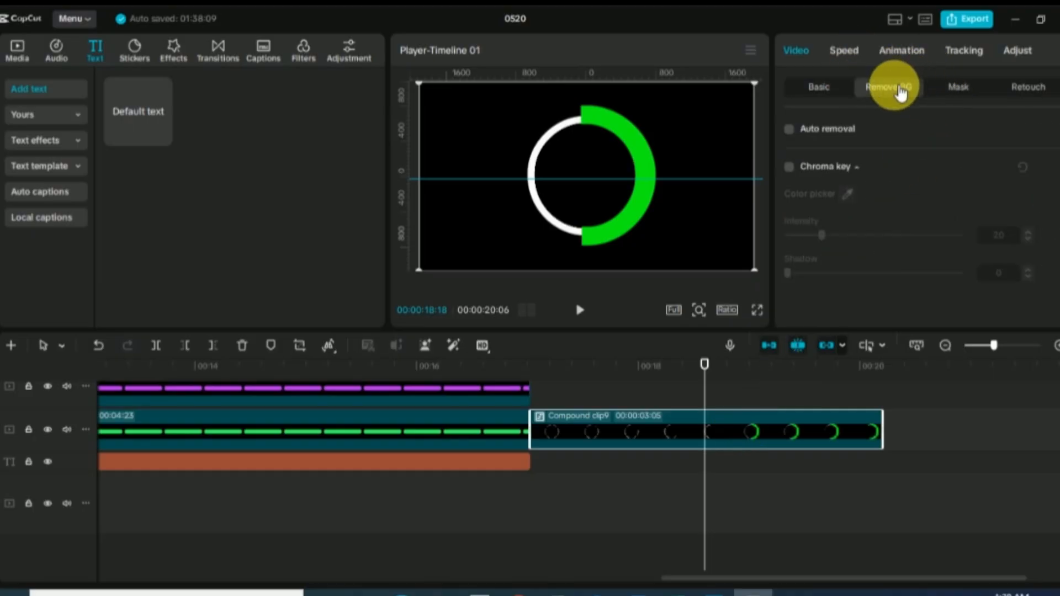
click(797, 171)
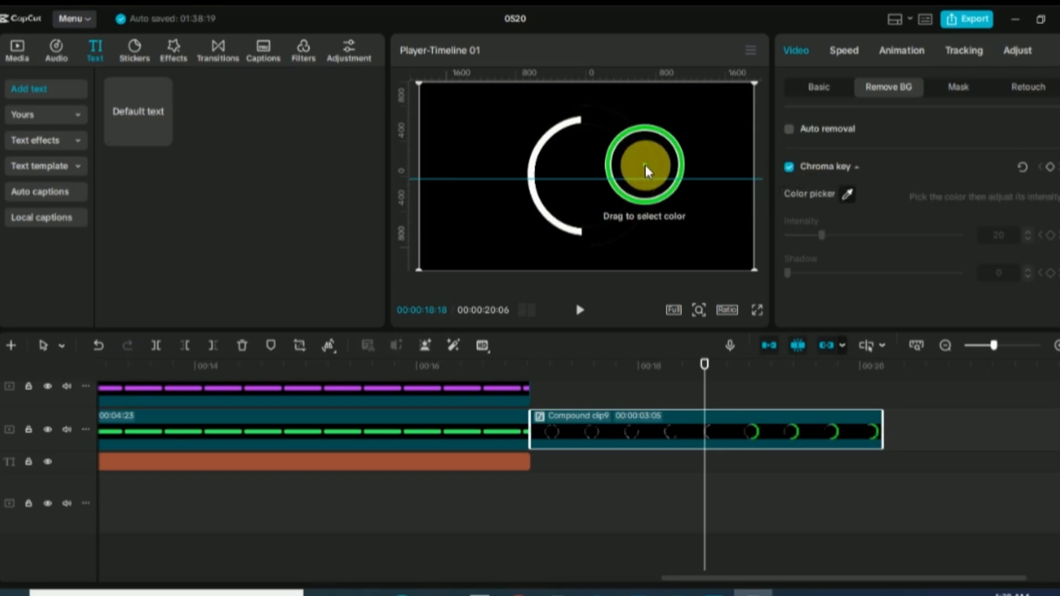
click(645, 165)
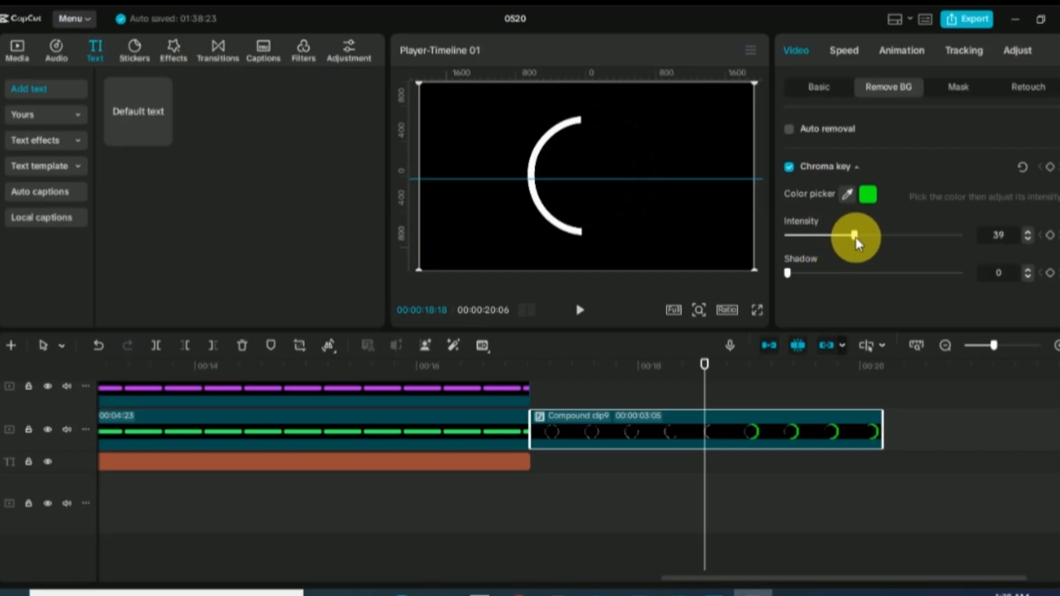
- Play the keyed circle section from its start to the end and scrub back to 00:00:19:04 to check the ring
drag(703, 378, 540, 384)
click(580, 310)
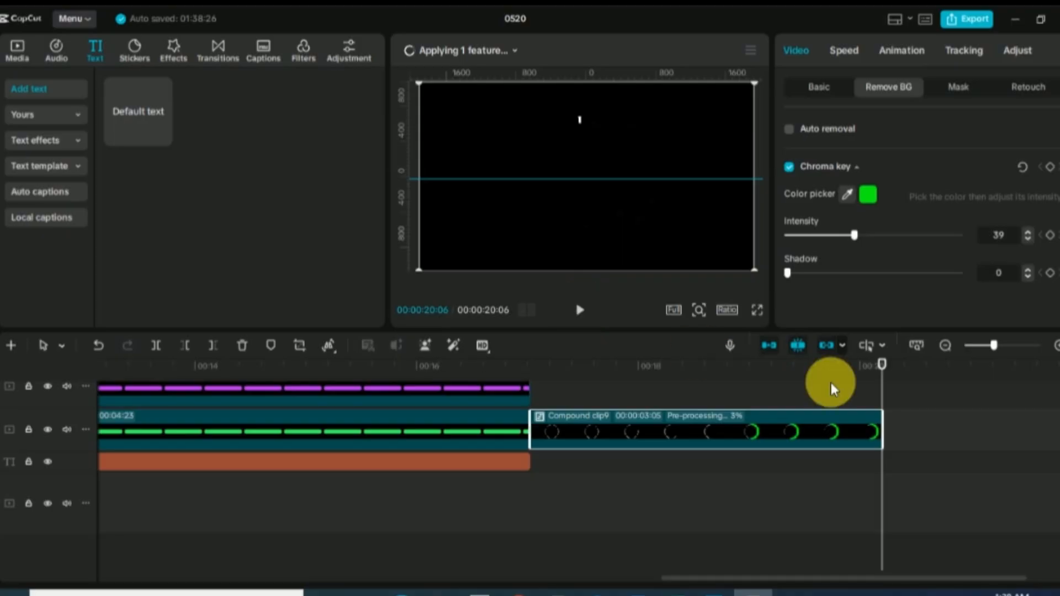
drag(880, 367, 771, 390)
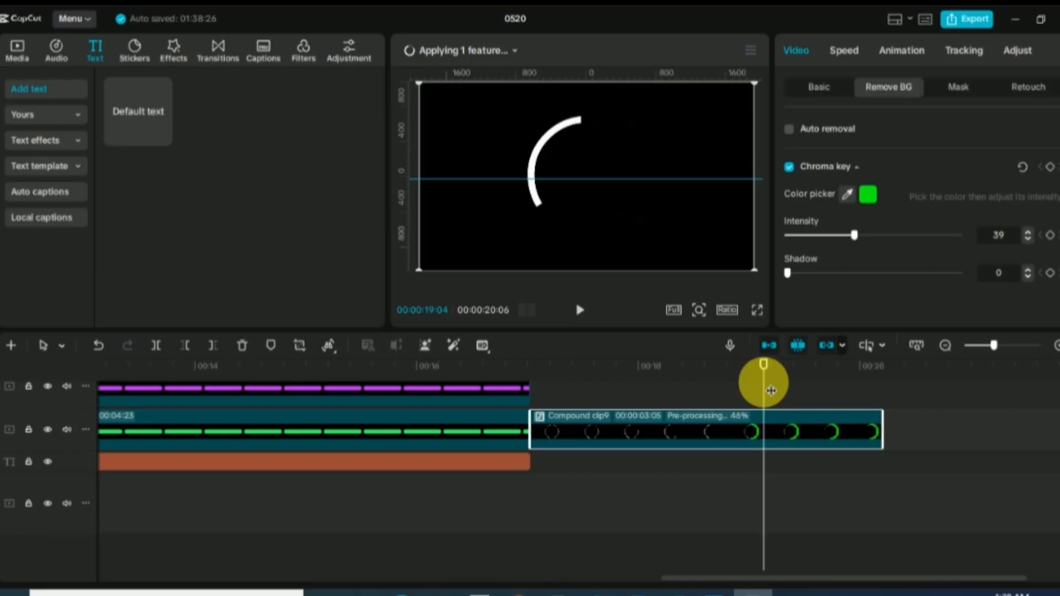
- Duplicate the keyed circle compound clip and place the copy directly after the original on the same track
mouse_move(771, 391)
mouse_down()
mouse_move(756, 383)
mouse_move(778, 391)
mouse_up()
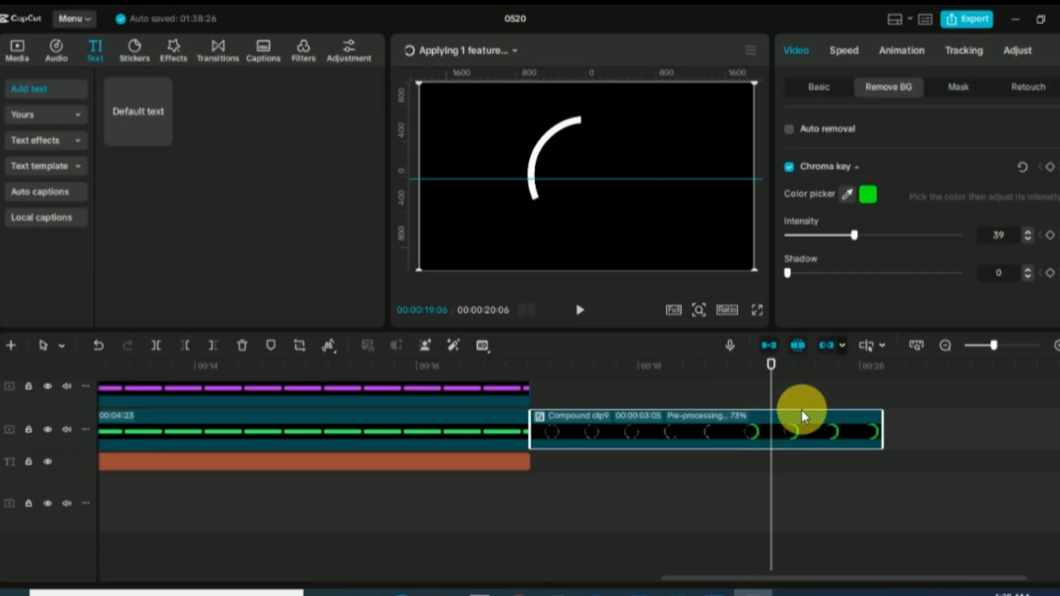
drag(801, 417, 797, 381)
scroll(730, 416, up, 2)
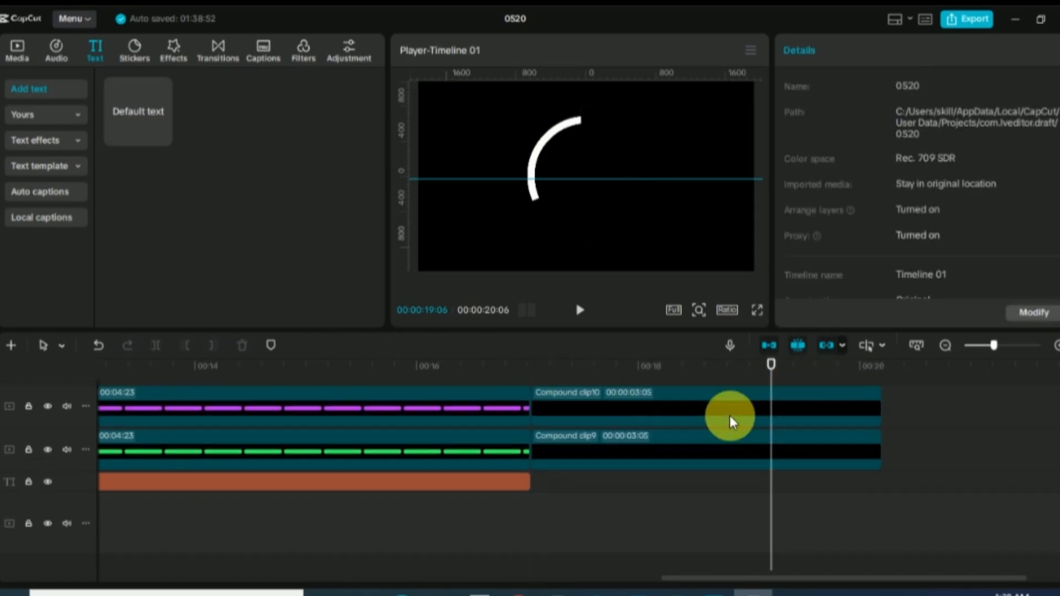
drag(905, 449, 1036, 488)
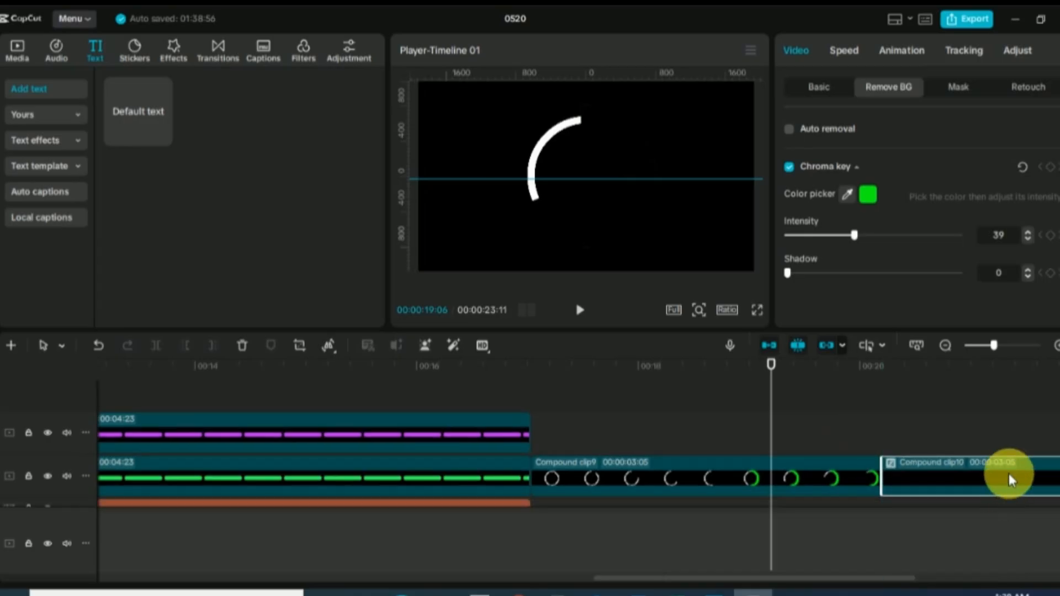
- Reverse the copied circle compound clip so that its ring animation runs backwards
drag(723, 574, 802, 573)
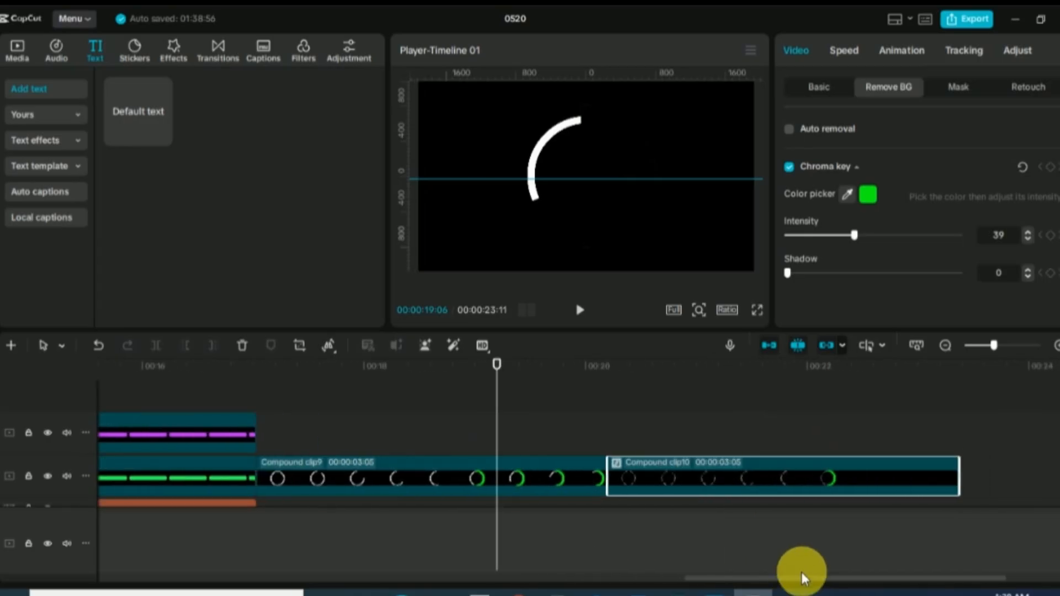
drag(501, 408, 648, 429)
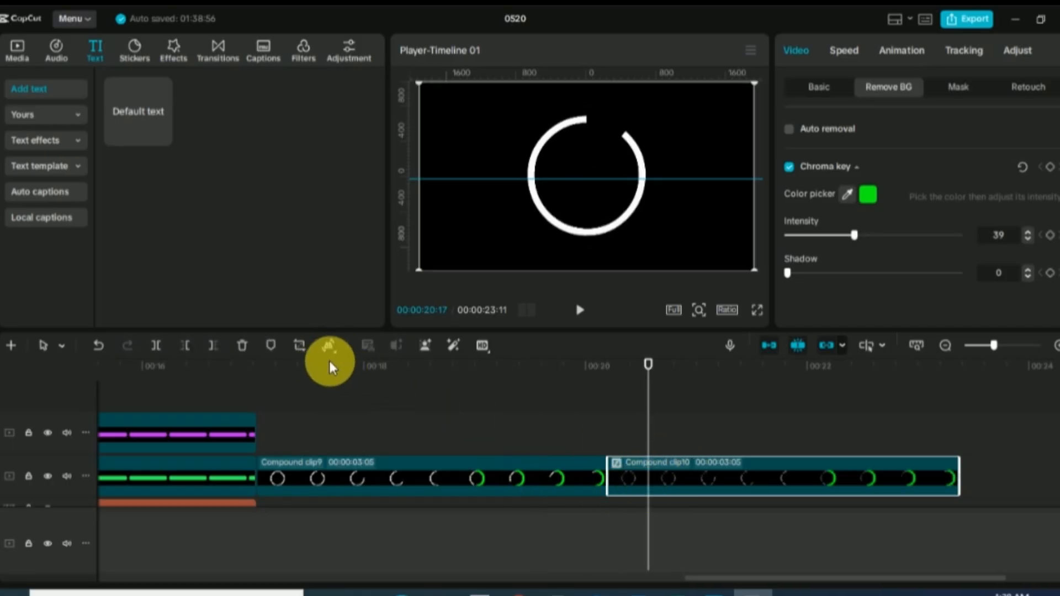
mouse_move(337, 349)
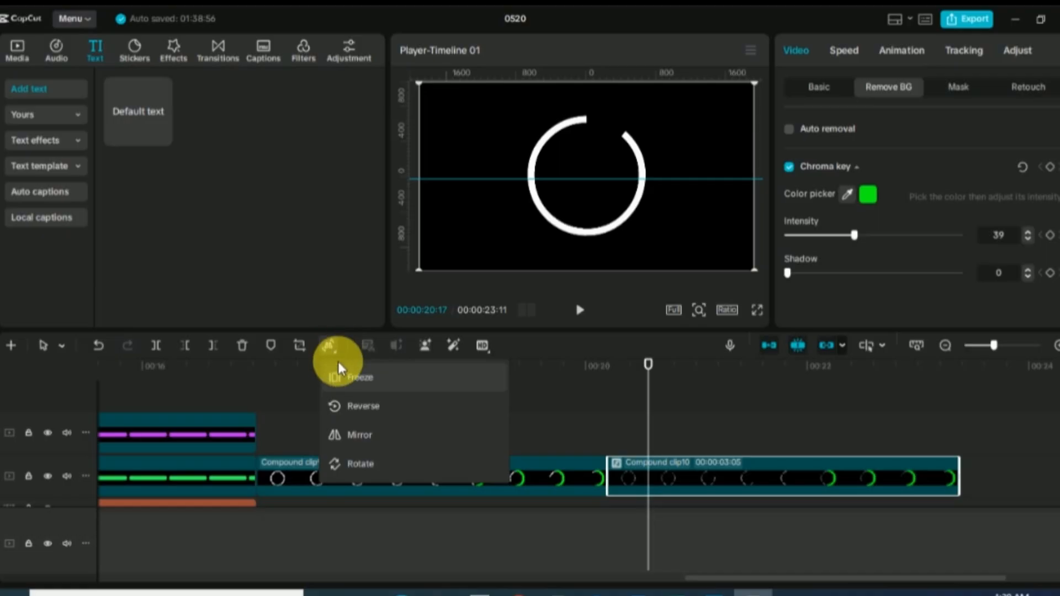
click(356, 402)
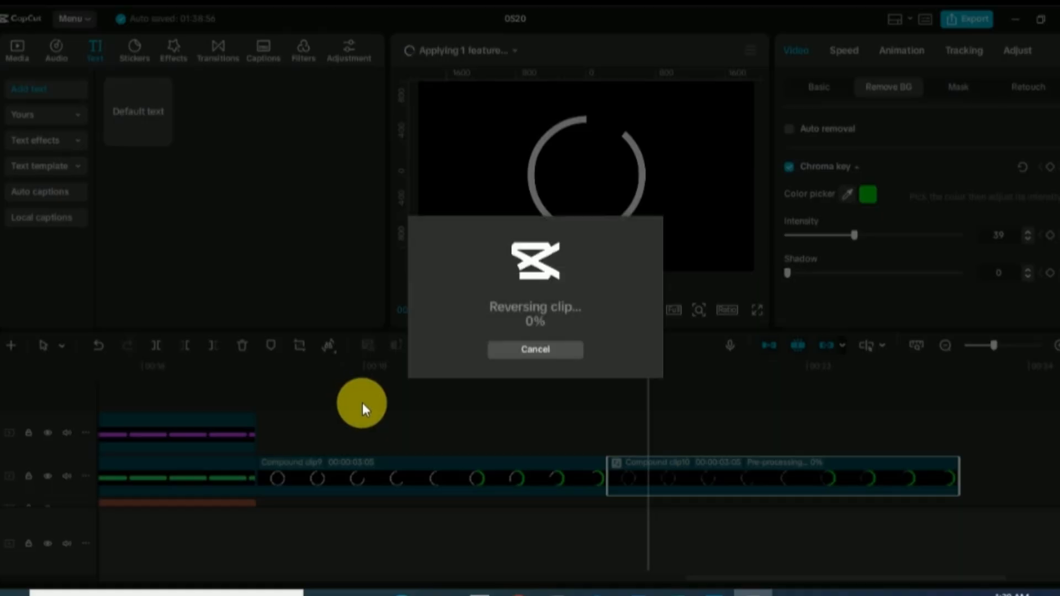
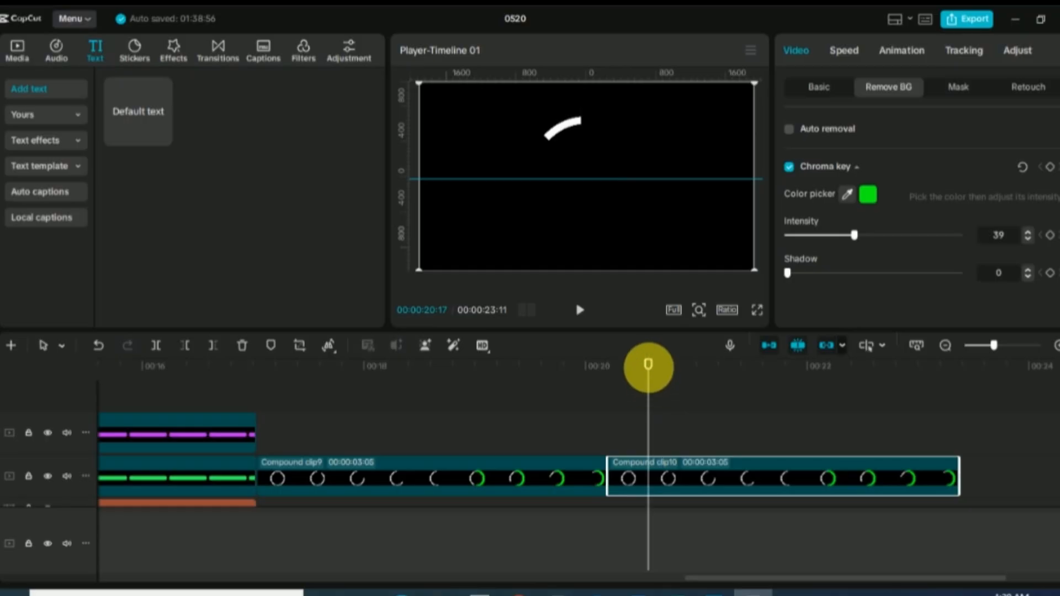
- Play the forward and reversed circle clips twice, from about 00:00:17:01 to the end of the timeline
drag(649, 366, 256, 426)
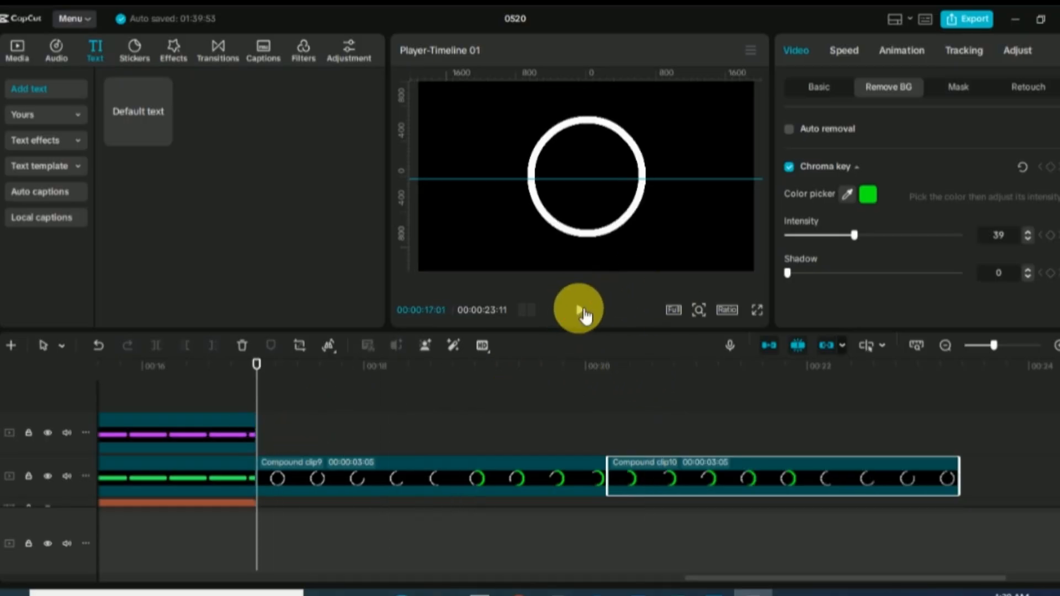
click(581, 311)
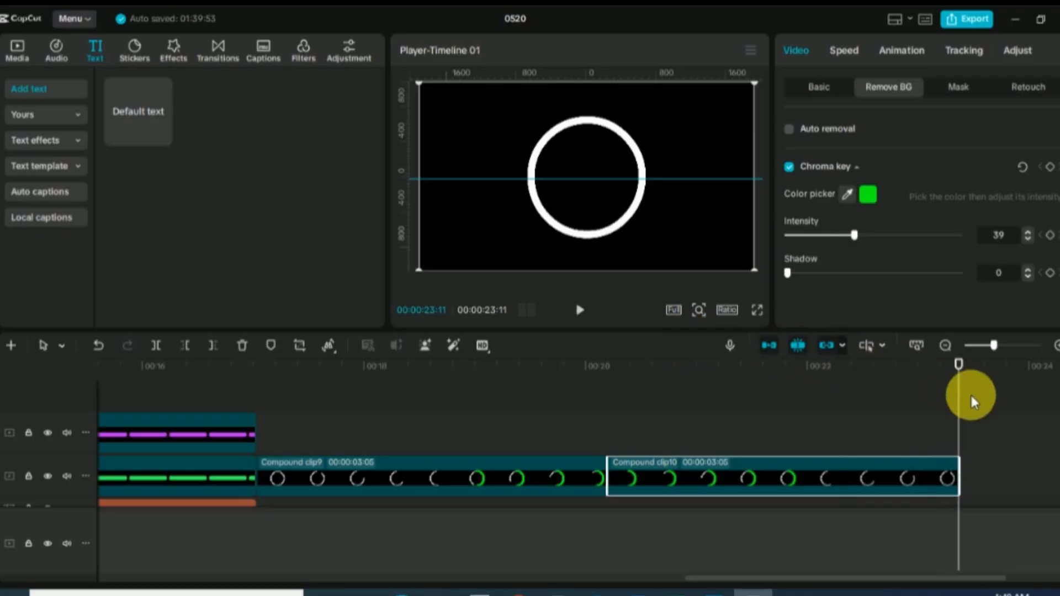
drag(967, 399, 260, 426)
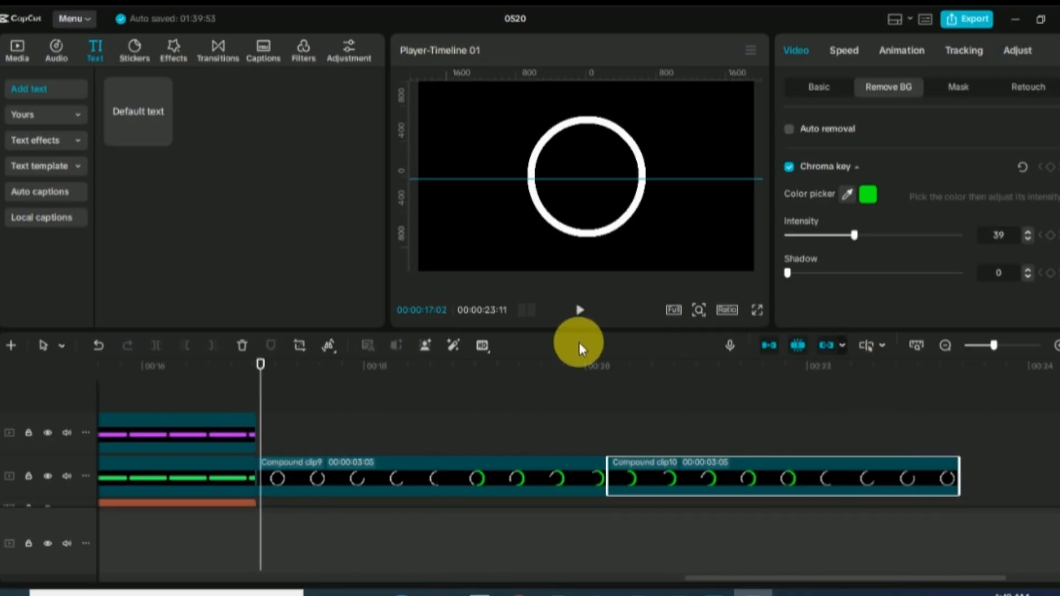
click(581, 311)
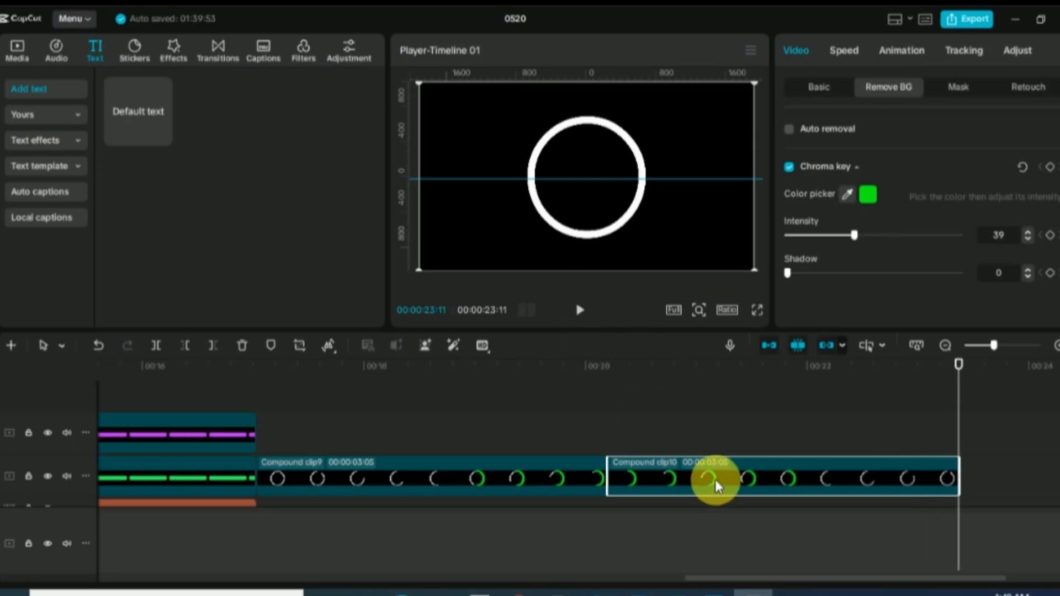
- Duplicate the first circle compound clip and place the copy directly after the reversed clip
click(566, 469)
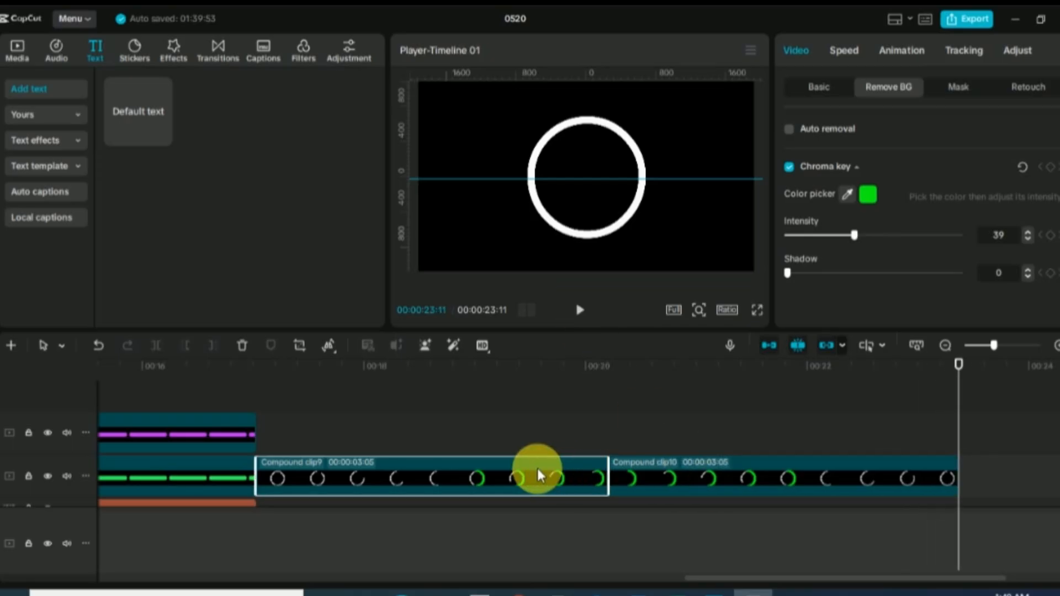
drag(537, 466, 982, 479)
click(870, 544)
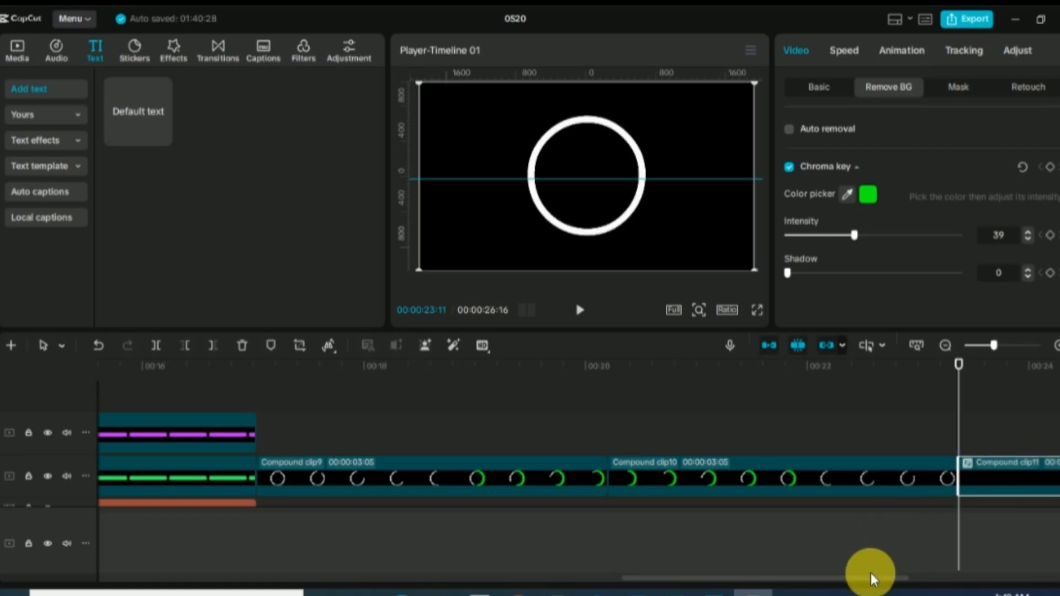
drag(913, 575, 1029, 580)
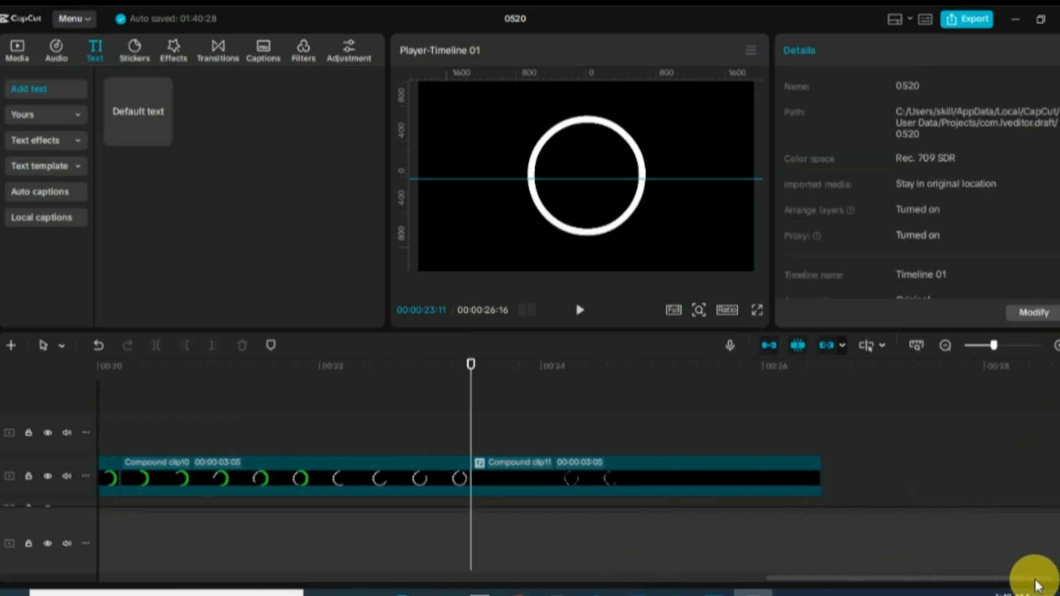
- Duplicate the last circle clip onto the track above it and disable the upper copy
click(752, 476)
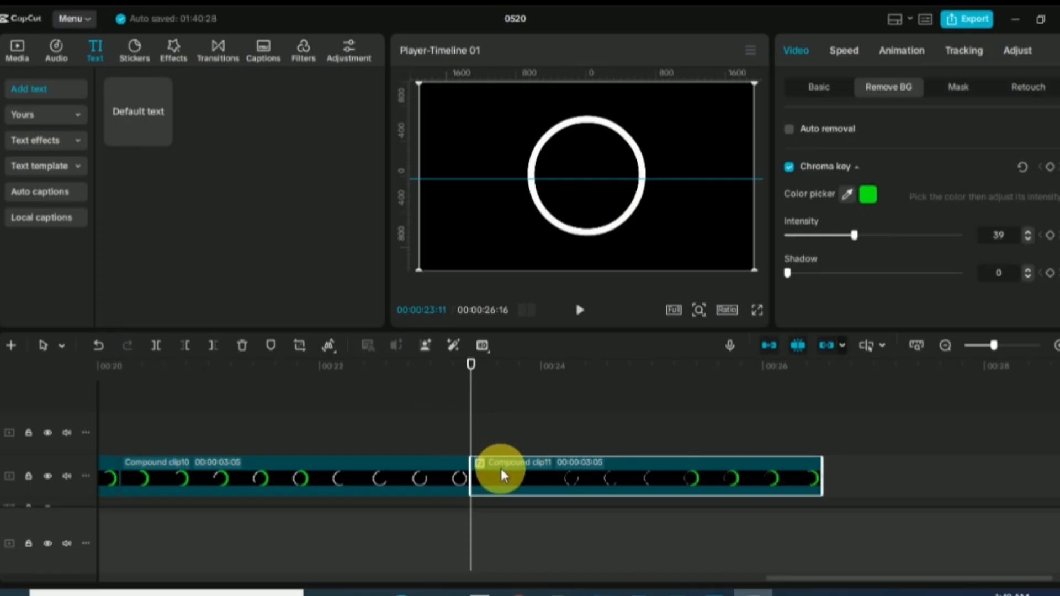
drag(503, 472, 506, 424)
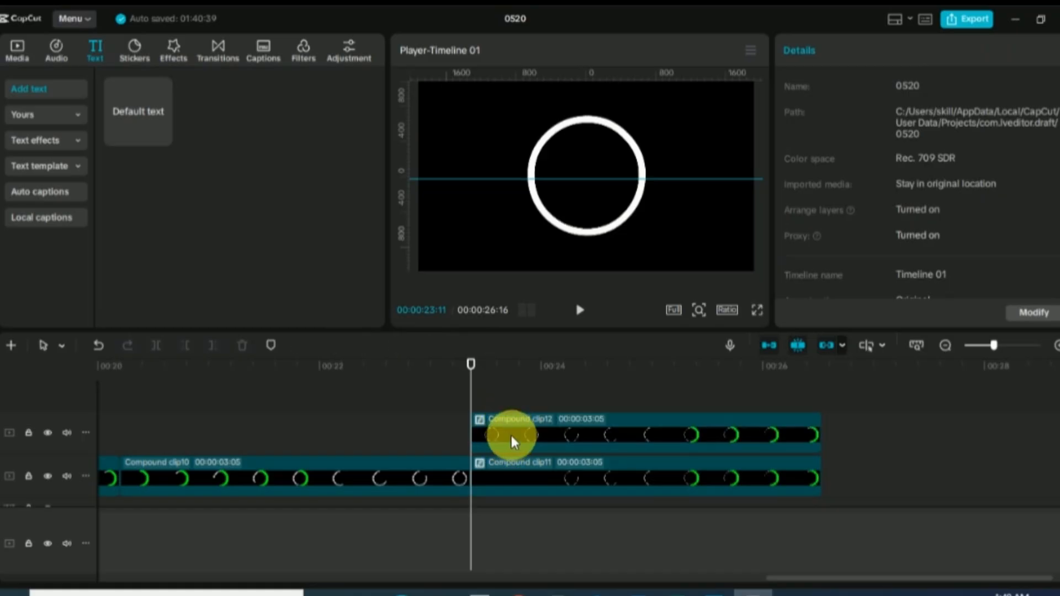
click(515, 426)
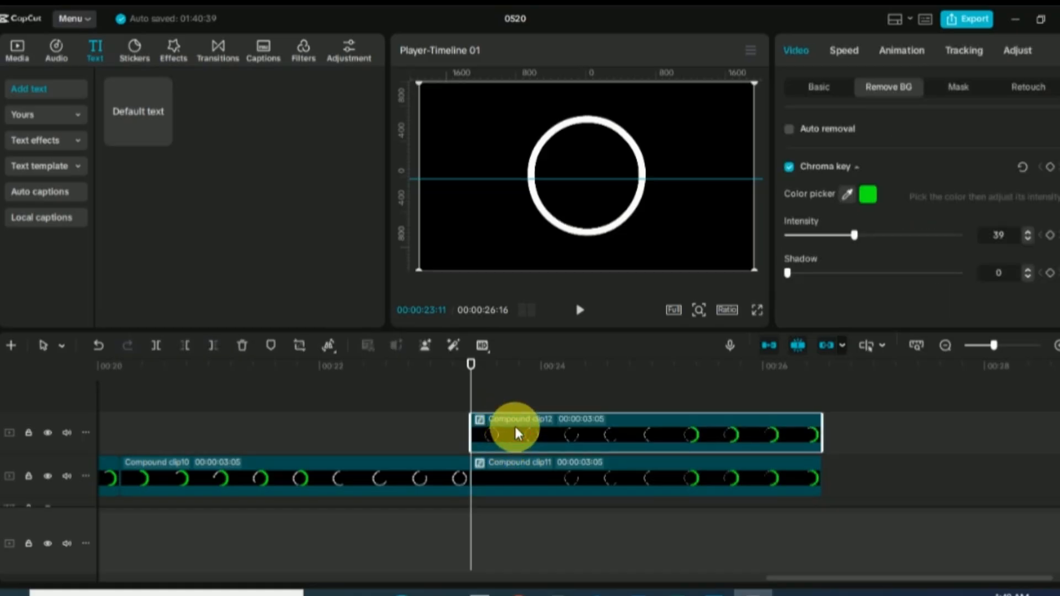
drag(515, 427, 529, 456)
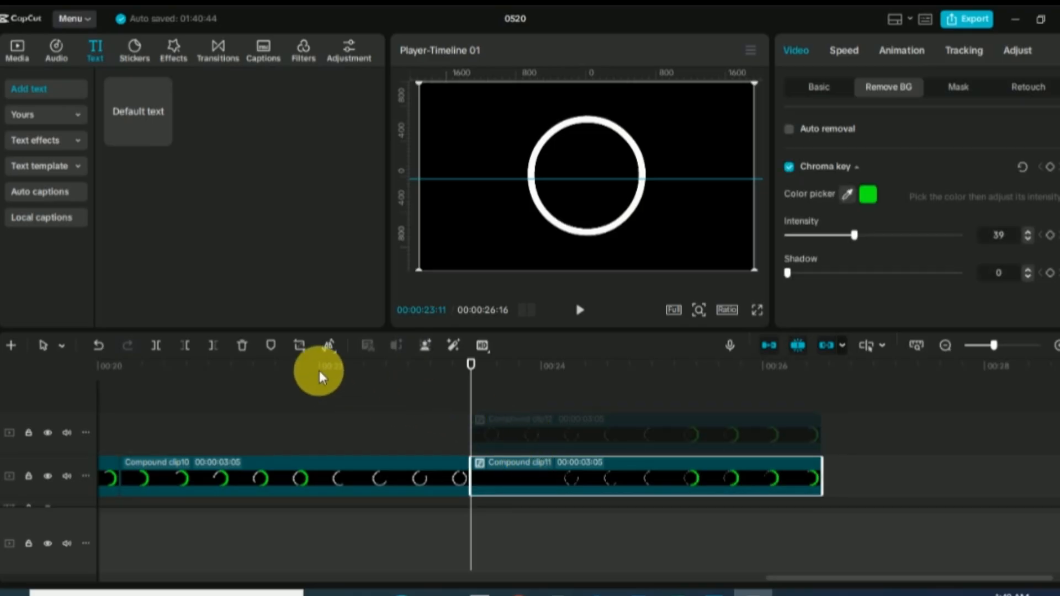
- Insert a freeze frame of the full ring at 00:00:23:11, at the start of the last circle clip
click(332, 350)
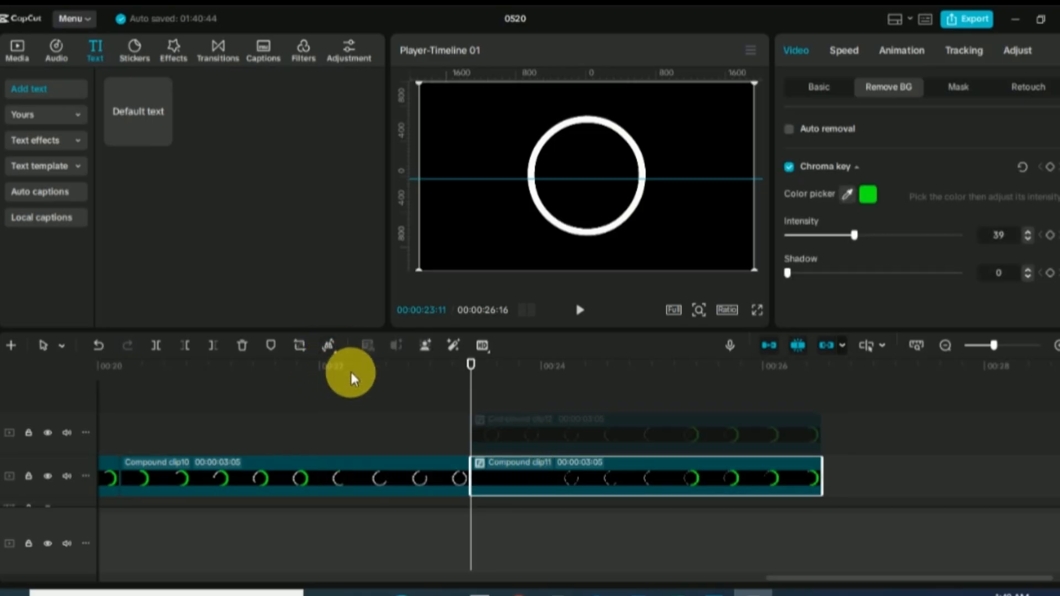
click(338, 349)
click(349, 366)
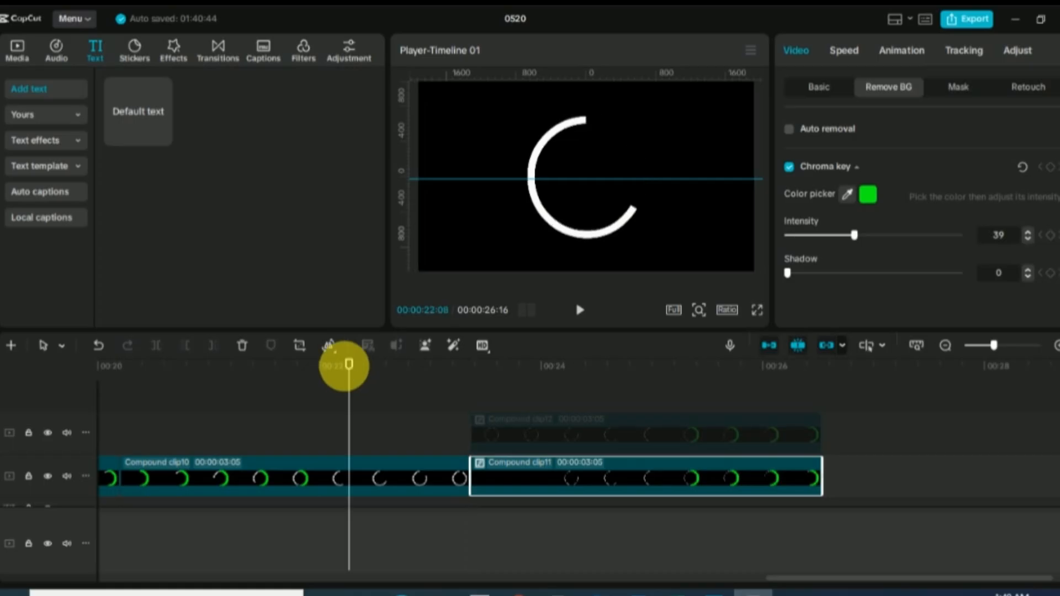
drag(351, 390, 472, 438)
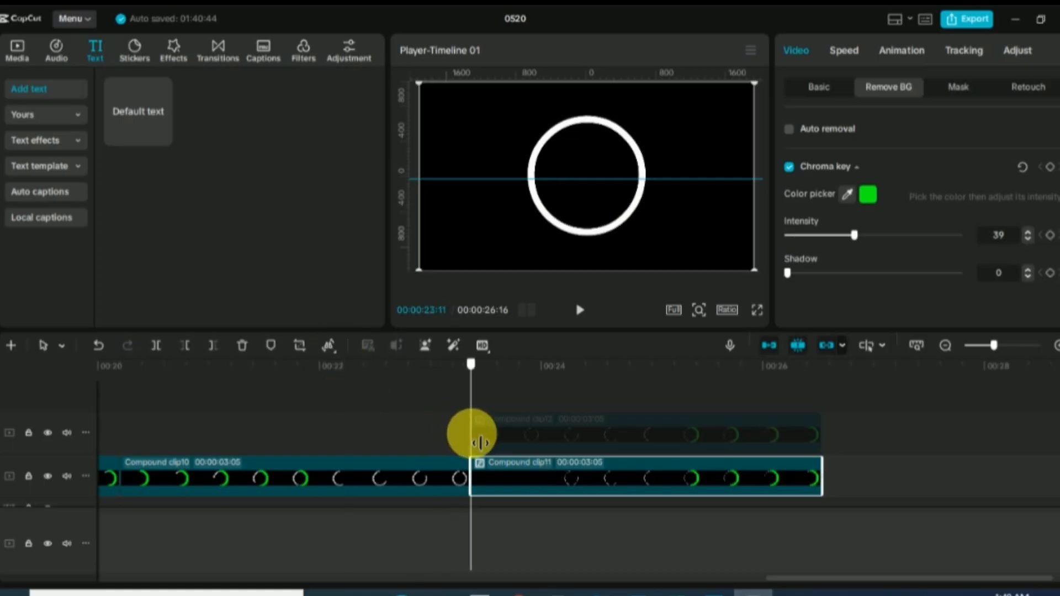
click(330, 346)
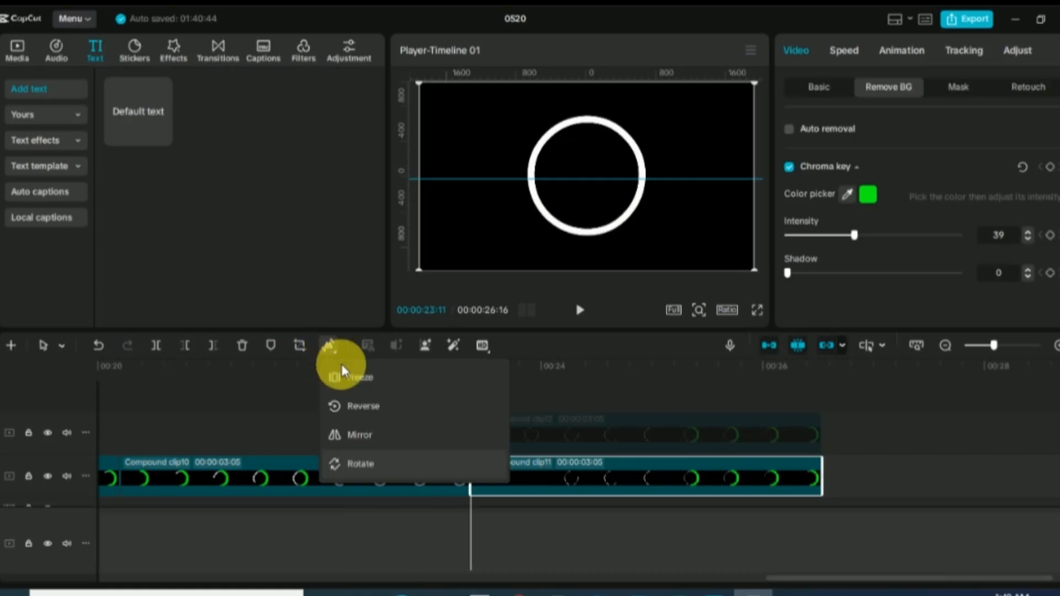
click(353, 377)
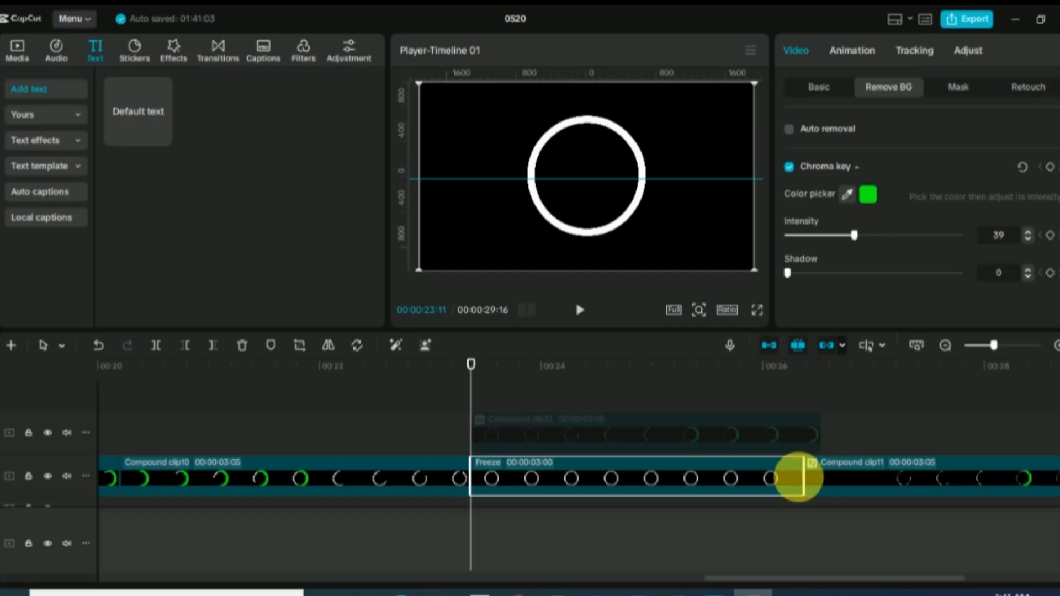
- Delete the circle clip after the freeze frame and extend the freeze frame to 00:00:03:05
click(884, 476)
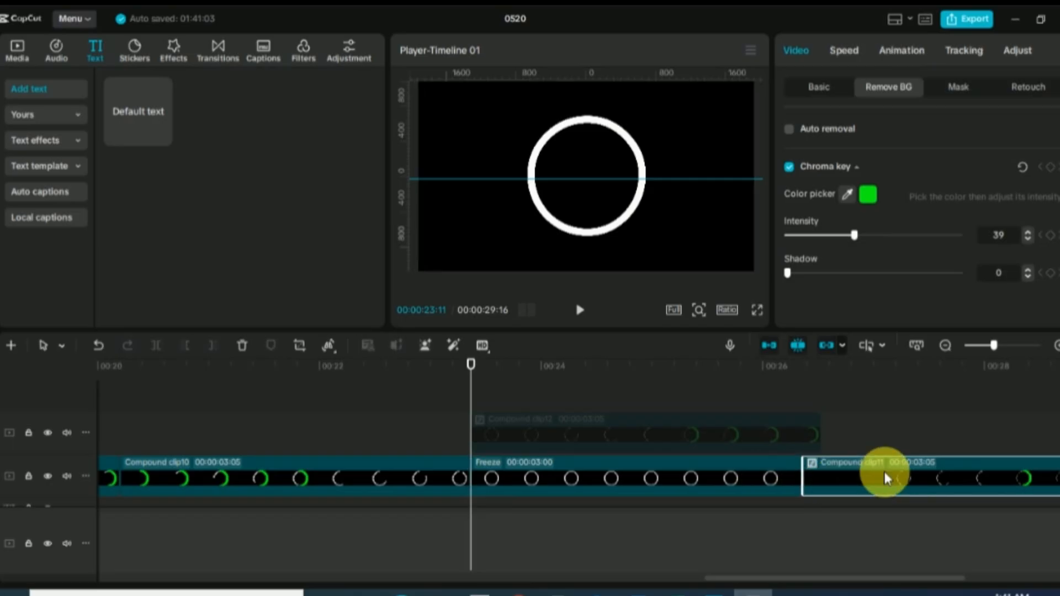
key(Delete)
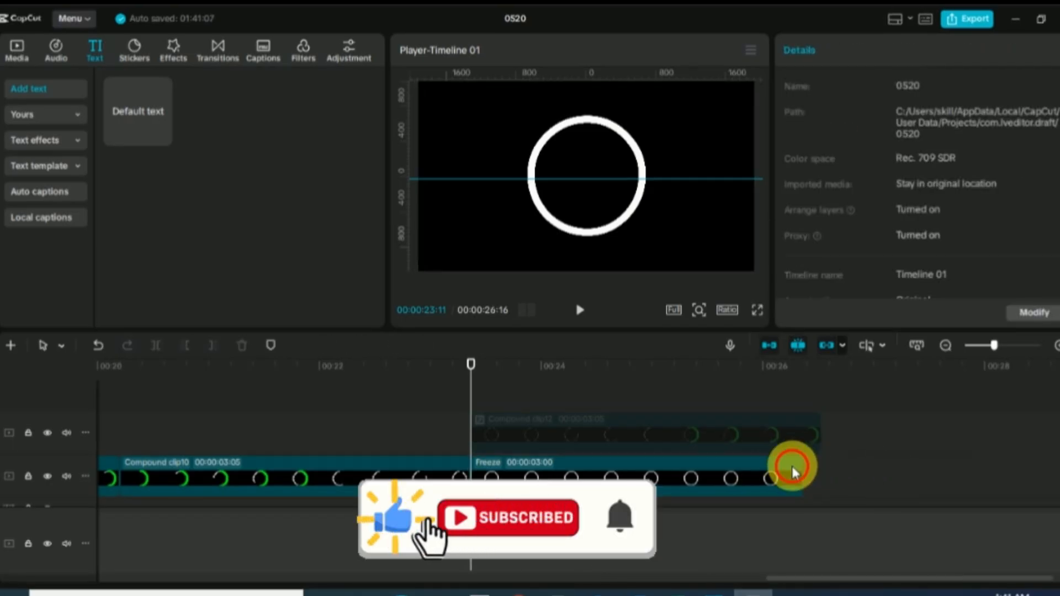
drag(792, 467, 823, 475)
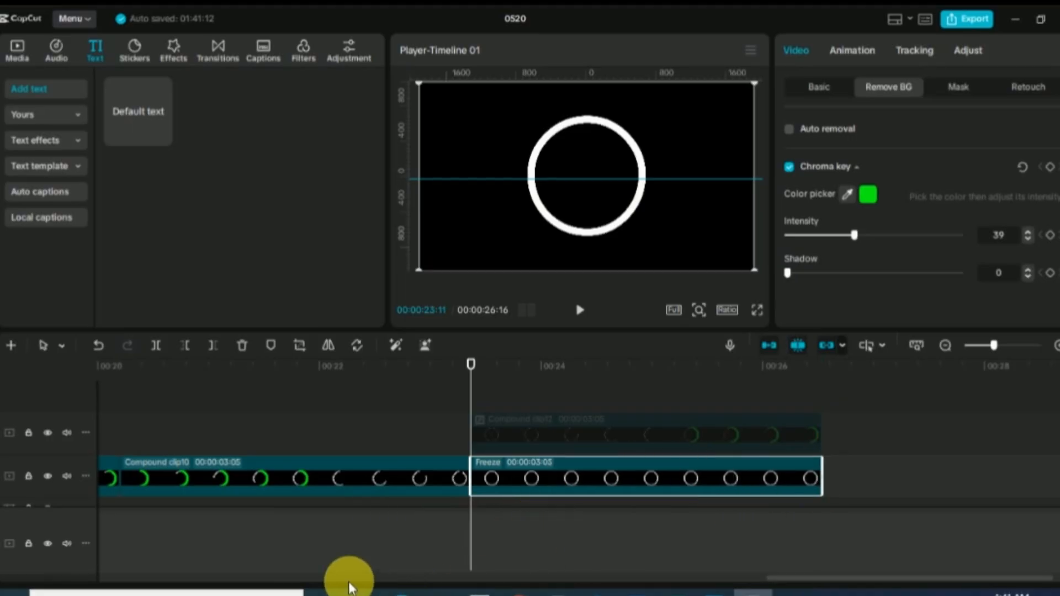
- Add a default text clip at 00:00:23:11 below the freeze frame and replace its wording with blank spaces
drag(763, 578, 595, 566)
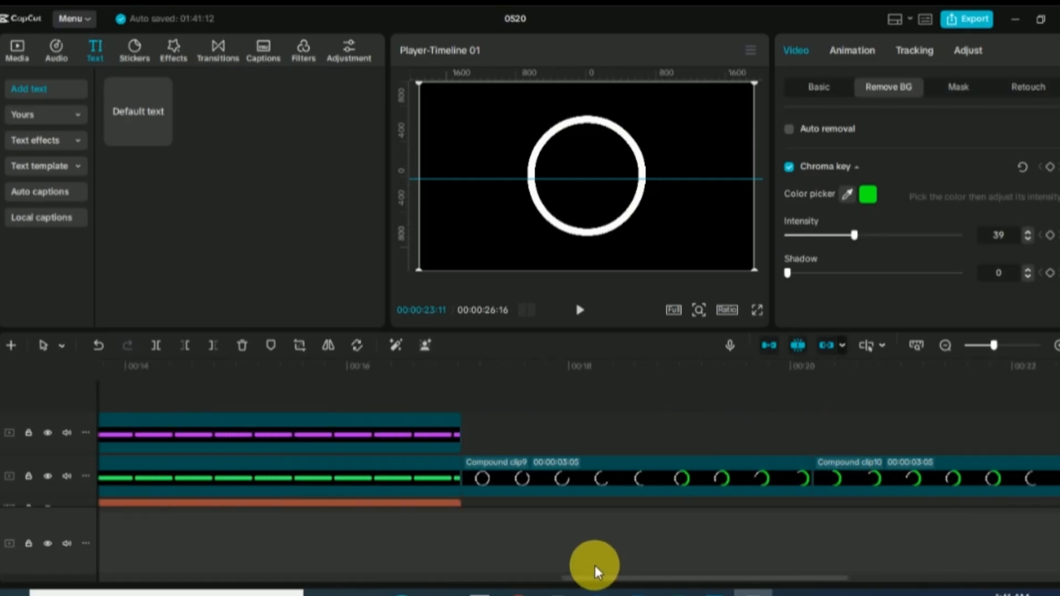
scroll(503, 491, down, 1)
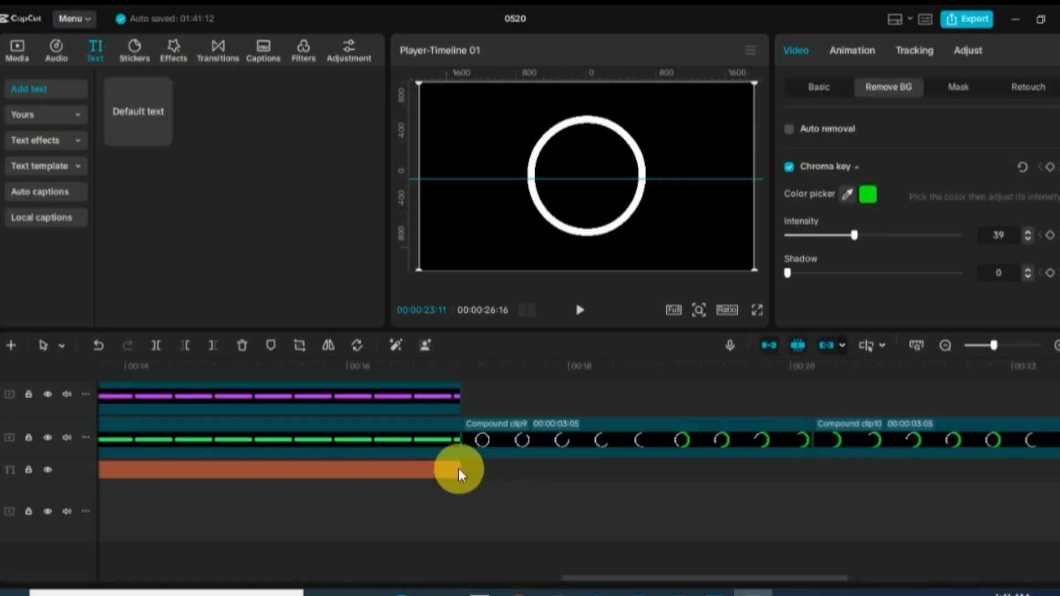
click(445, 474)
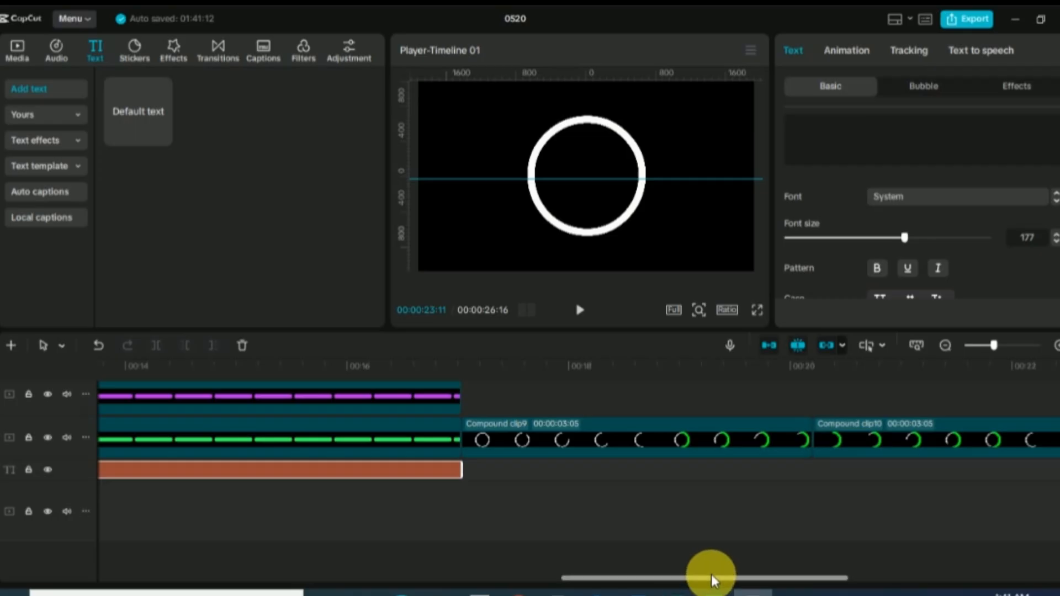
drag(714, 577, 889, 580)
click(163, 137)
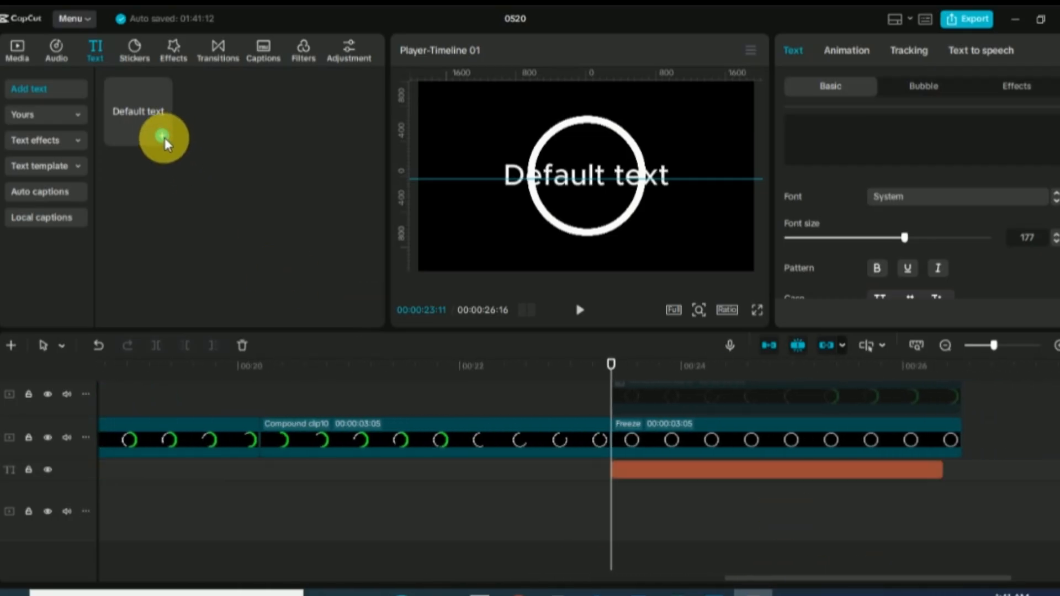
drag(859, 132, 770, 121)
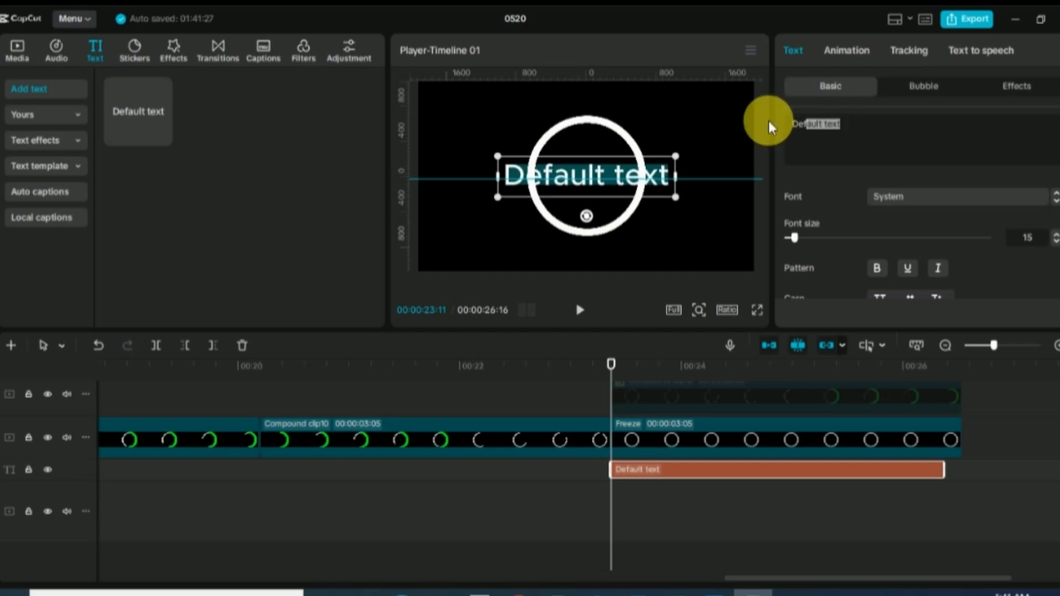
key(BackSpace)
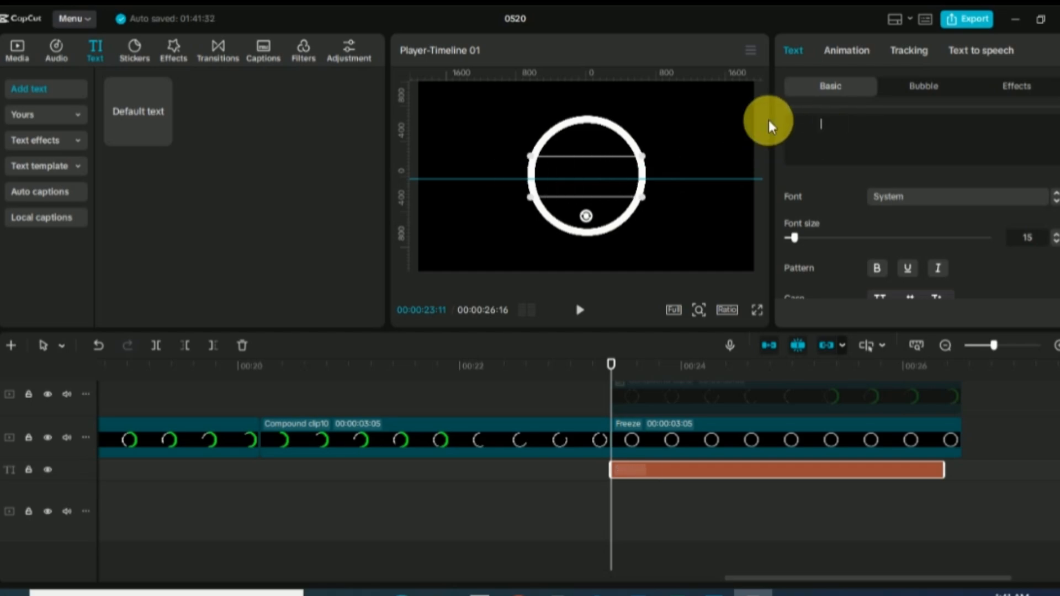
- Set the blank text's font size to 255 and turn on its background
drag(795, 238, 845, 238)
click(964, 240)
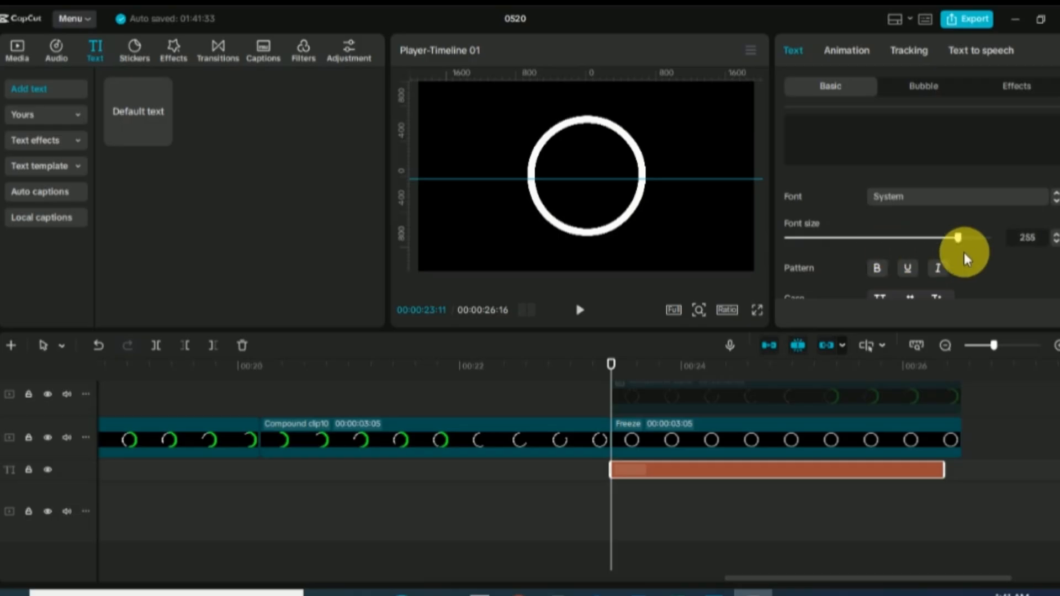
scroll(906, 265, down, 5)
scroll(903, 263, down, 10)
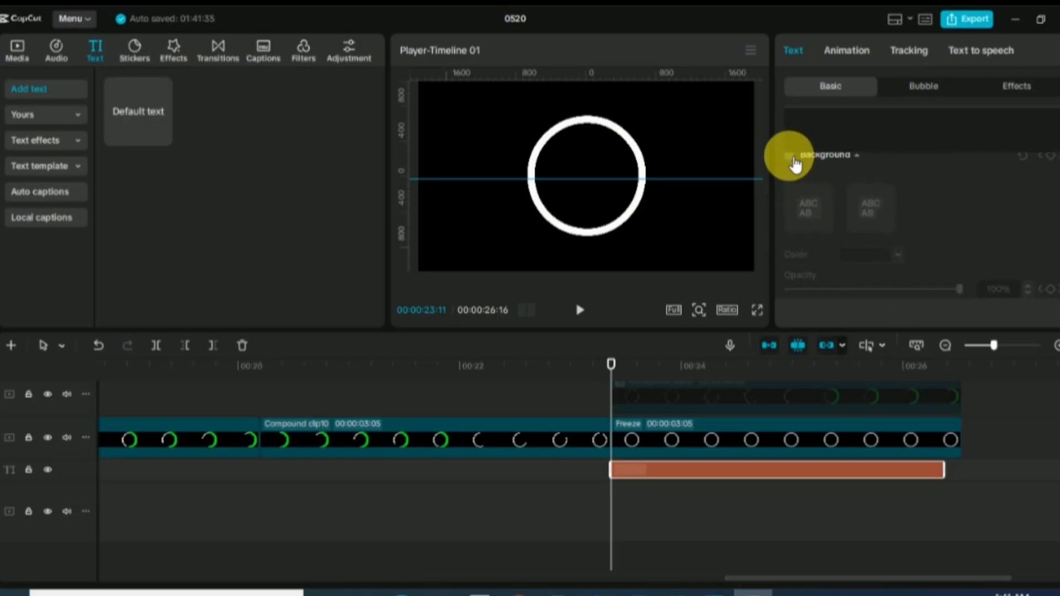
click(790, 157)
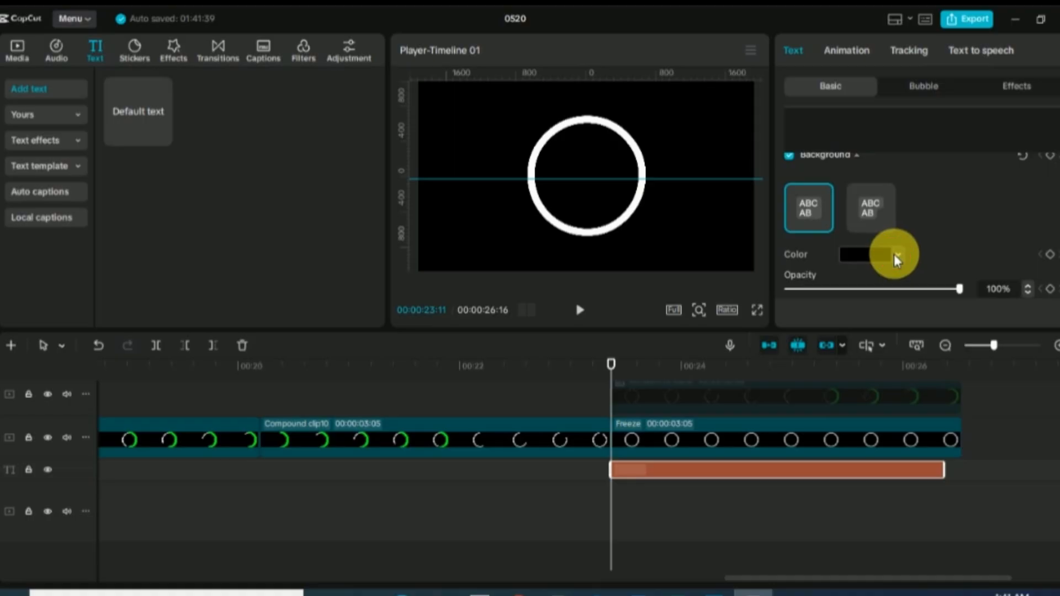
- Colour the blank text's background blue 495EFF and extend the text clip to the end of the freeze frame
click(894, 255)
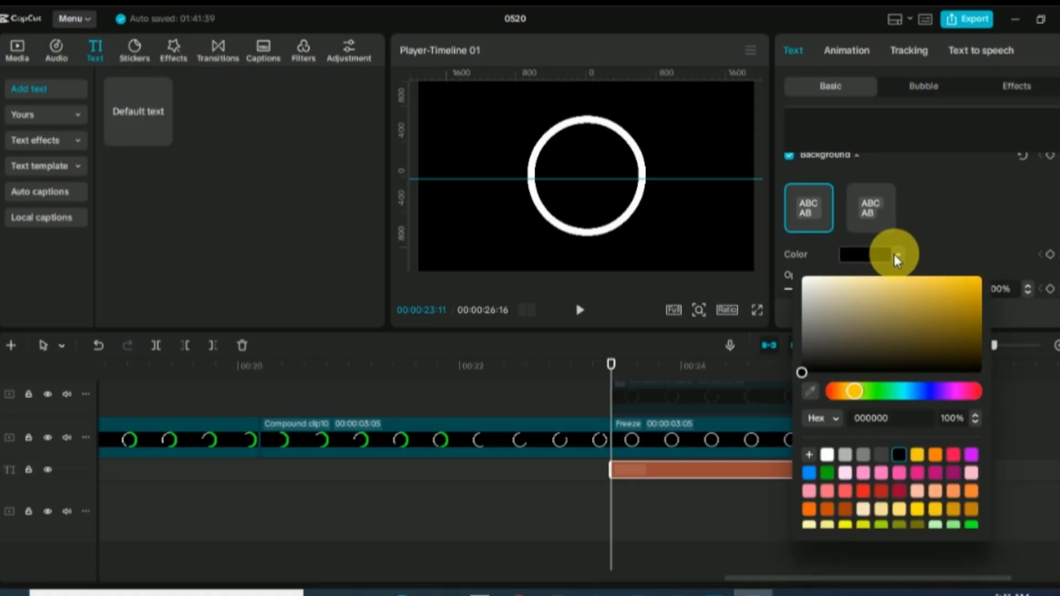
click(936, 393)
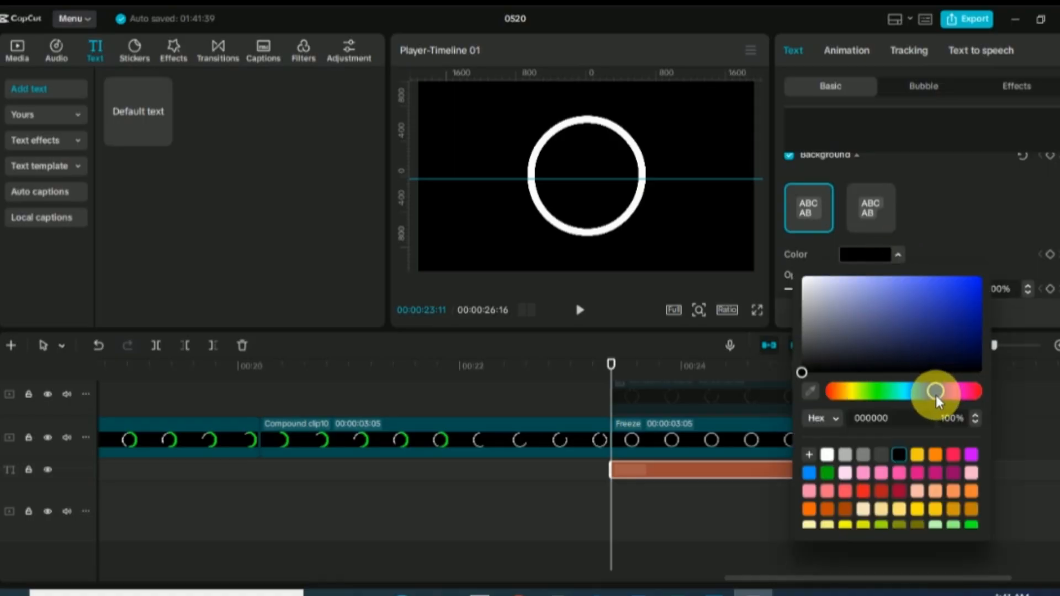
click(930, 277)
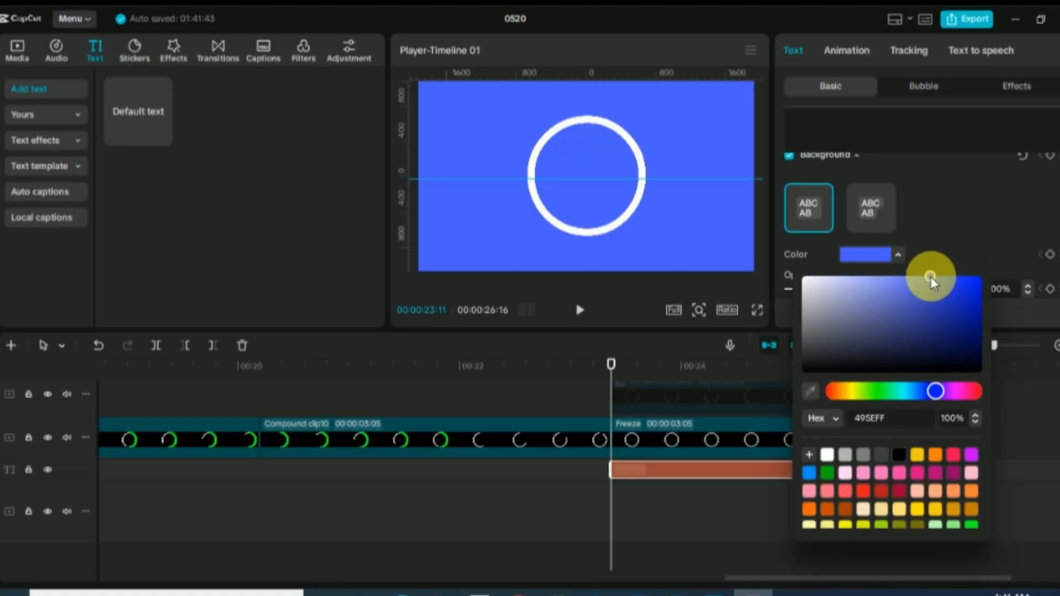
click(648, 468)
drag(950, 476, 961, 469)
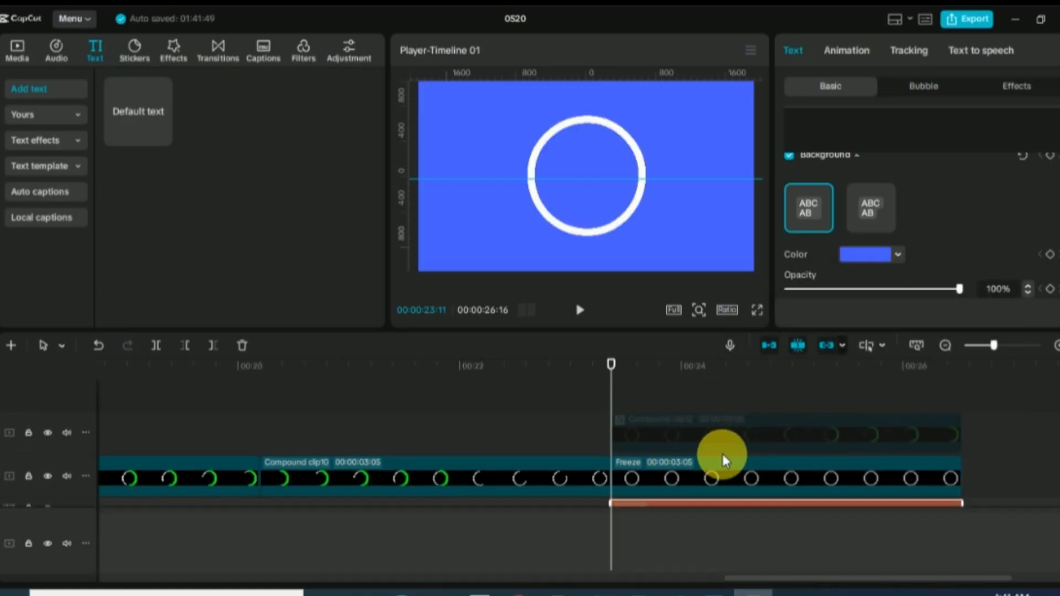
- Lower the freeze frame's blend opacity to 34%
click(689, 474)
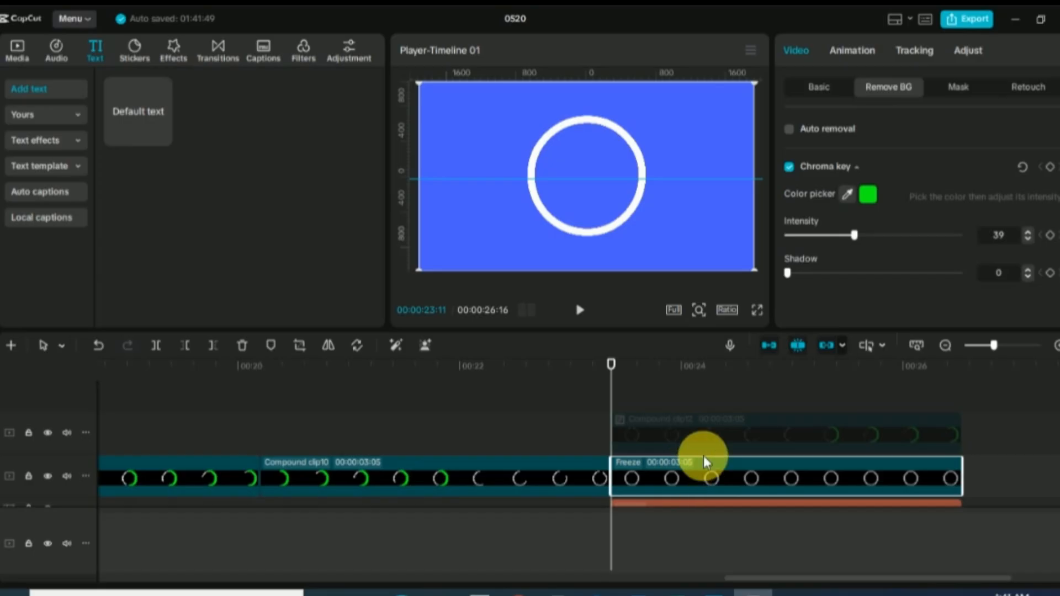
click(819, 86)
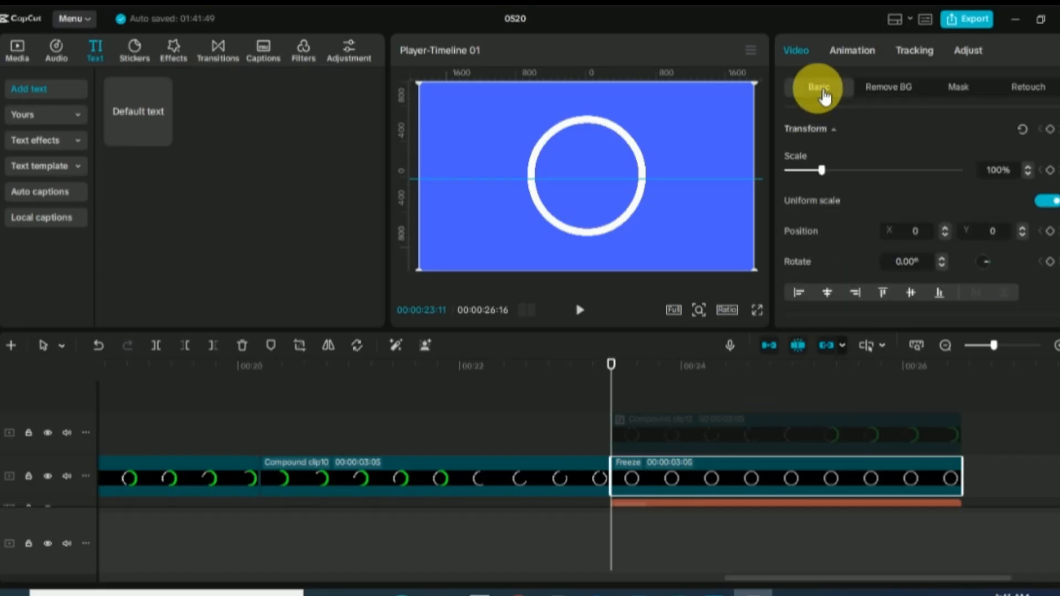
scroll(836, 204, down, 4)
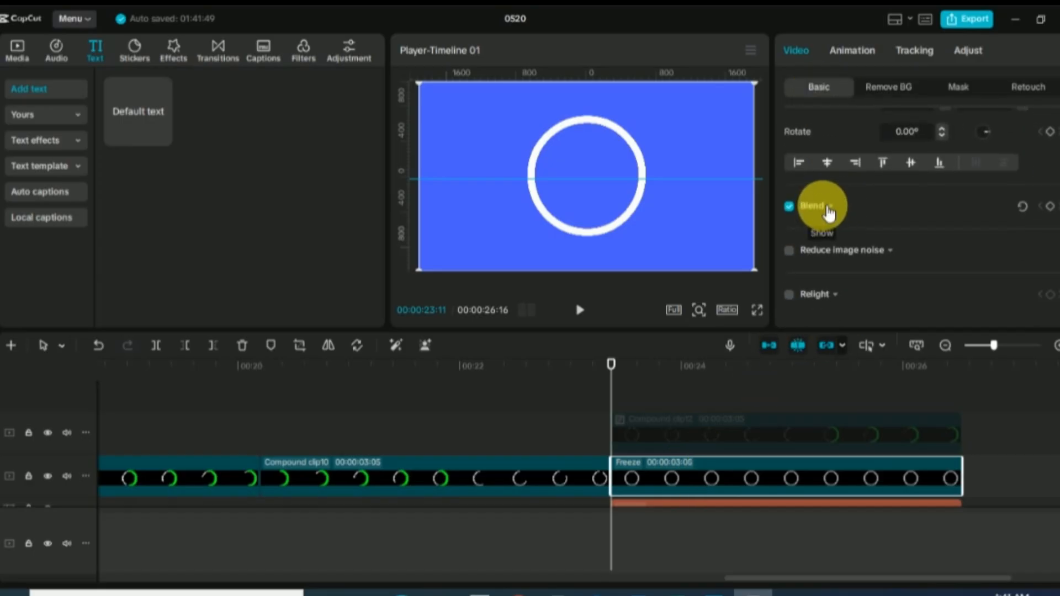
click(835, 210)
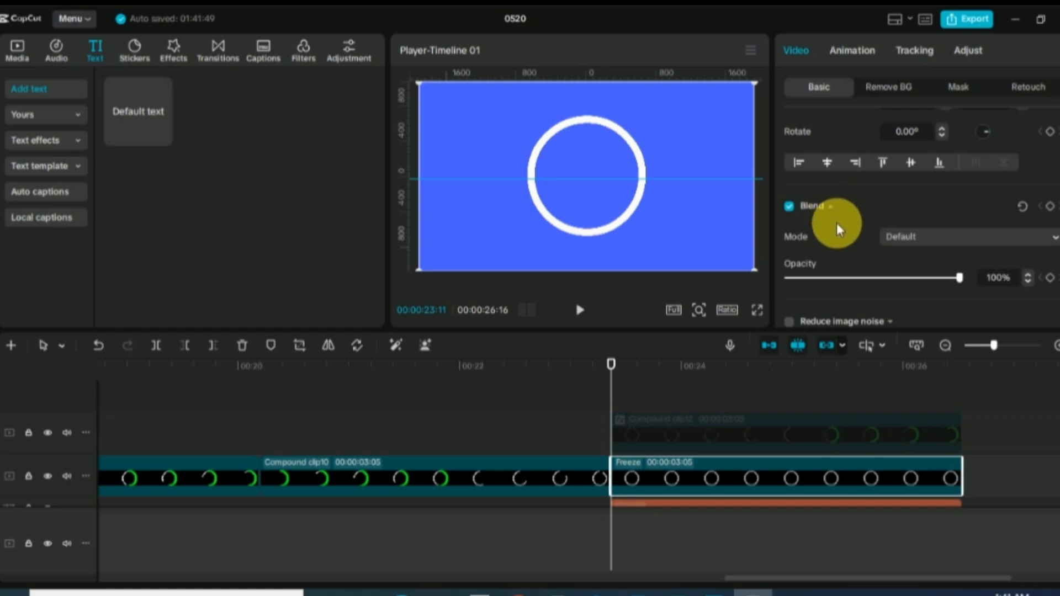
scroll(837, 223, down, 1)
drag(960, 221, 846, 216)
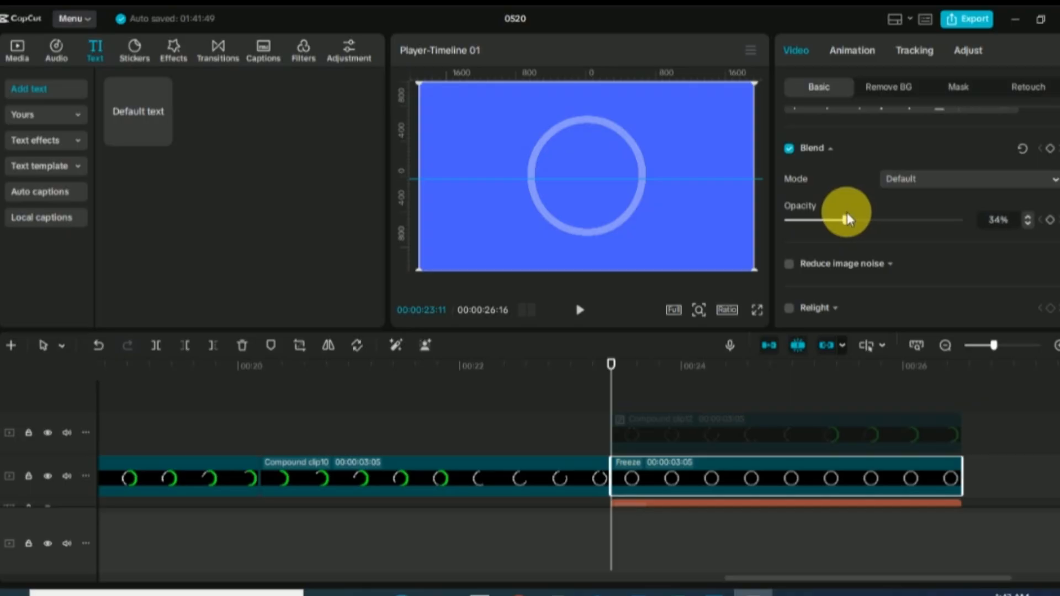
- Re-enable the circle clip above the freeze frame and play the section from 00:00:23:11
click(704, 422)
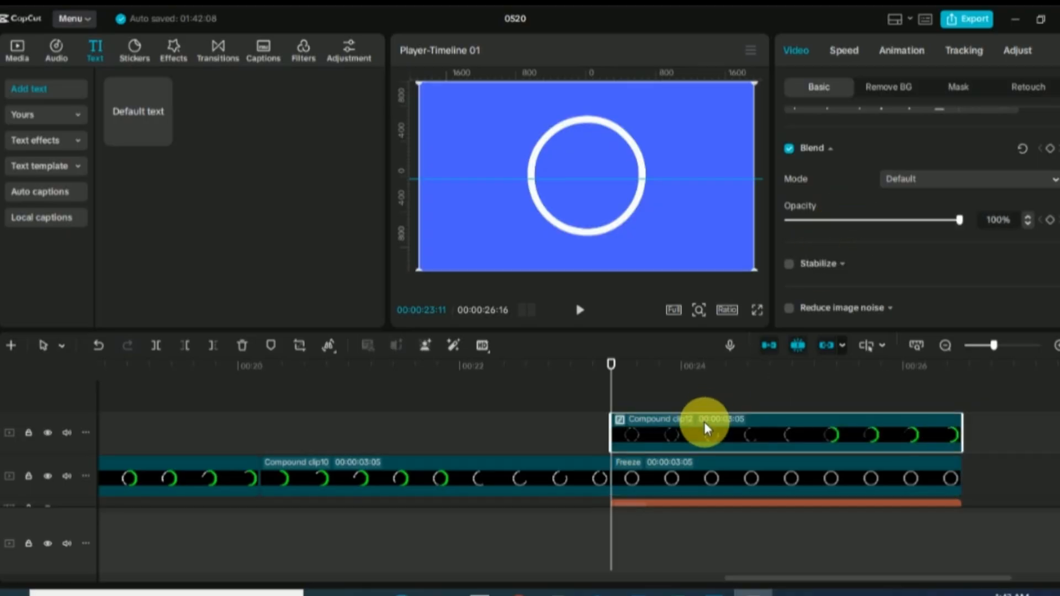
click(580, 309)
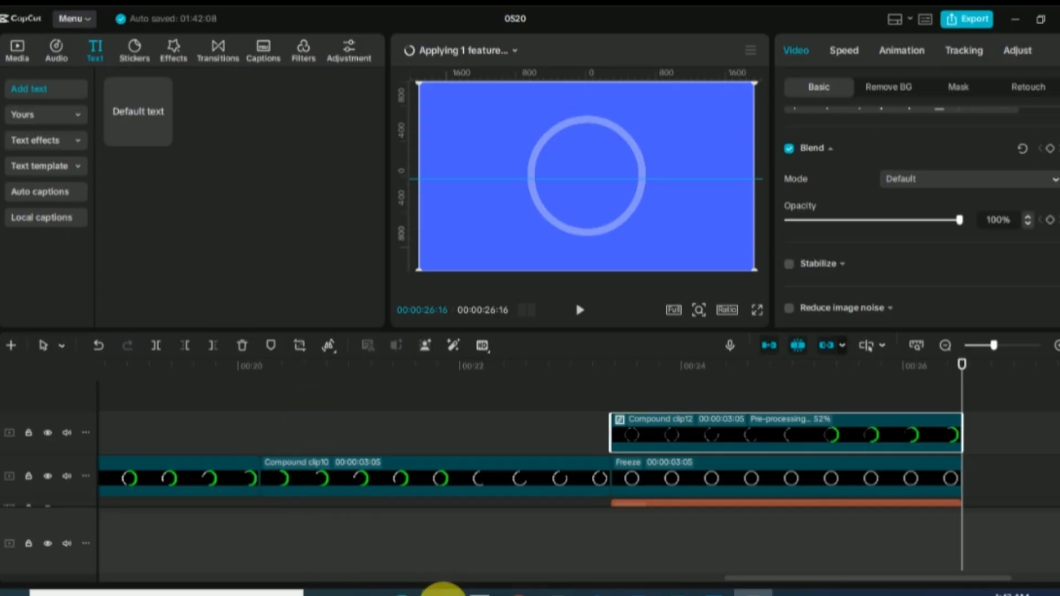
- Place the portrait video after the freeze frame at 00:00:26:16 and put a disabled copy of the upper circle clip above it
click(443, 590)
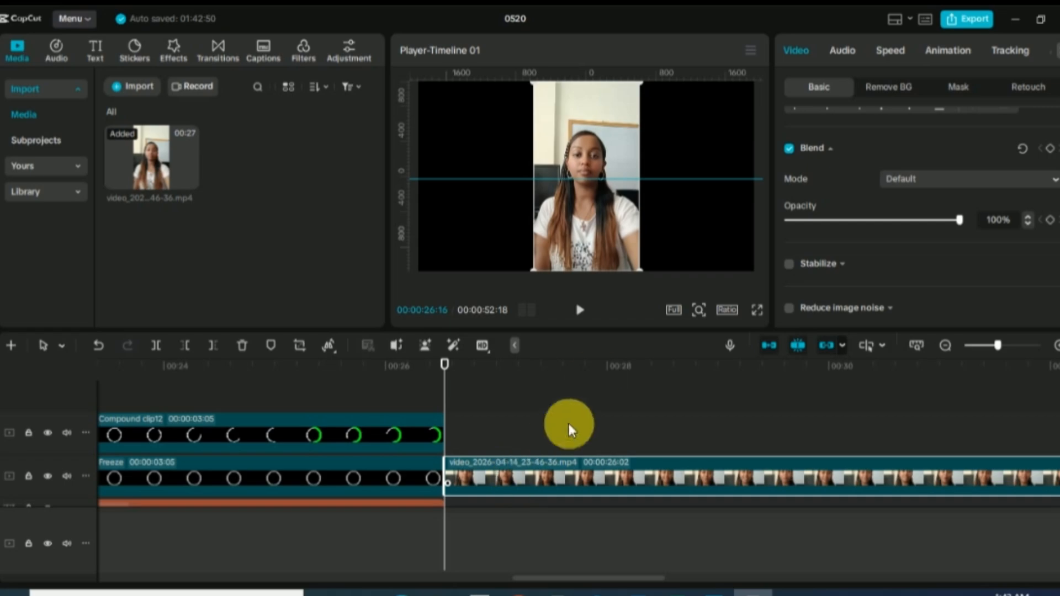
click(412, 440)
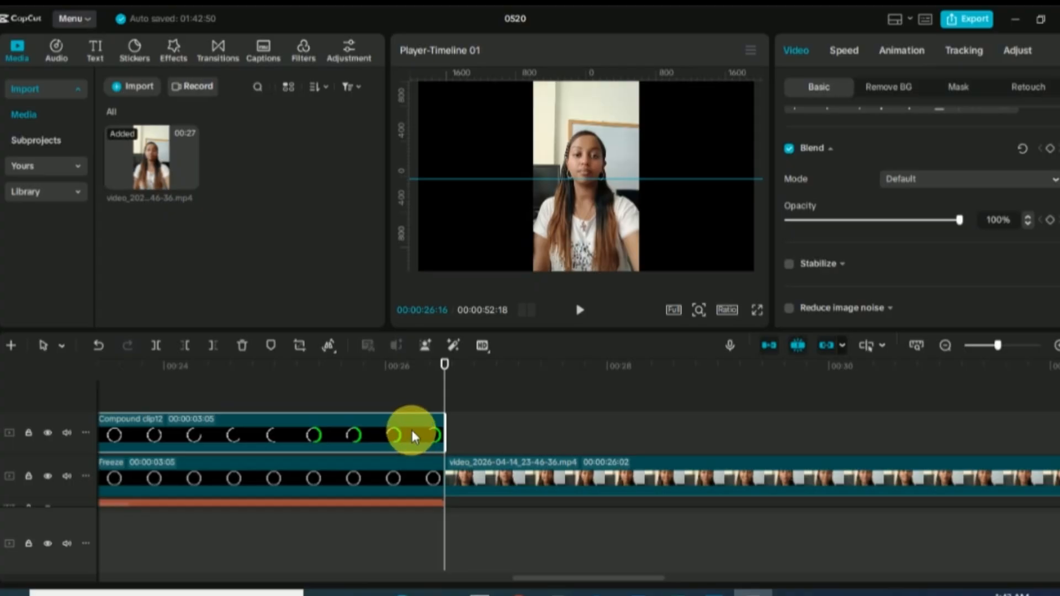
drag(412, 437, 765, 433)
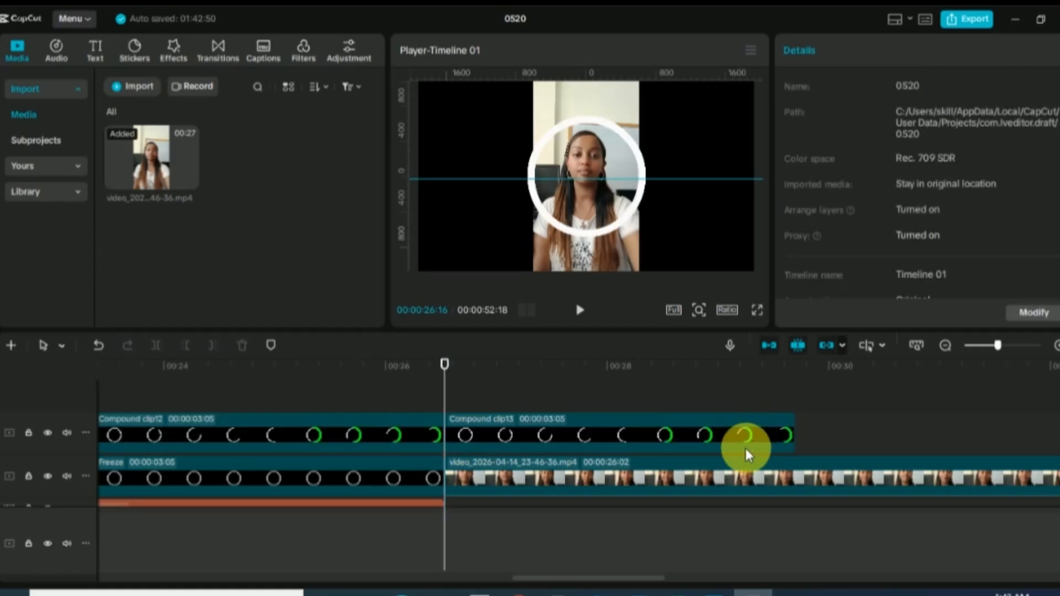
click(578, 433)
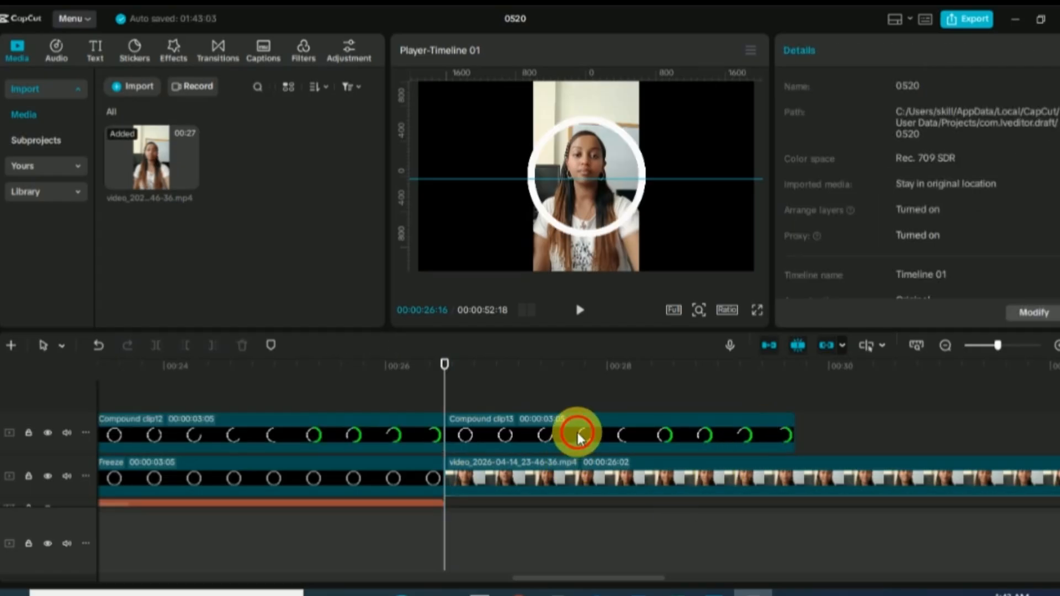
key(v)
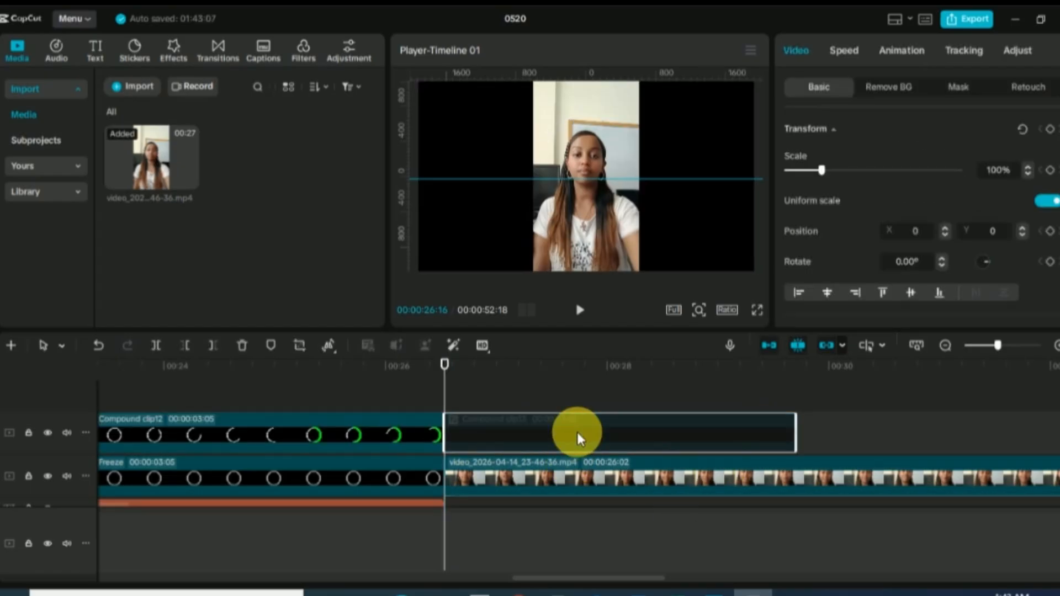
- Add a circle mask to the portrait video
click(596, 479)
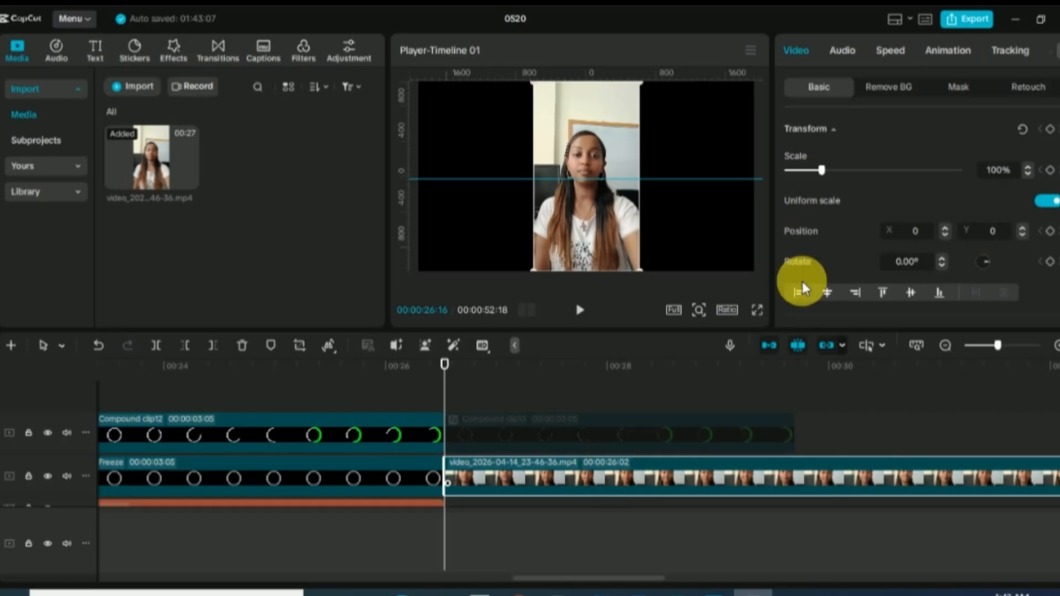
click(959, 88)
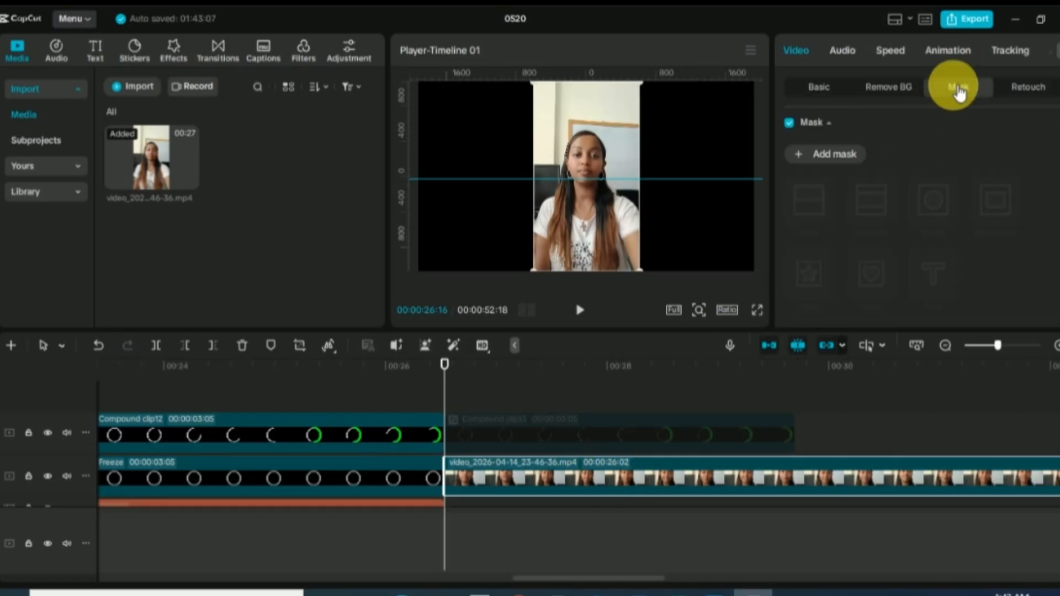
click(804, 155)
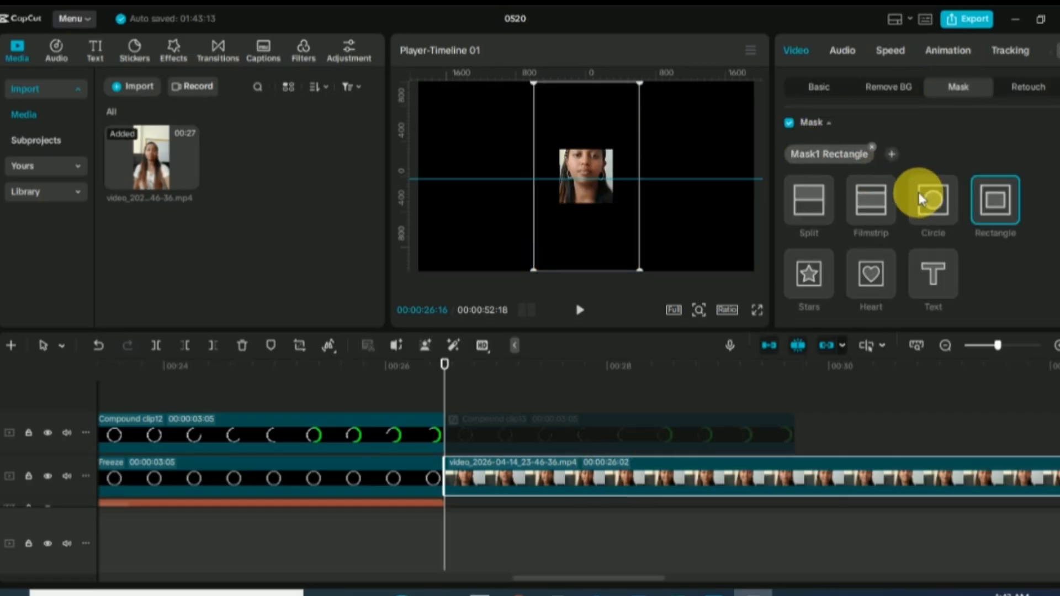
click(933, 200)
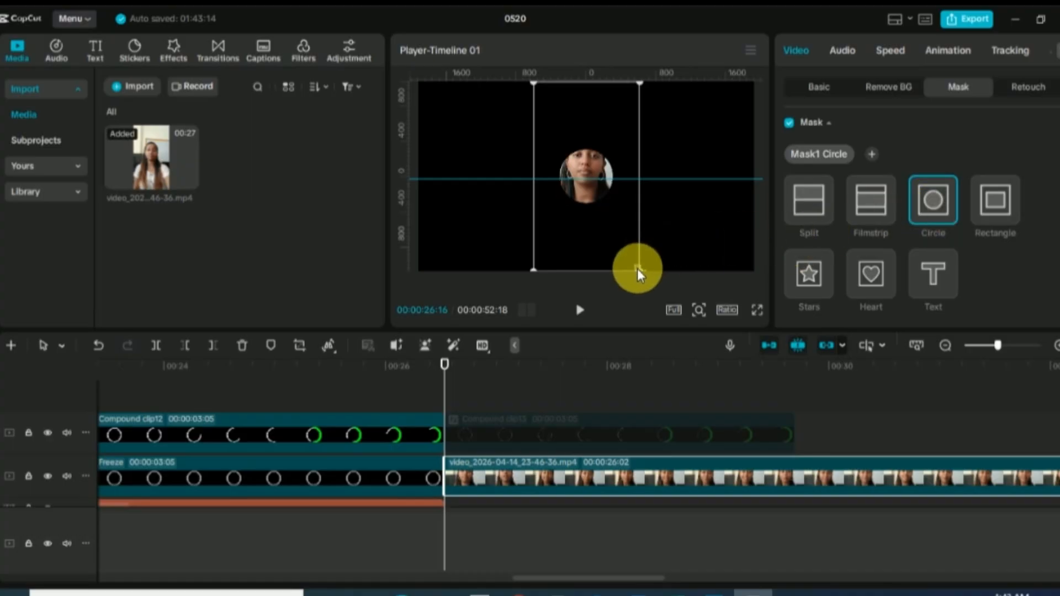
- Enlarge the circle mask to frame the woman's head and shoulders and set the video's scale to 103%
drag(637, 269, 689, 303)
click(511, 390)
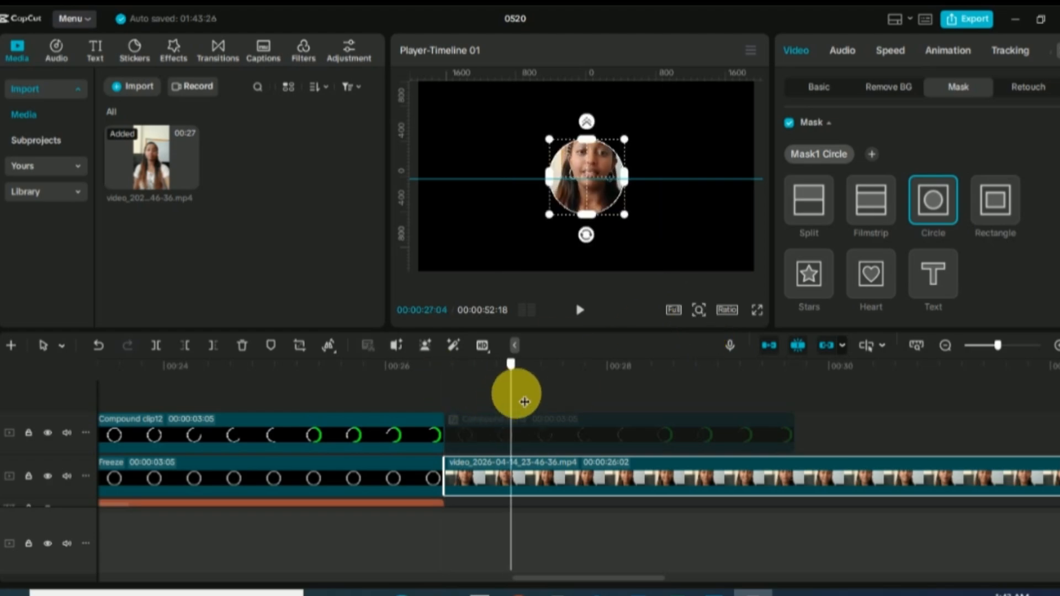
drag(622, 218, 647, 230)
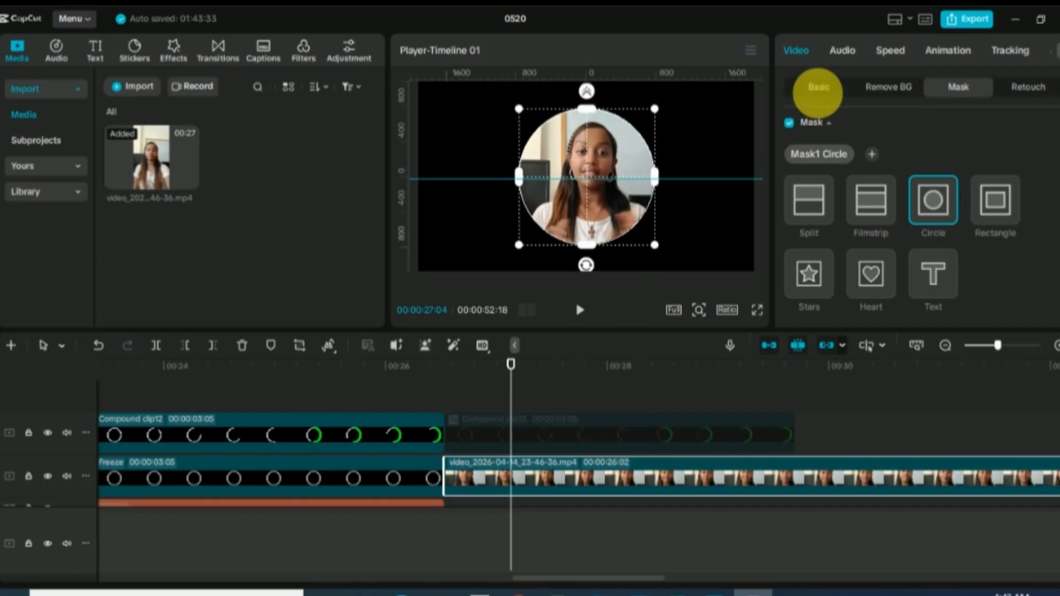
click(823, 88)
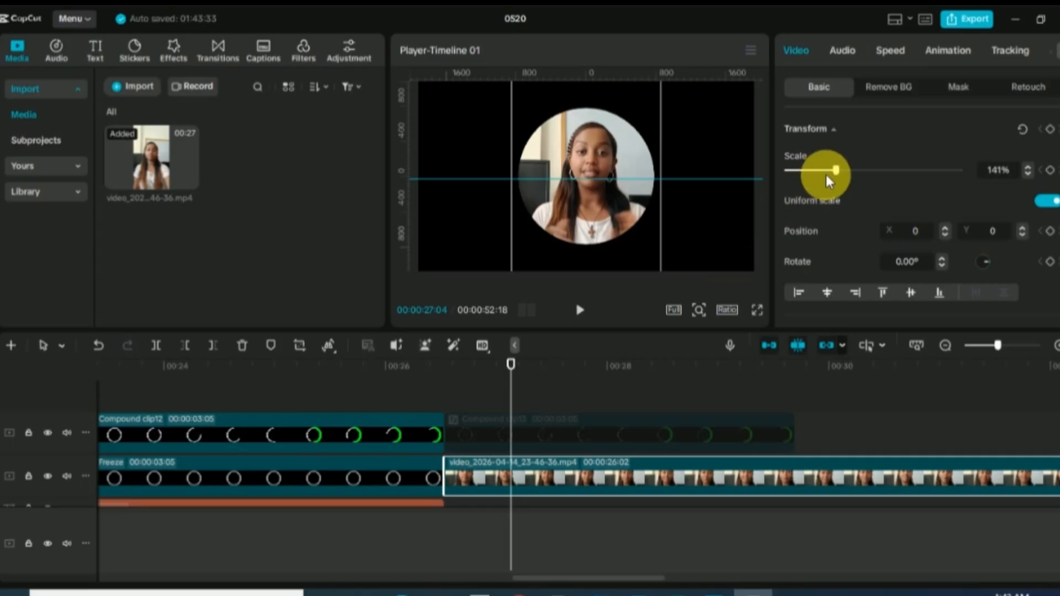
drag(827, 175, 822, 169)
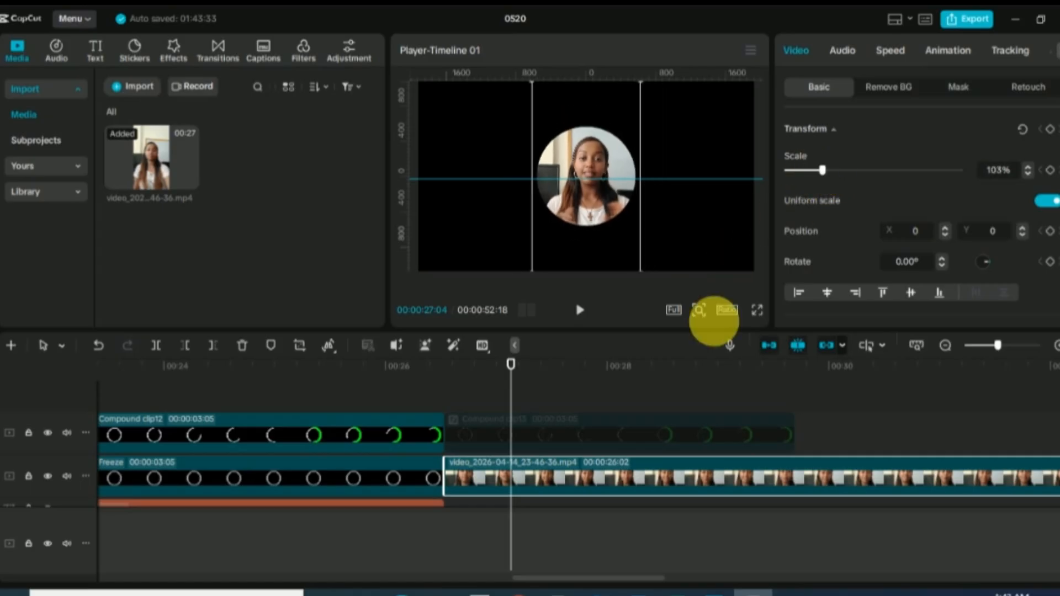
- Re-enable the circle clip above the portrait video and set the video's scale to 110% so it fills the ring
click(606, 428)
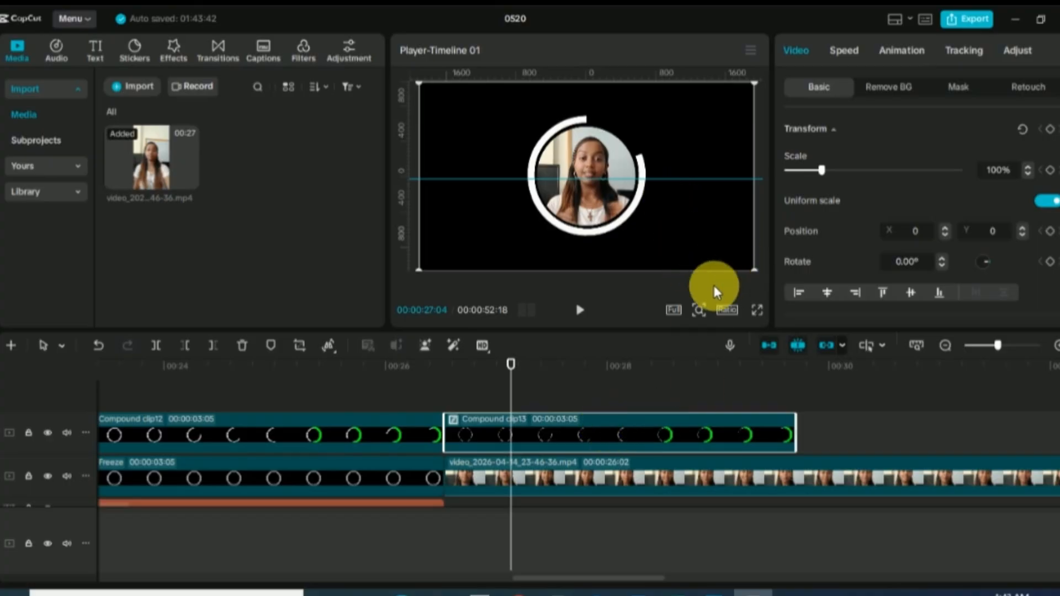
click(606, 466)
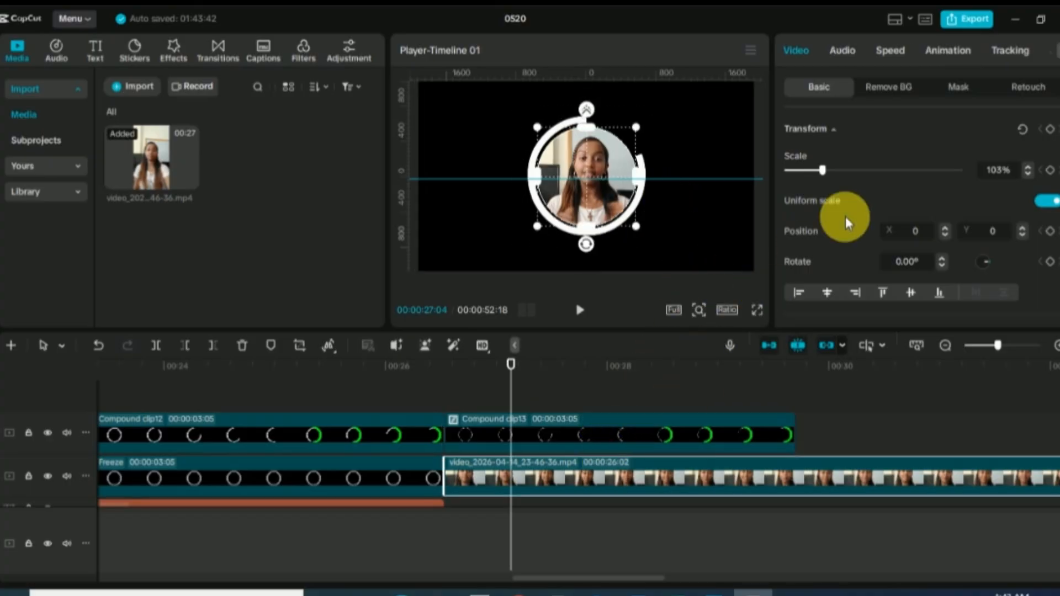
click(1026, 168)
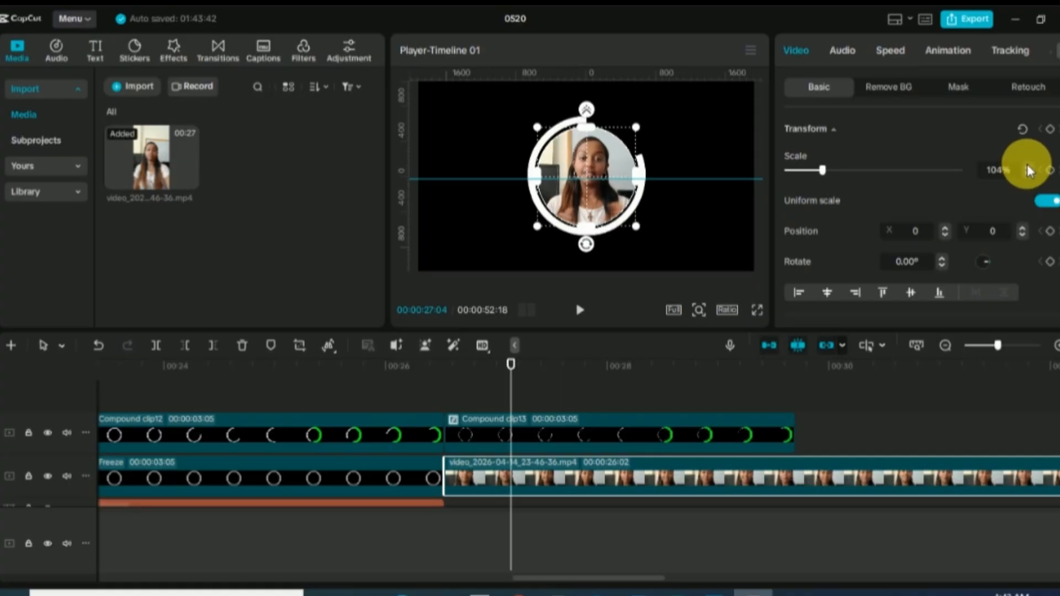
click(1026, 168)
click(1026, 167)
click(1026, 168)
click(1026, 168)
click(1027, 169)
click(1027, 169)
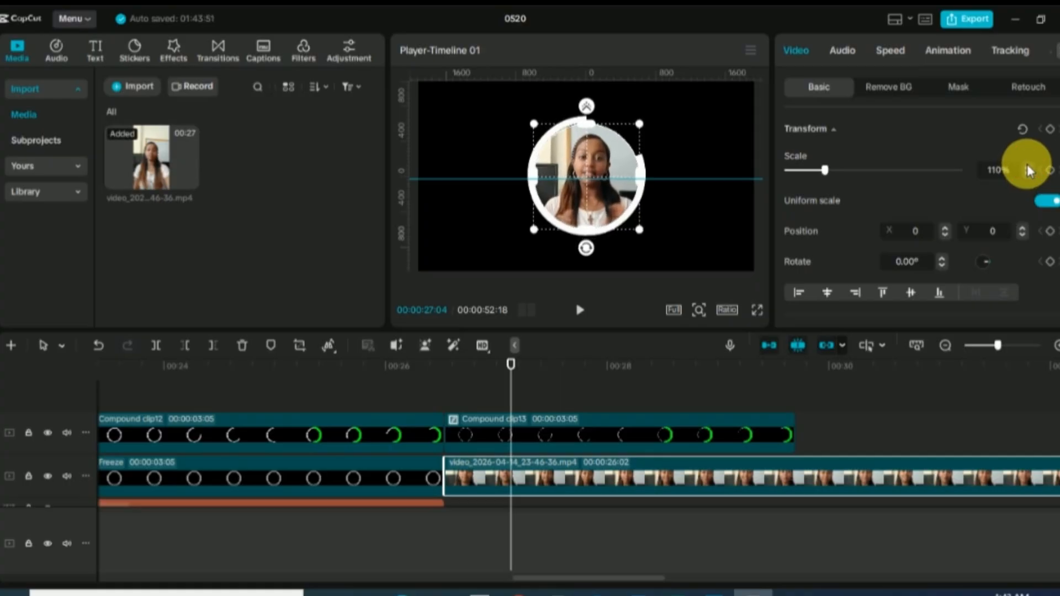
- Set the portrait video's volume to 0.0 dB and play back from the clip's start at 00:00:26:16
drag(511, 363, 445, 393)
click(580, 319)
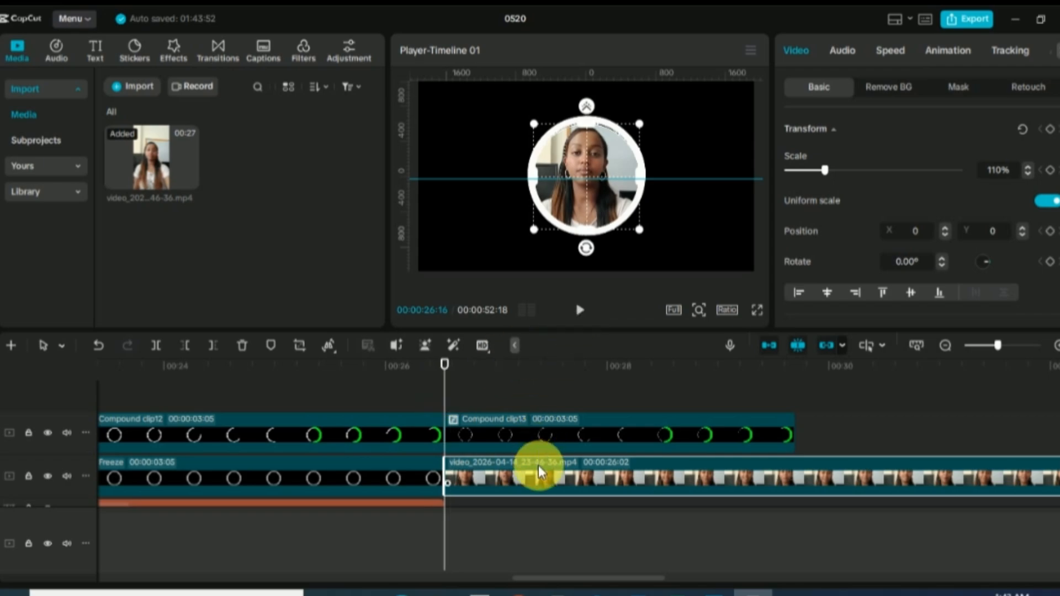
click(844, 52)
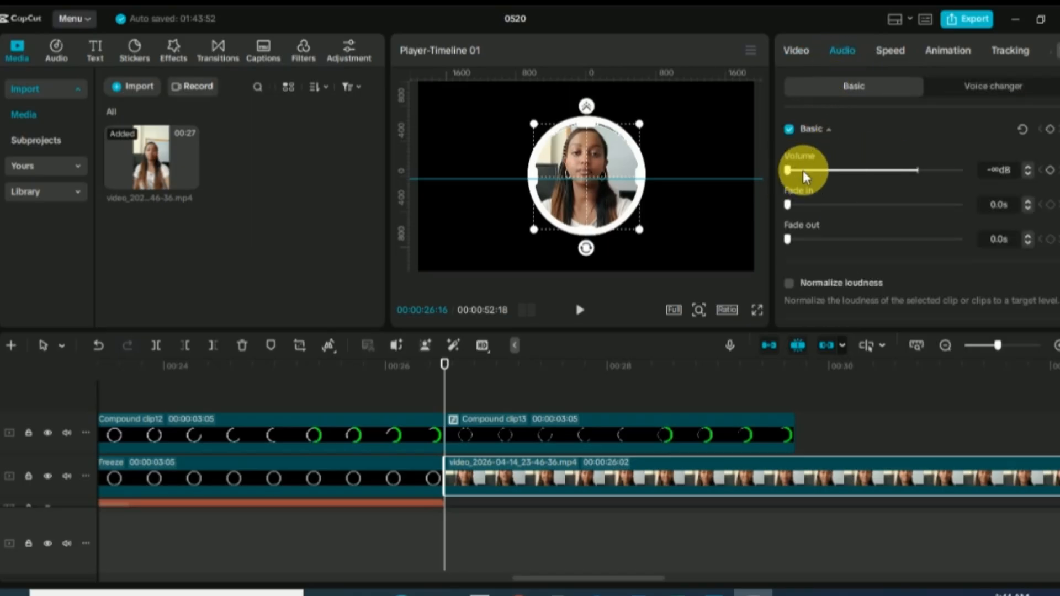
drag(800, 170, 922, 191)
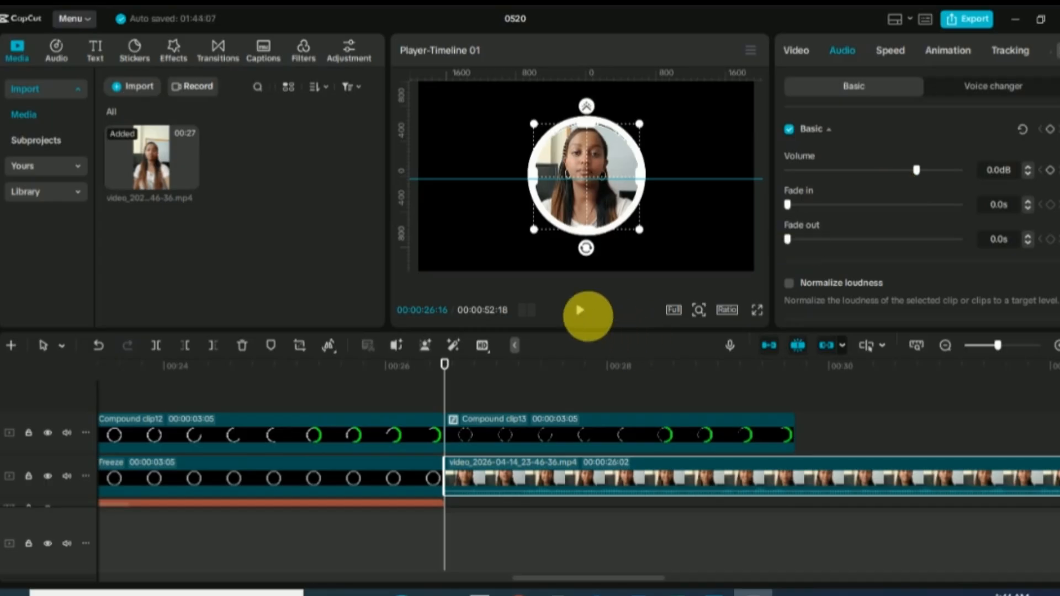
click(589, 315)
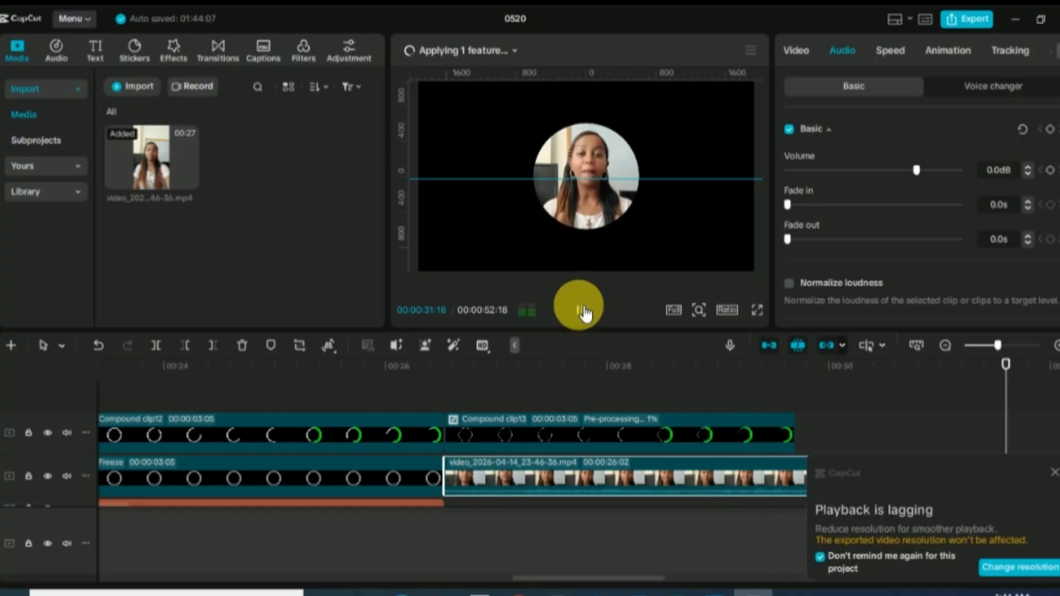
- Stop the playback and dismiss the playback lag notice
click(582, 310)
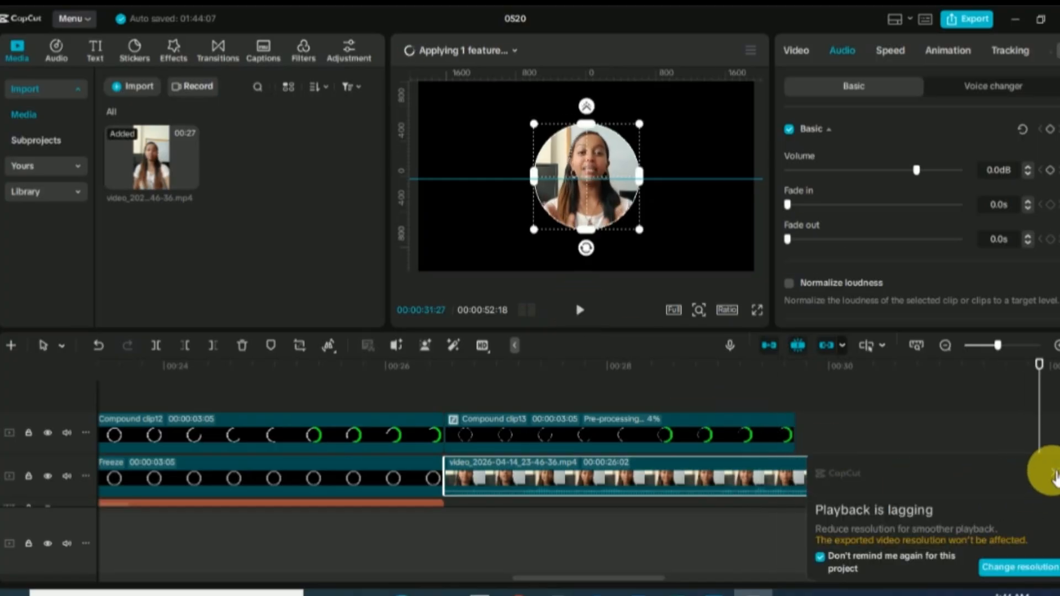
click(1053, 473)
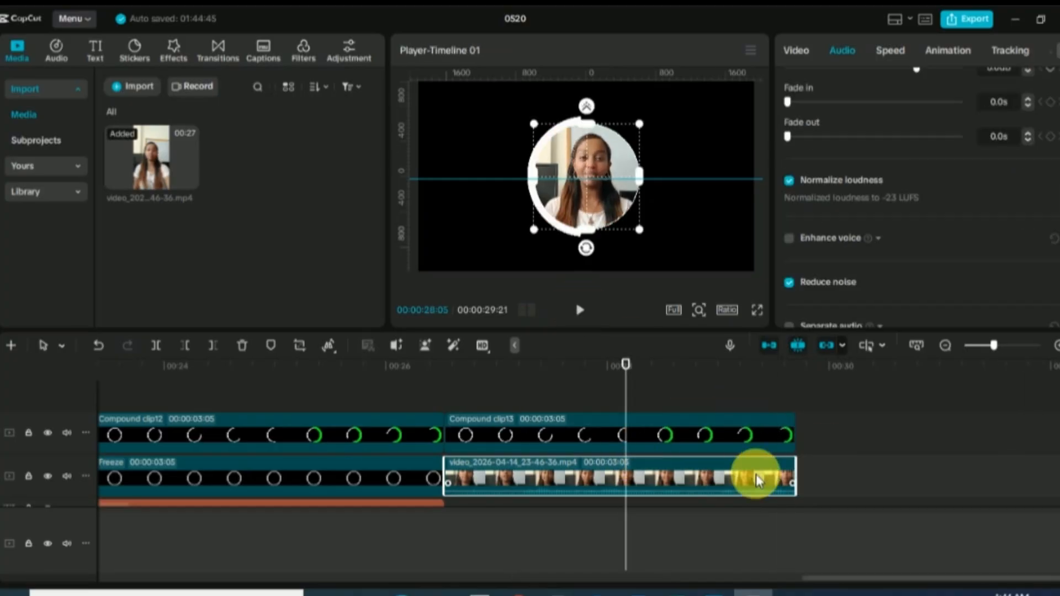
- Group the Compound clip13 ring with the portrait video beneath it
click(814, 483)
click(707, 432)
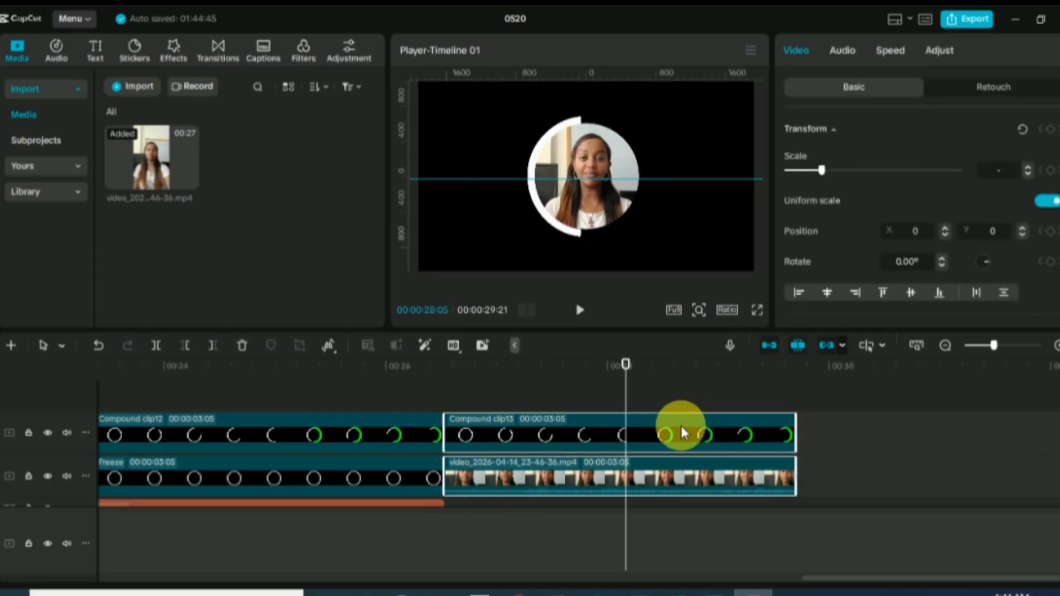
right_click(681, 426)
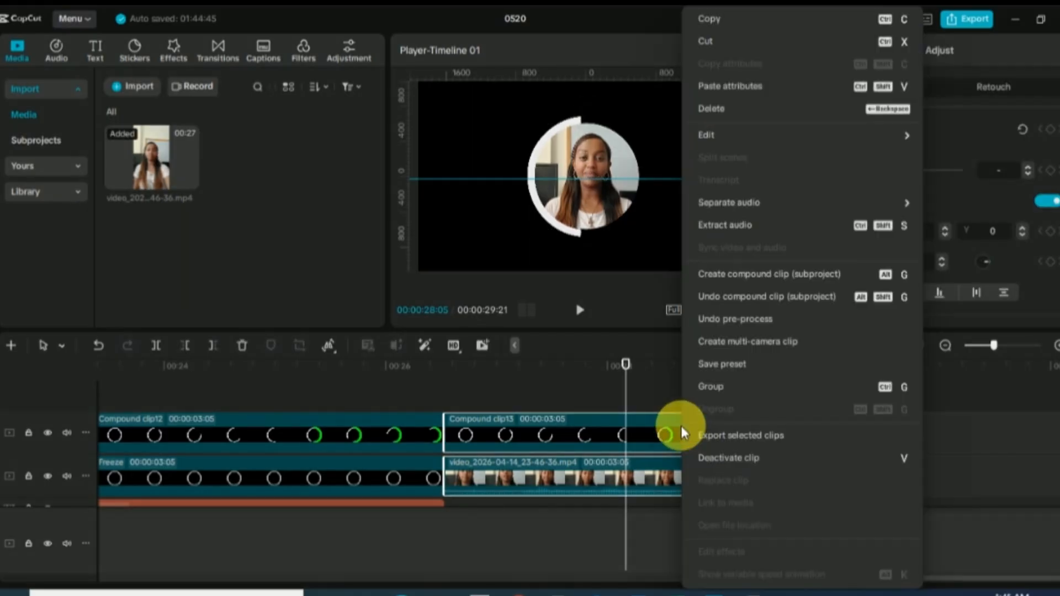
click(714, 380)
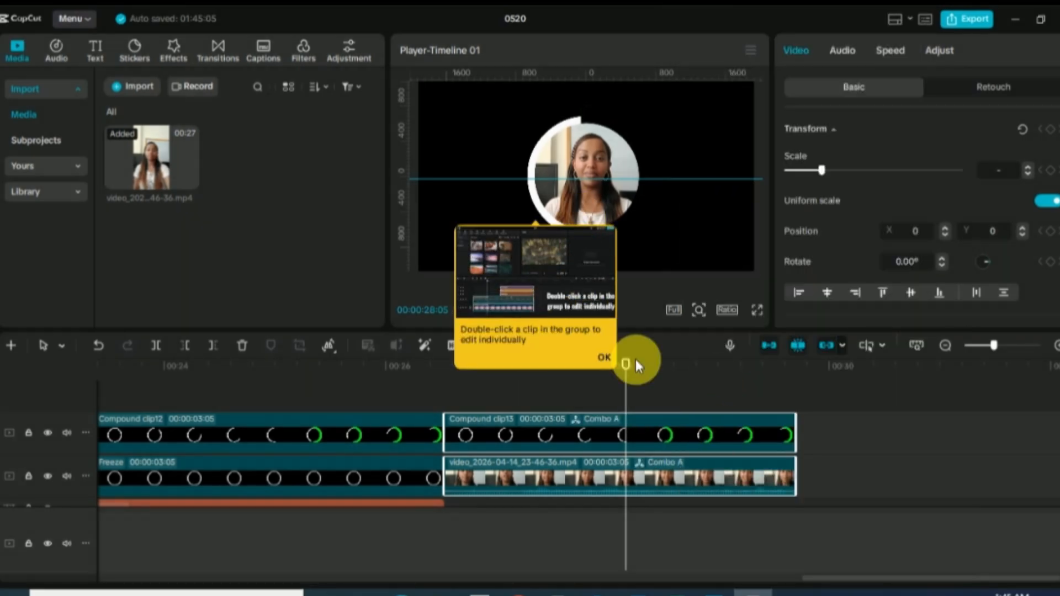
- Add the Trending library clip of the man hiding a red gift box from a woman to the timeline
click(47, 190)
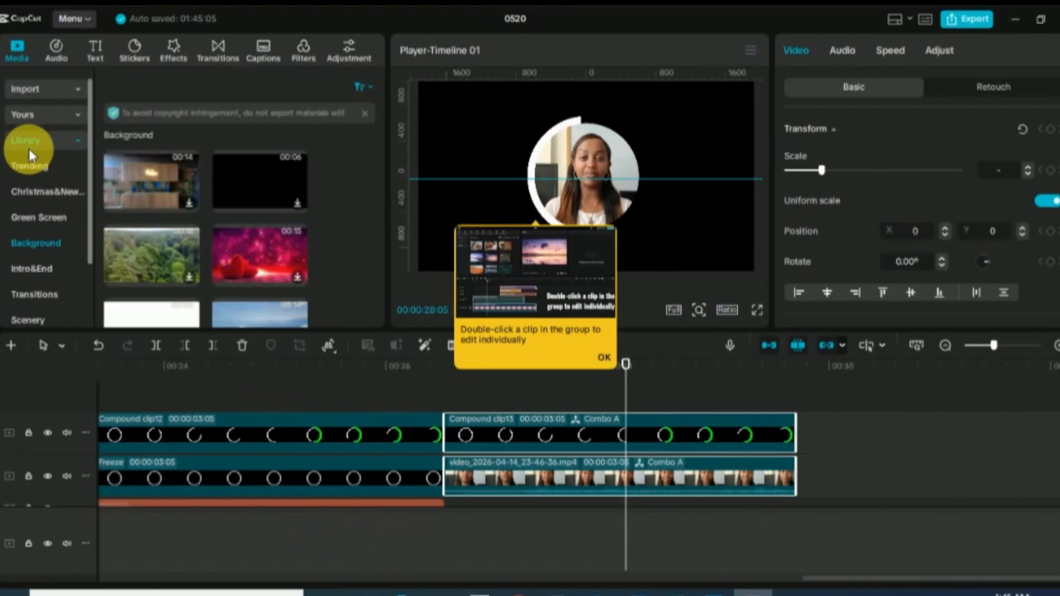
click(32, 168)
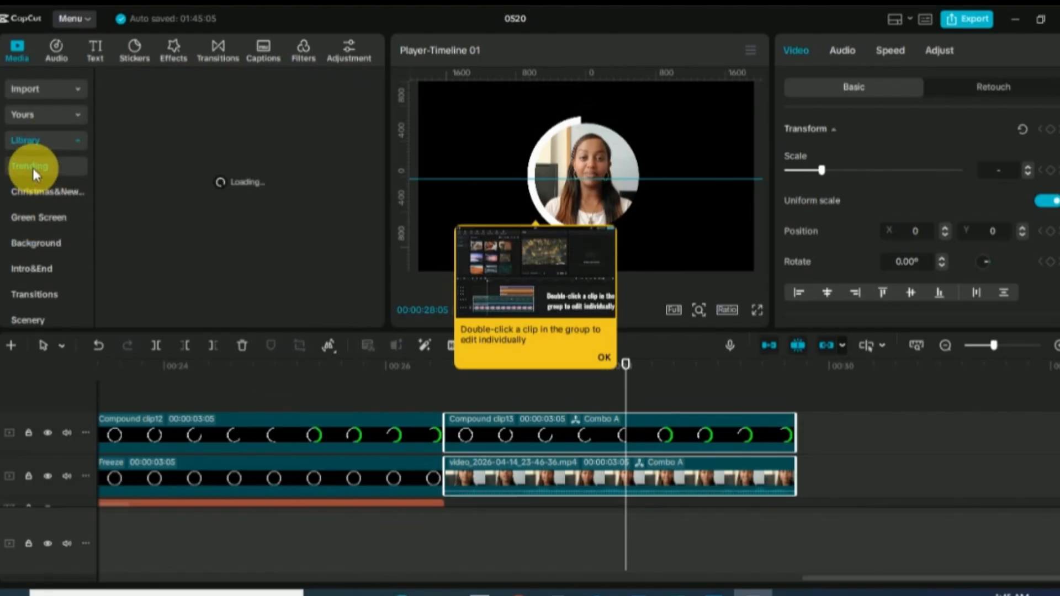
click(605, 364)
scroll(181, 239, down, 1)
click(187, 200)
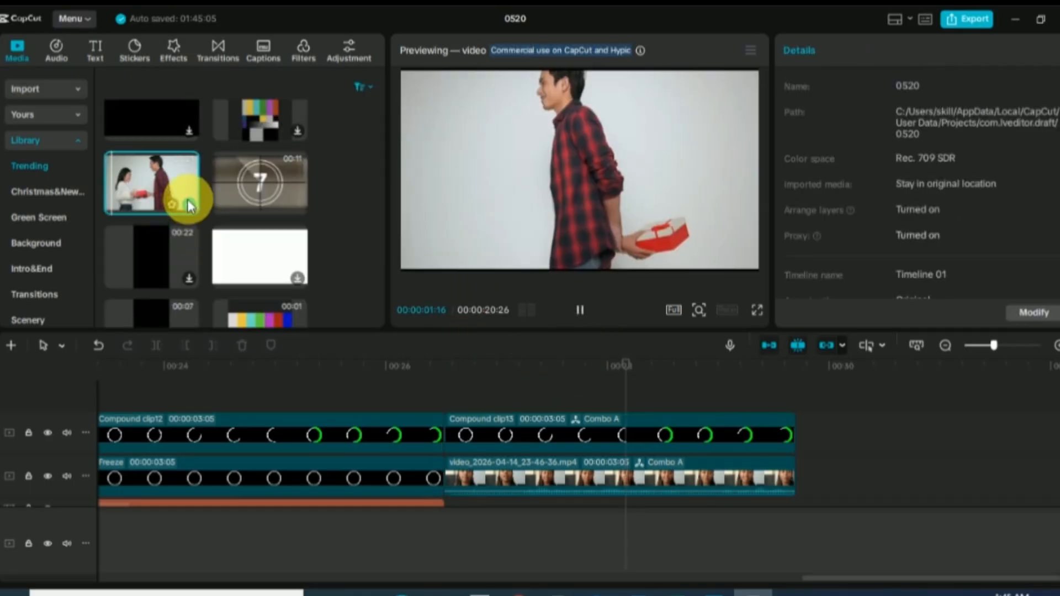
click(189, 204)
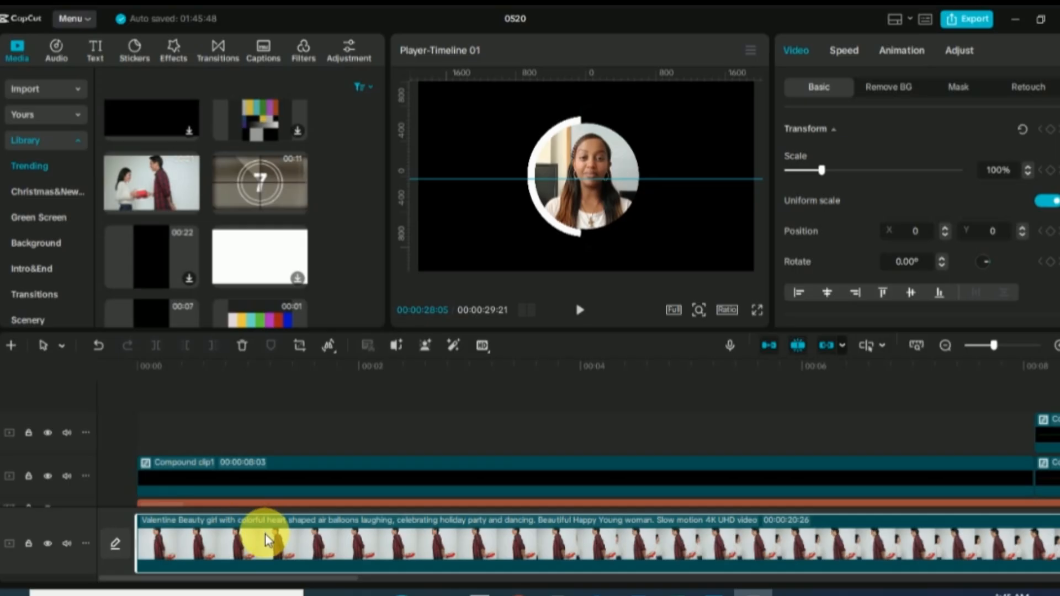
- Turn off clip linkage and move the gift-box clip onto the ring's track, directly after Compound clip13
click(946, 346)
click(946, 346)
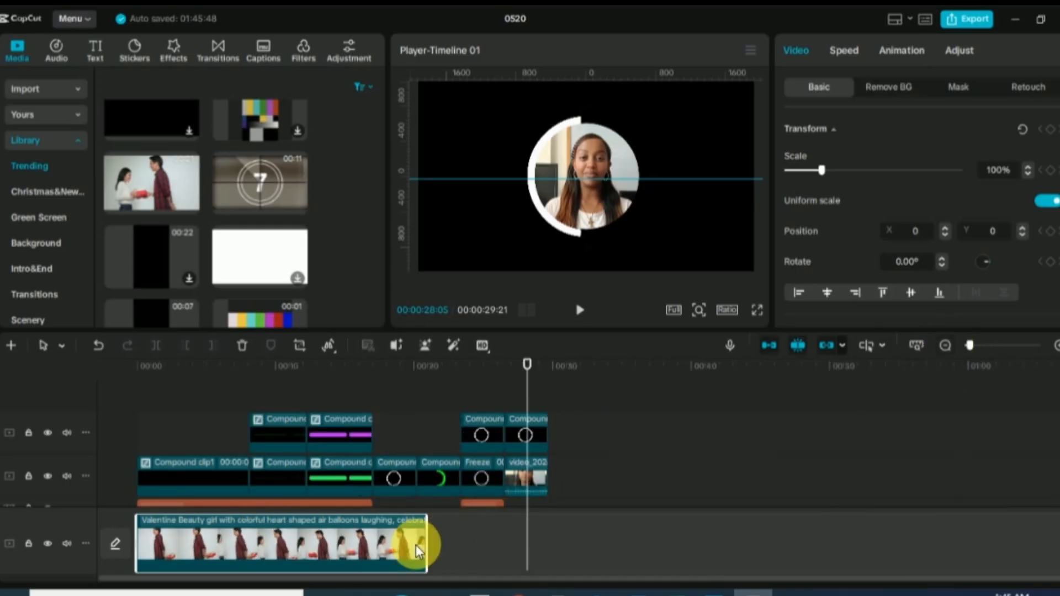
drag(322, 546, 607, 539)
click(826, 347)
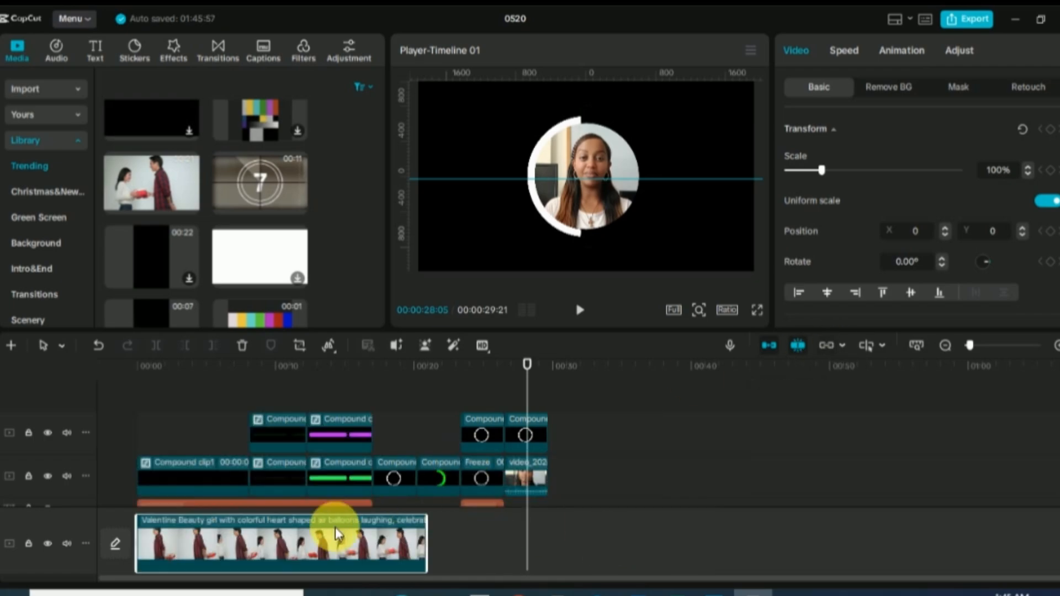
drag(325, 544, 746, 457)
click(1056, 345)
click(1056, 345)
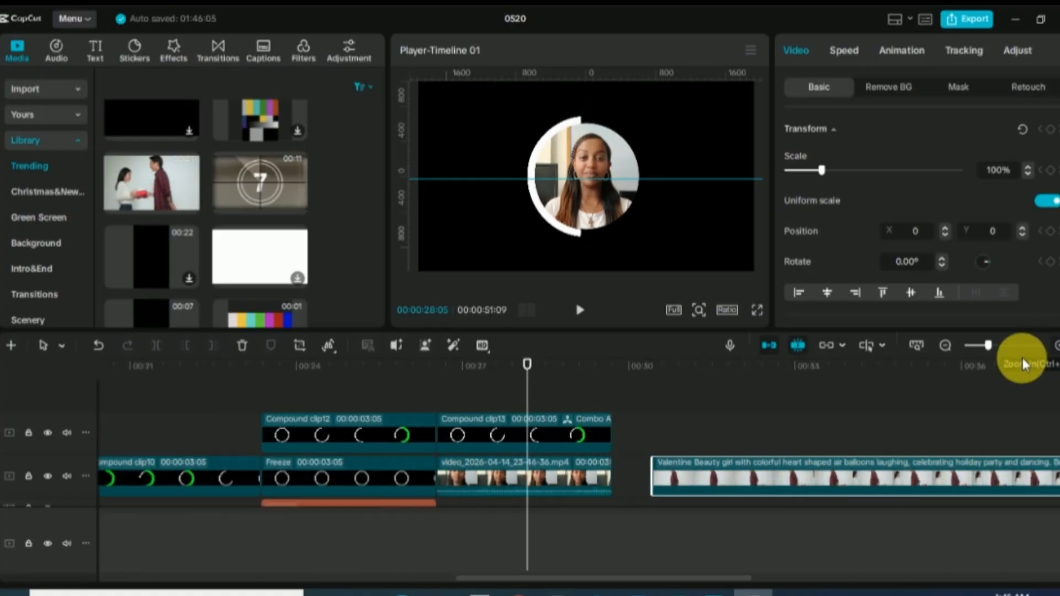
drag(707, 479, 584, 443)
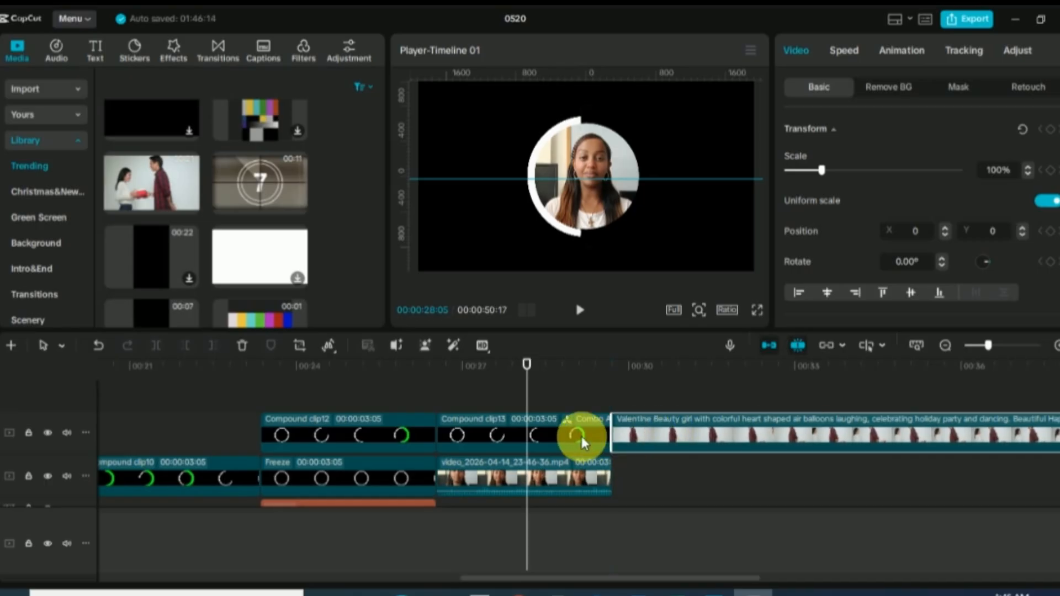
- Duplicate the grouped ring and portrait clips onto the tracks above the gift-box clip, aligned to its start
click(575, 433)
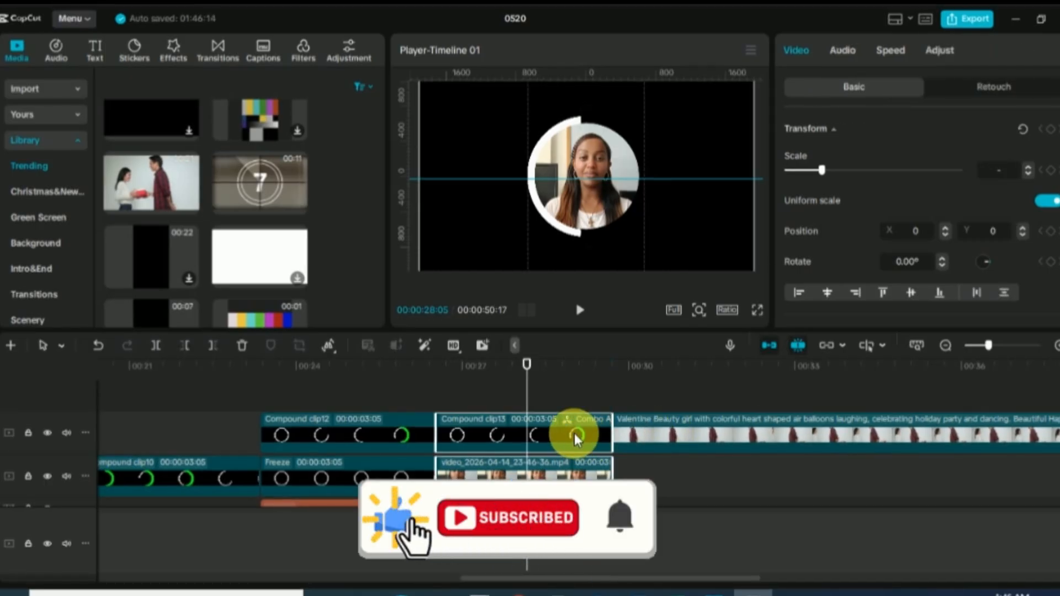
drag(574, 433, 820, 356)
scroll(753, 445, down, 1)
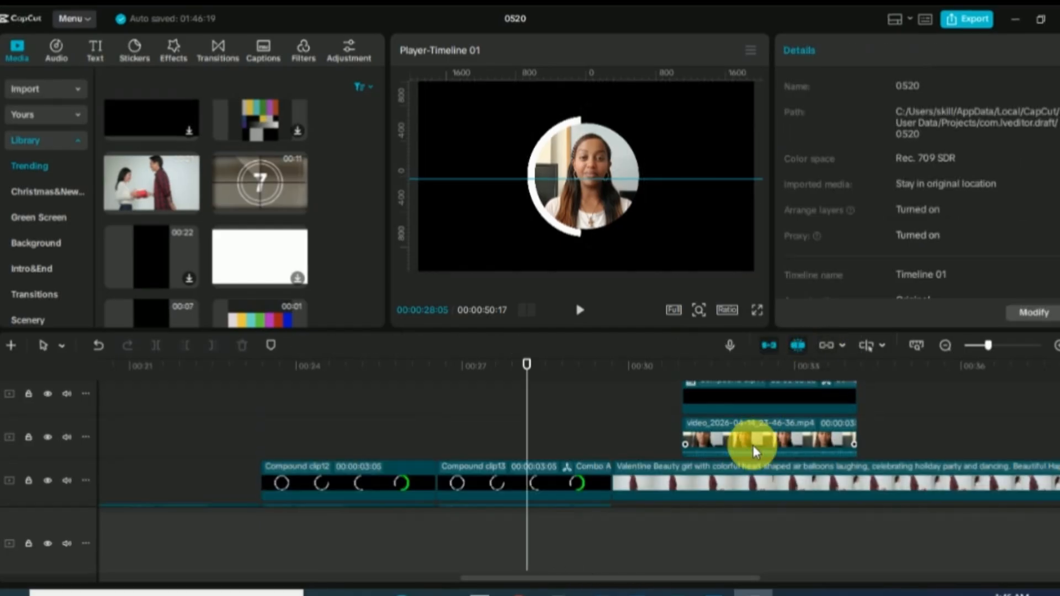
scroll(753, 445, down, 2)
drag(764, 399, 691, 415)
- Scale the duplicated ring and portrait group to 67% and move it to the frame's upper right at X 1303, Y 456
drag(534, 407, 631, 407)
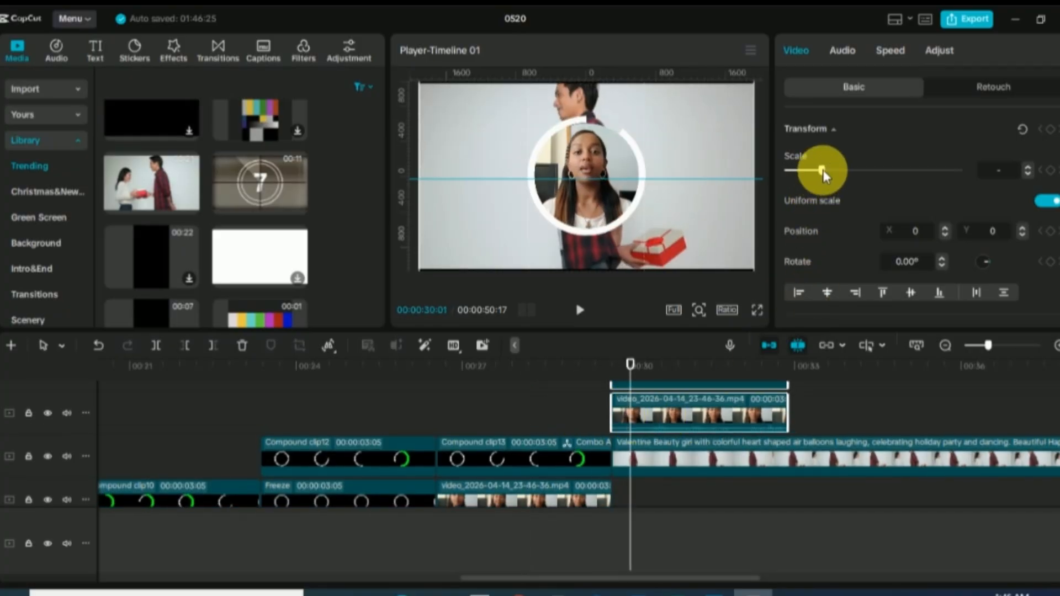
drag(823, 171, 798, 172)
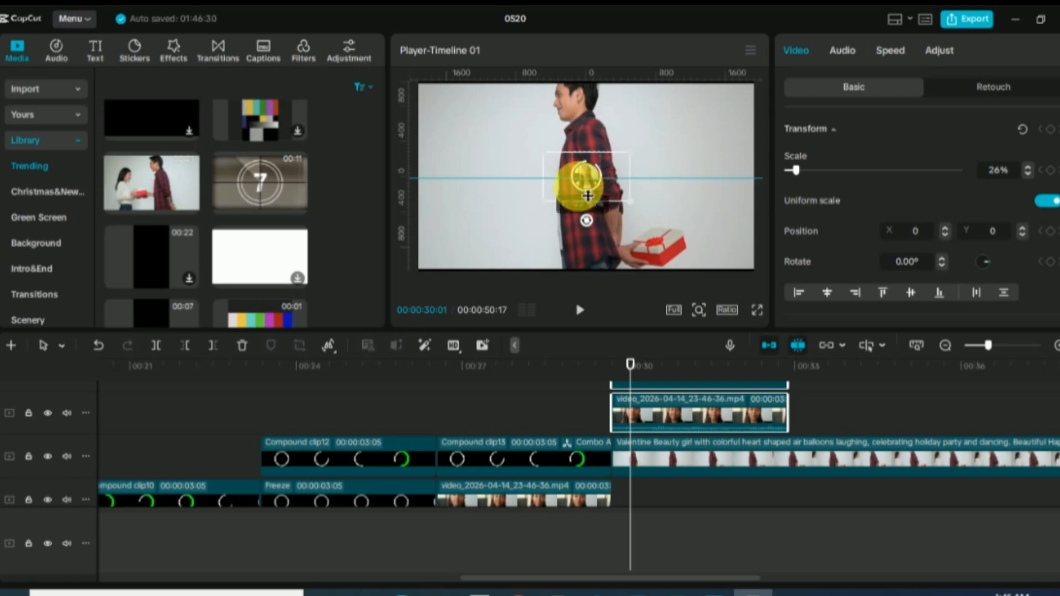
drag(588, 196, 714, 155)
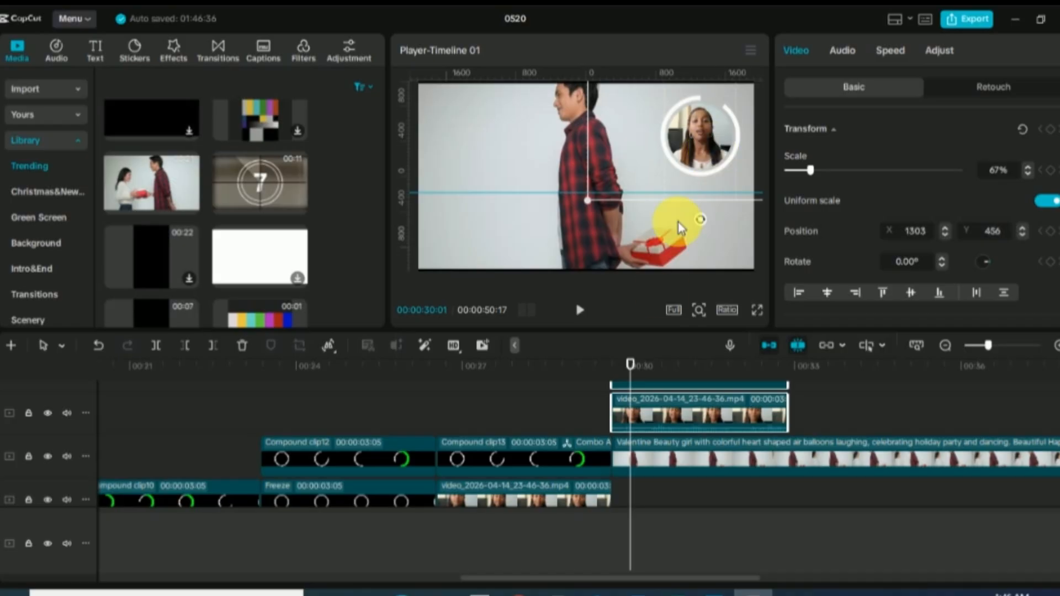
- Trim the gift-box clip's end to the end of the duplicated group at 00:00:32:26
click(629, 364)
drag(630, 365, 788, 401)
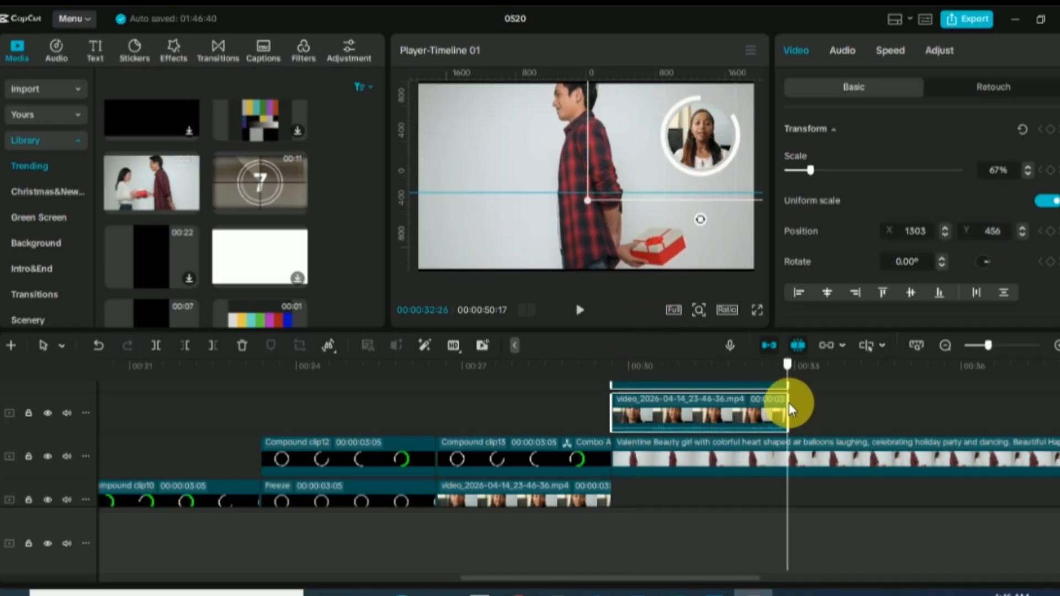
click(212, 347)
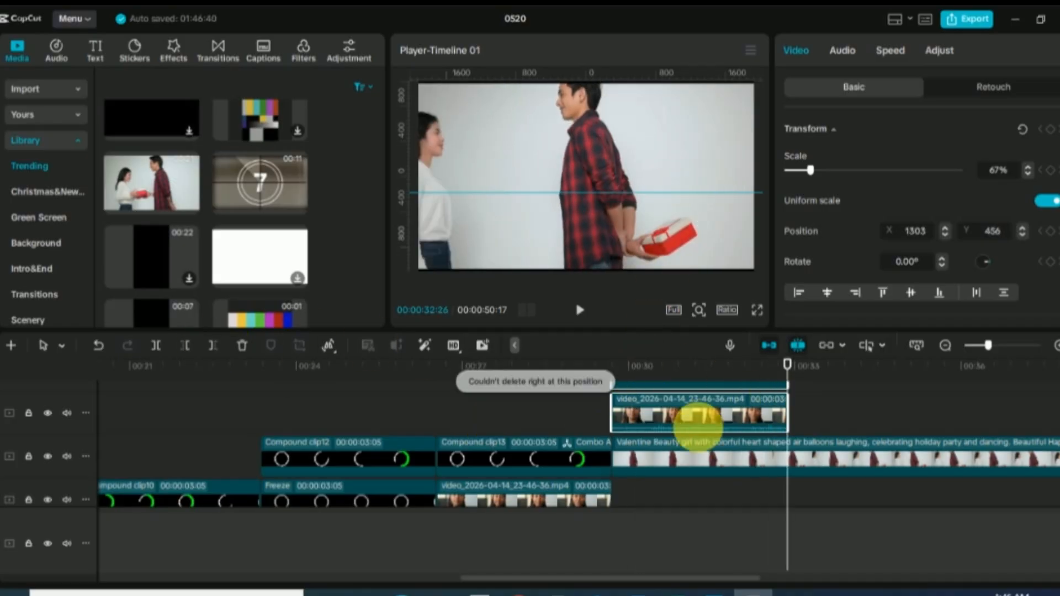
click(803, 446)
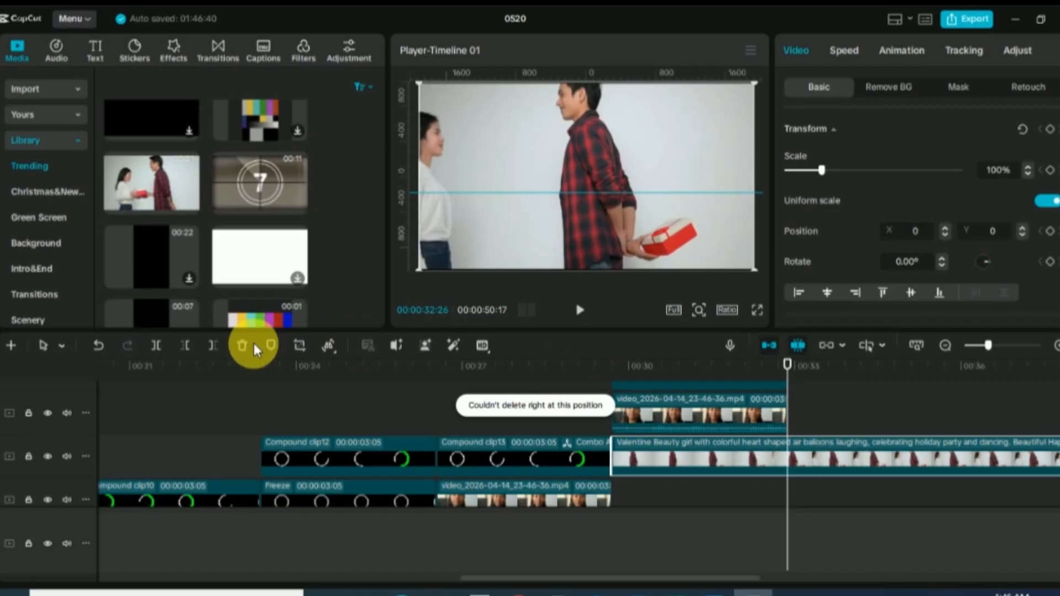
click(214, 347)
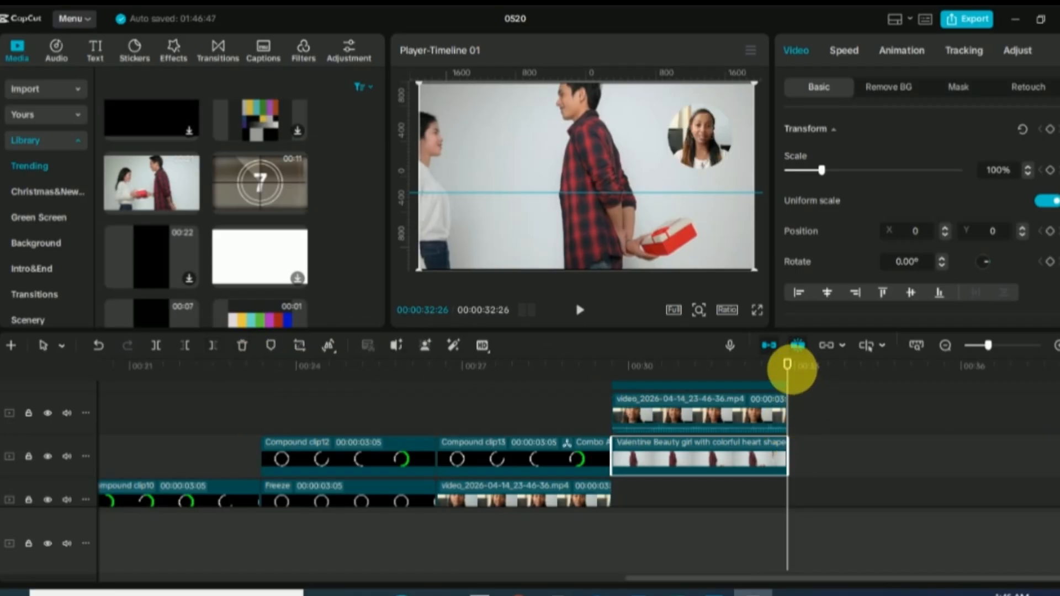
- From the gift-box clip's start at 00:00:29:21, adjust its color to tint -20, saturation -42 and exposure -26
drag(788, 366, 618, 423)
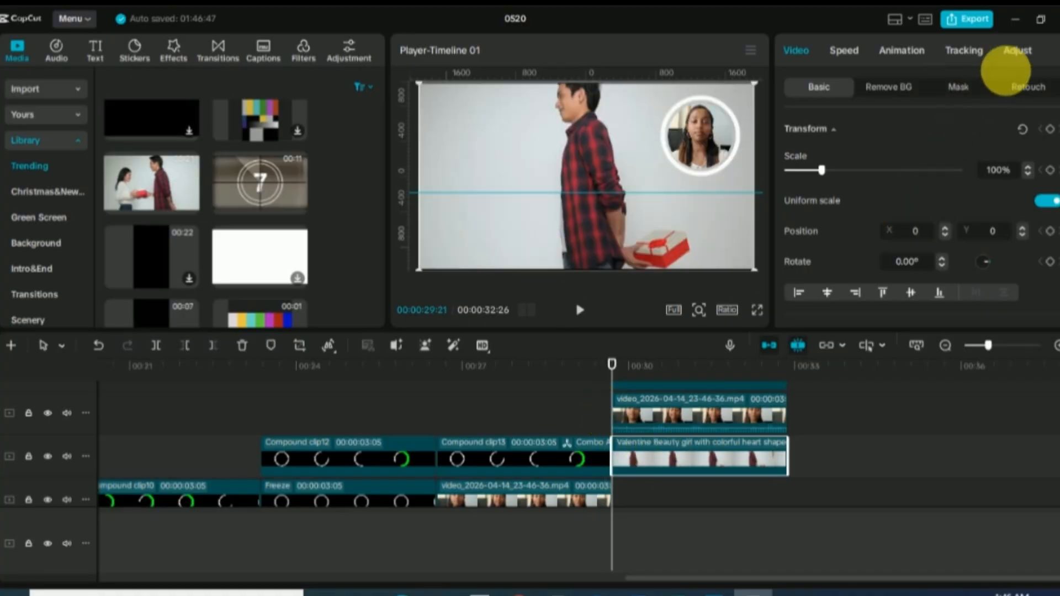
click(1012, 52)
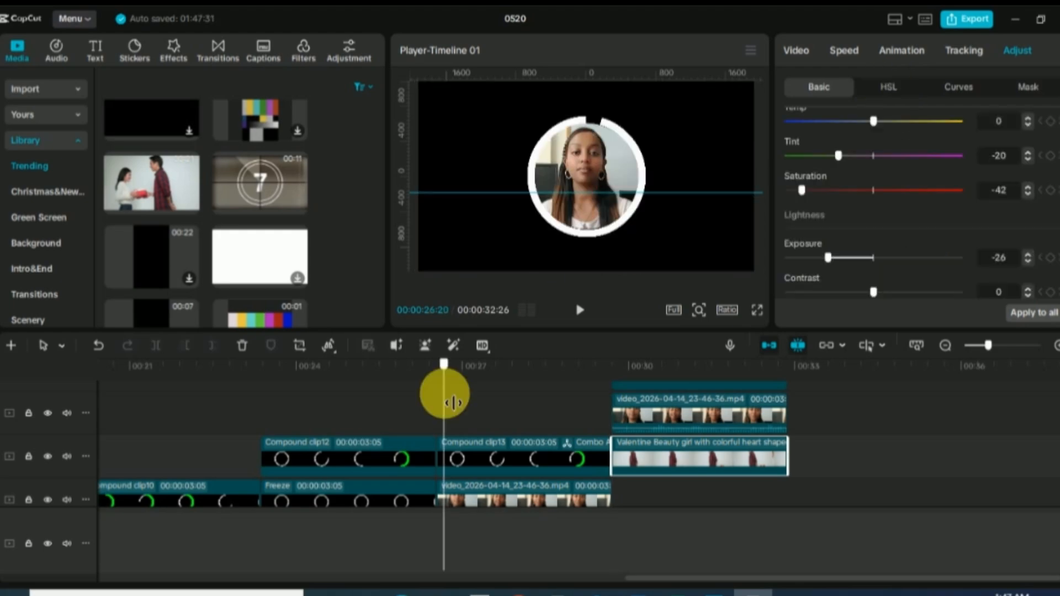
- Play back the ring and portrait animation from 00:00:26:16
drag(447, 393, 437, 393)
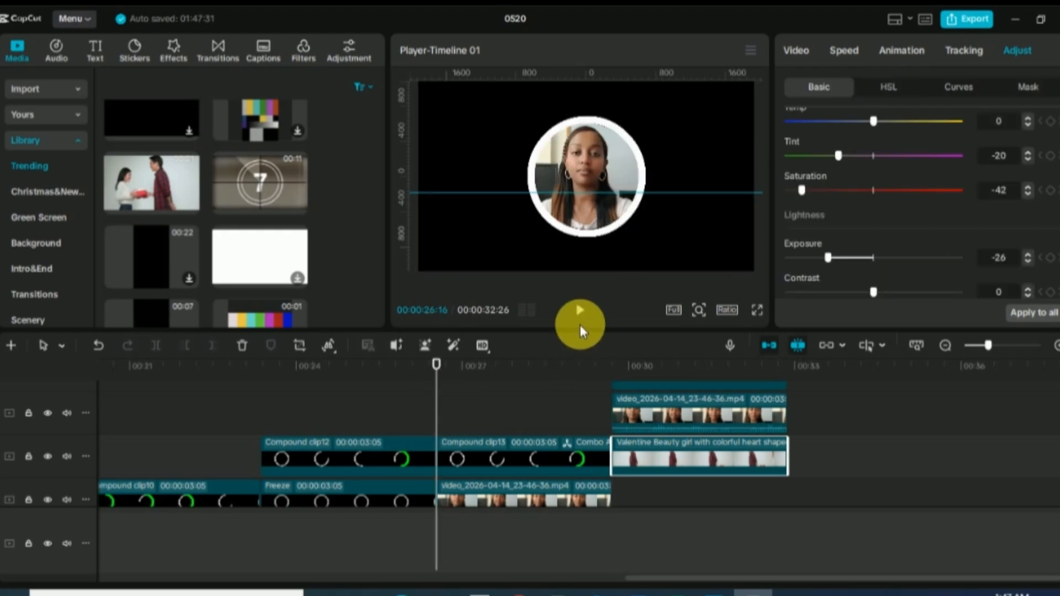
click(581, 312)
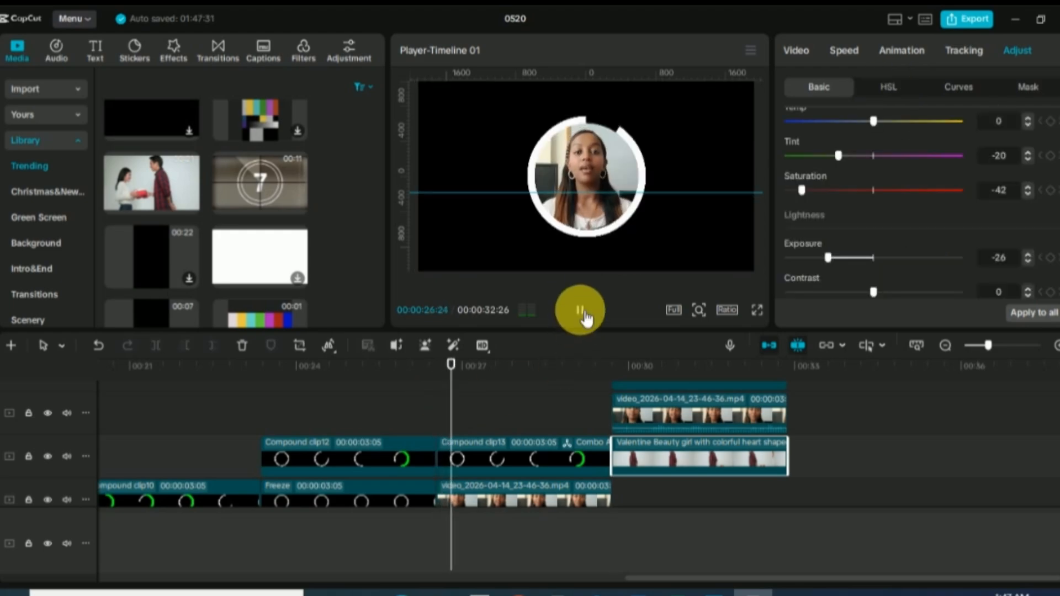